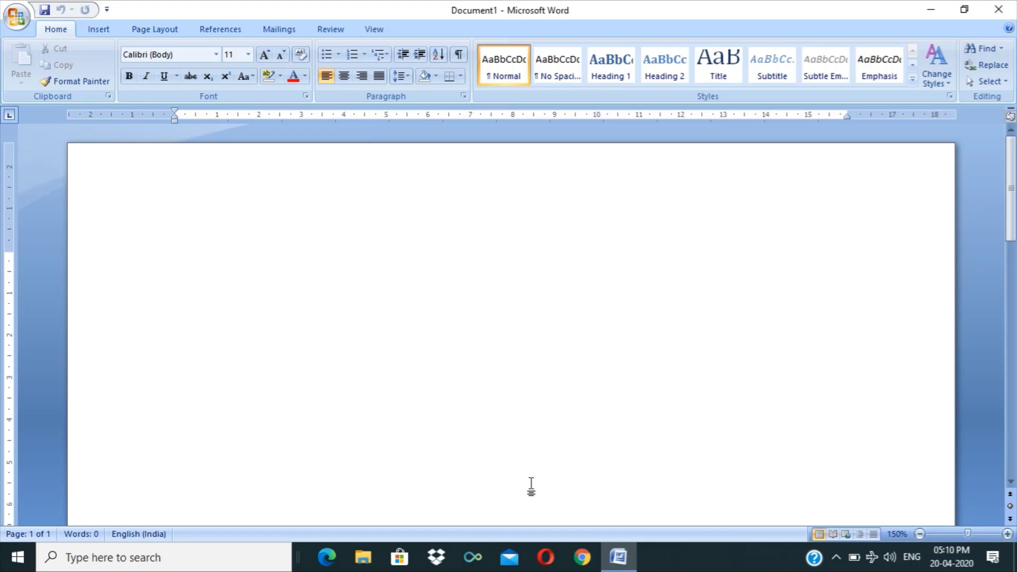
Step: Close the blank Word document window and return to the desktop
click(998, 9)
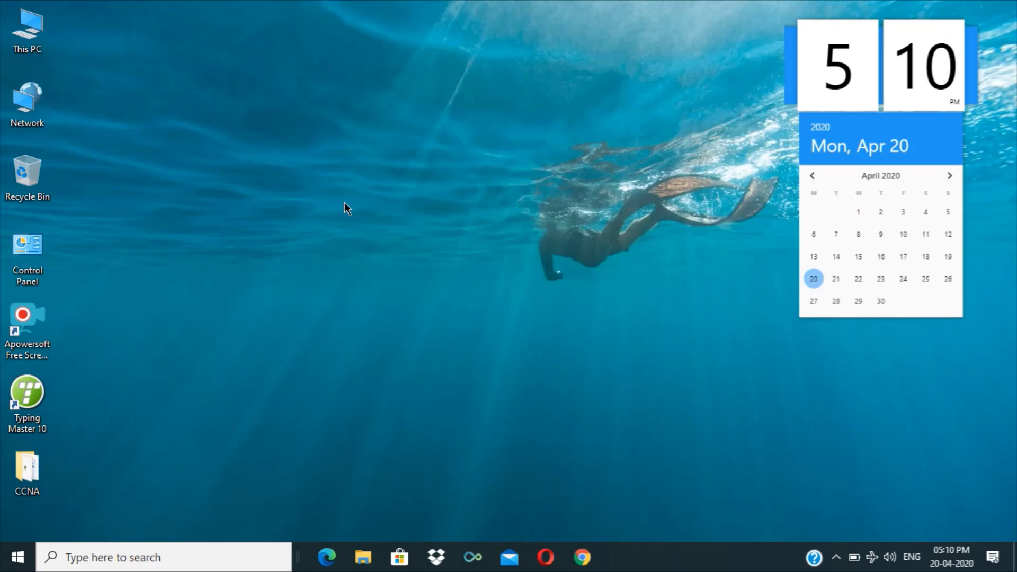
key(super)
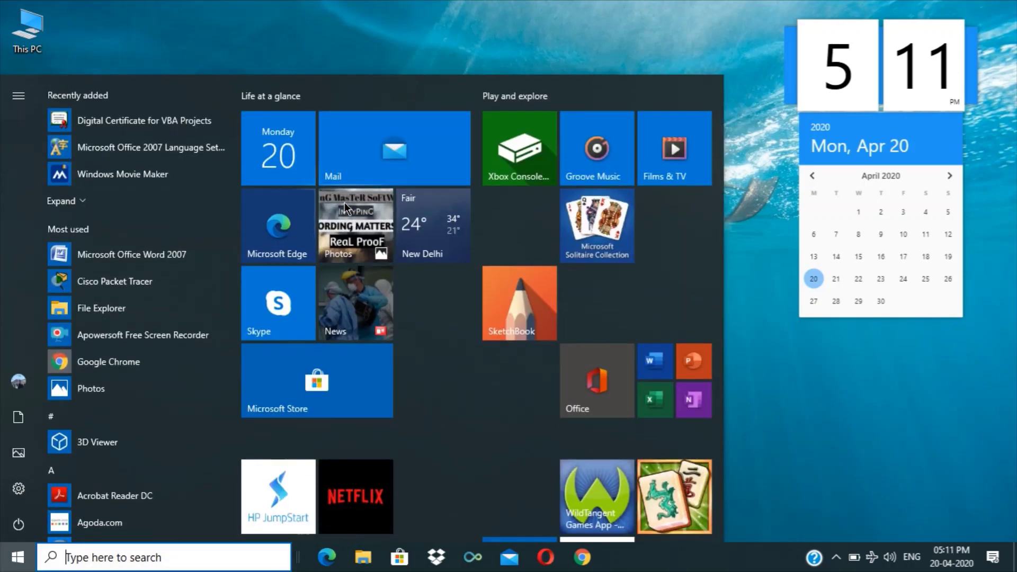
click(890, 401)
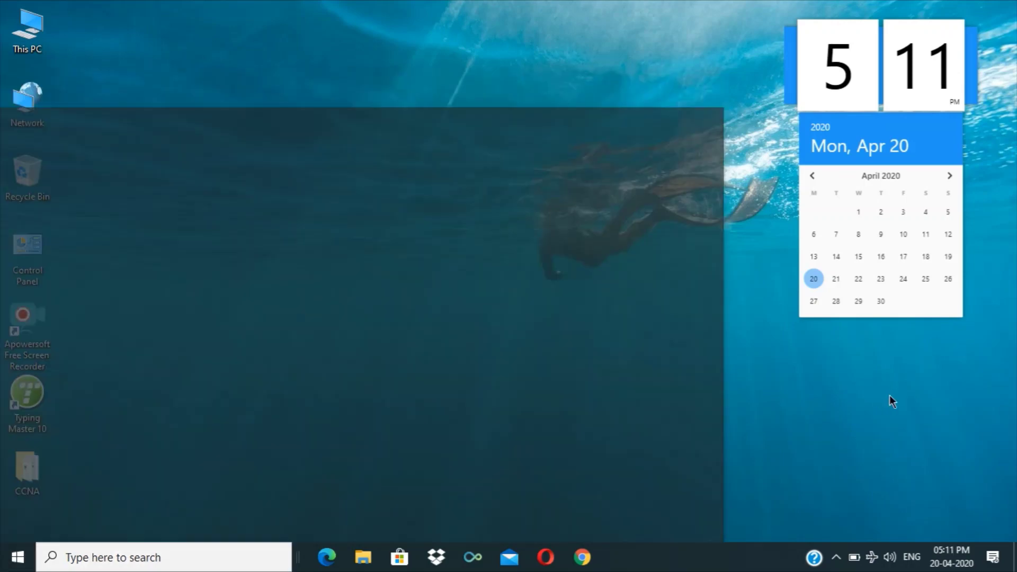
Step: Search Windows for "winword" and clear the search text
click(170, 557)
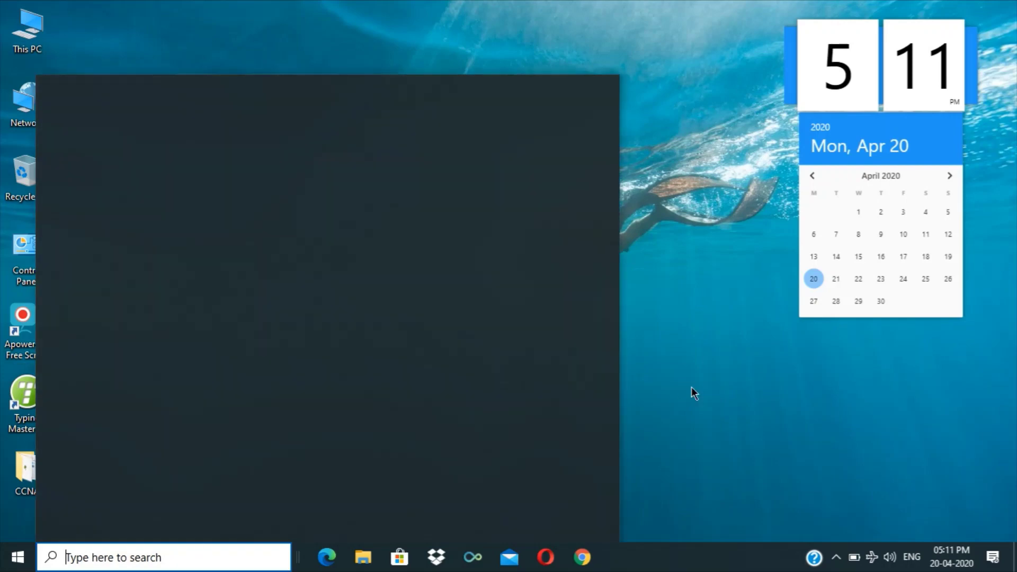
text(winword)
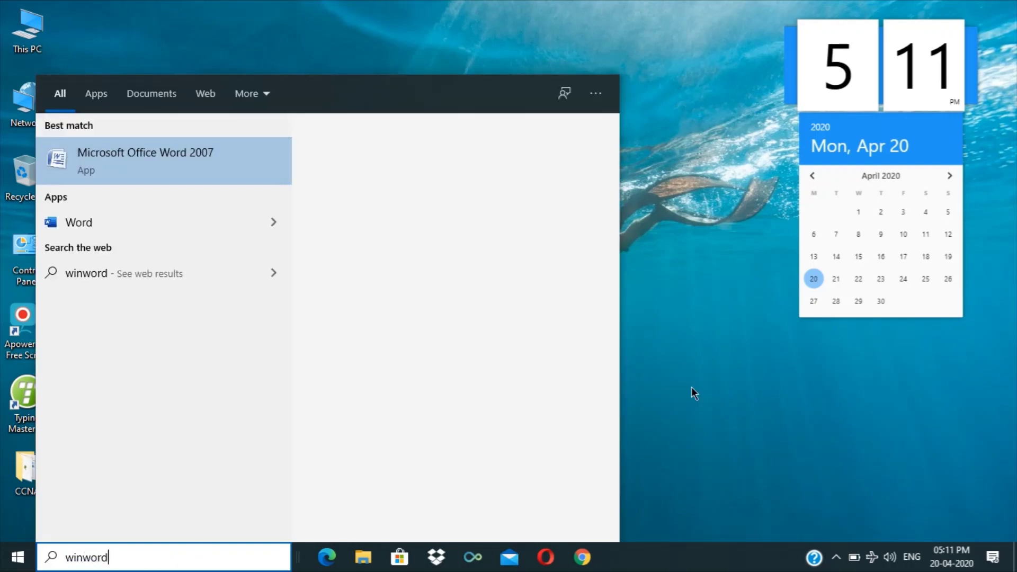
key(BackSpace)
key(BackSpace)
key(BackSpace)
key(BackSpace)
key(BackSpace)
key(BackSpace)
key(BackSpace)
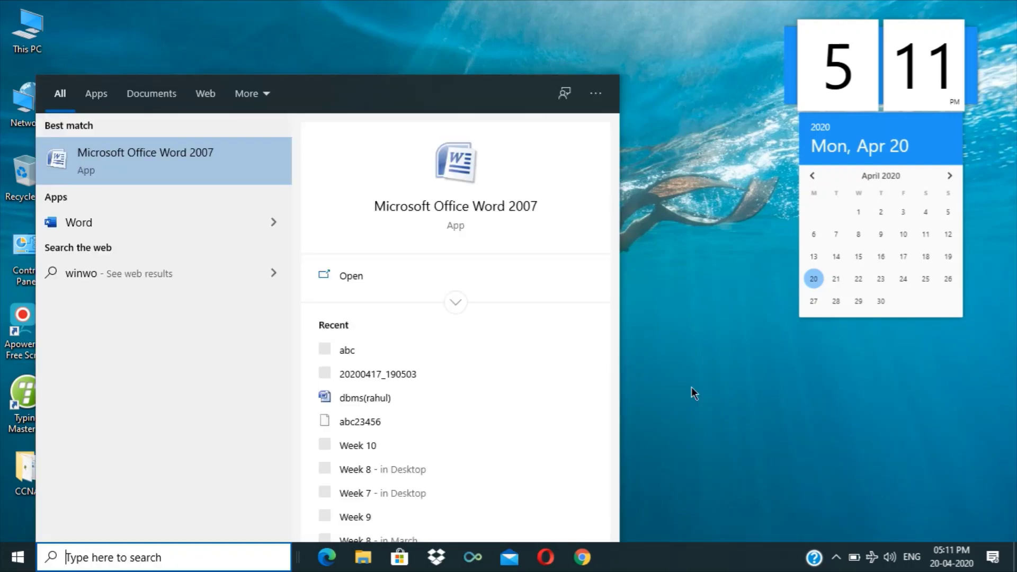
Step: Search Windows for "word" and clear the search text
text(word)
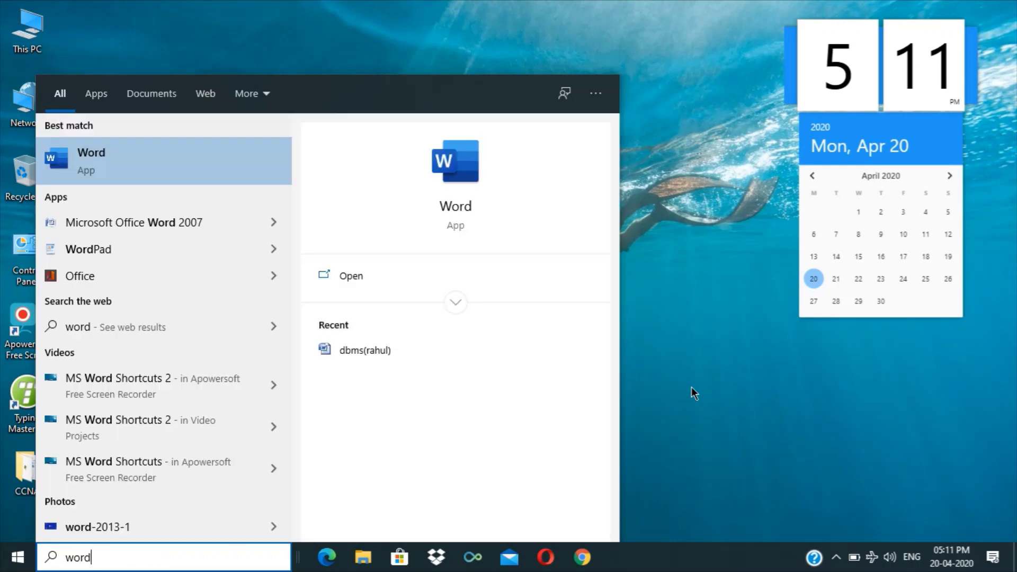
key(BackSpace)
key(BackSpace)
key(BackSpace)
key(BackSpace)
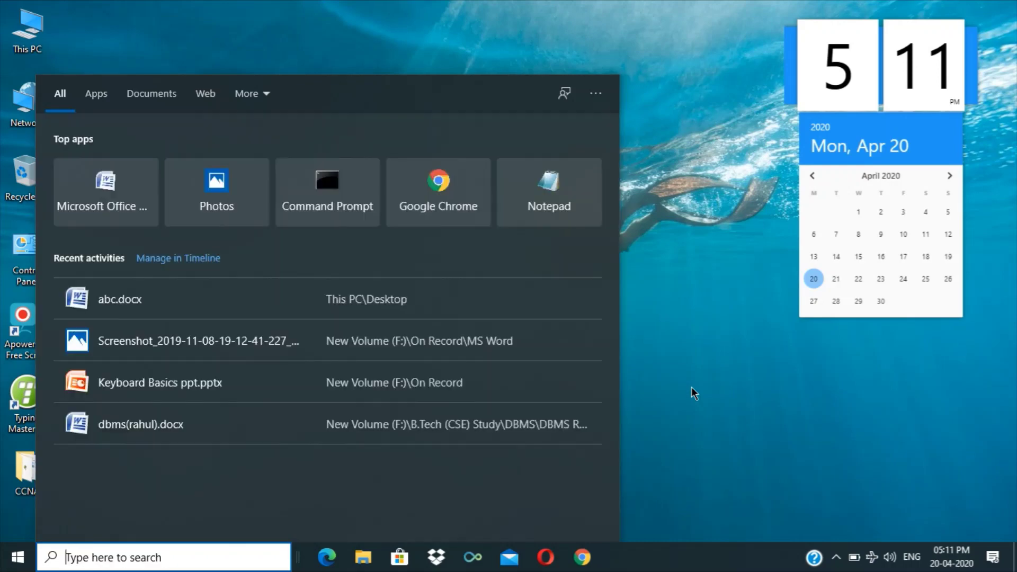
Step: Search Windows for "winword" and launch Microsoft Office Word 2007 with a blank document
text(winword)
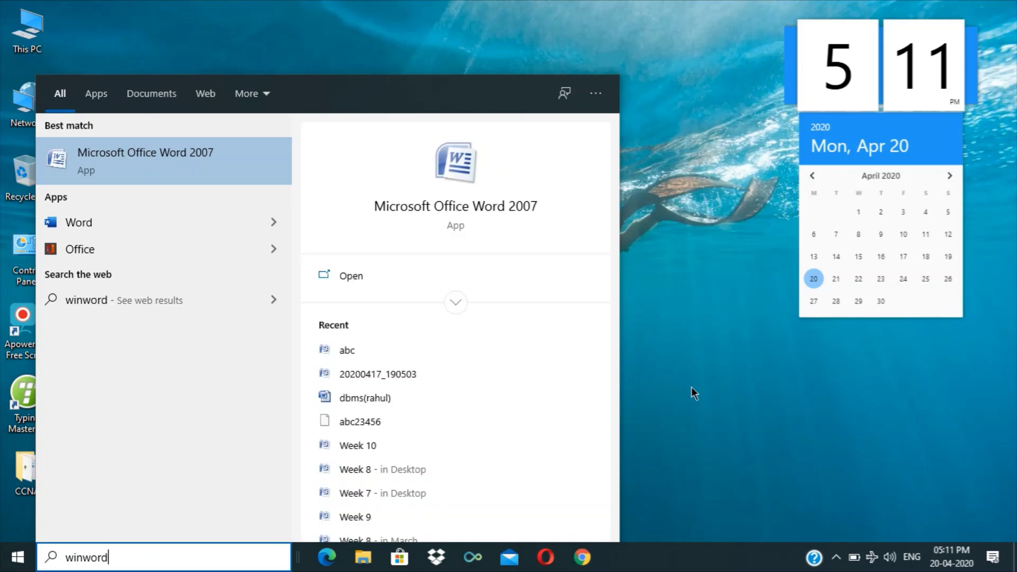
key(Return)
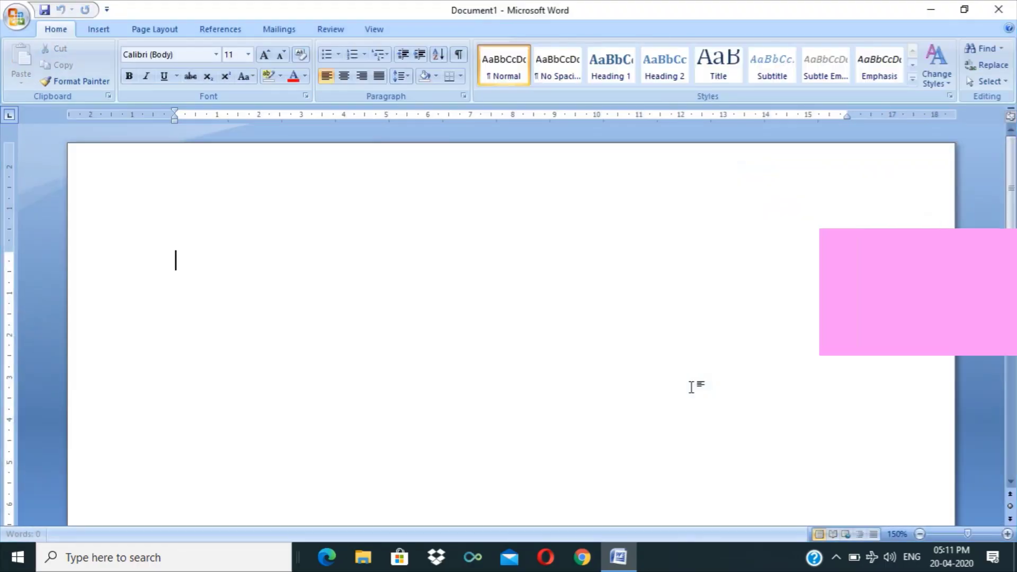
click(655, 423)
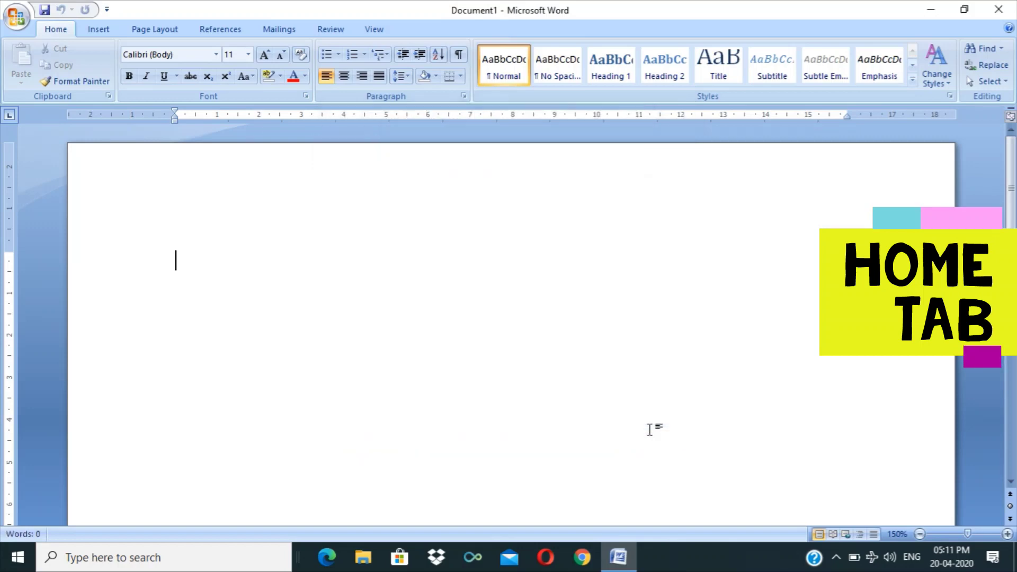
Step: Reduce the zoom of the blank document to 100%
click(921, 534)
click(920, 534)
click(920, 534)
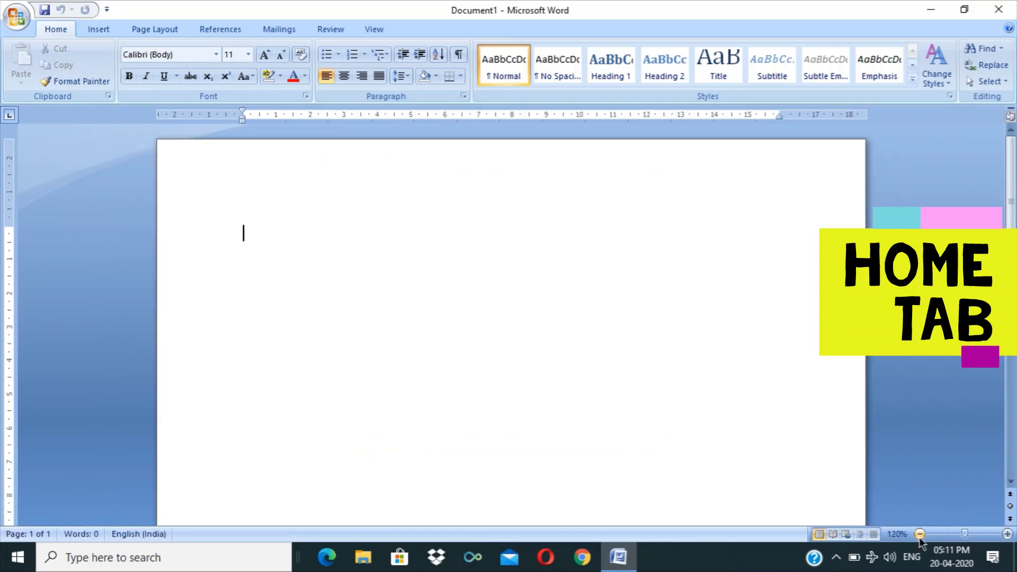
click(920, 534)
click(920, 534)
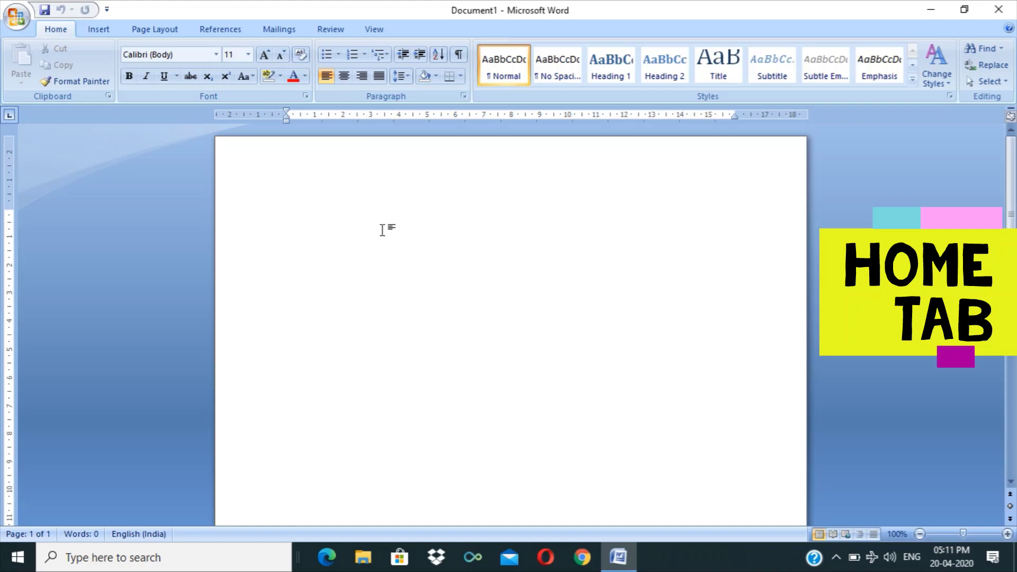
click(377, 28)
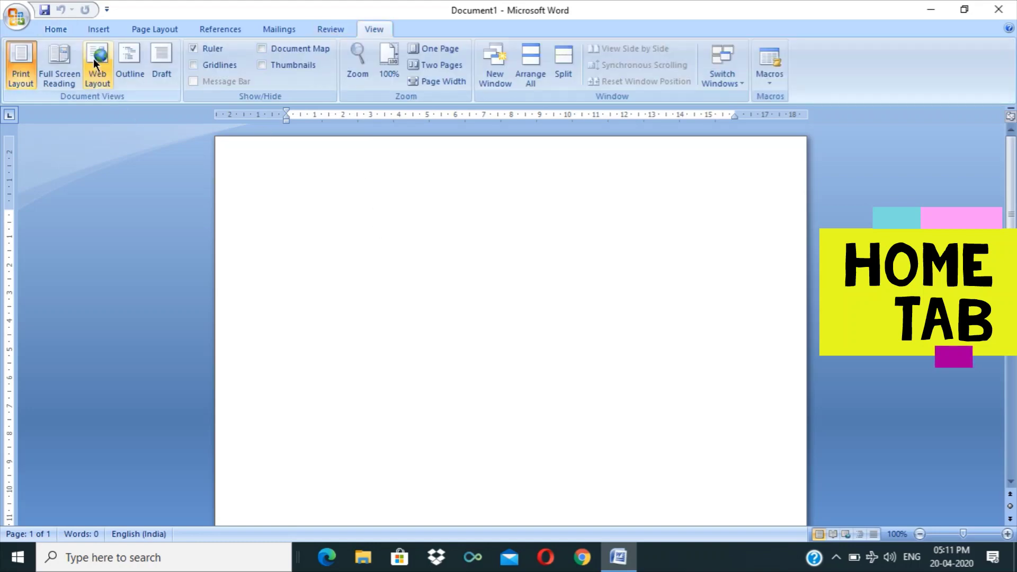
click(56, 29)
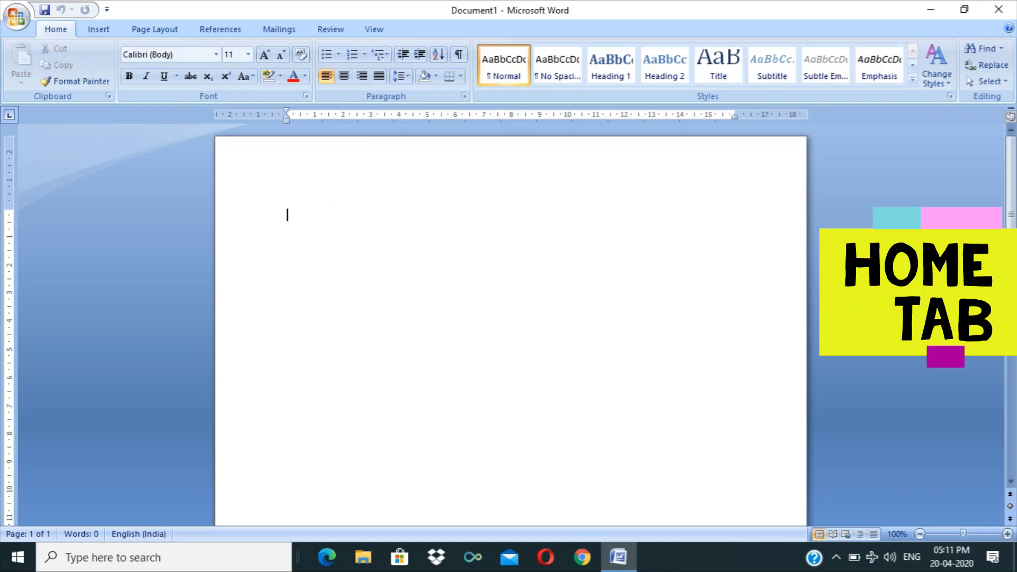
scroll(511, 318, down, 10)
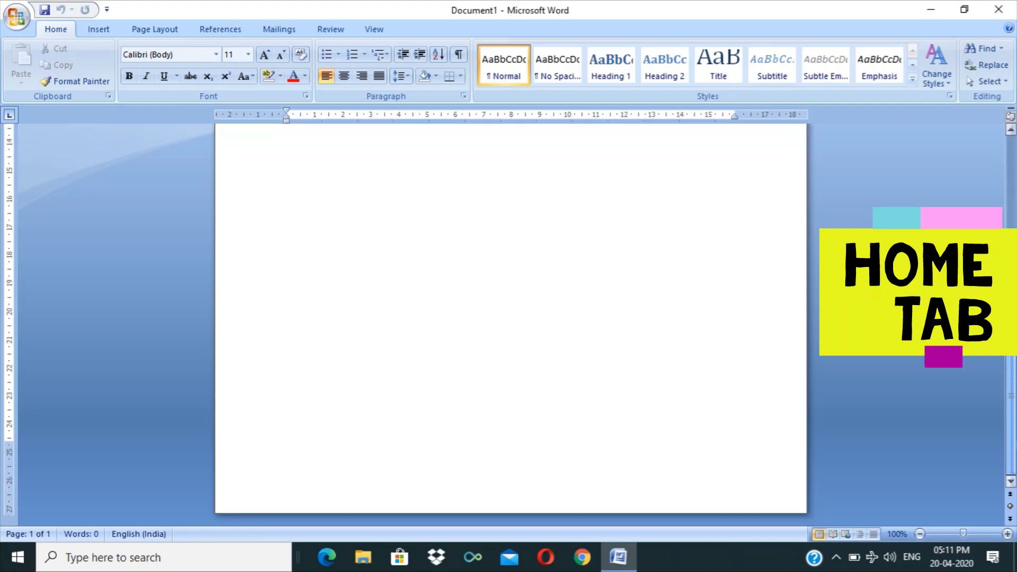
scroll(511, 318, up, 10)
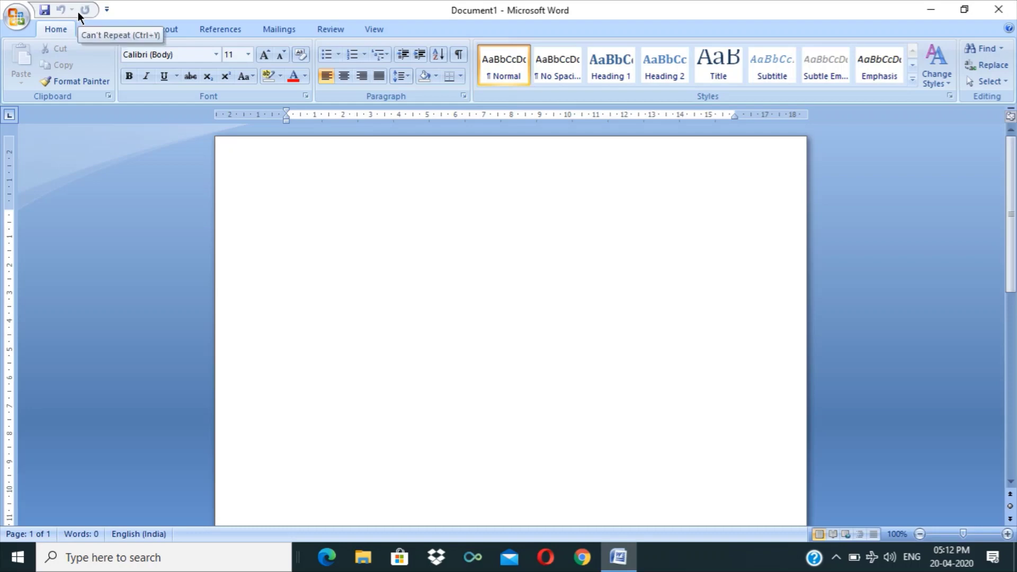
right_click(412, 32)
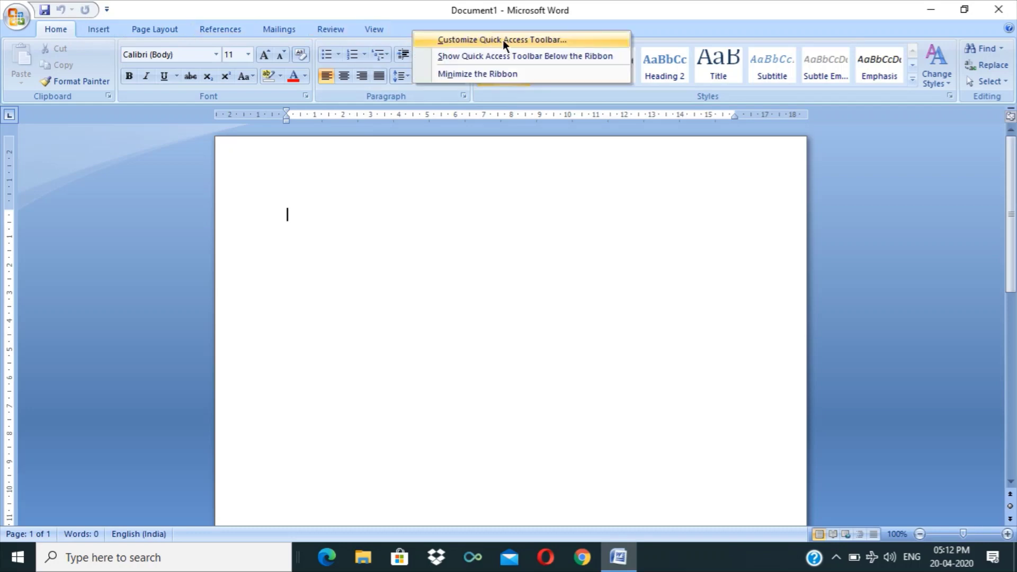
click(170, 11)
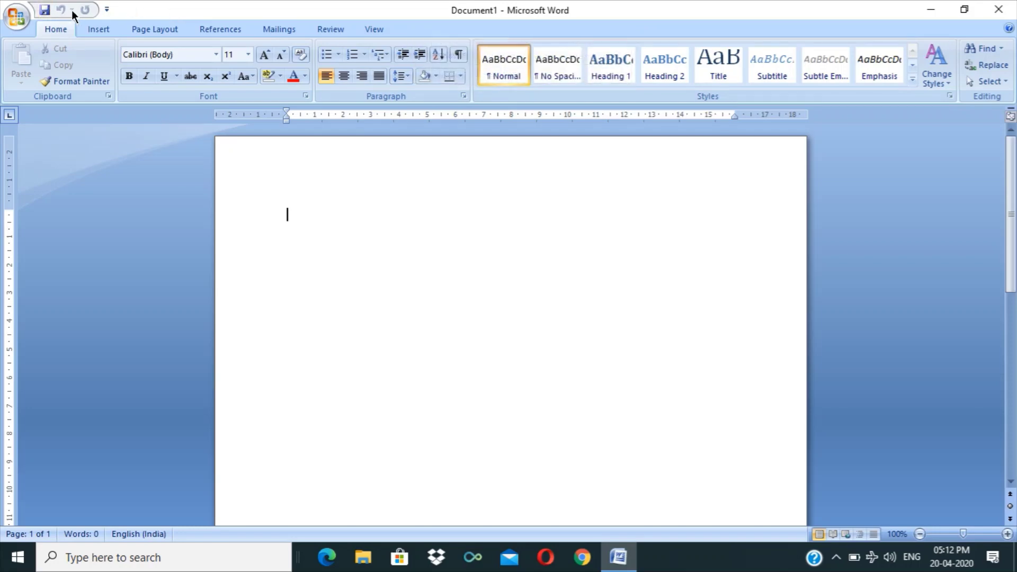
Step: Add the Print Preview command to the Quick Access Toolbar and remove it again
click(106, 9)
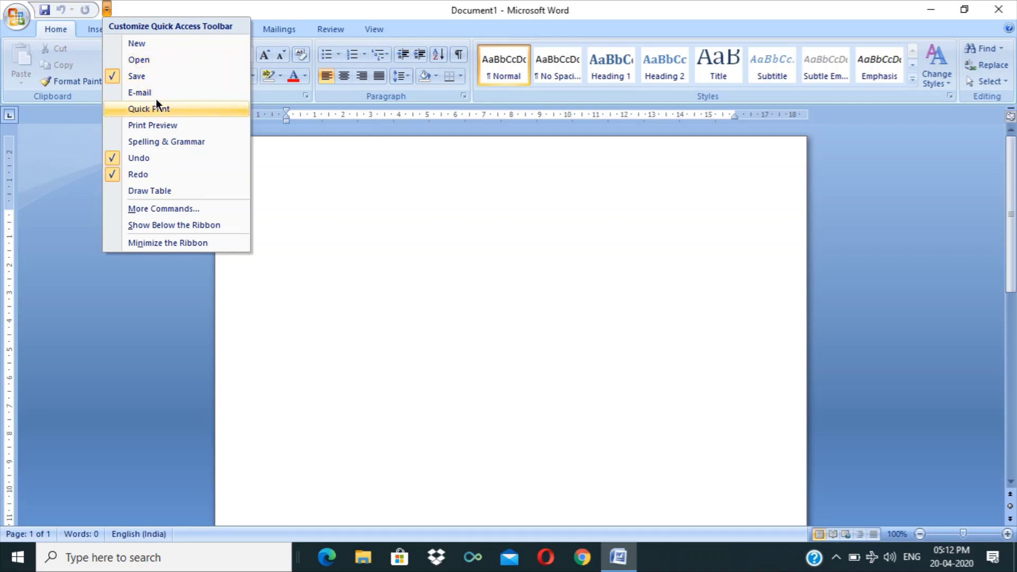
click(157, 126)
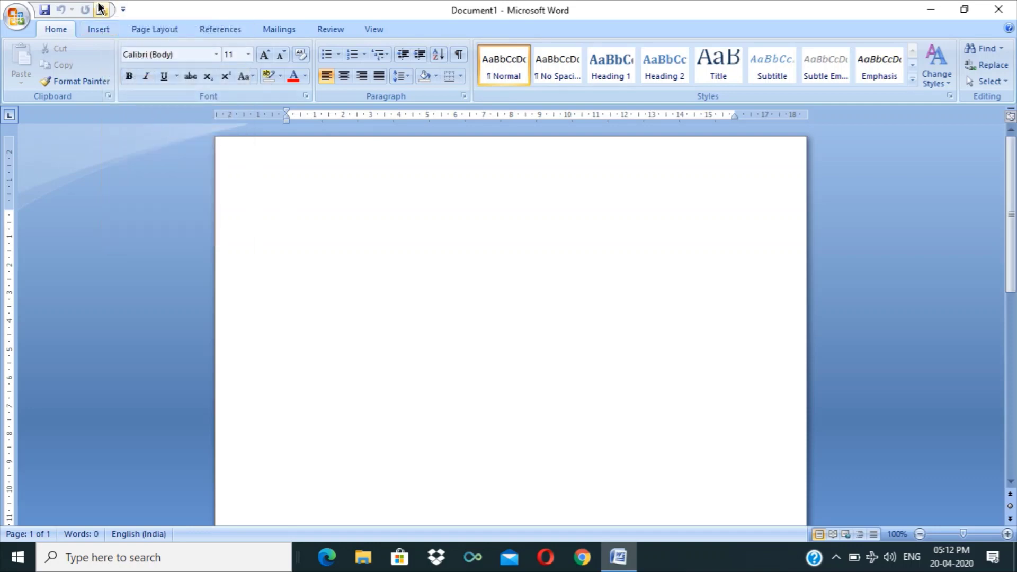
click(122, 9)
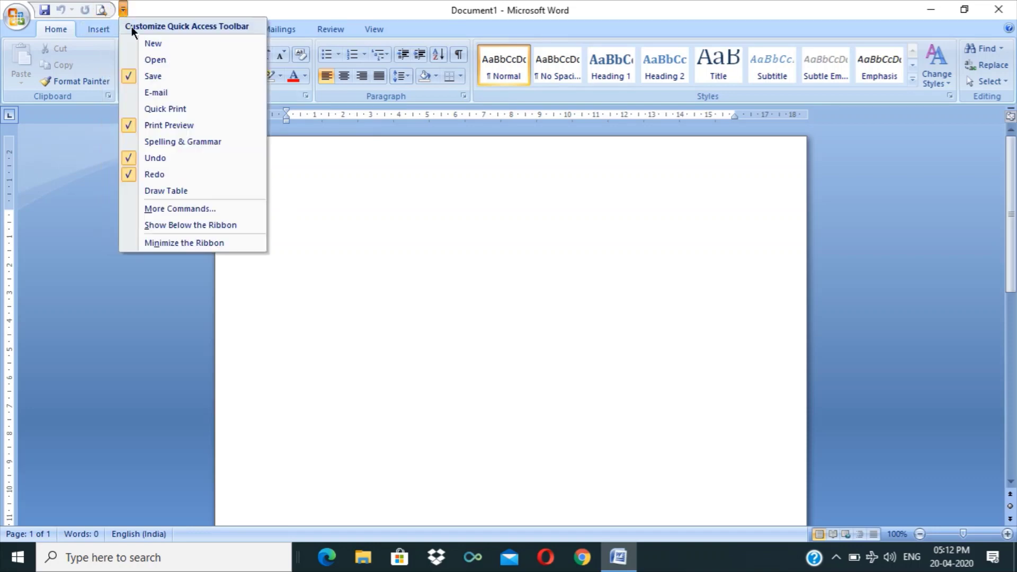
click(170, 129)
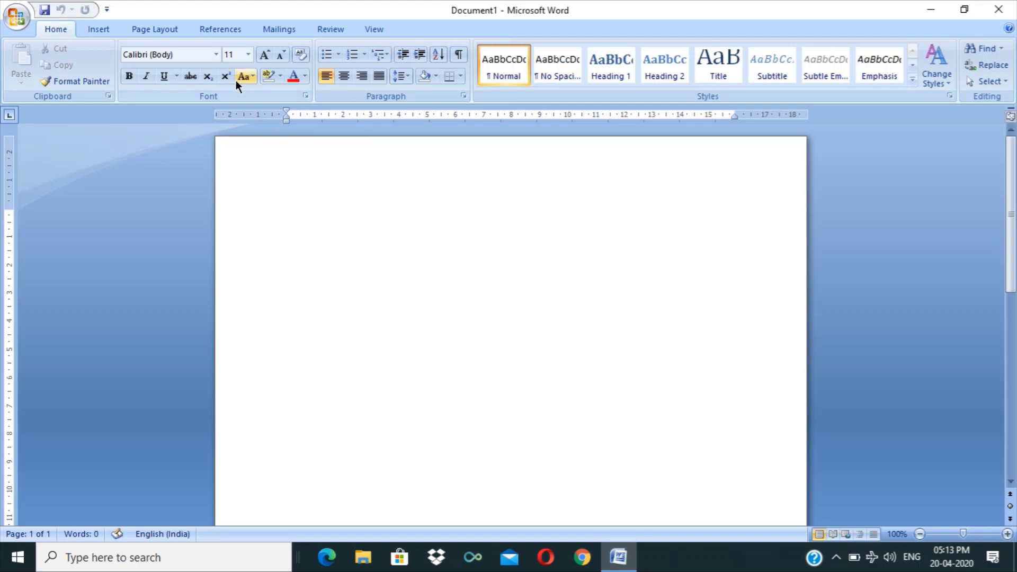
click(217, 55)
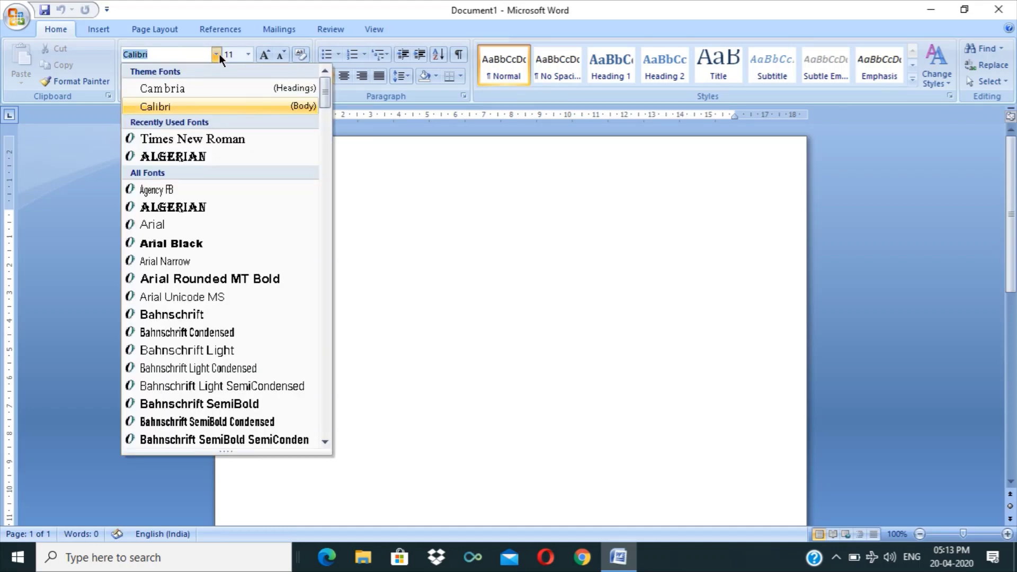
click(408, 205)
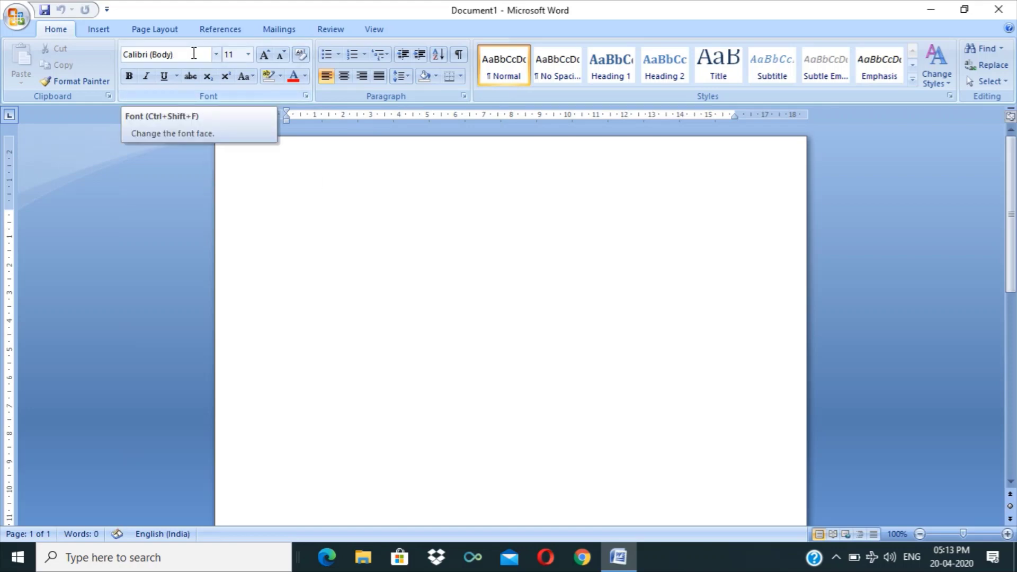
Step: Set the font size to 1638 in the blank document
click(252, 56)
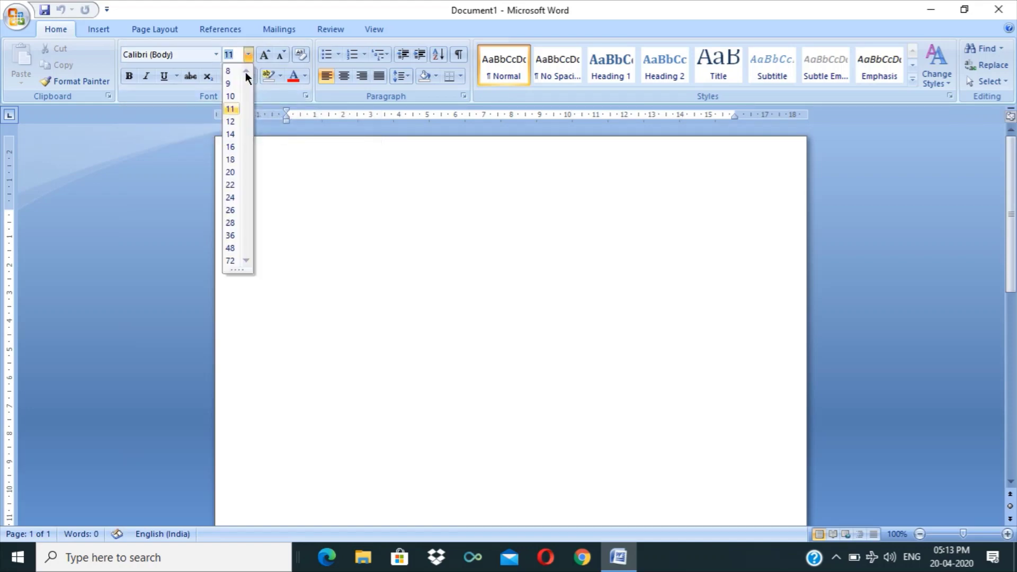
text(1)
key(BackSpace)
text(1638)
key(Return)
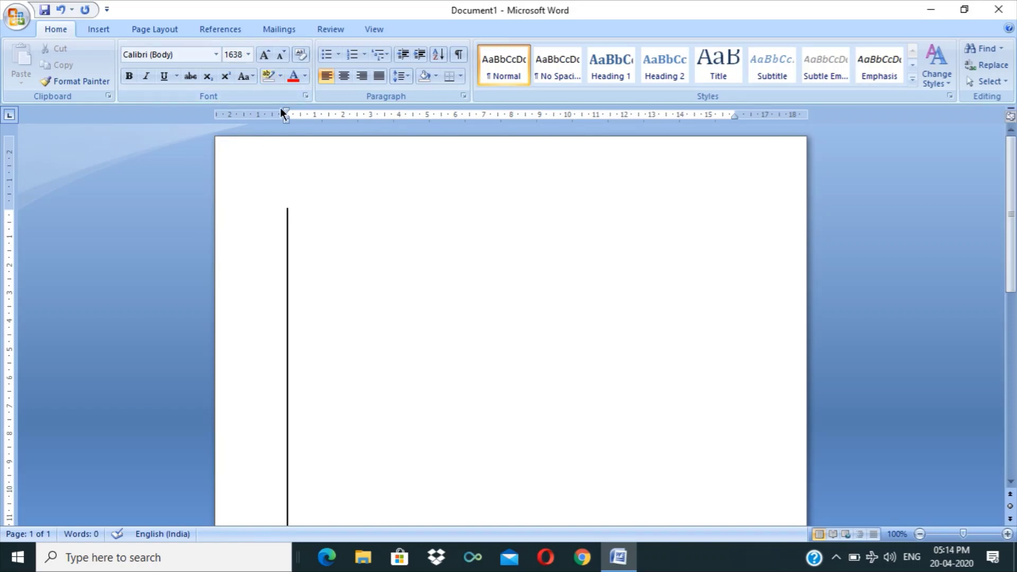
Step: Try to set the font size to 1639 in the blank document
click(233, 54)
text(1639)
key(Return)
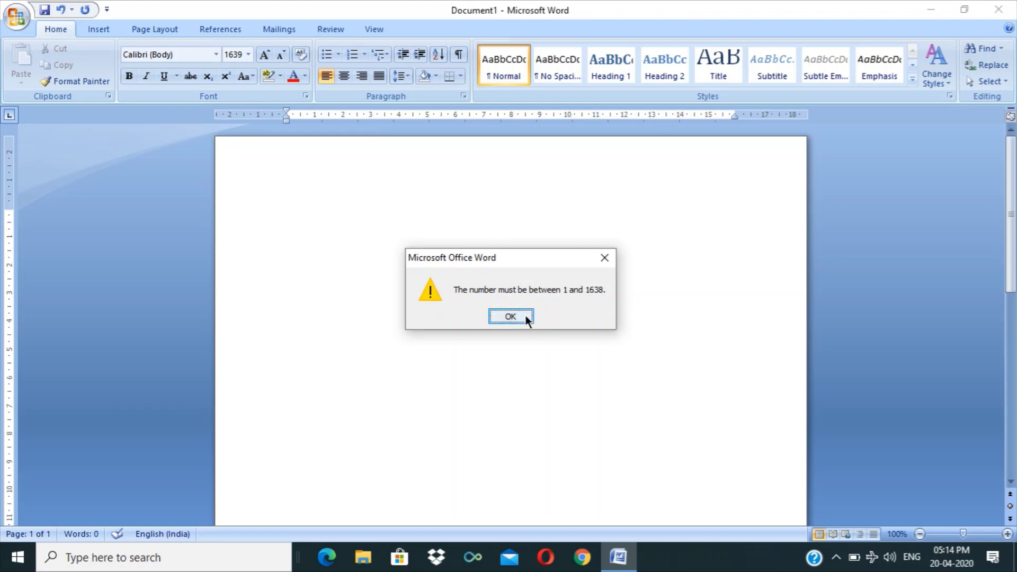
click(510, 317)
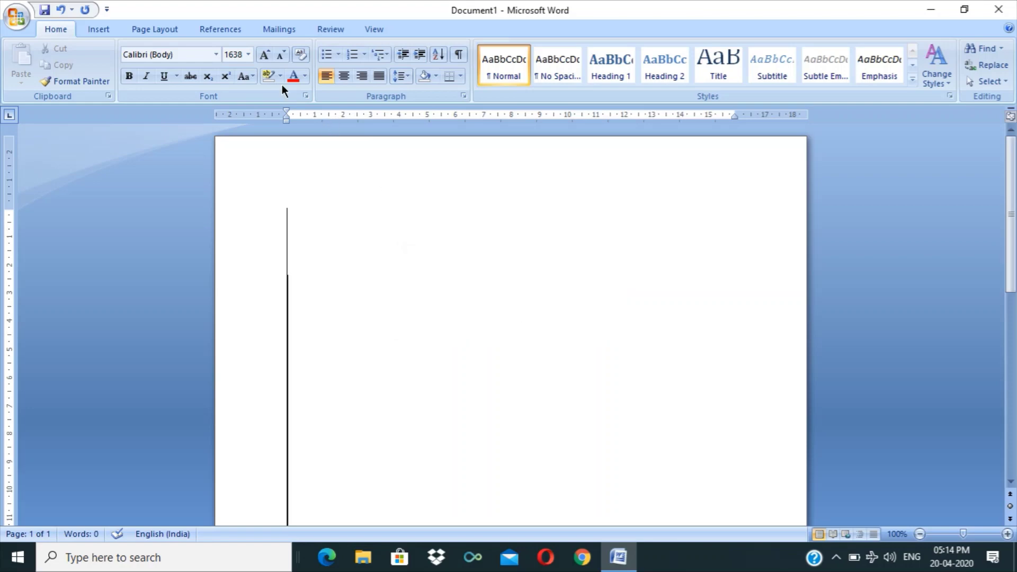
Step: Set the font size back to 11 in the blank document
click(250, 57)
text(11)
key(Return)
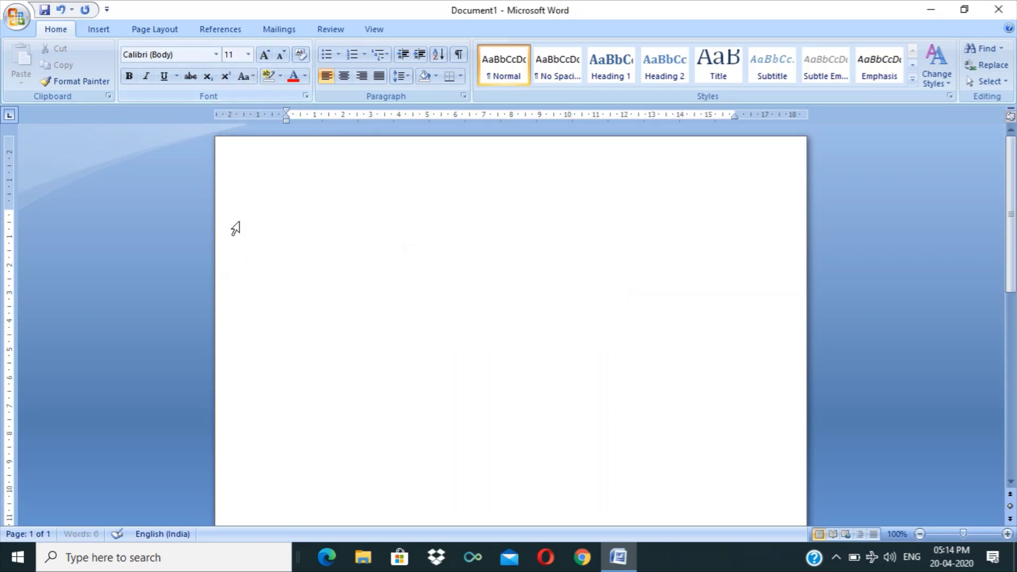
Step: Set the font size to the custom value 15 for the blank document
click(249, 55)
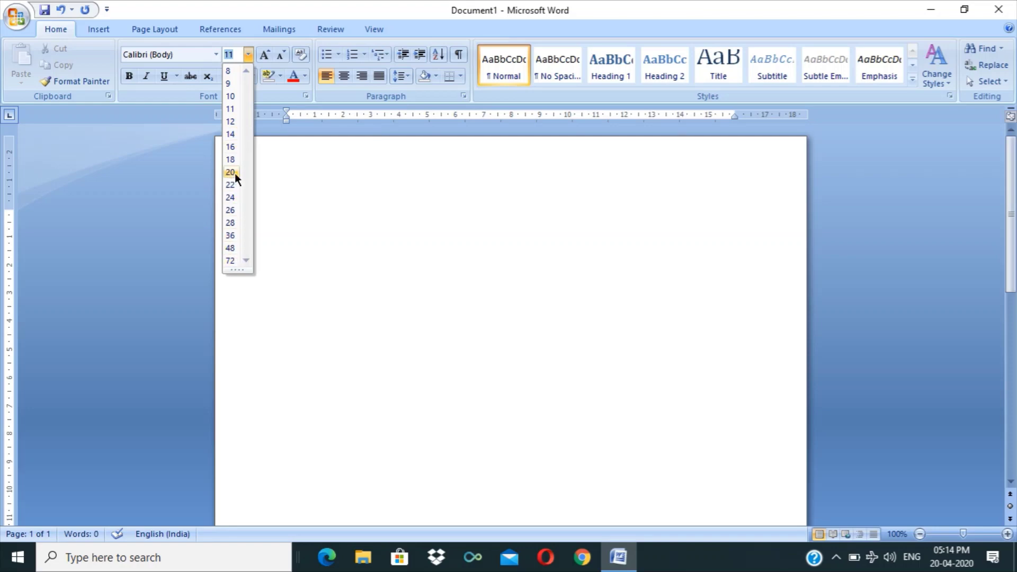
click(289, 231)
click(239, 51)
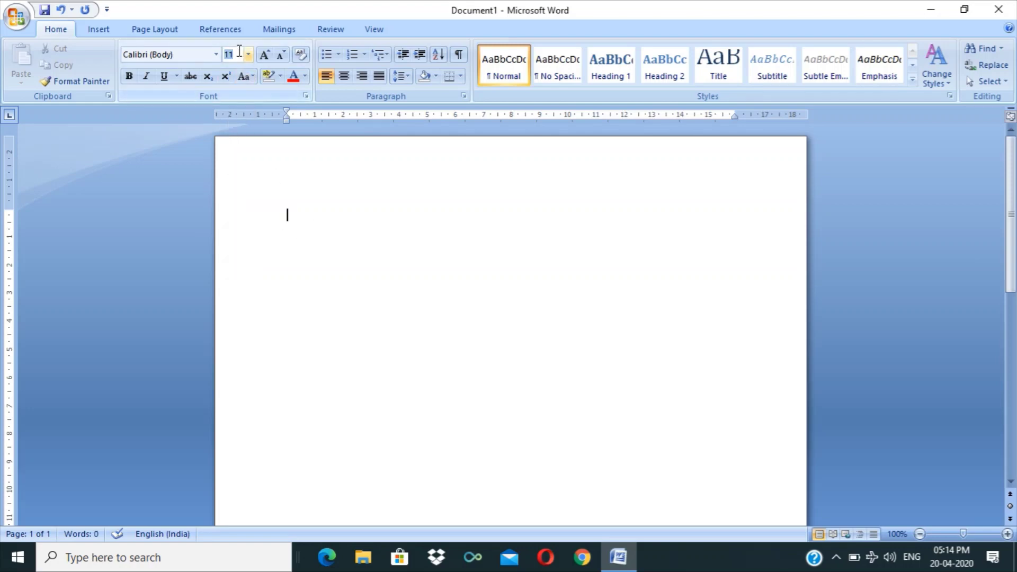
key(BackSpace)
text(15)
key(Return)
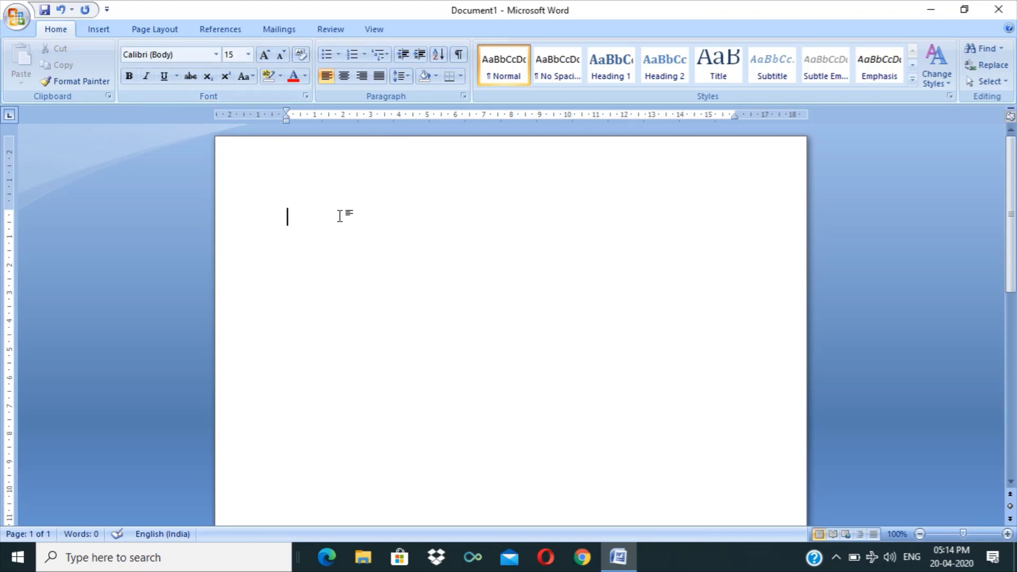
Step: Enter the sample text "hjdhalfkjd" on the first line and delete it completely
text(hjdhalfkjd)
key(BackSpace)
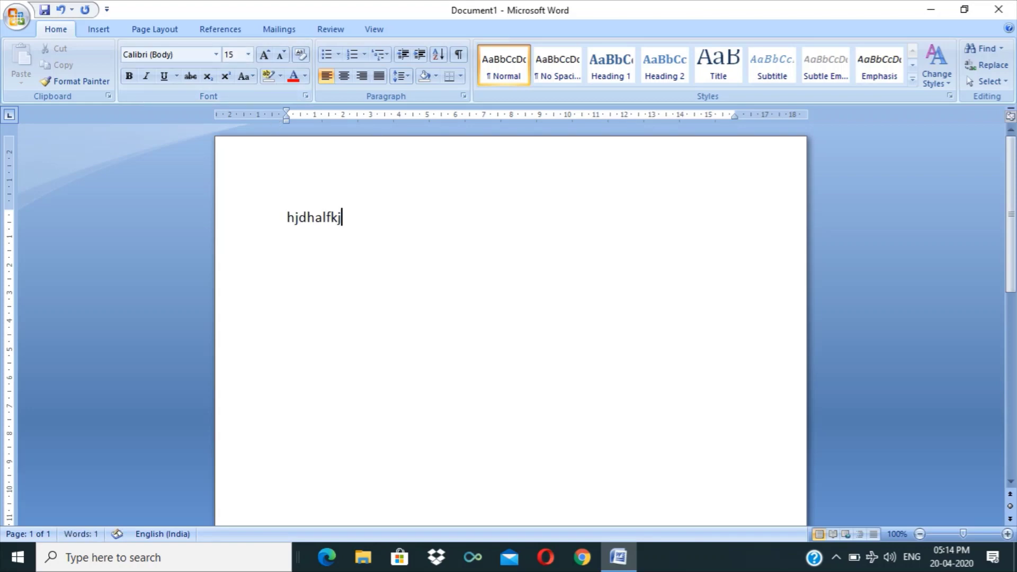
key(BackSpace)
key(BackSpace)
key(BackSpace)
key(BackSpace)
key(BackSpace)
key(BackSpace)
key(BackSpace)
key(BackSpace)
key(BackSpace)
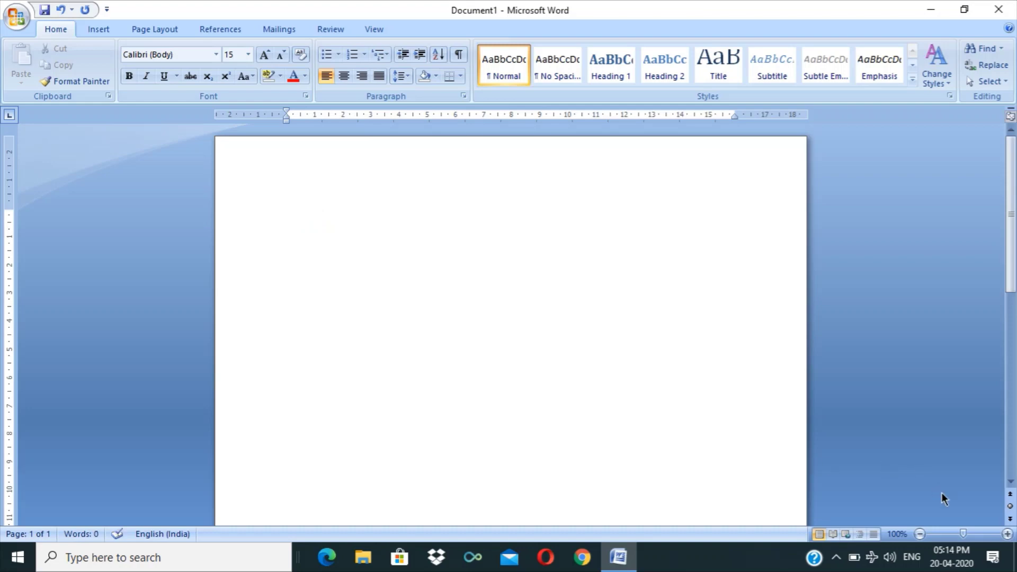
Step: Set the font size to 11 for the blank document and zoom the page in to 140%
click(249, 54)
click(234, 110)
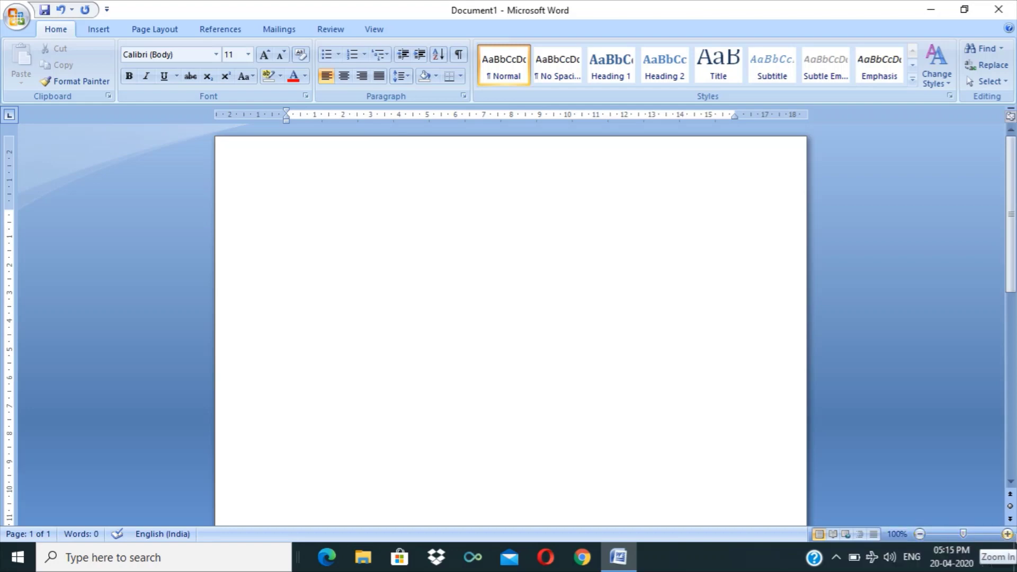
double_click(1008, 534)
click(1007, 534)
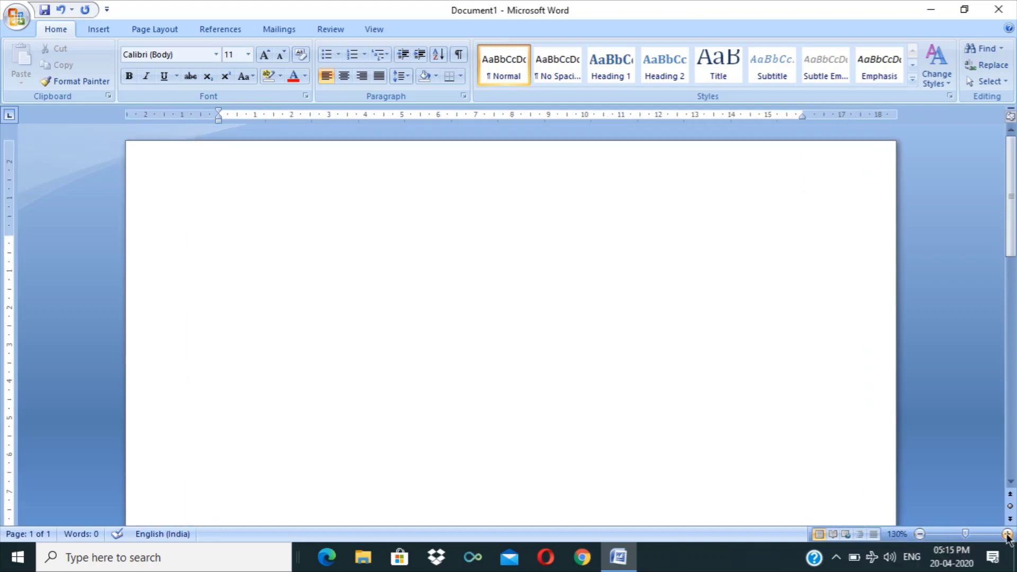
click(1007, 533)
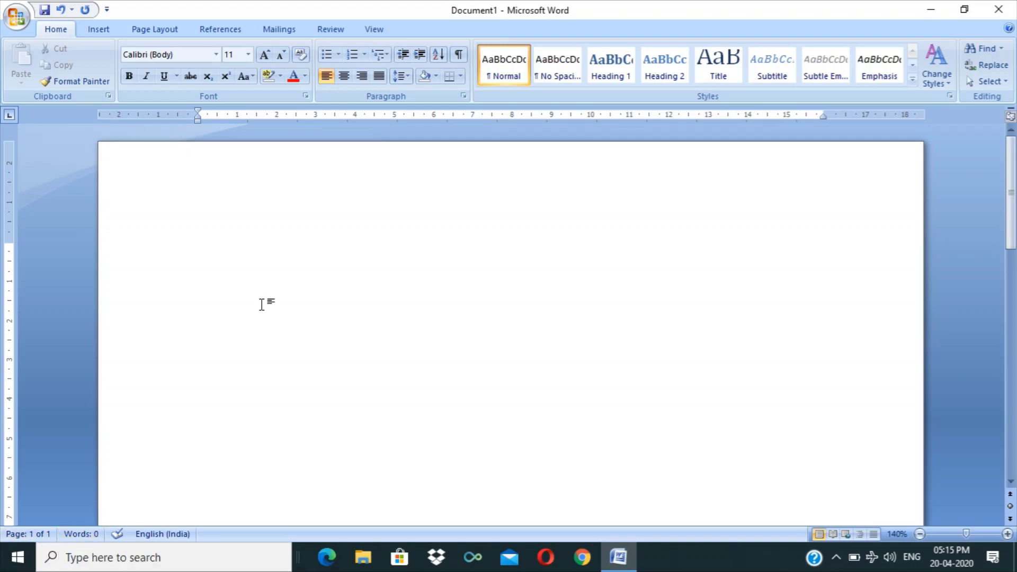
Step: Enter the word "The" followed by a space on the first line of the document
text(the)
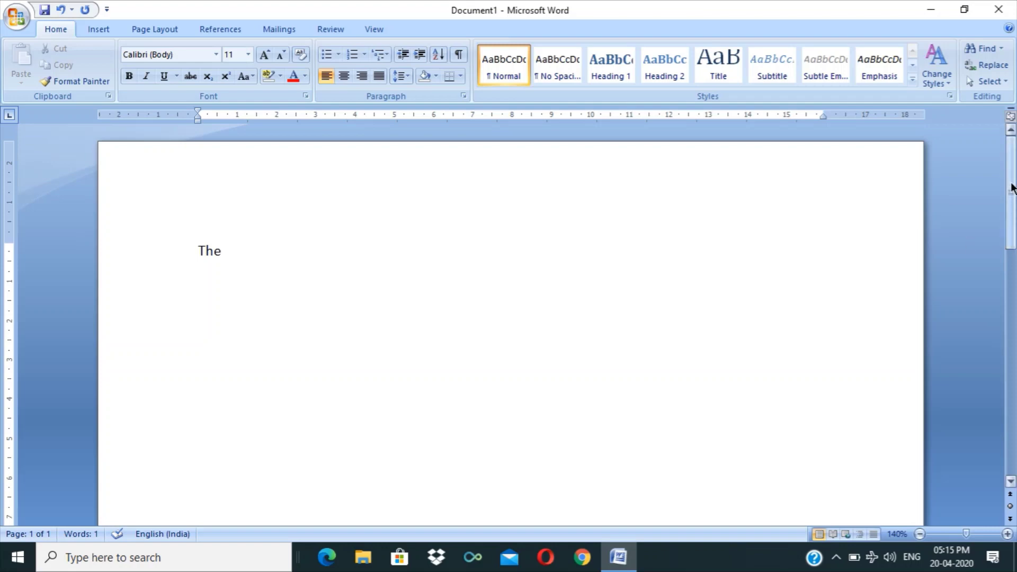
mouse_move(1012, 188)
mouse_down()
mouse_move(1012, 423)
mouse_move(1013, 187)
mouse_up()
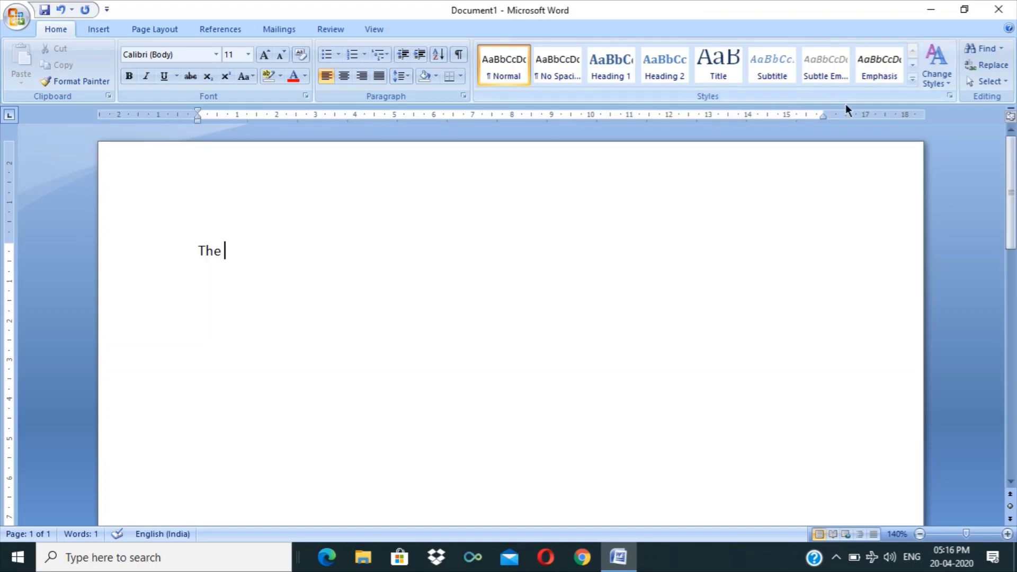
Step: Hide the document ruler, show it again, and return to the Home commands
click(373, 31)
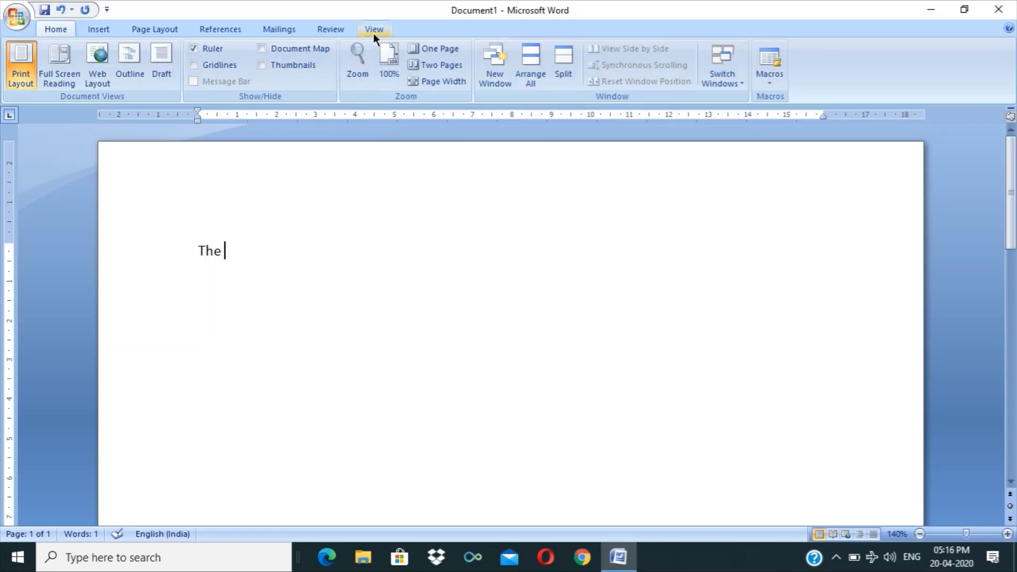
click(205, 48)
click(205, 49)
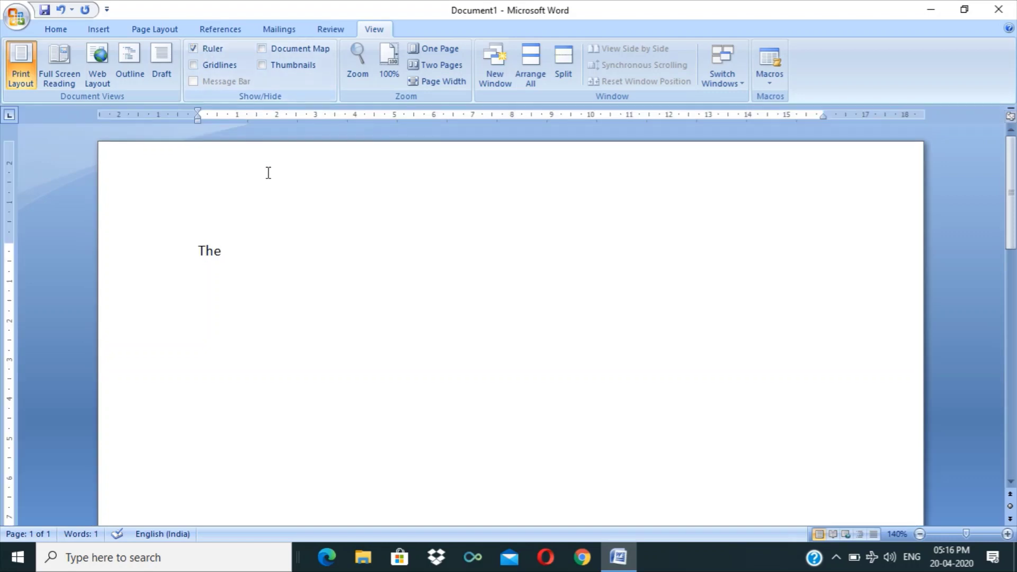
click(66, 29)
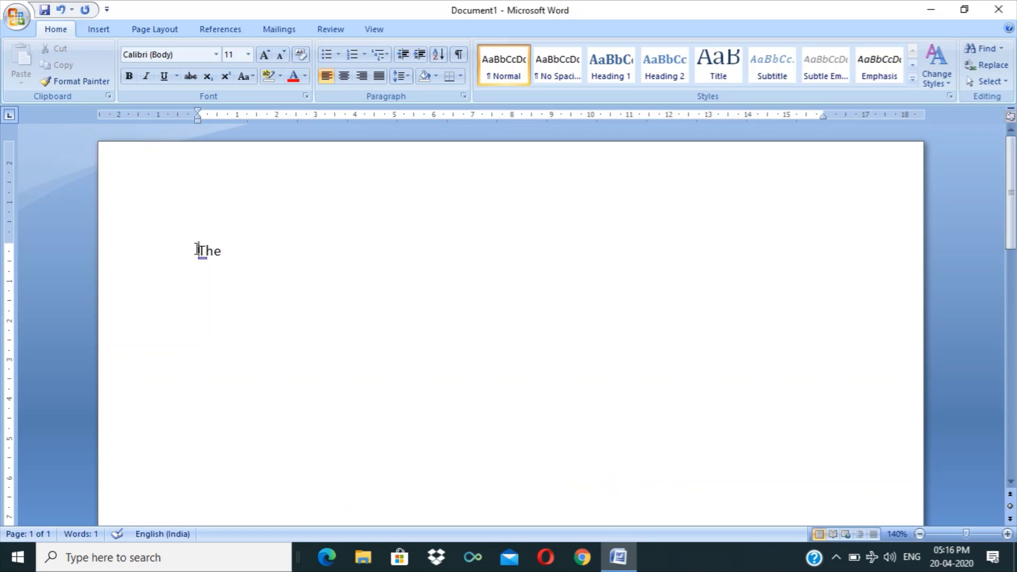
Step: Delete the word "The" from the first line
drag(195, 249, 241, 261)
key(Delete)
Step: Try out the left and right indent markers on the horizontal ruler and undo the changes
drag(199, 121, 199, 121)
drag(199, 121, 199, 120)
drag(824, 118, 824, 118)
key(ctrl+z)
key(ctrl+z)
key(ctrl+z)
key(ctrl+z)
key(ctrl+z)
Step: Generate sample paragraphs on the first line with the formula =rand() at font size 26
text(=rand)
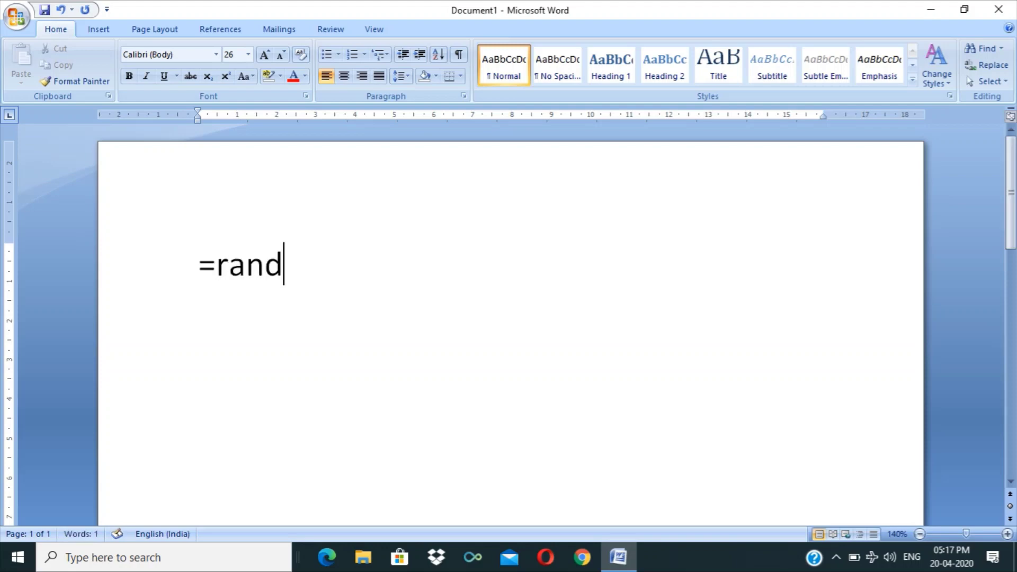
text(())
key(Return)
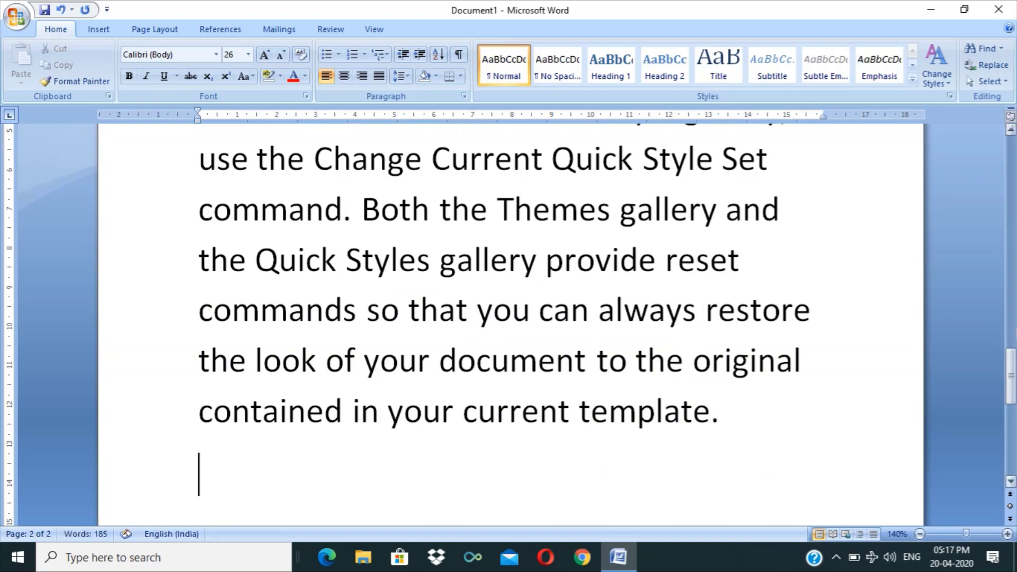
Step: Zoom out to 40% to examine the generated sample text across both pages
click(920, 534)
click(920, 535)
click(920, 535)
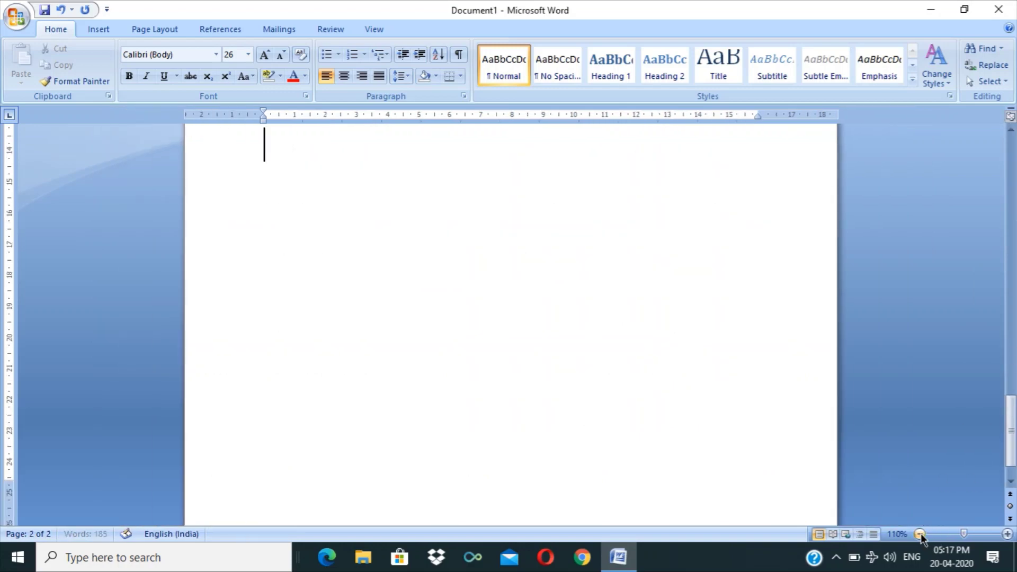
drag(1009, 456, 1009, 212)
click(920, 534)
click(920, 534)
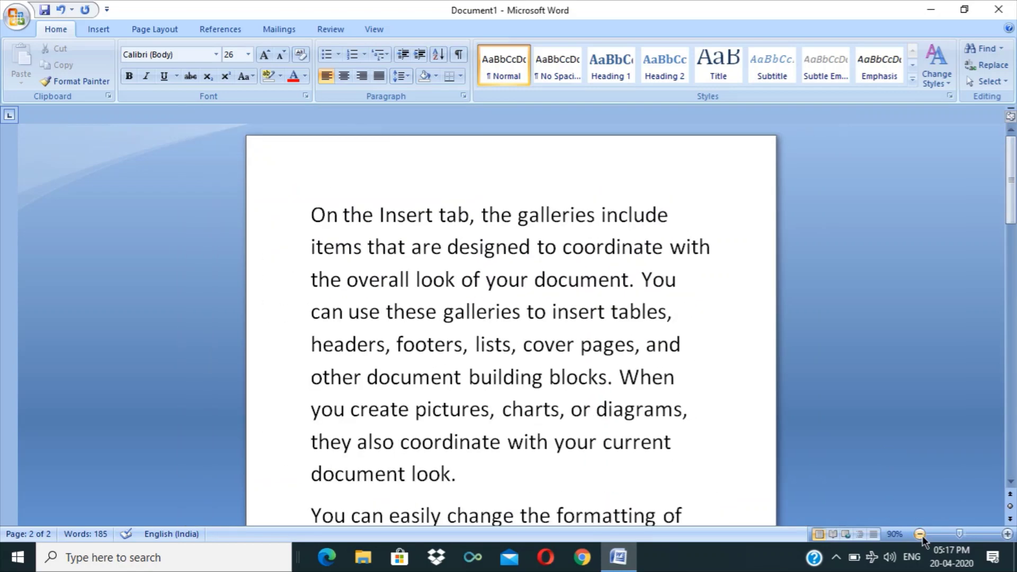
click(920, 534)
click(920, 534)
click(920, 534)
click(920, 534)
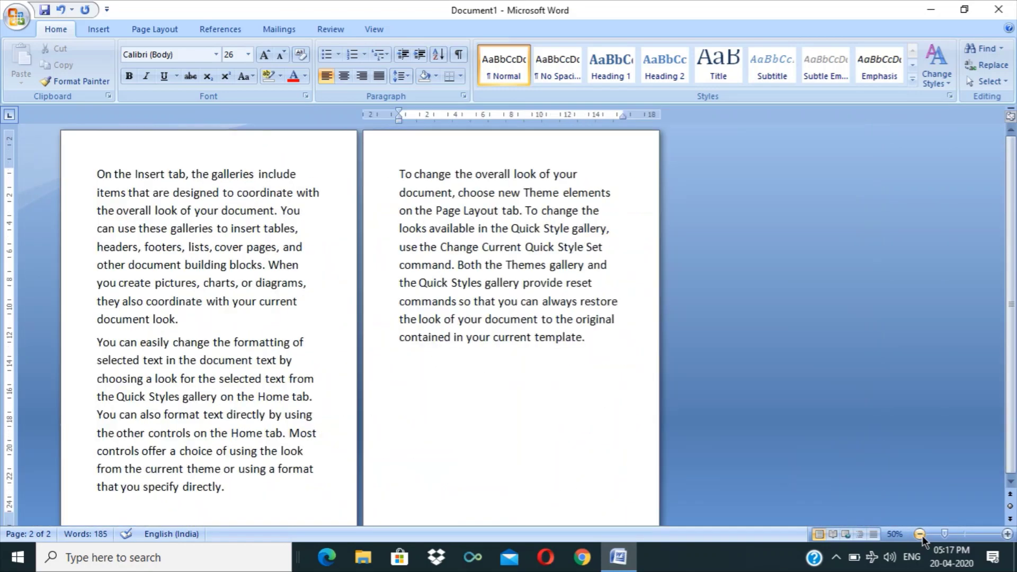
click(920, 535)
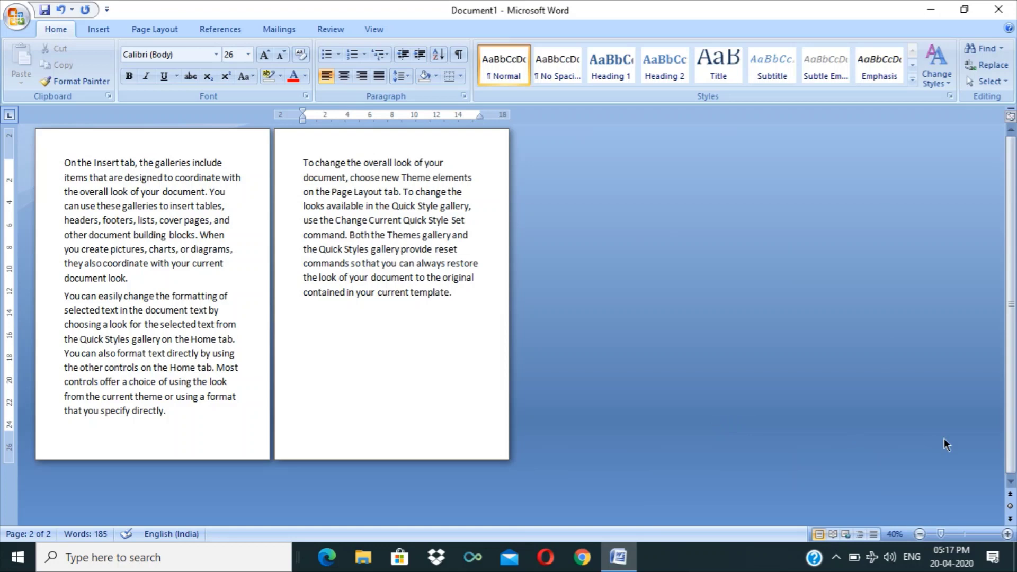
Step: Undo the generated sample text and the font size increases beyond 16, and zoom the page to 96%
key(ctrl+z)
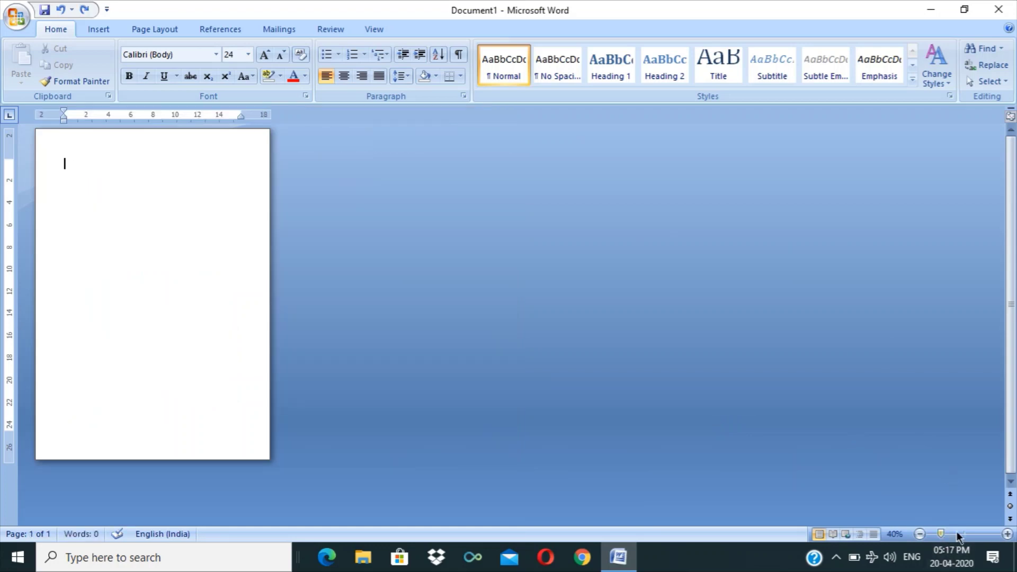
click(959, 534)
key(ctrl+z)
key(ctrl+z)
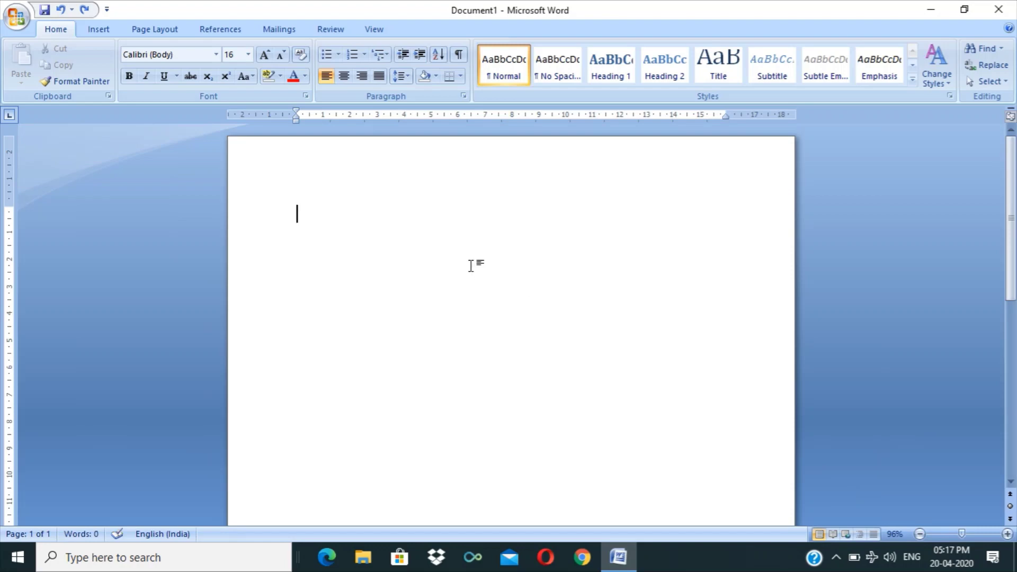
Step: Generate sample paragraphs in the blank document at font size 16 with the formula =rand()
text(=rand)
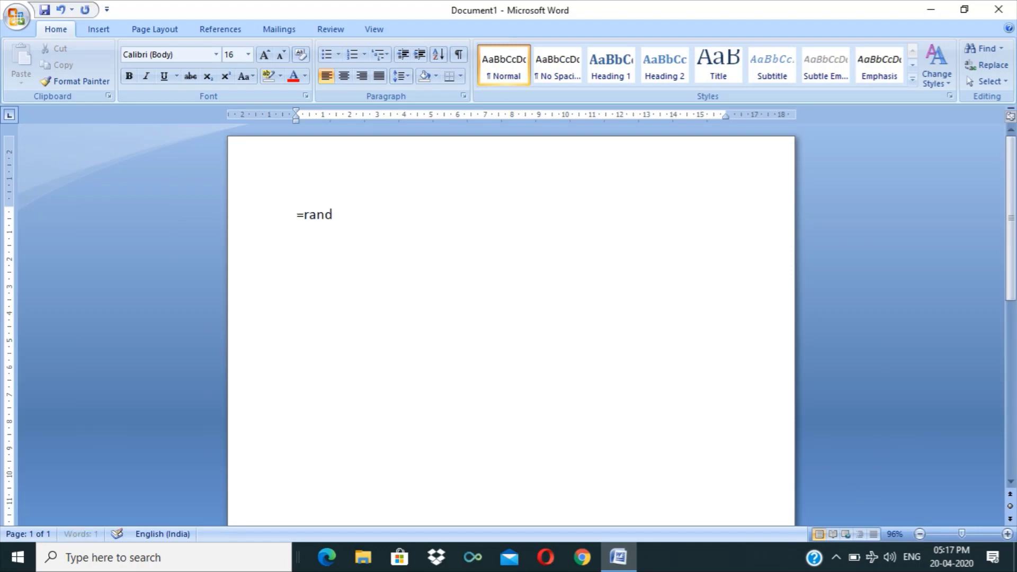
text(())
key(Return)
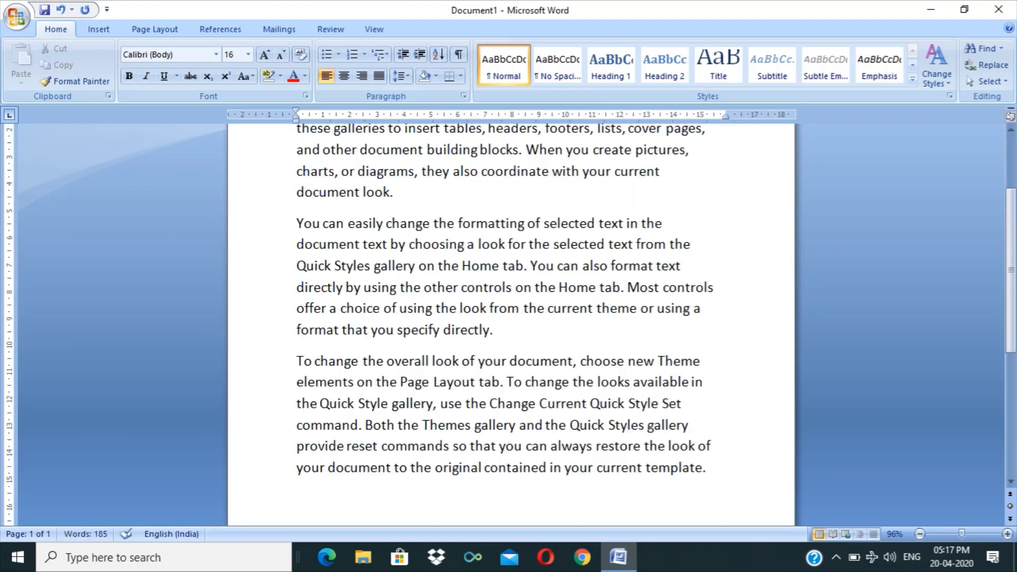
Step: Set the zoom to 100%, go to the start of the document, and return to the Home commands
click(374, 29)
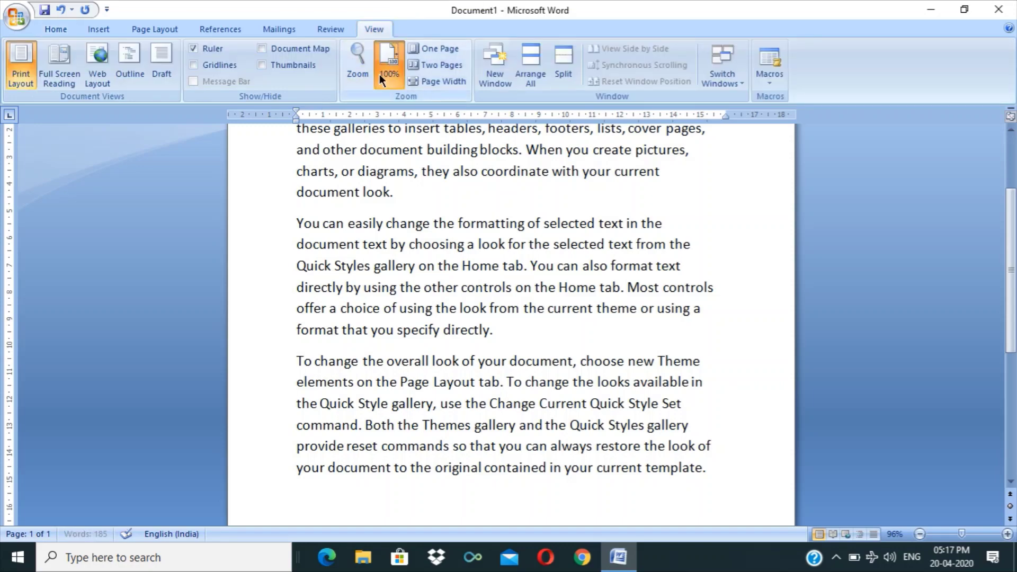
click(380, 74)
drag(1010, 353, 1010, 187)
click(56, 29)
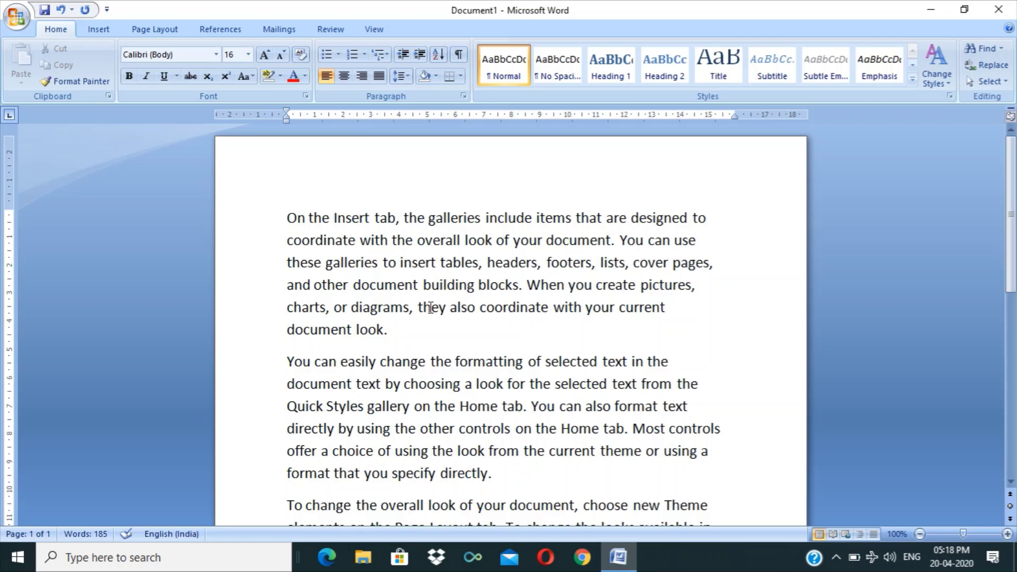
Step: Enter the formula text =rand(0,0) on the empty line below the sample paragraphs
drag(1011, 212, 1011, 394)
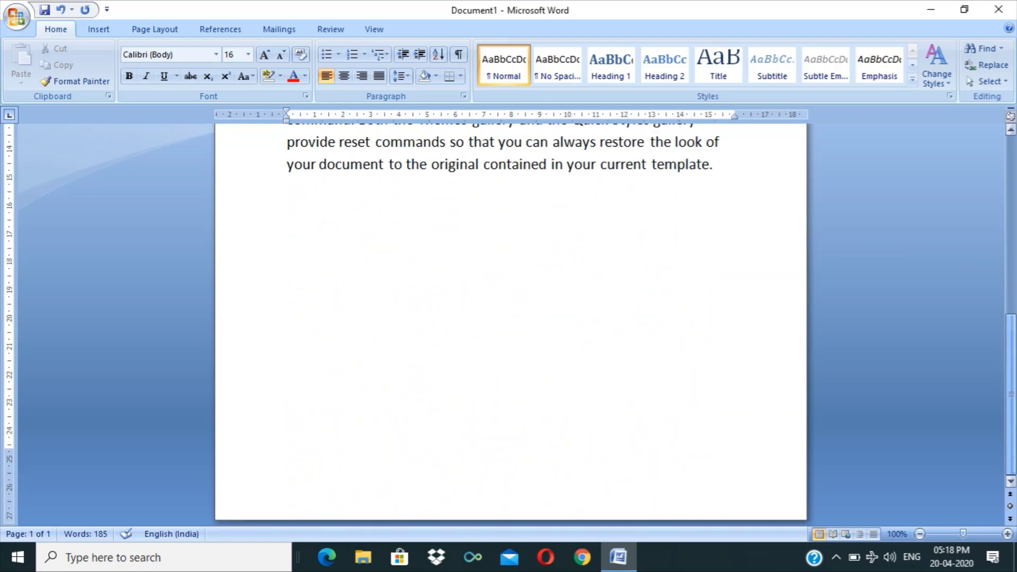
text(=ran)
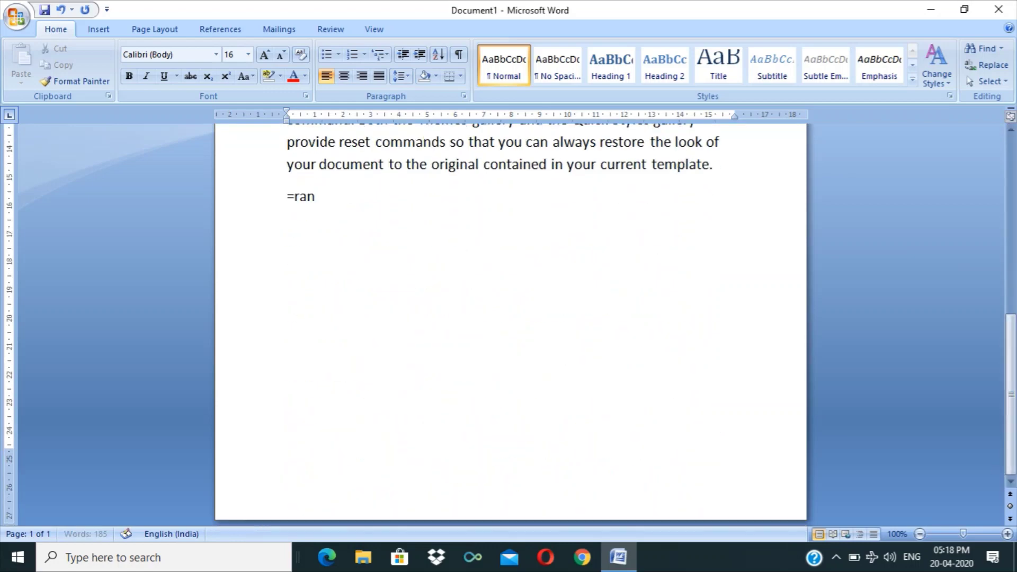
text(d(0,0)
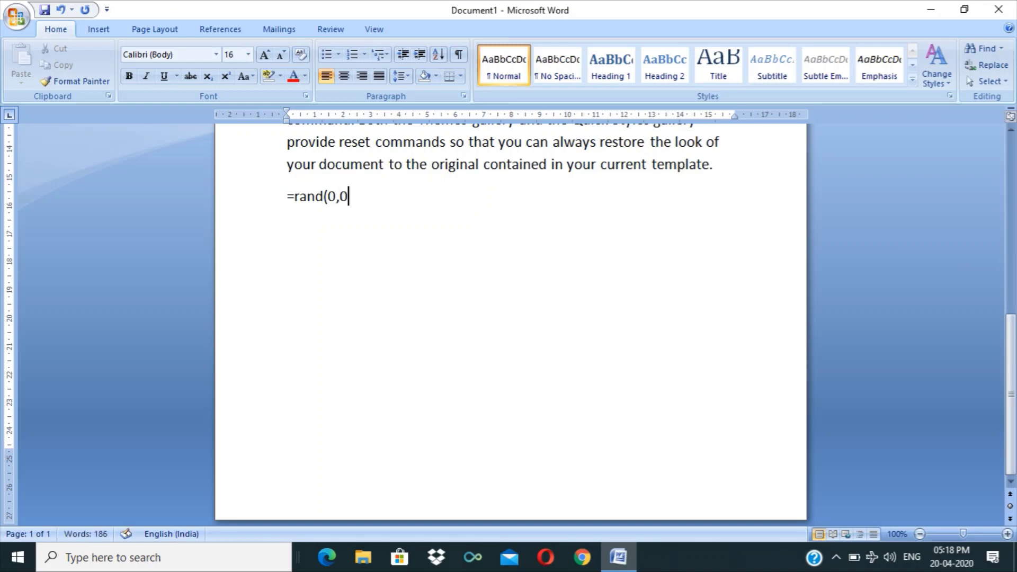
text())
Step: Change the formula's two arguments to make it =rand(2,4) and run it to insert more sample text
double_click(331, 197)
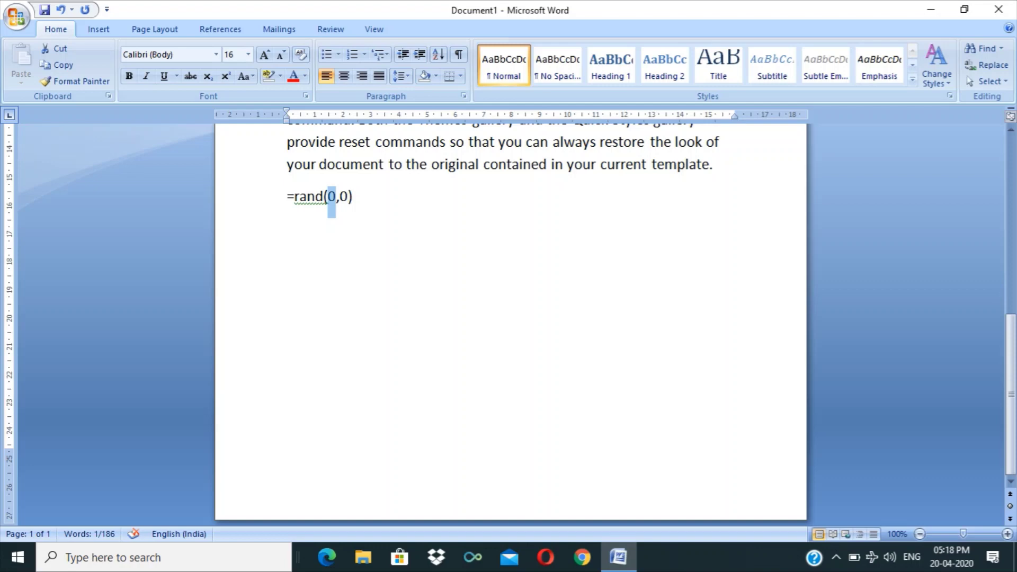
click(340, 197)
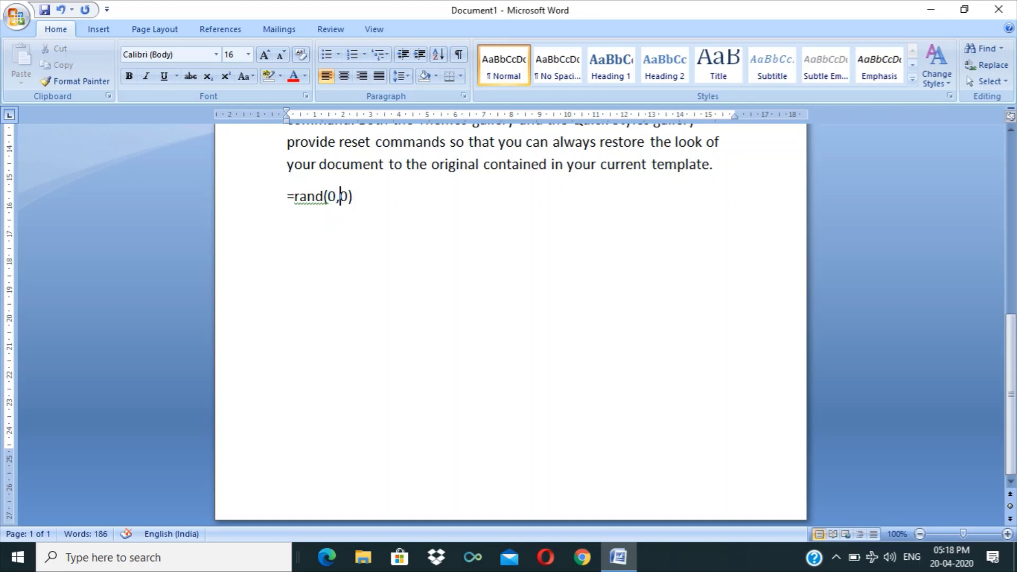
double_click(343, 197)
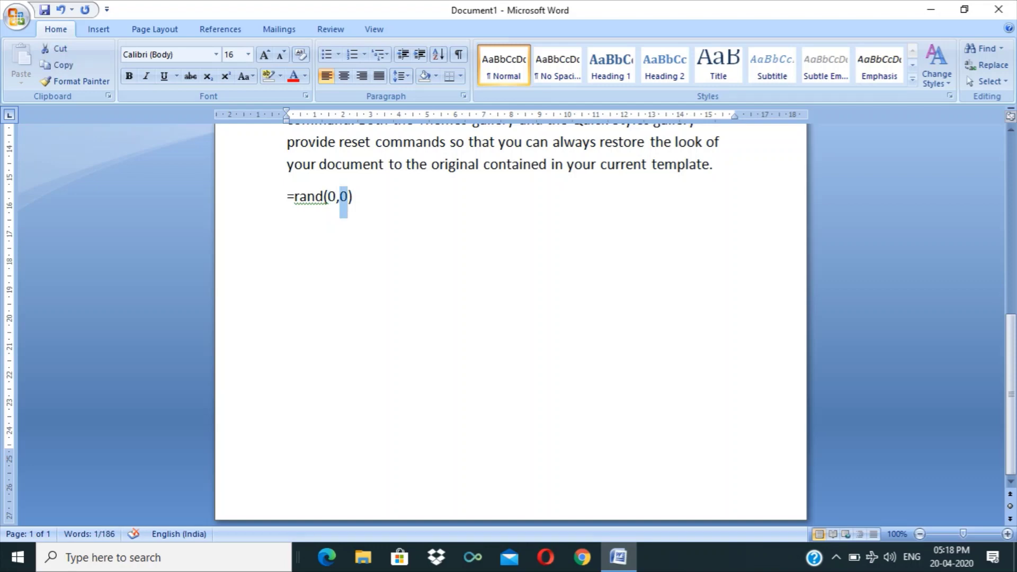
key(Left)
key(Left)
key(BackSpace)
text(2)
key(Right)
key(Right)
key(BackSpace)
text(4)
key(Right)
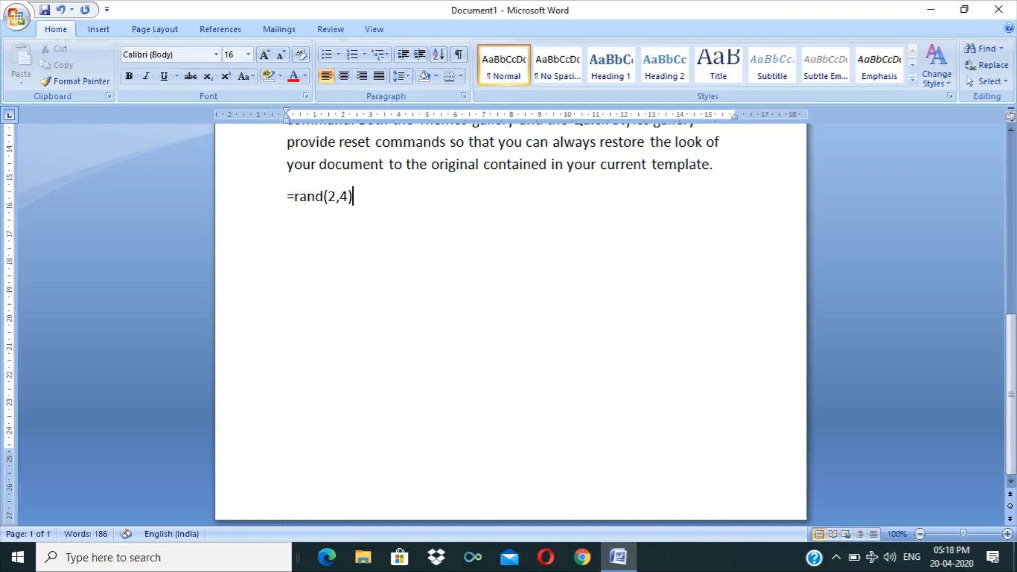
key(Return)
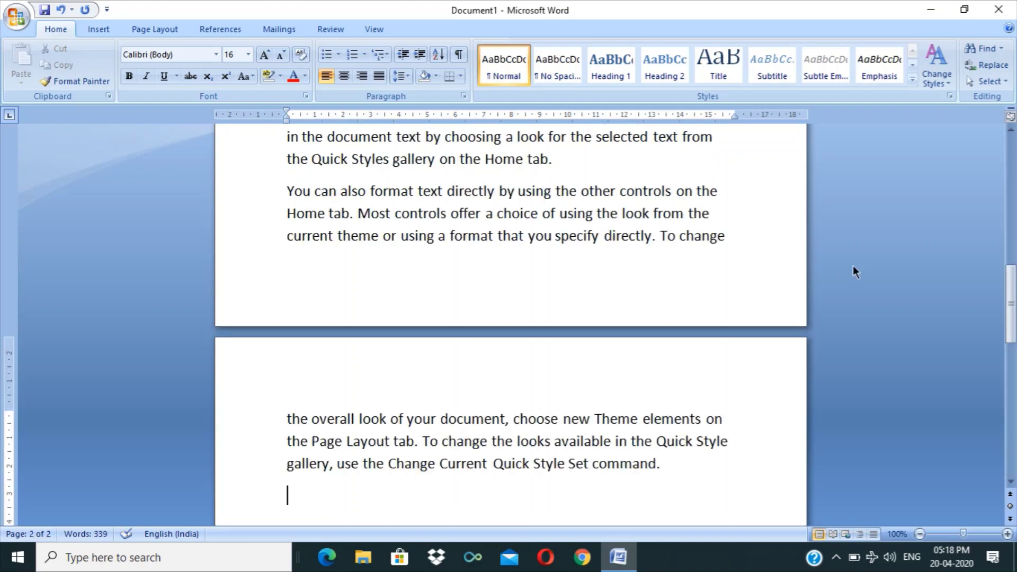
Step: Place the cursor at several points in the first paragraph and enter and delete a test letter "s"
mouse_move(1011, 303)
mouse_down()
mouse_move(1013, 244)
mouse_move(1013, 376)
mouse_move(1013, 321)
mouse_up()
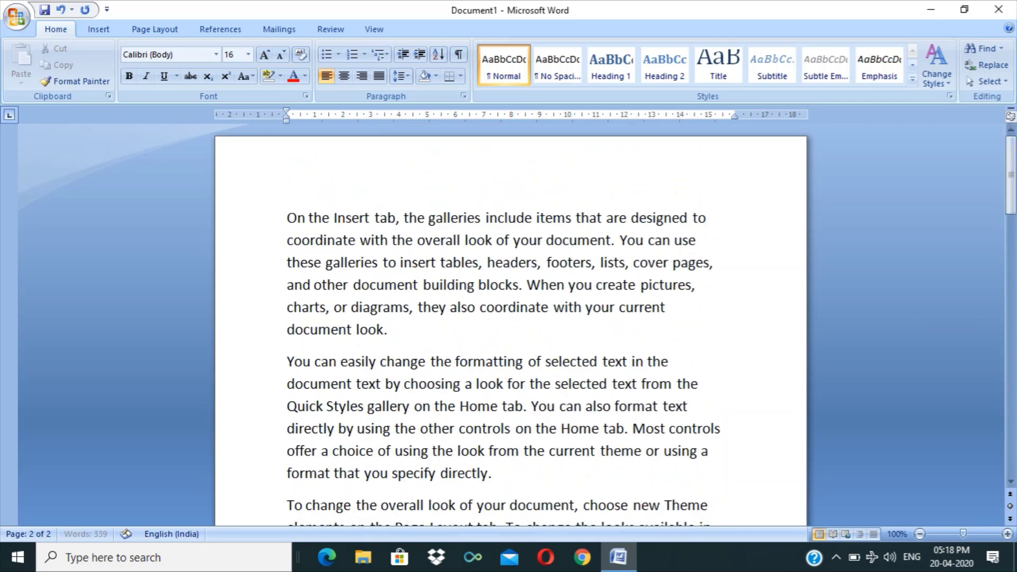
click(288, 219)
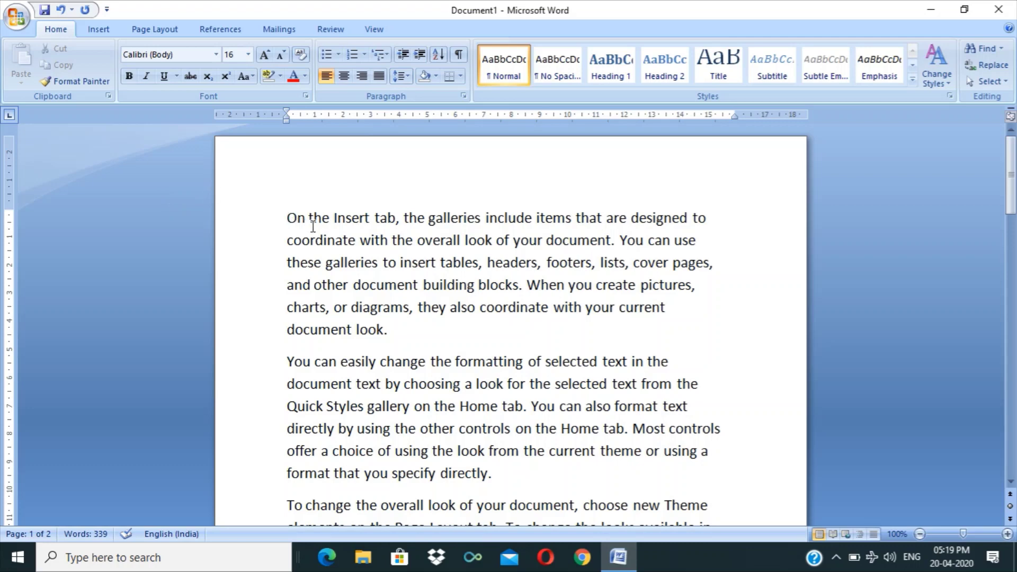
click(391, 312)
click(492, 310)
click(552, 310)
click(608, 310)
click(615, 310)
text(s)
key(BackSpace)
Step: Select the entire document text and reduce its font size to 12
key(ctrl+a)
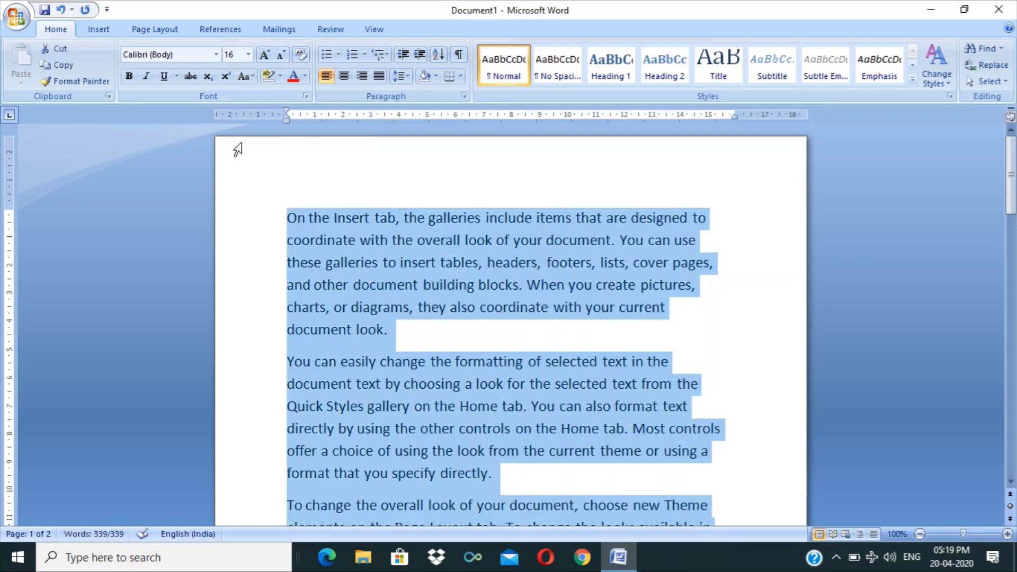
click(286, 52)
click(286, 52)
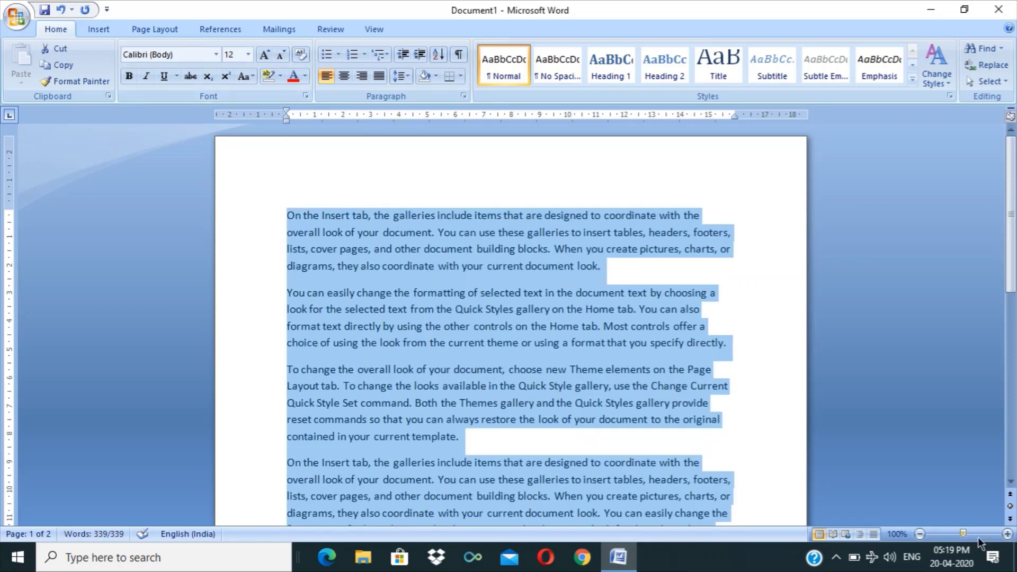
Step: Zoom in to 120%, and select the whole document text and clear the selection
click(1008, 534)
click(1008, 534)
click(614, 418)
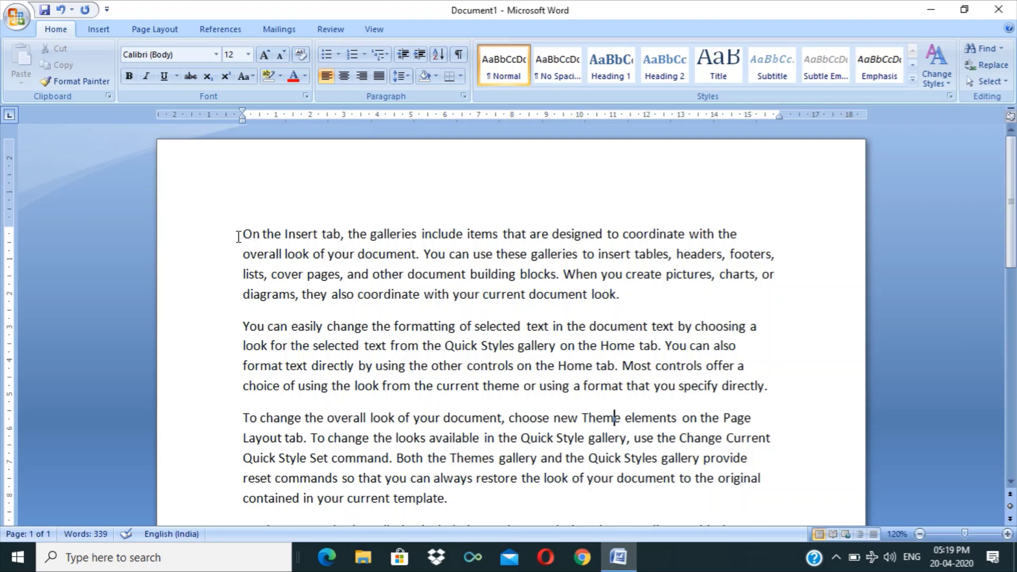
key(ctrl+a)
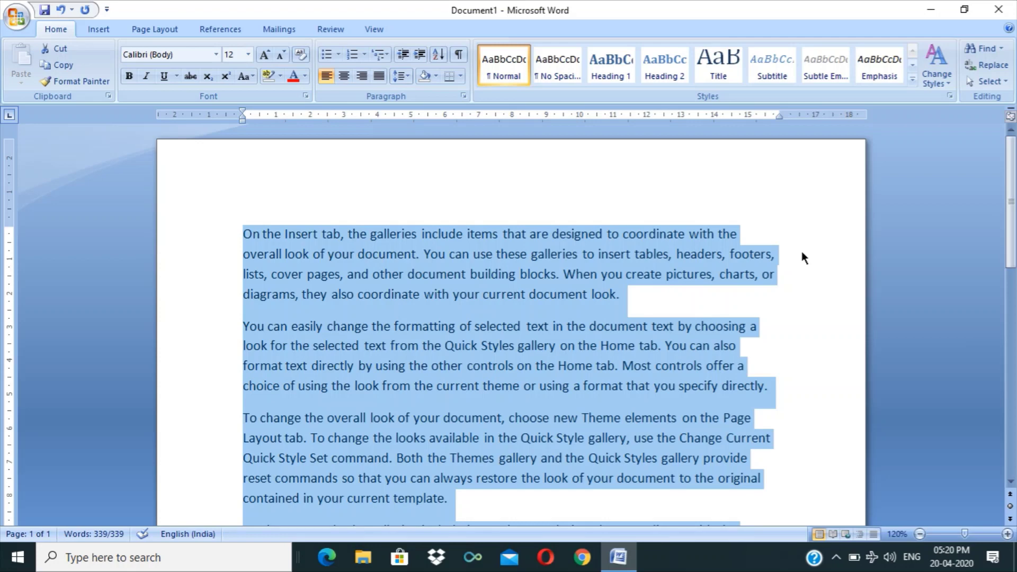
click(655, 297)
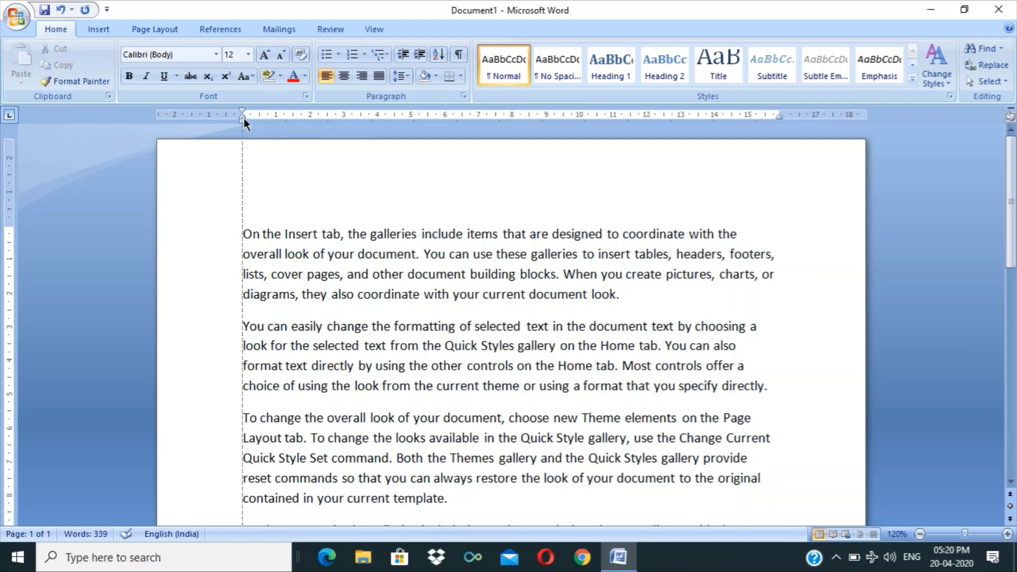
Step: Select the first line of the first paragraph, extend the selection over the whole paragraph, and clear it
drag(243, 118, 244, 118)
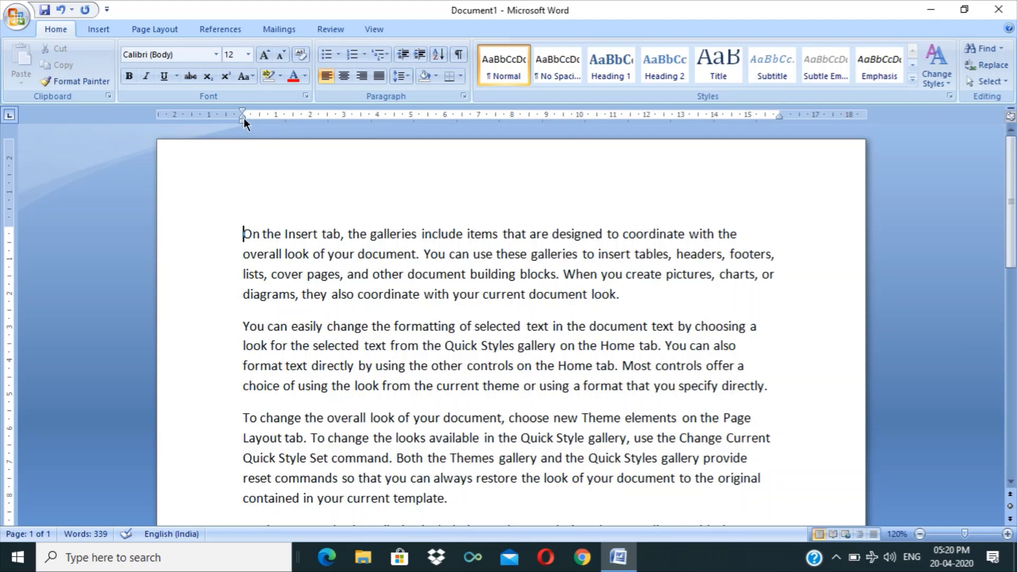
click(211, 241)
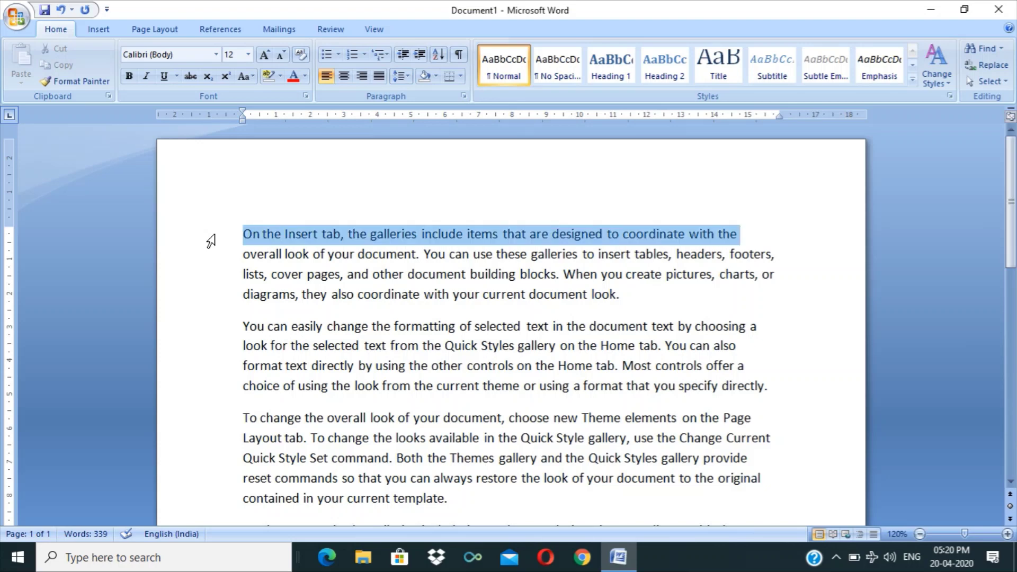
drag(210, 241, 220, 305)
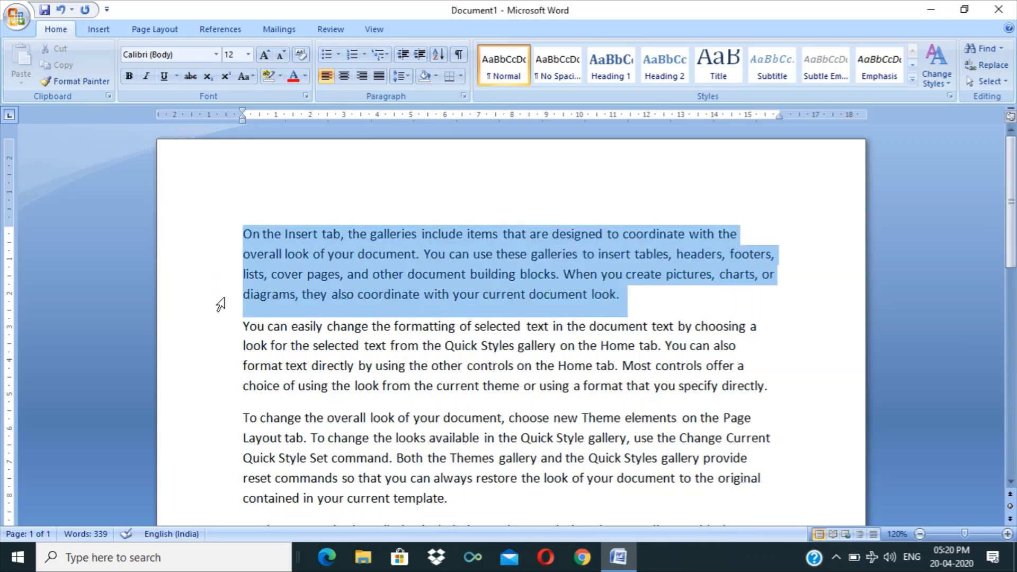
click(630, 310)
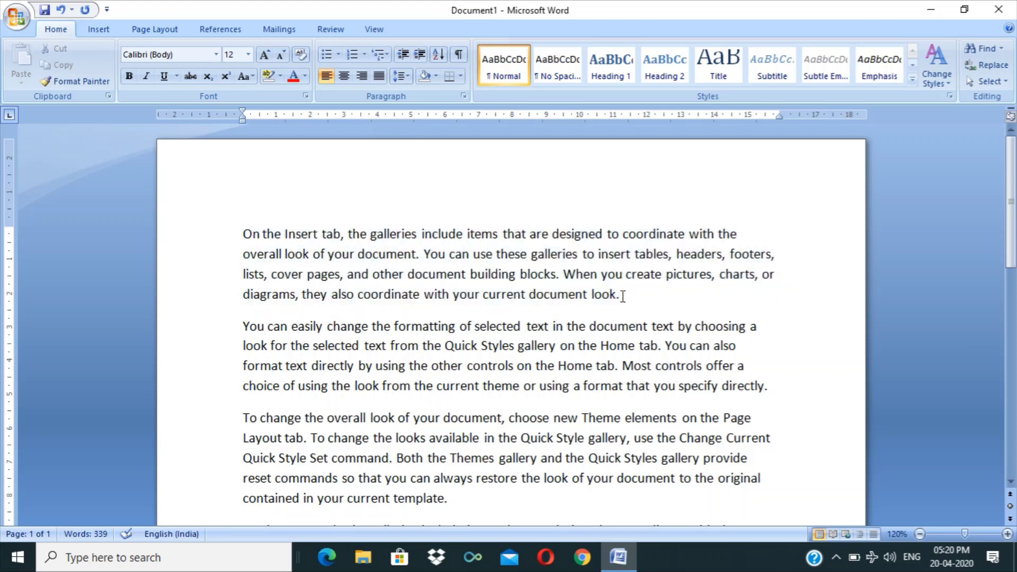
Step: Select the first paragraph backward from its end and forward from its start, clearing the selection each time
drag(622, 295, 247, 235)
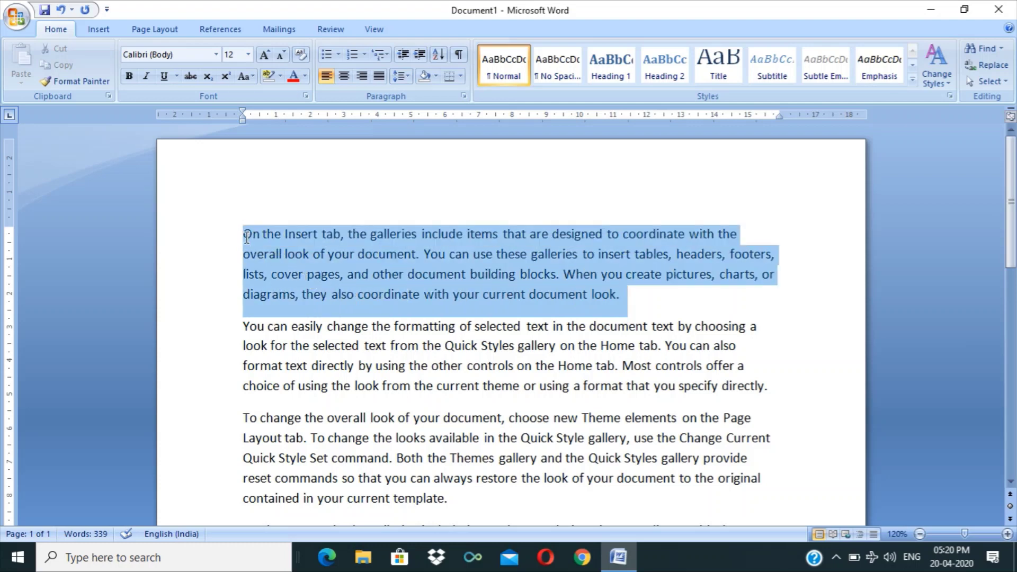
click(269, 234)
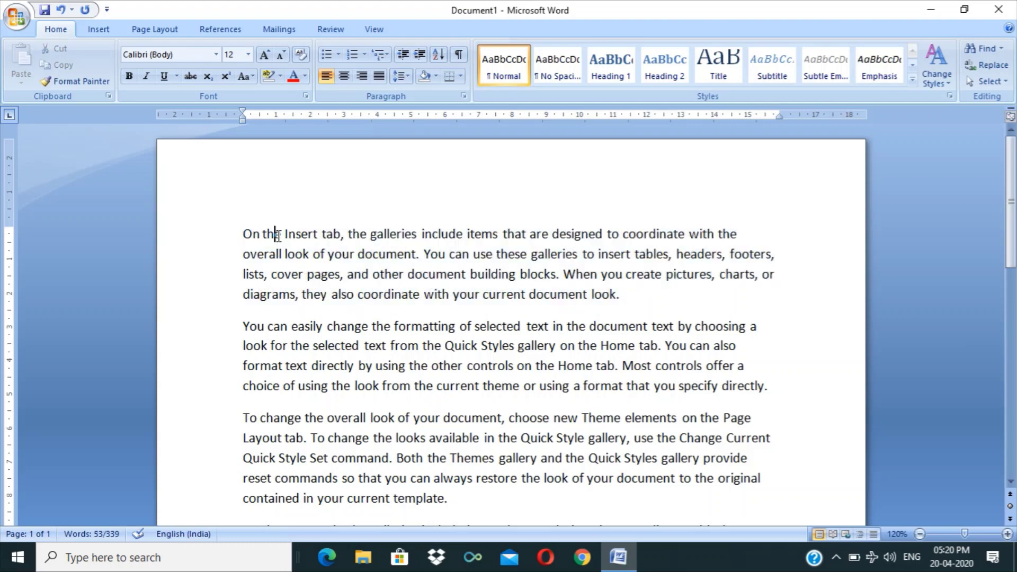
drag(241, 235, 623, 303)
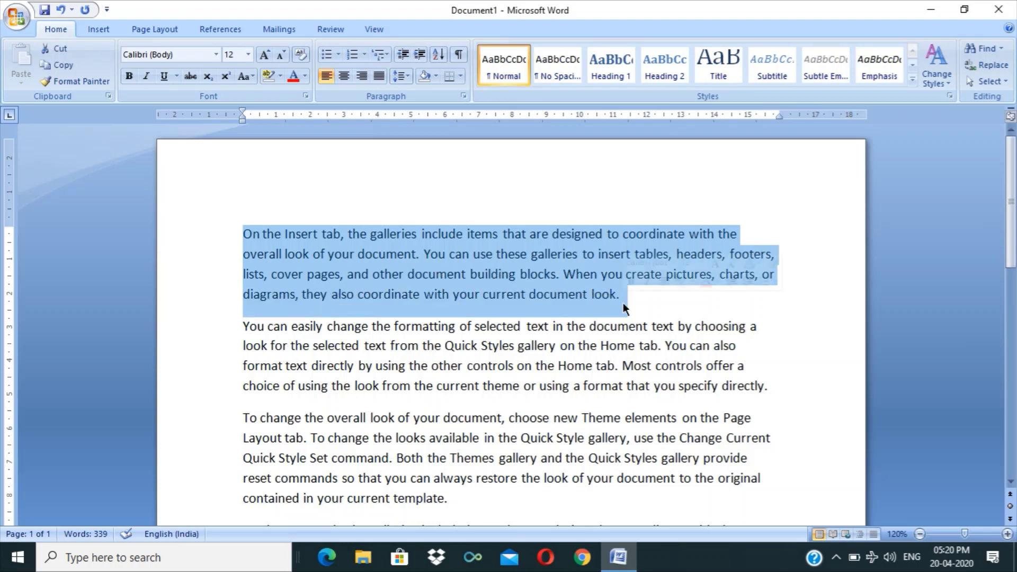
click(647, 325)
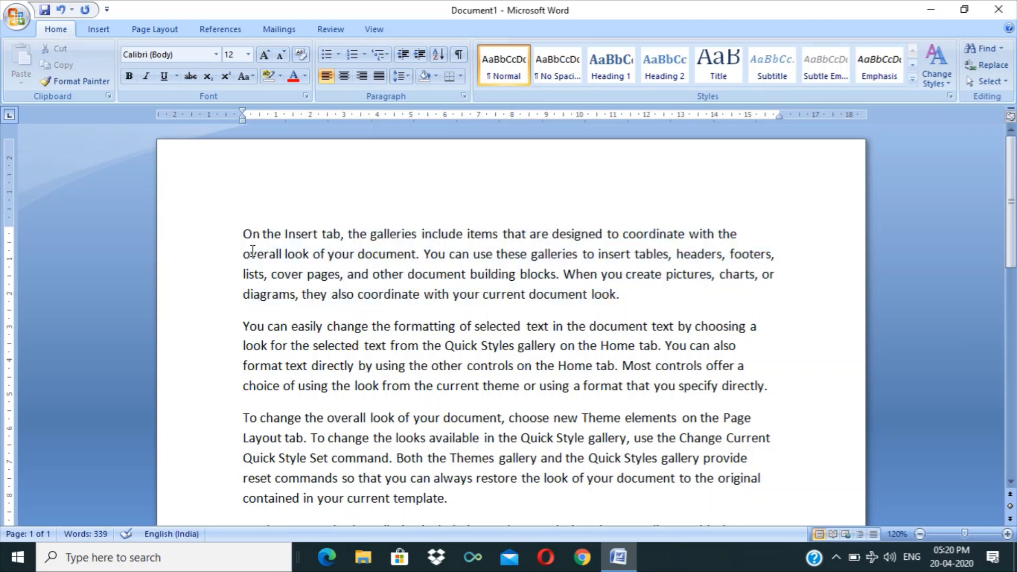
Step: Select only the first line of text in two ways, select all lines of the first paragraph, and clear the selection
click(210, 241)
click(318, 241)
drag(243, 234, 741, 229)
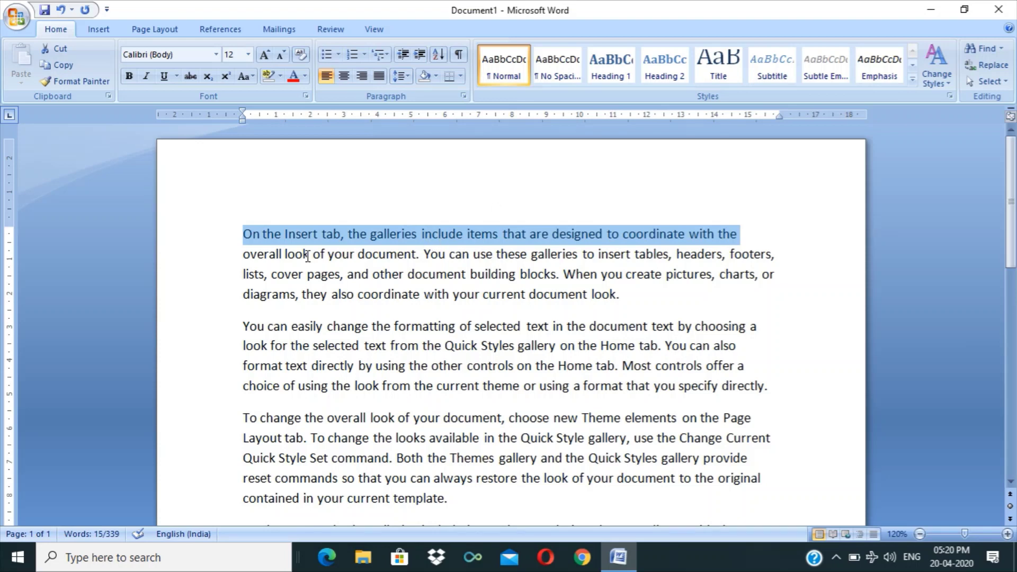
drag(225, 237, 229, 314)
click(332, 295)
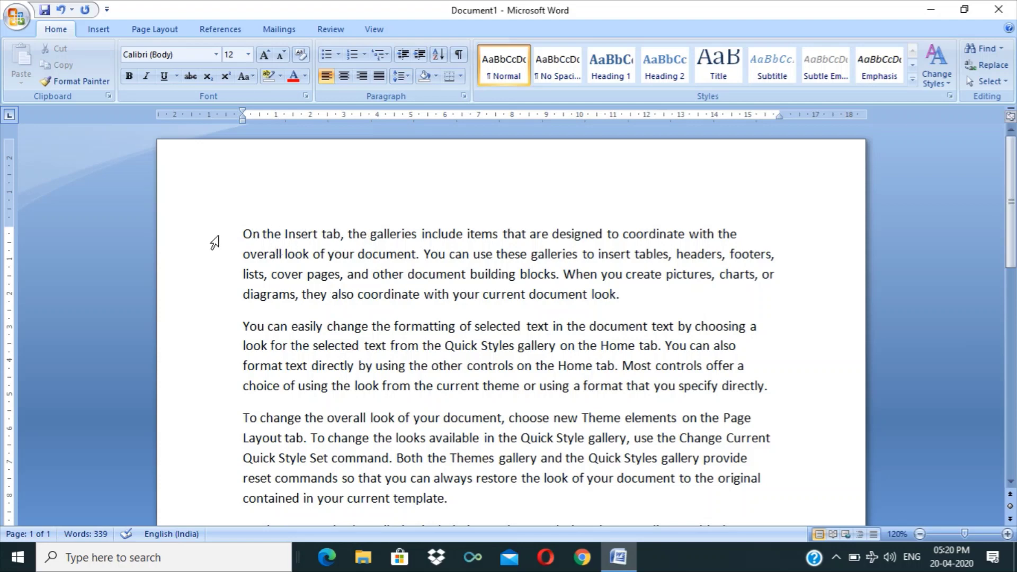
Step: Select and deselect the first paragraph's lines, and zoom in to 130%
drag(218, 240, 229, 299)
click(611, 326)
scroll(608, 329, up, 1)
click(549, 327)
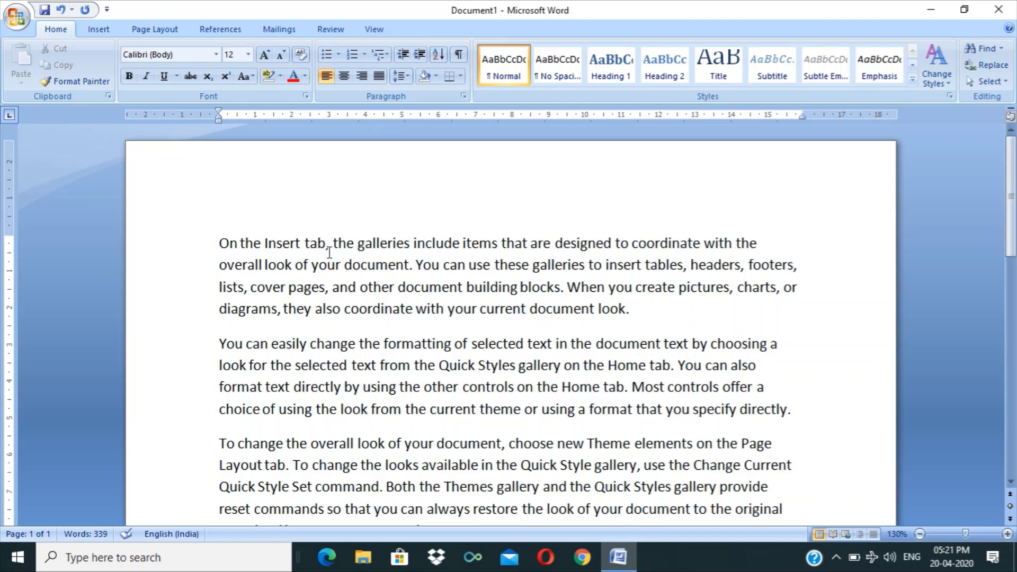
Step: Select the single words "Insert" and "document" in the first paragraph, and clear the selection
double_click(281, 241)
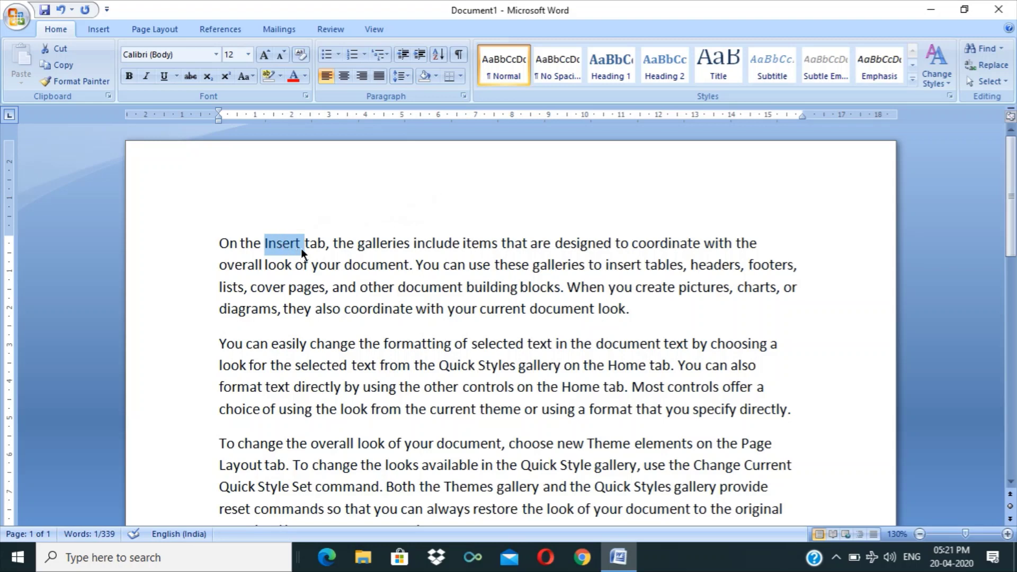
double_click(549, 312)
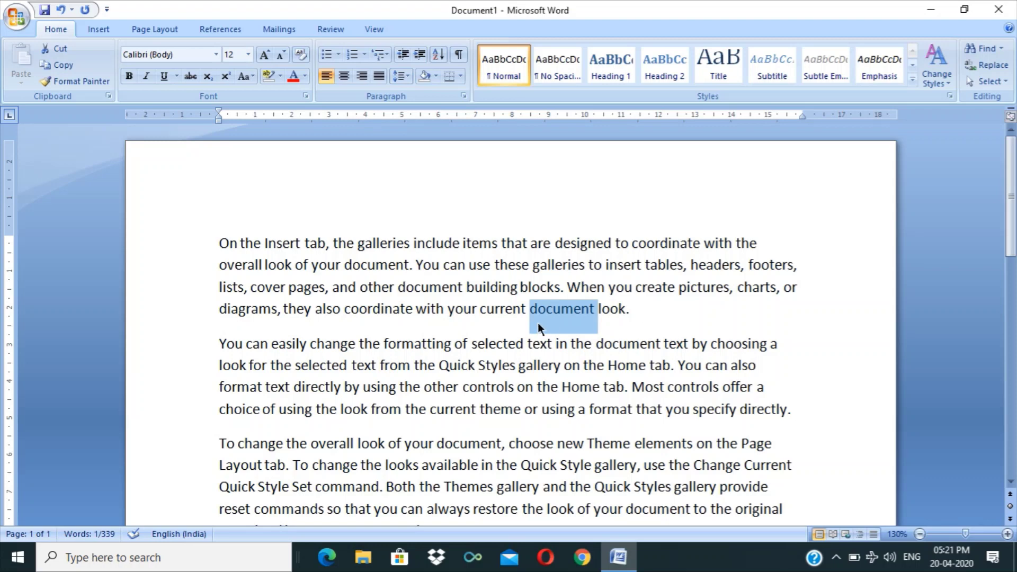
click(553, 310)
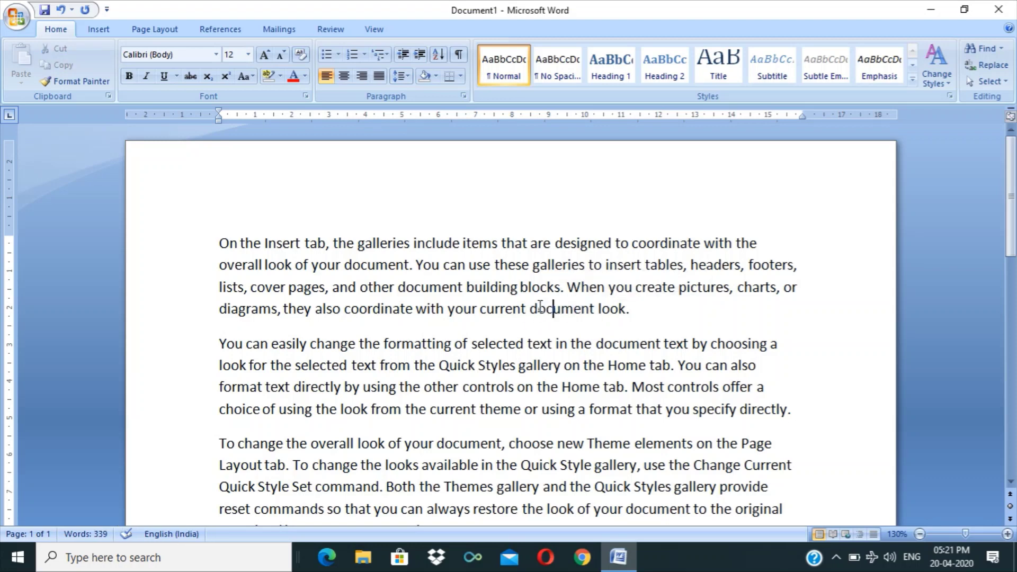
Step: Select the first paragraph from after "look." back to its first word, and clear the selection
click(635, 311)
drag(637, 308, 220, 243)
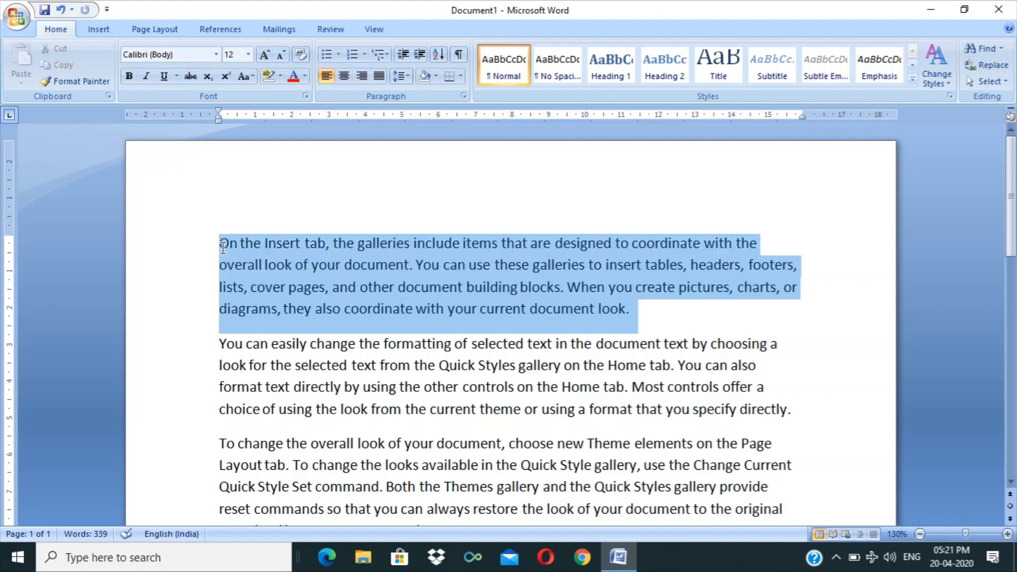
click(663, 325)
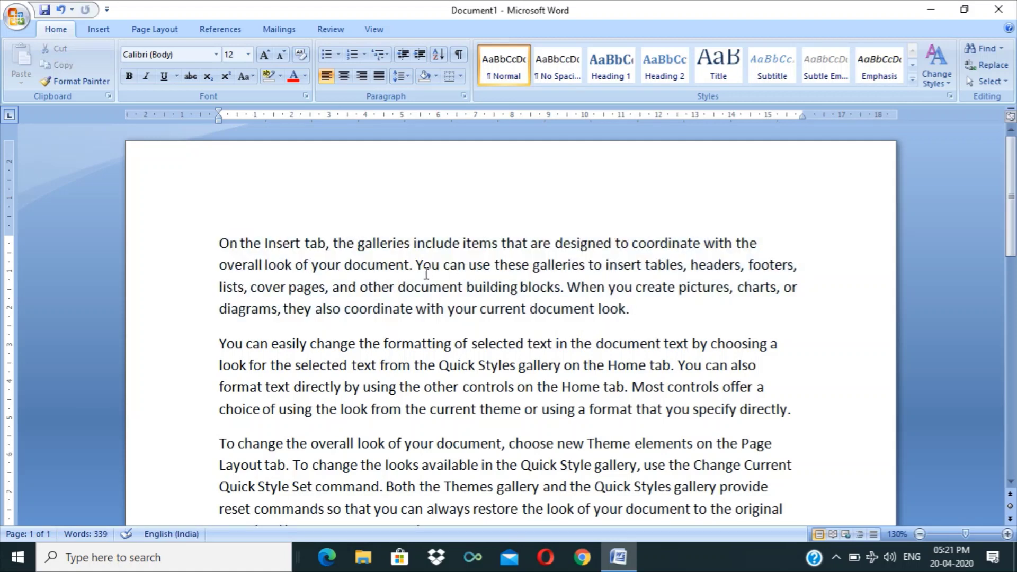
Step: Select the word "document" and the entire first paragraph, view the selection options, and clear the selection
double_click(562, 309)
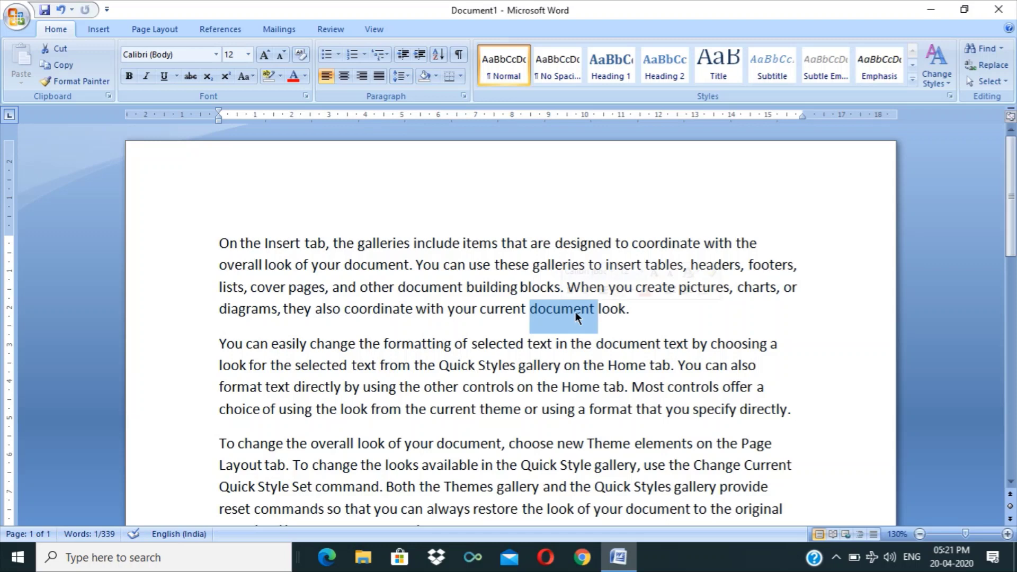
click(630, 309)
click(553, 313)
triple_click(552, 313)
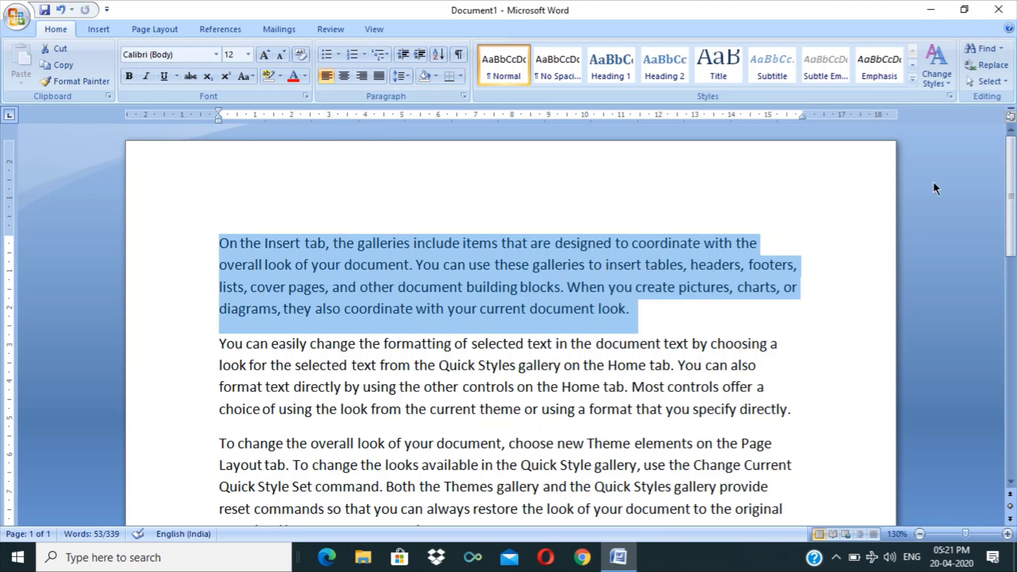
click(990, 82)
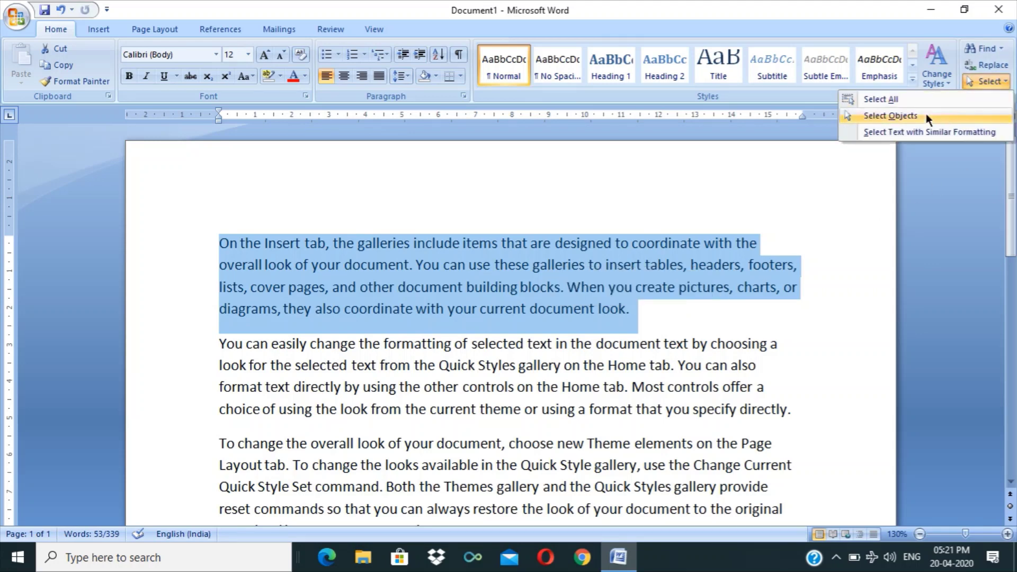
key(Escape)
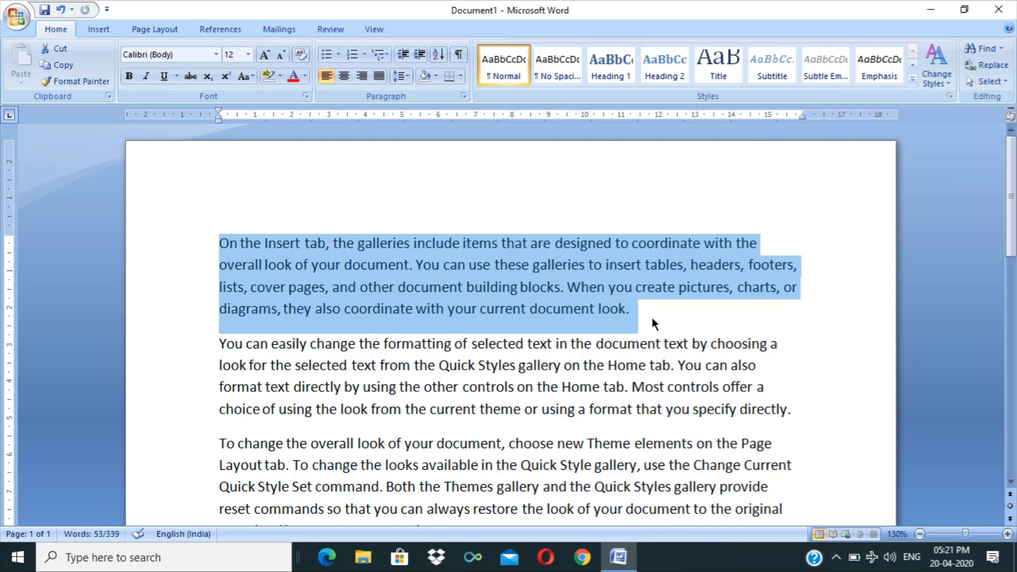
click(651, 317)
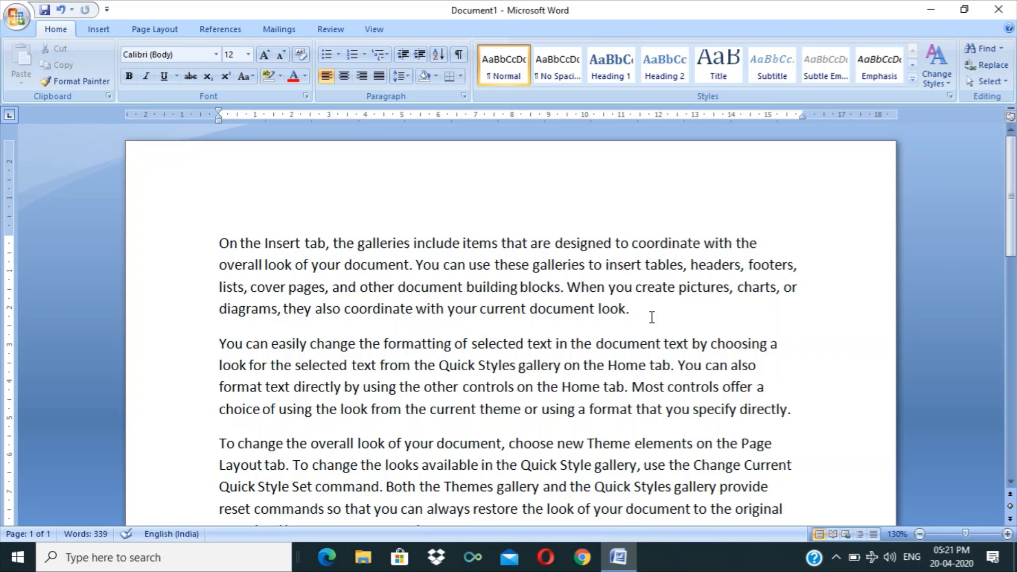
Step: Select the first paragraph and set its font size to 20
drag(651, 317, 181, 234)
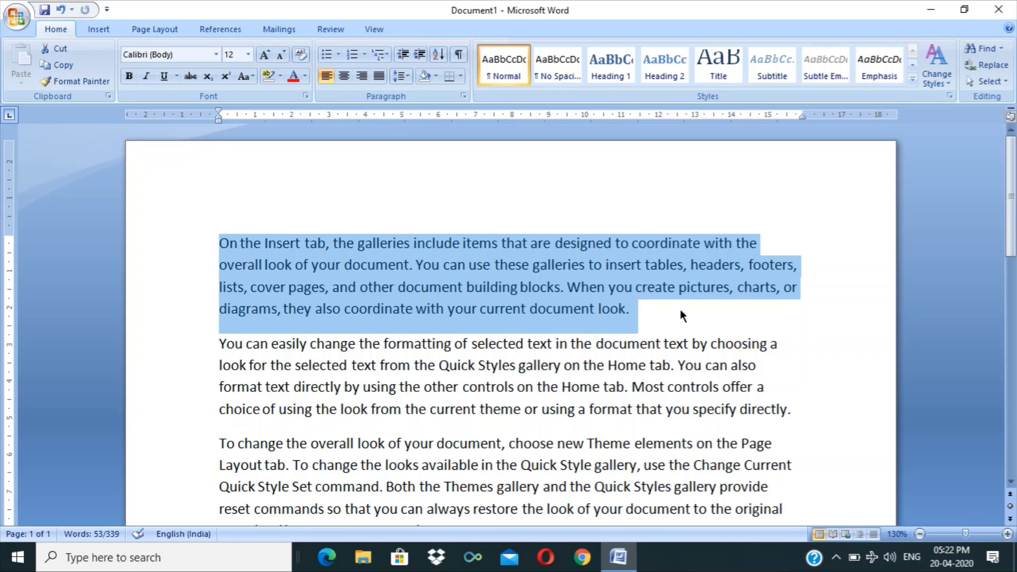
click(247, 54)
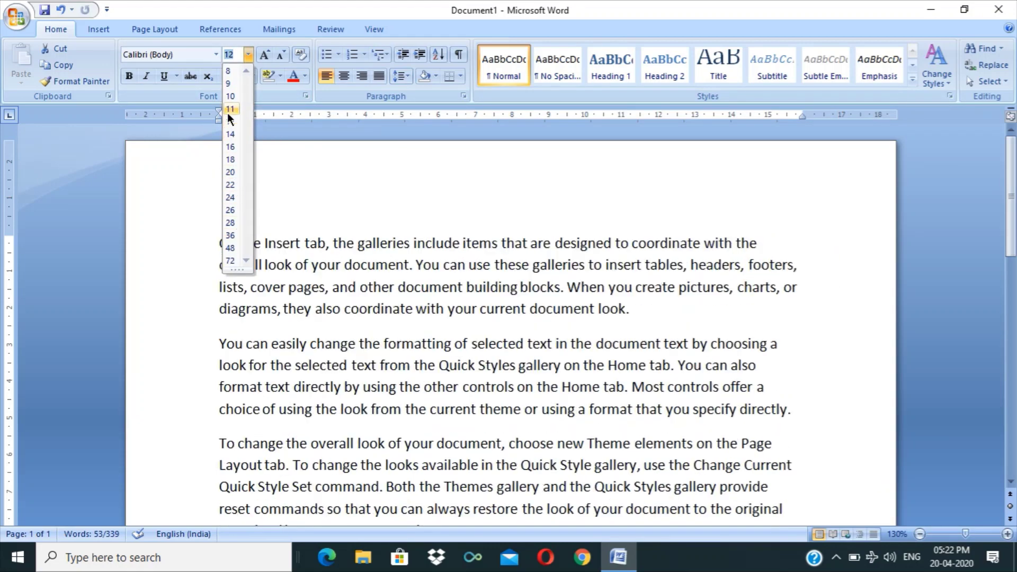
click(310, 194)
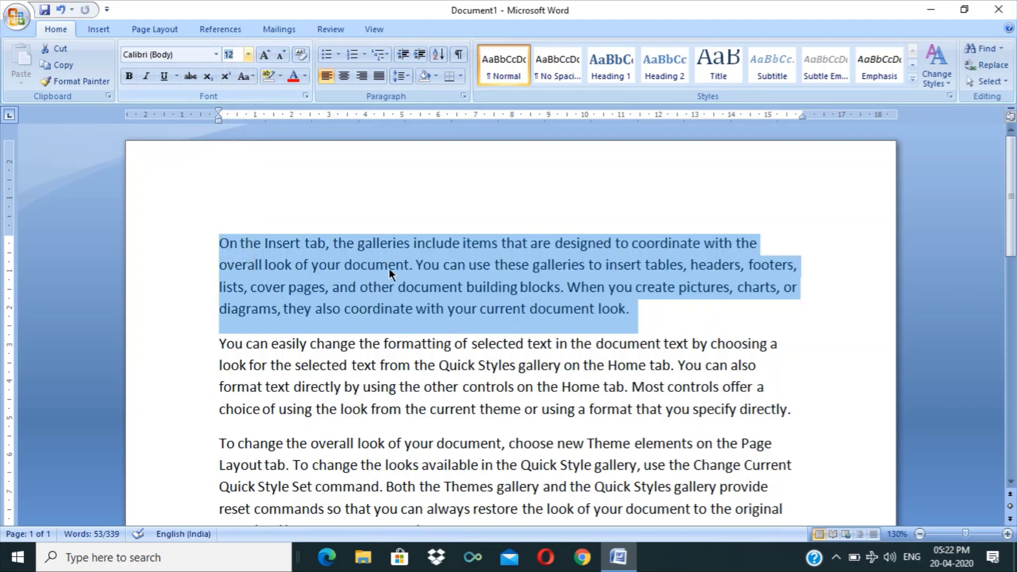
key(BackSpace)
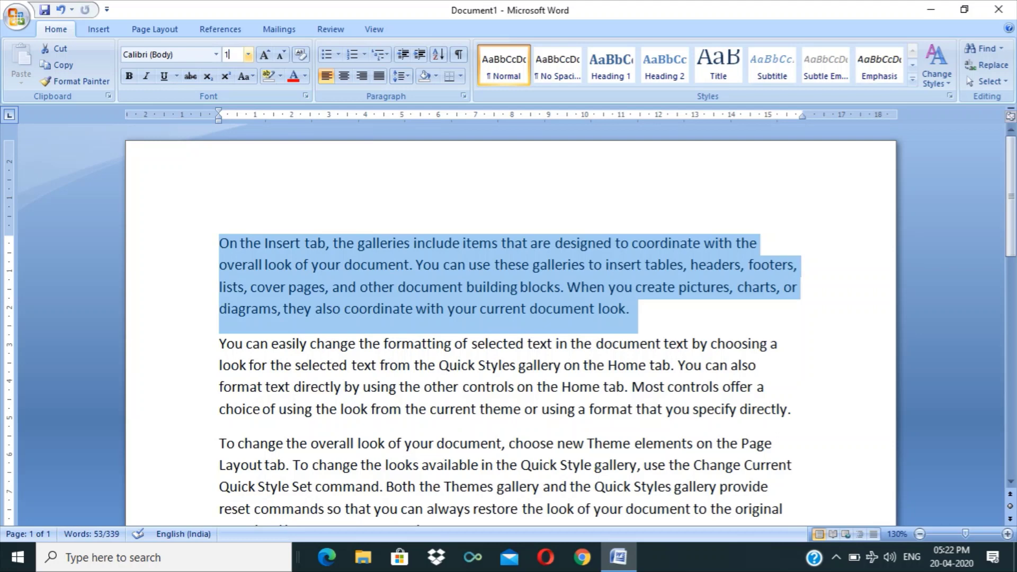
text(20)
key(Return)
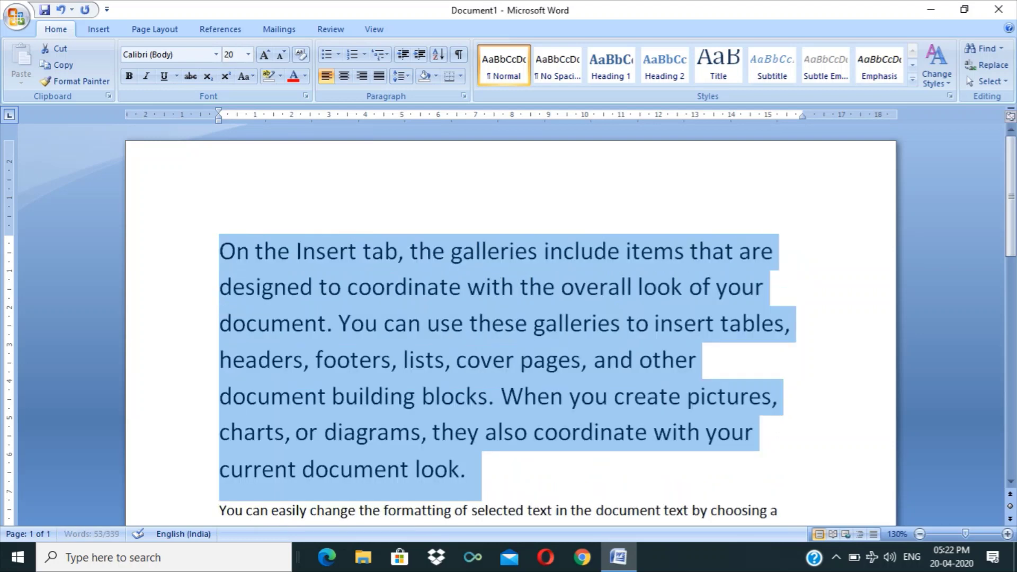
Step: Set the first paragraph's font size back to 12
click(233, 55)
text(12)
key(Return)
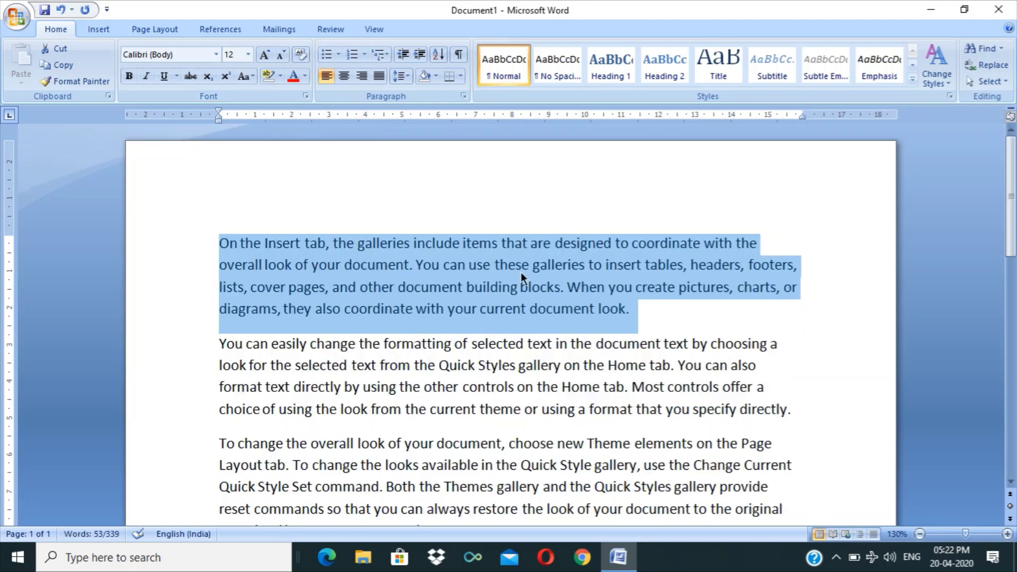
Step: Grow the first paragraph's font in increments to 16, and shrink it in increments to 11
click(266, 55)
click(265, 55)
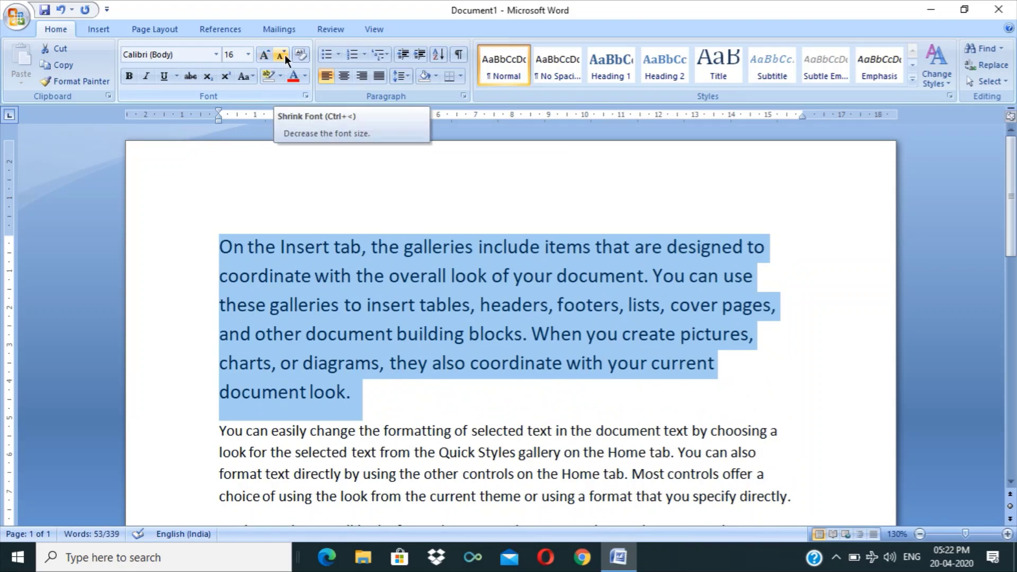
click(285, 55)
click(285, 55)
click(285, 55)
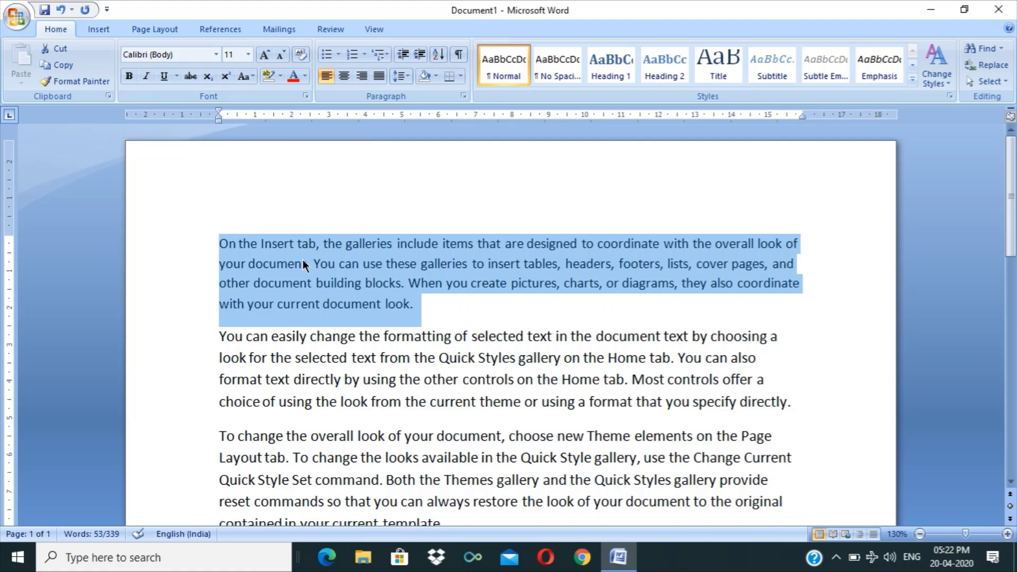
Step: Make the first paragraph bold and italic, and grow its font size to 14
click(130, 76)
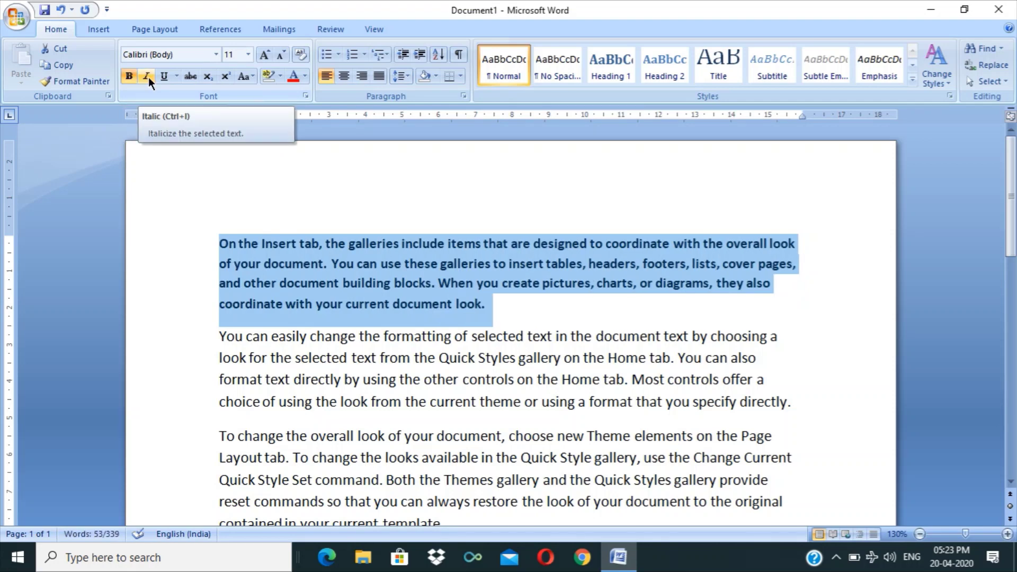
click(148, 78)
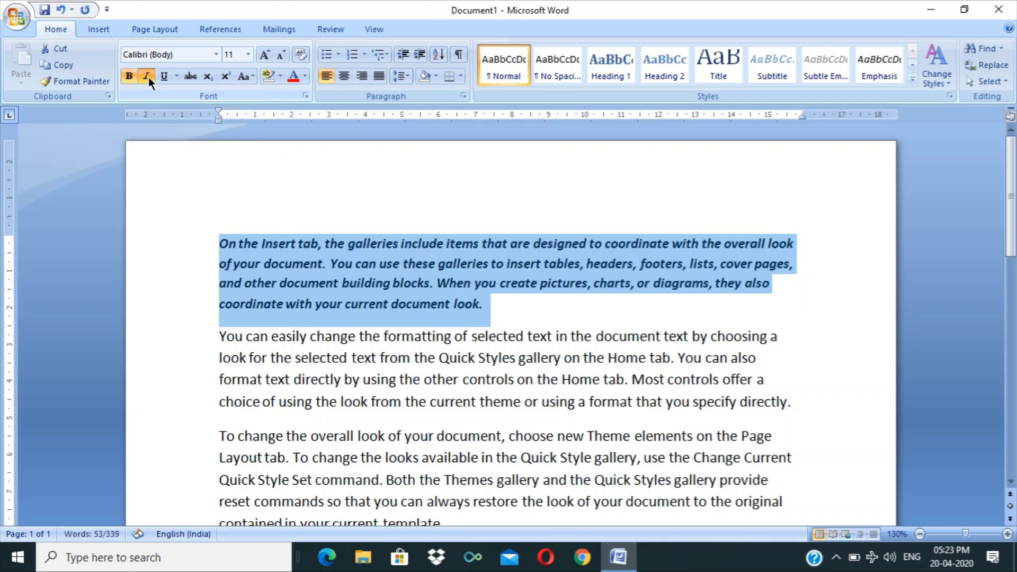
click(268, 54)
click(268, 53)
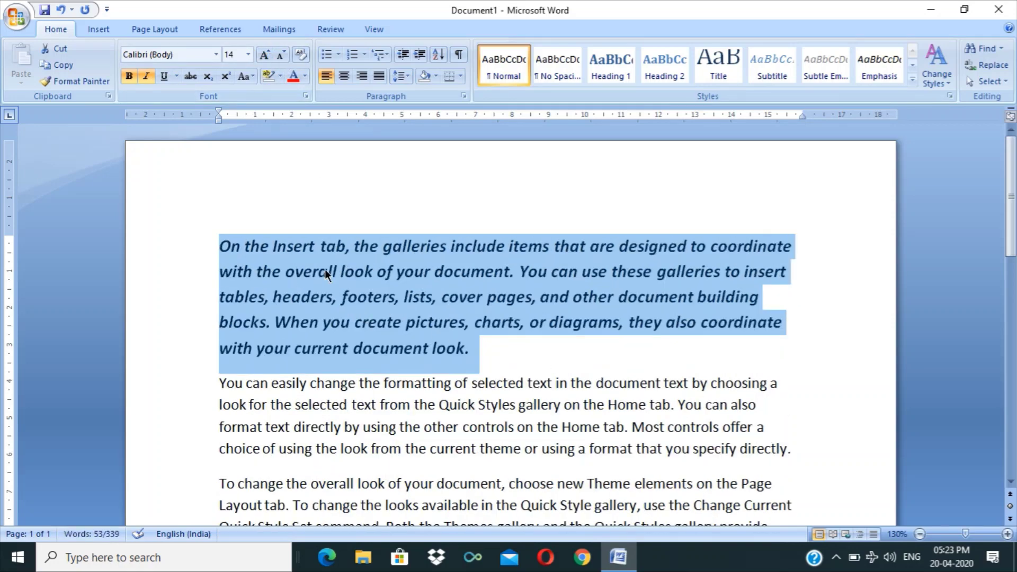
Step: Underline the first paragraph and preview red as its underline color
click(164, 75)
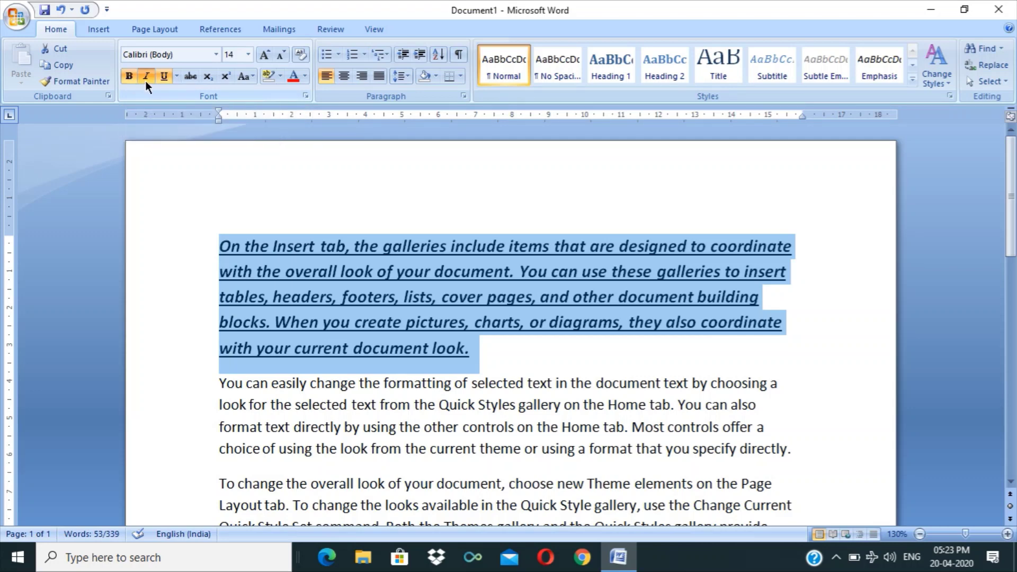
click(177, 76)
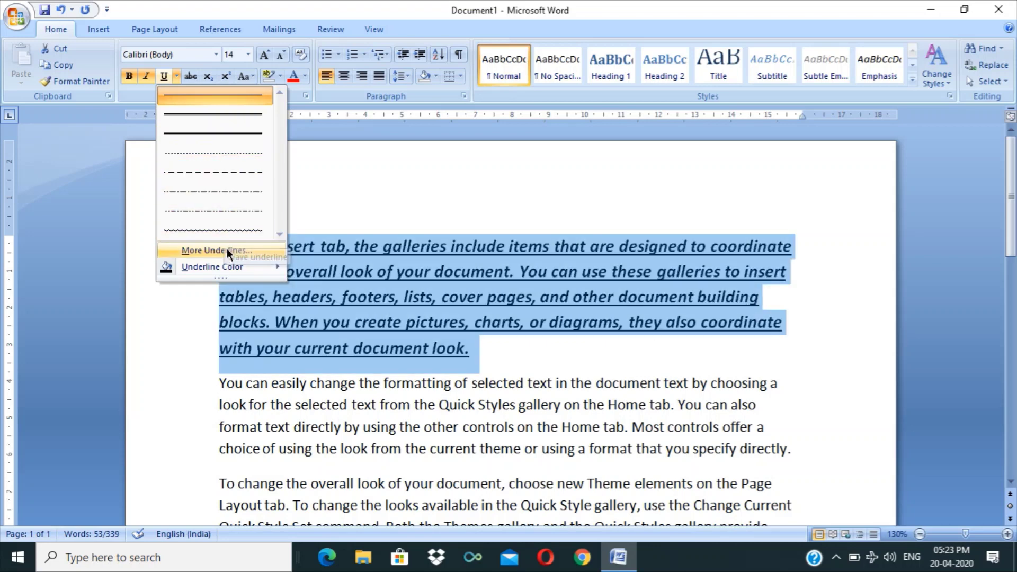
mouse_move(233, 263)
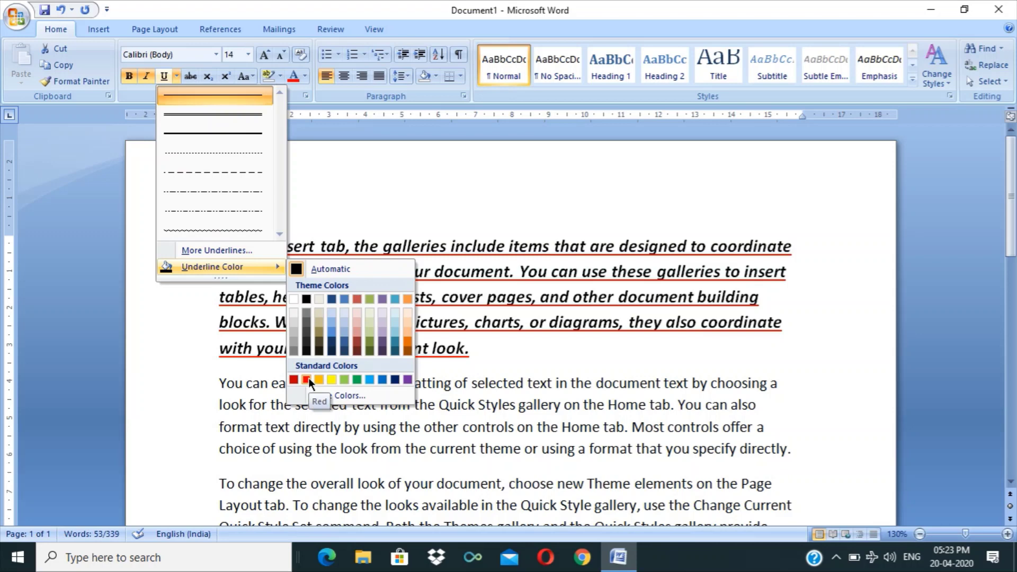
click(381, 168)
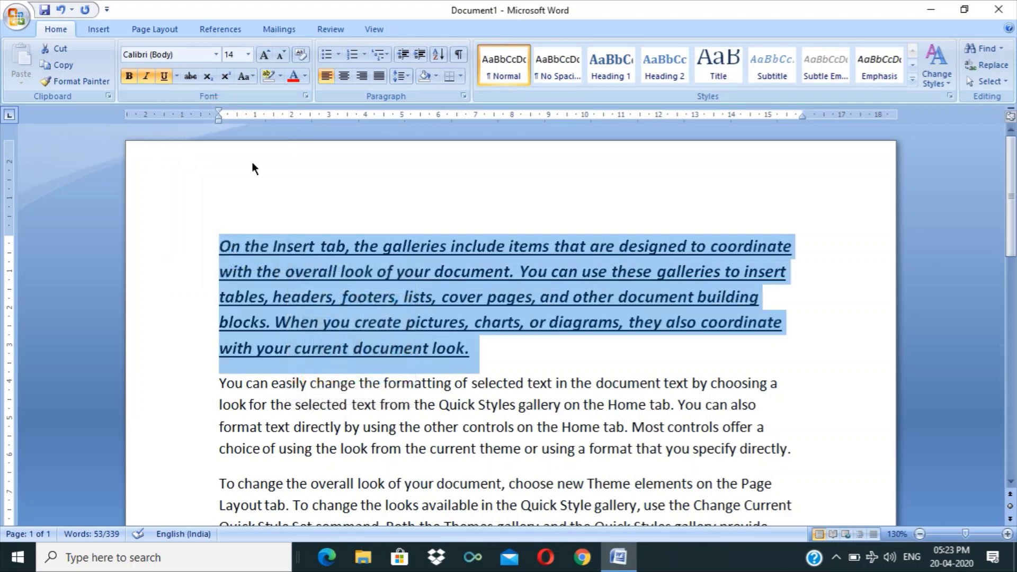
click(176, 77)
click(231, 249)
drag(406, 106, 598, 104)
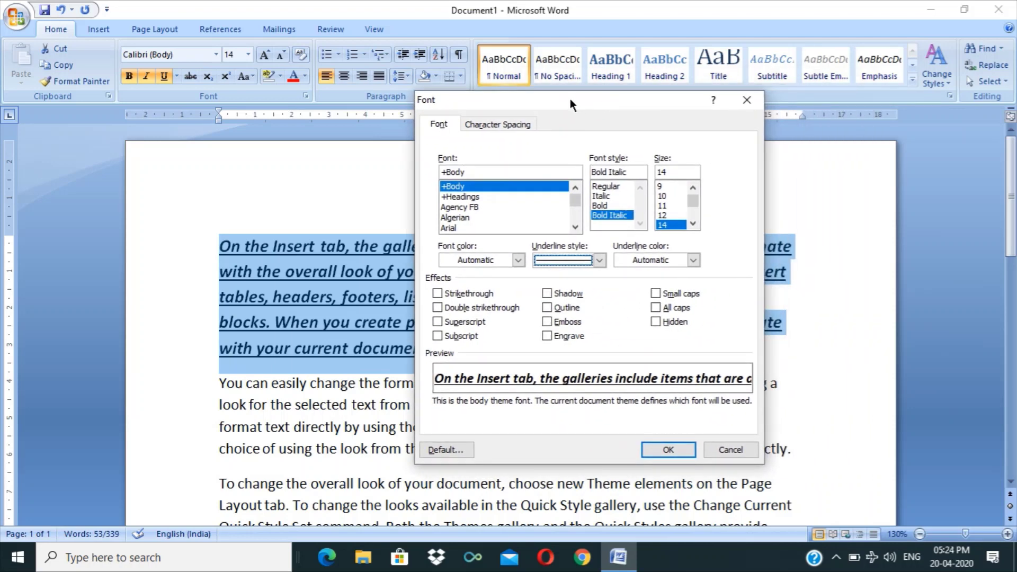
drag(570, 99, 789, 73)
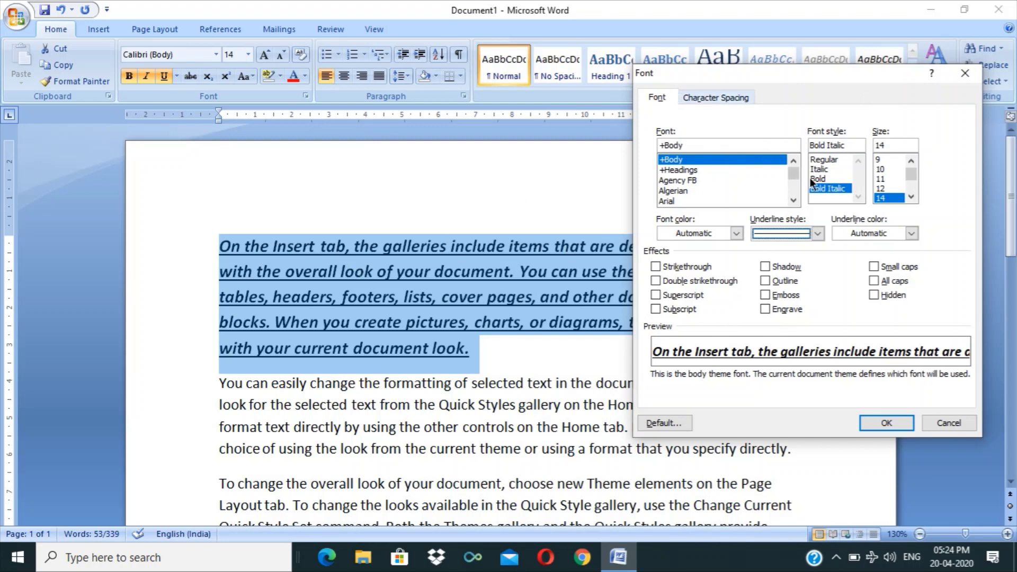
click(970, 74)
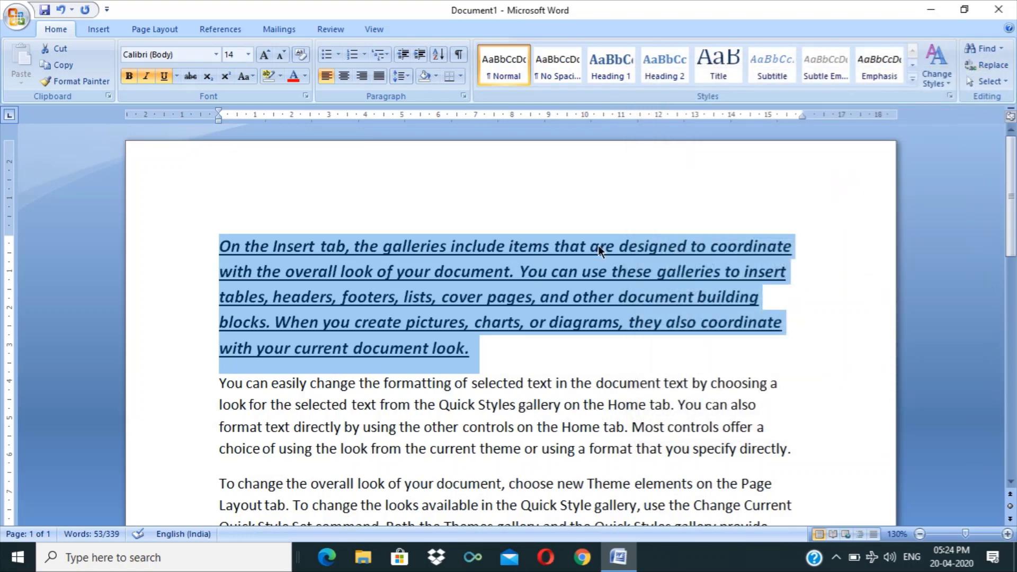
key(super+d)
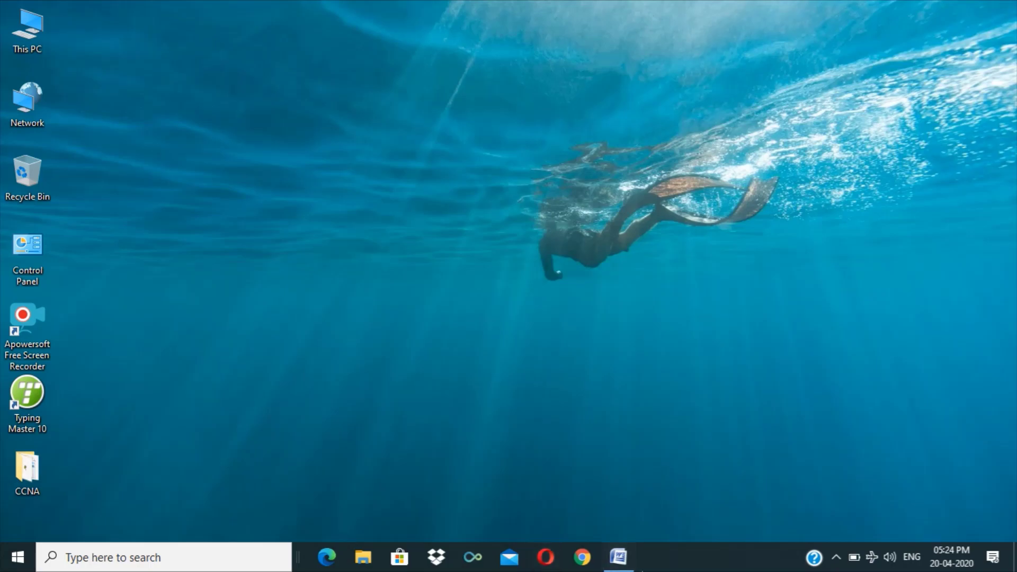
click(618, 556)
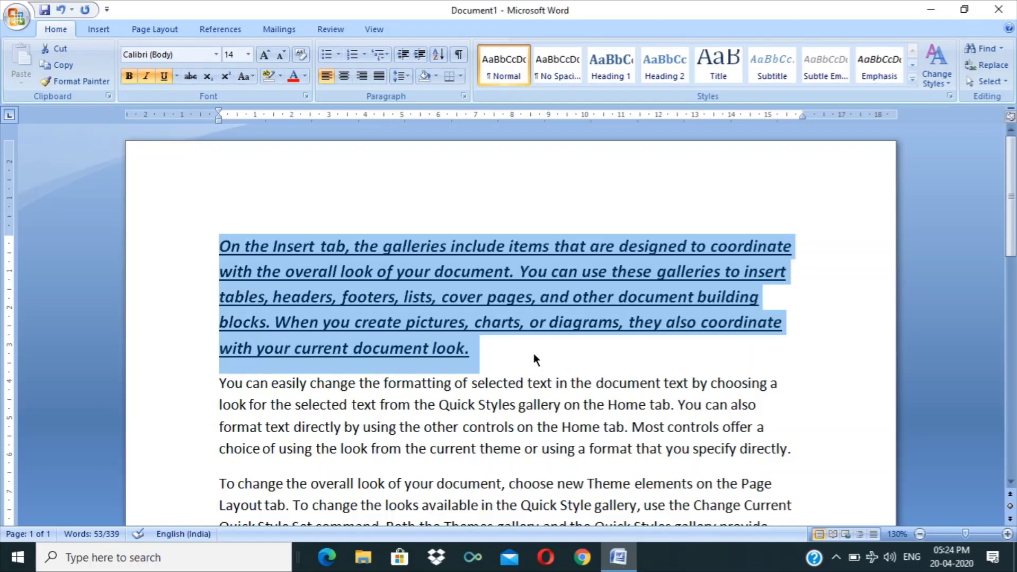
Step: Try a thick wavy underline in the Font dialog, and apply the Words only underline style to the first paragraph
key(ctrl+d)
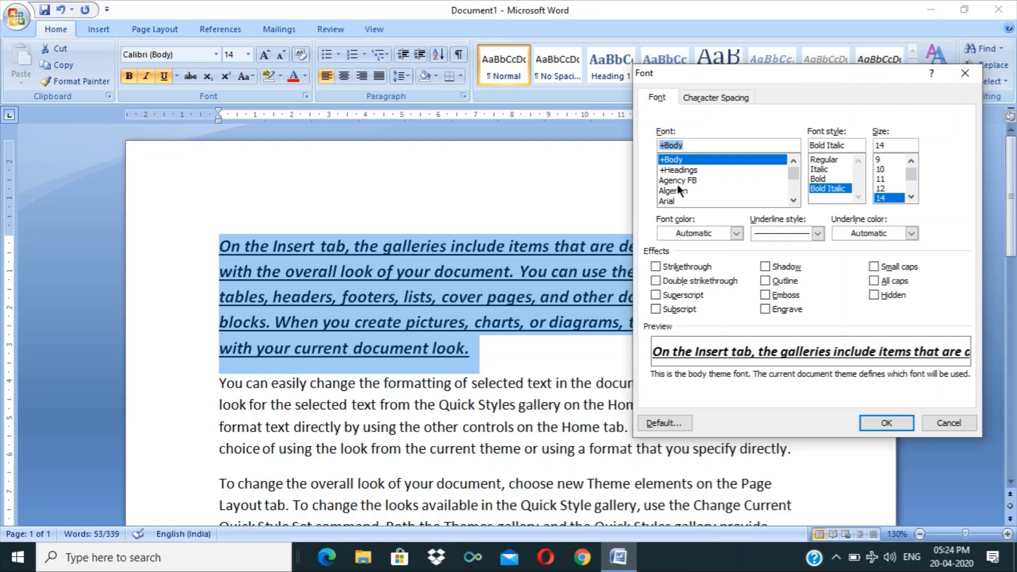
click(818, 234)
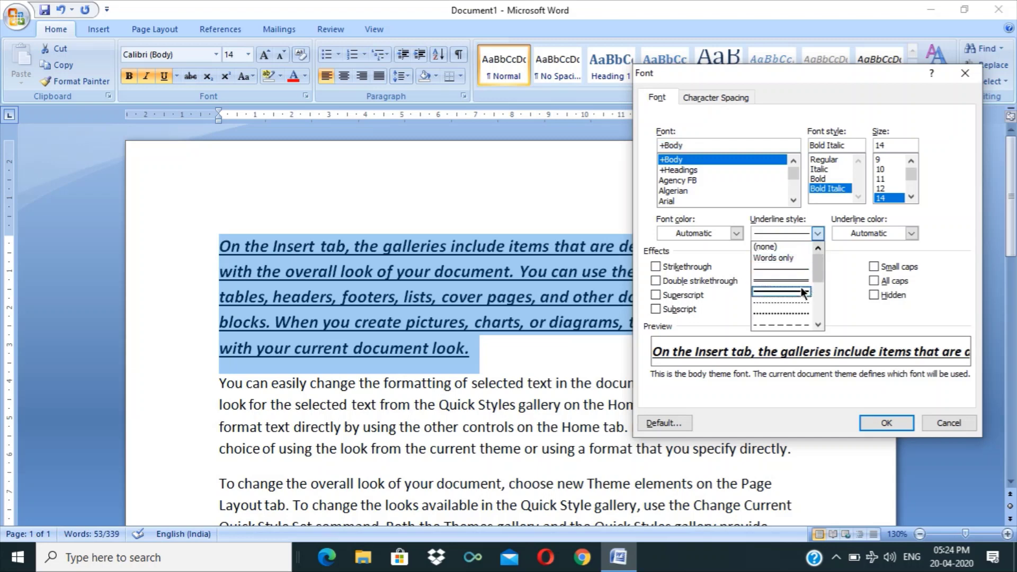
drag(818, 259, 818, 307)
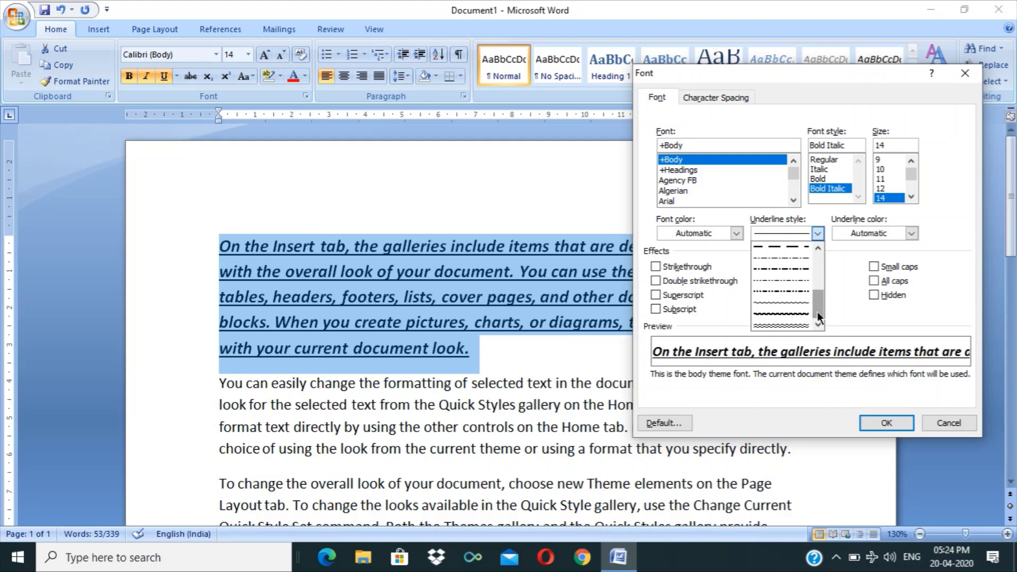
click(797, 315)
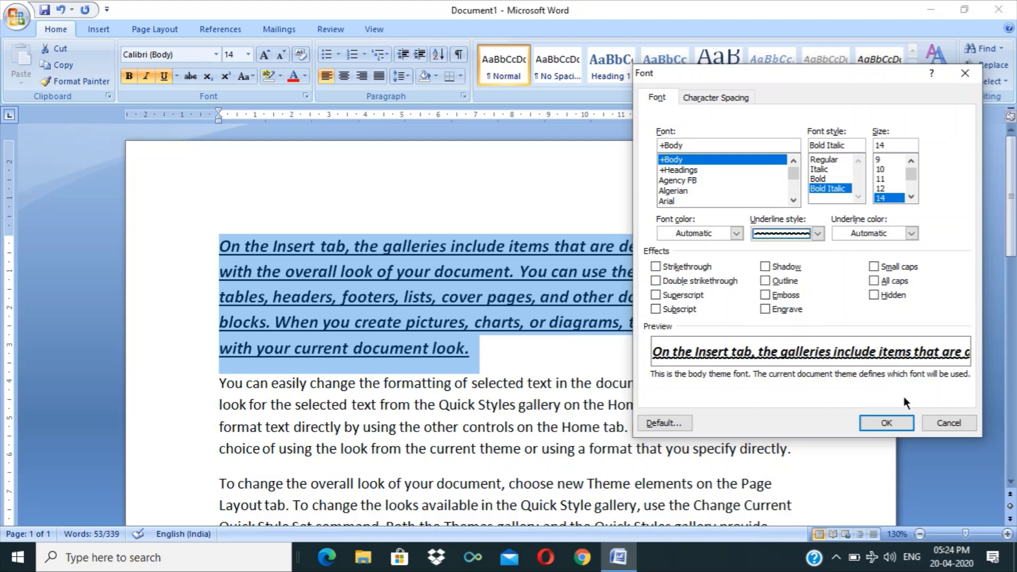
click(819, 233)
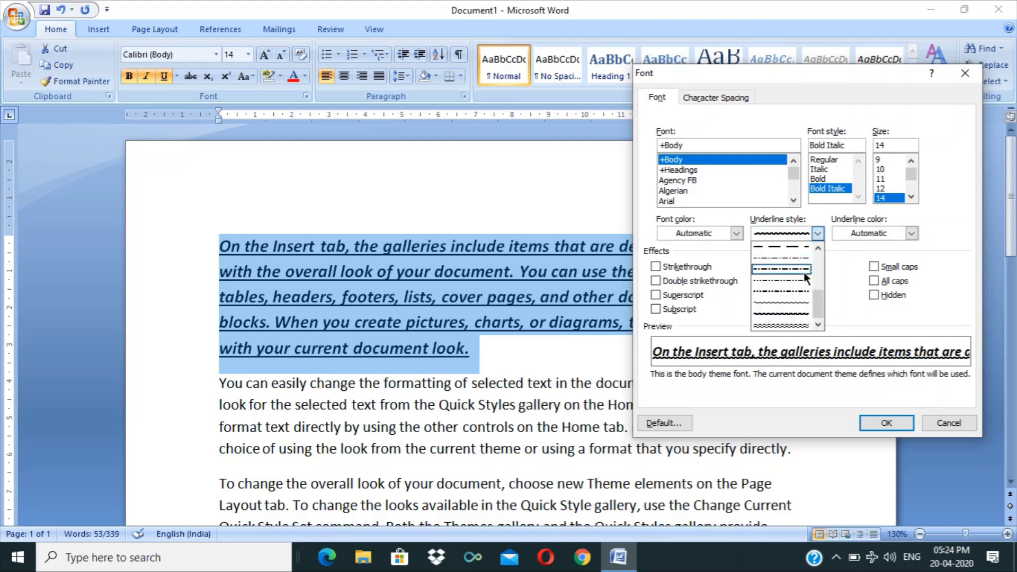
drag(817, 300, 820, 259)
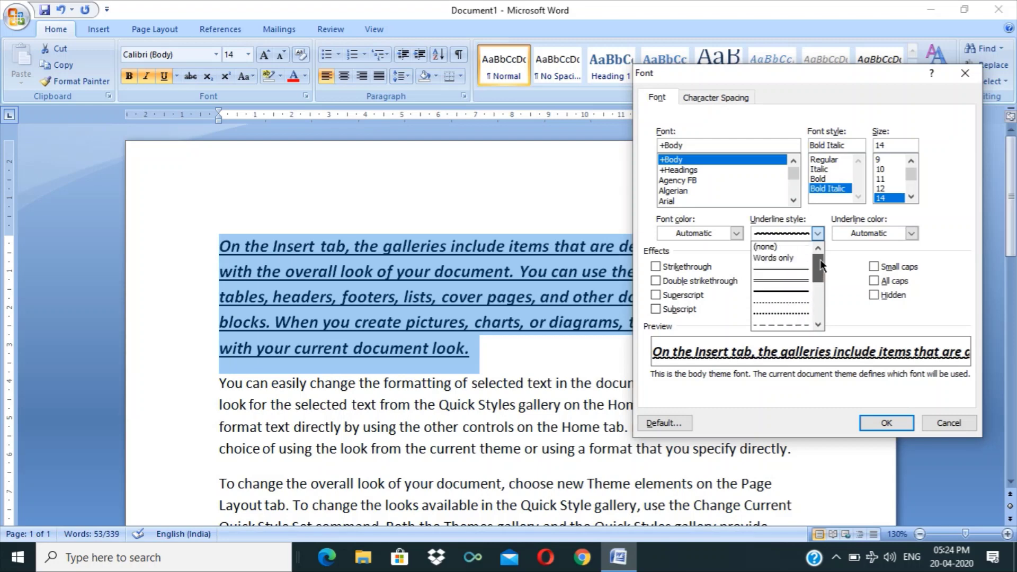
click(788, 258)
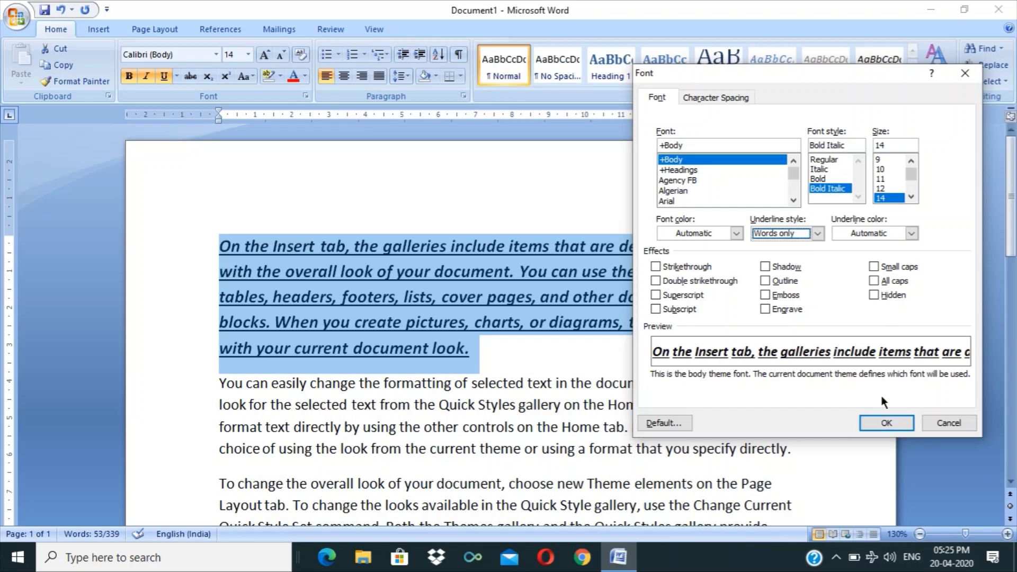
click(877, 421)
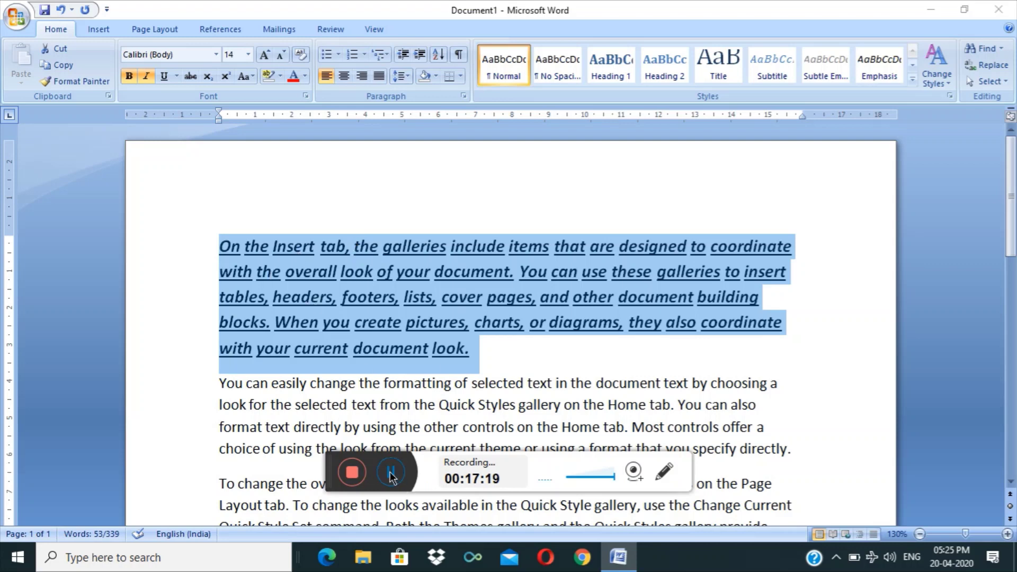
Step: Change the first paragraph's underline to a continuous single line
click(392, 476)
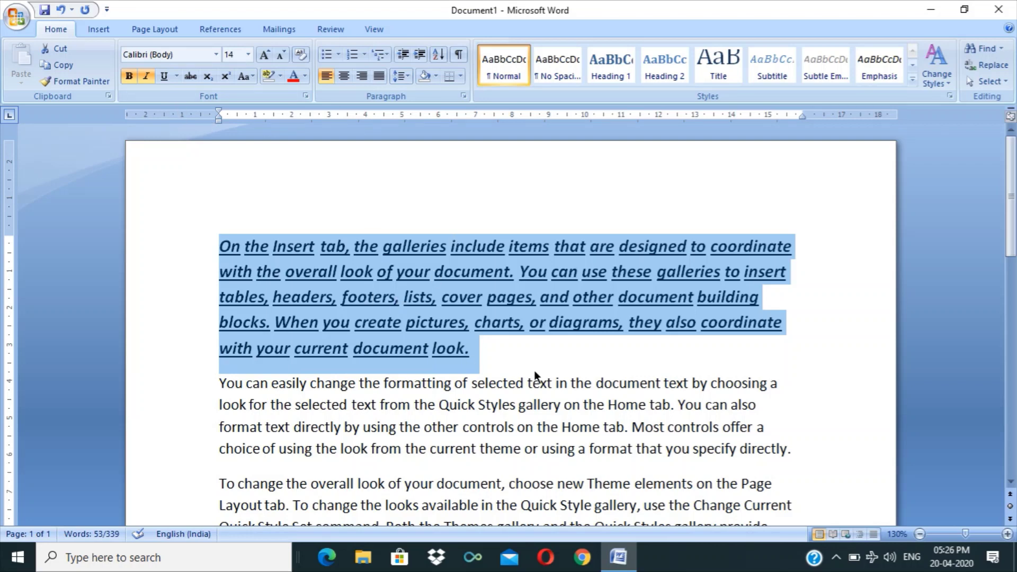
click(176, 77)
click(183, 97)
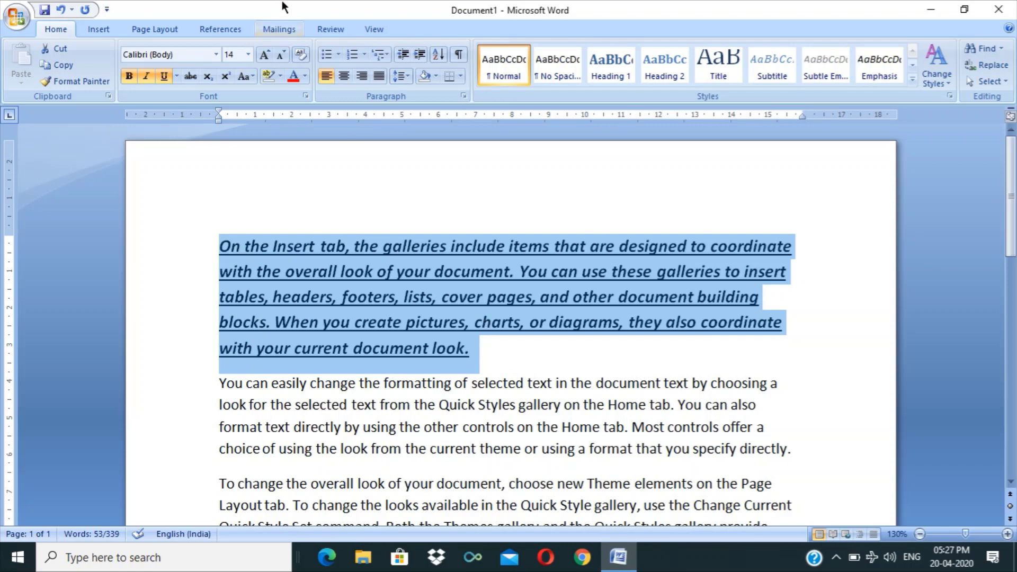
Step: Clear all formatting from the first paragraph and grow its font size to 12
click(301, 55)
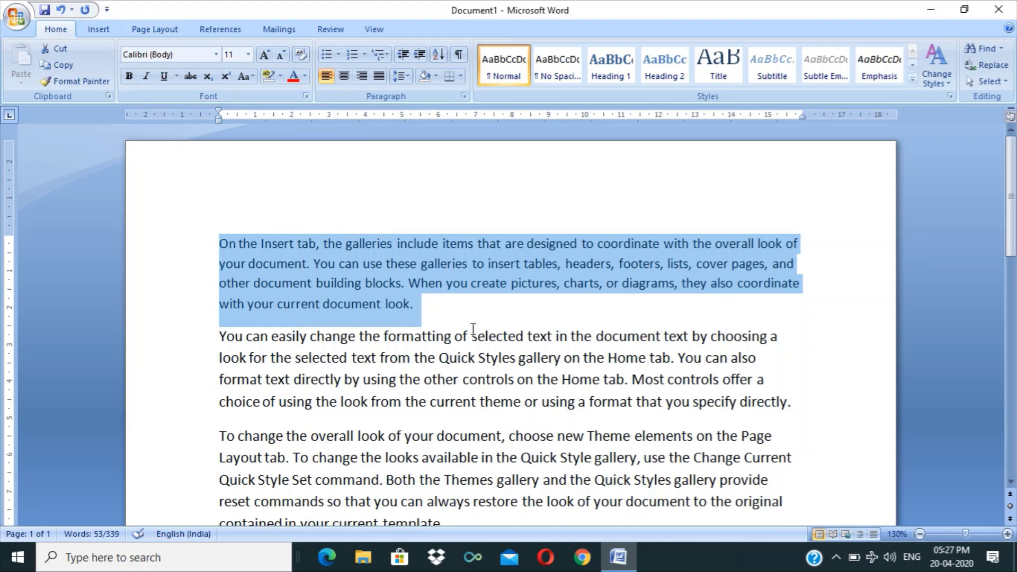
click(446, 312)
drag(445, 312, 177, 237)
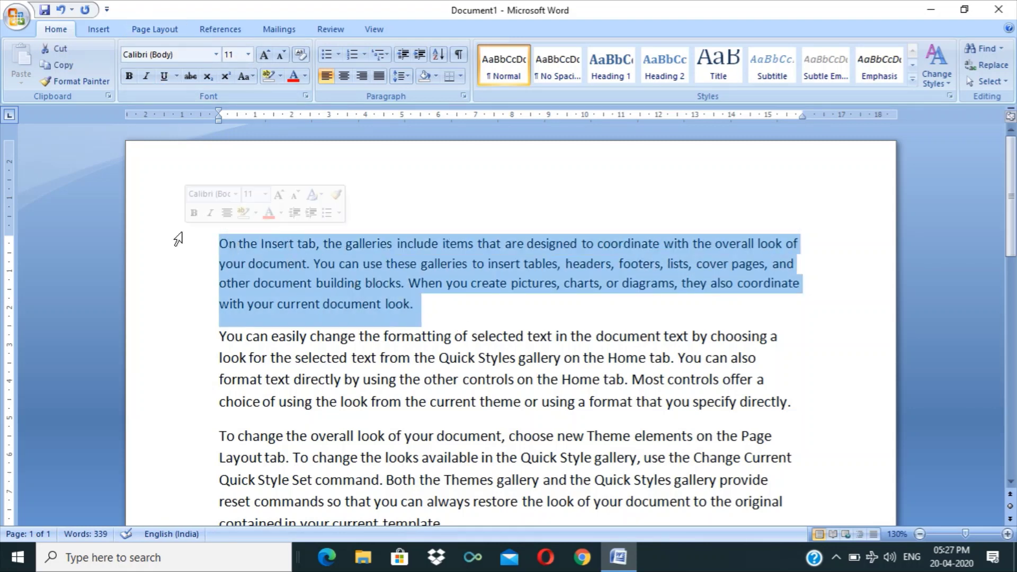
click(260, 54)
Step: Select the first paragraph again and apply strikethrough to it
click(416, 309)
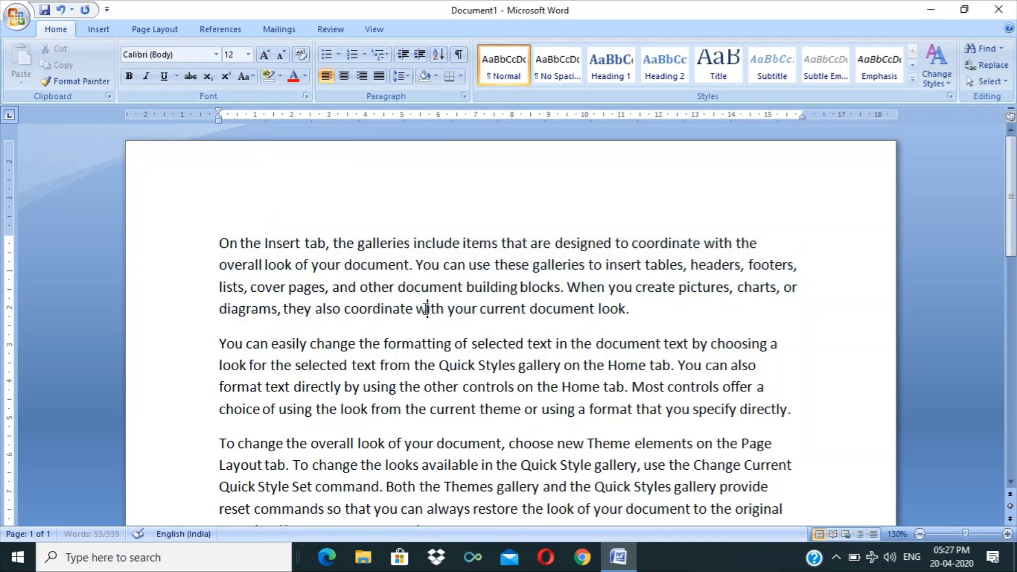
click(222, 259)
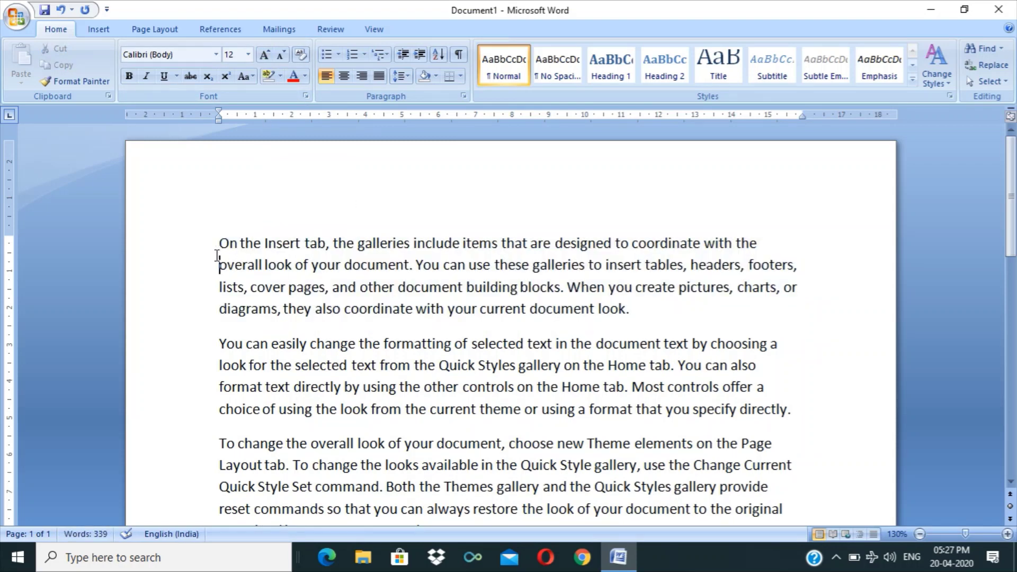
drag(217, 241, 658, 318)
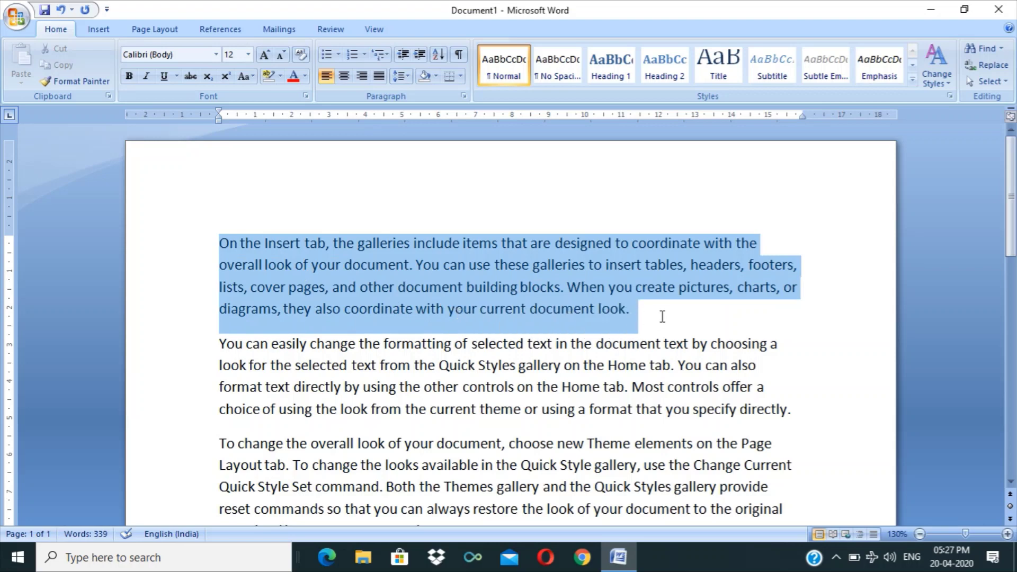
click(189, 76)
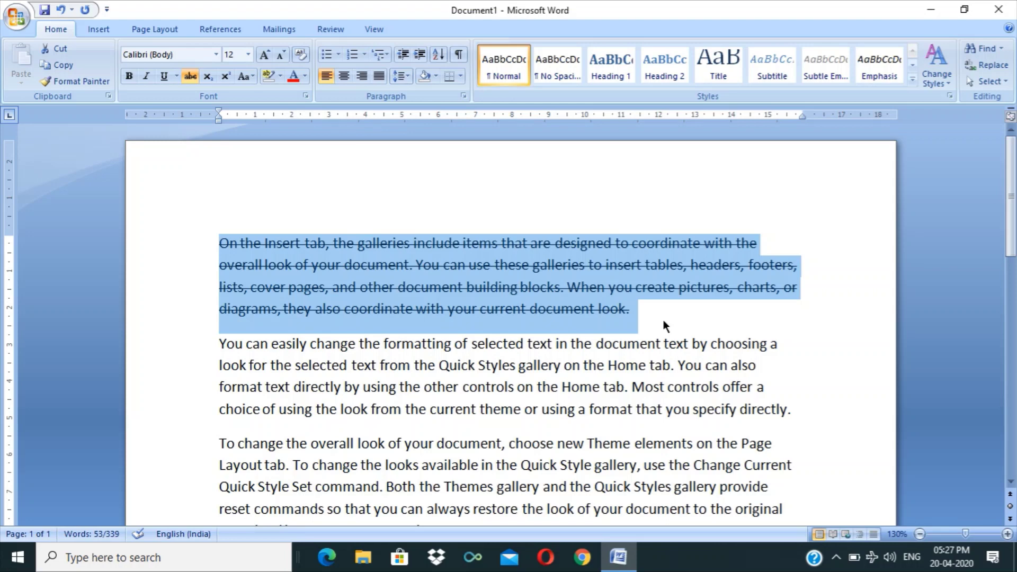
Step: Make the struck-through first paragraph bold, italic and underlined
click(128, 78)
click(145, 78)
click(162, 79)
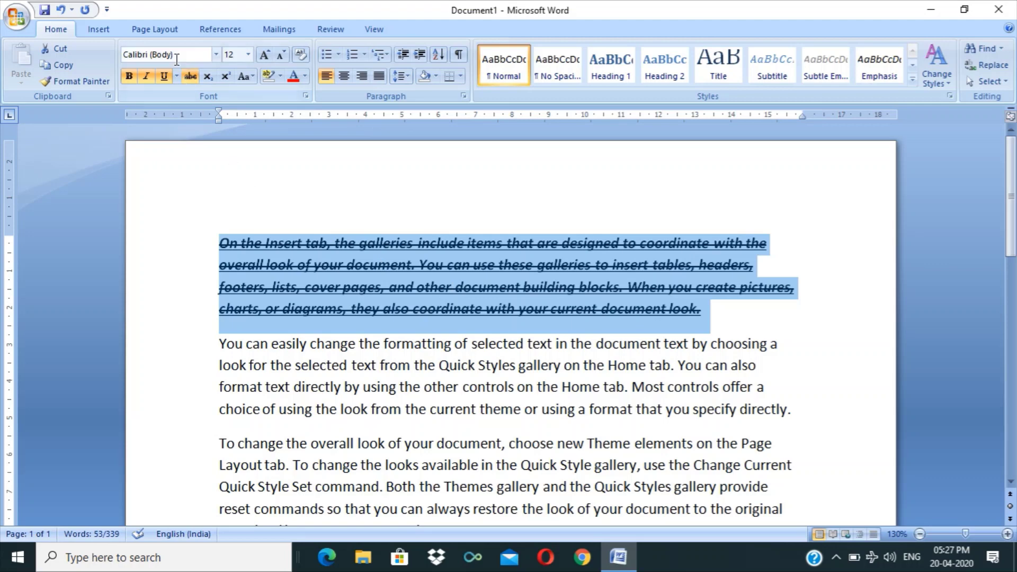
Step: Remove the strikethrough, underline, italic and bold formatting from the first paragraph
click(189, 81)
click(164, 78)
click(148, 76)
click(130, 77)
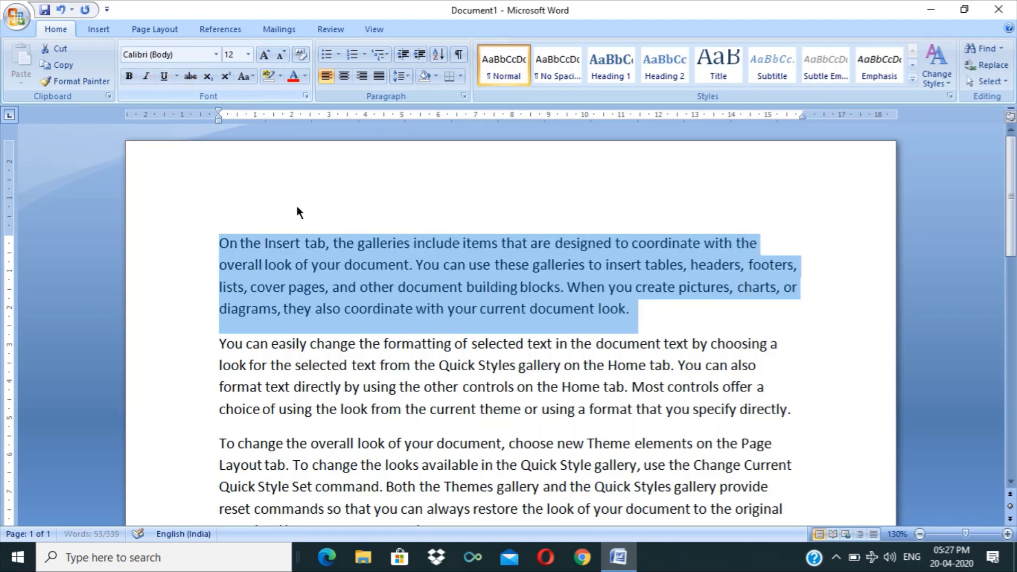
Step: Reselect the first paragraph and apply Sentence case to it
click(704, 311)
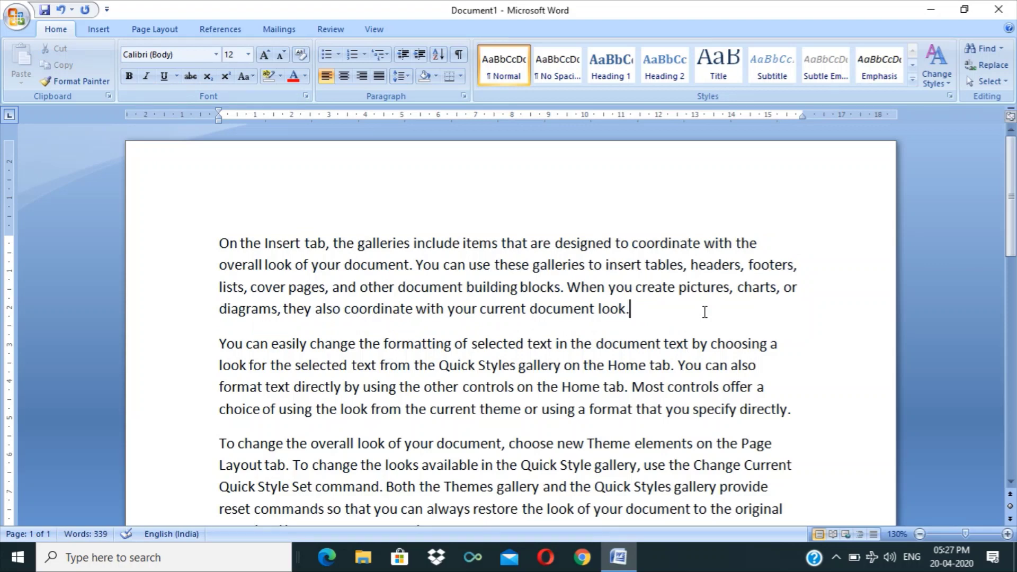
drag(665, 309, 150, 240)
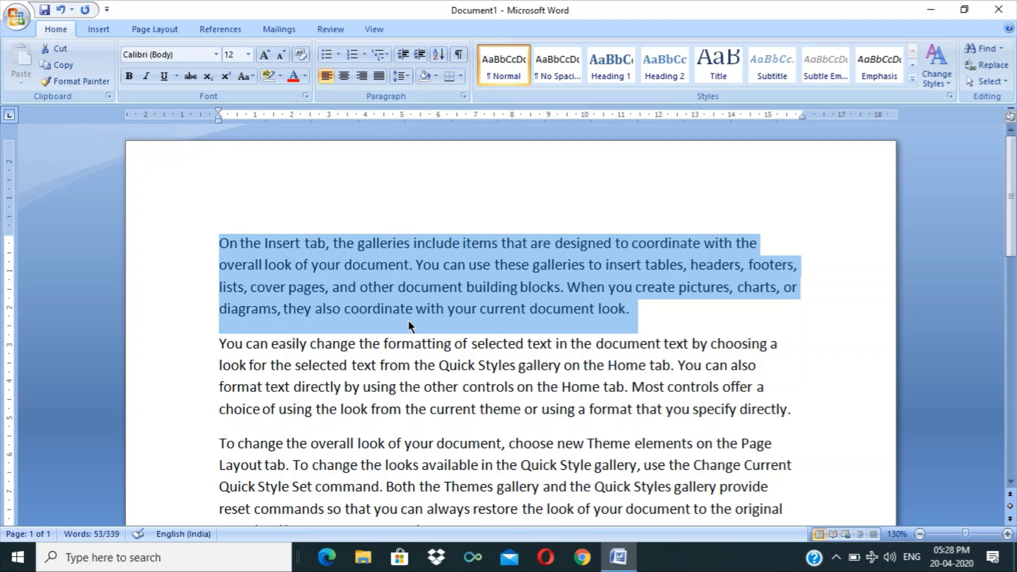
click(245, 80)
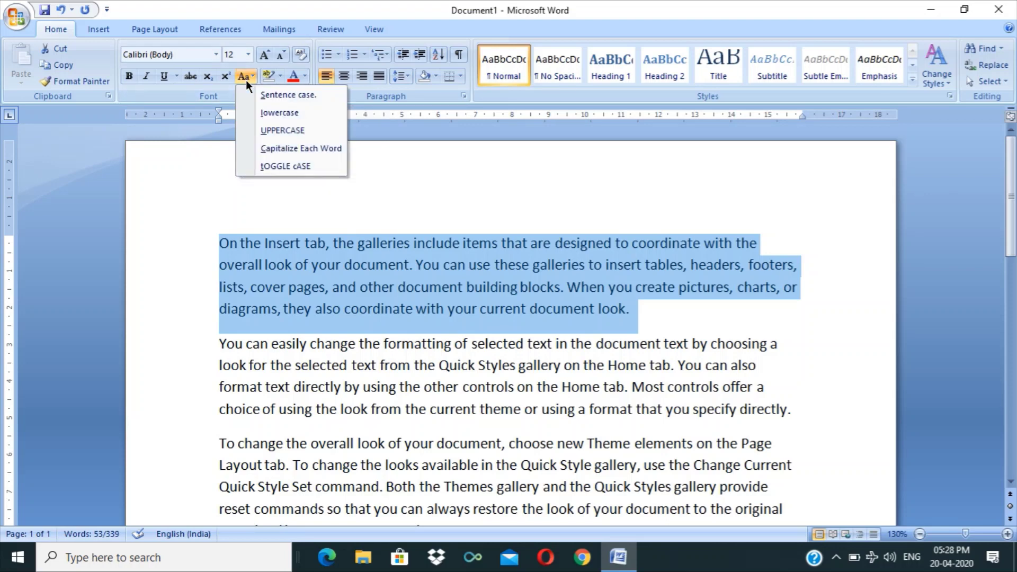
click(266, 95)
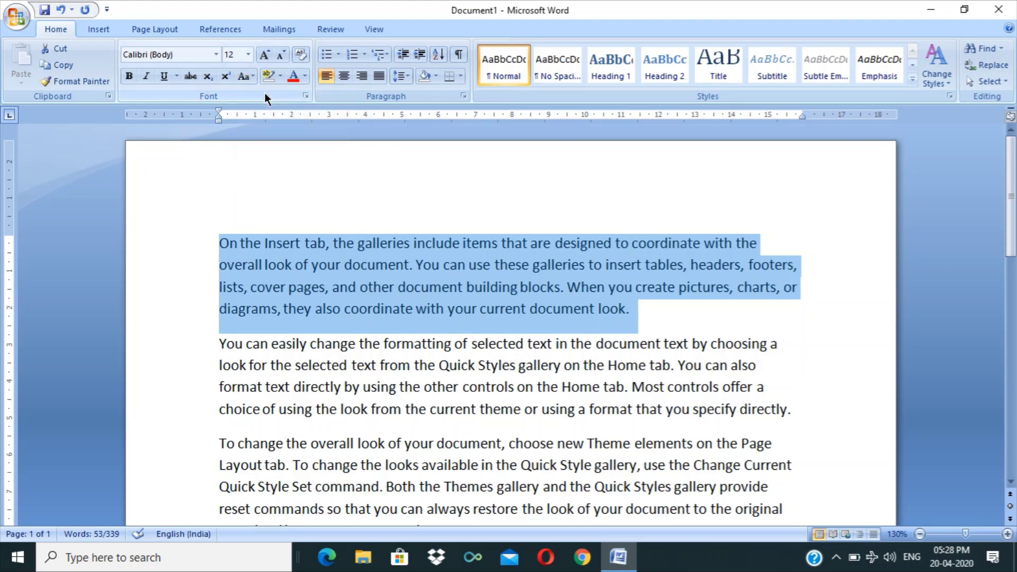
Step: Convert the first paragraph to lowercase, and change it to UPPERCASE
click(242, 76)
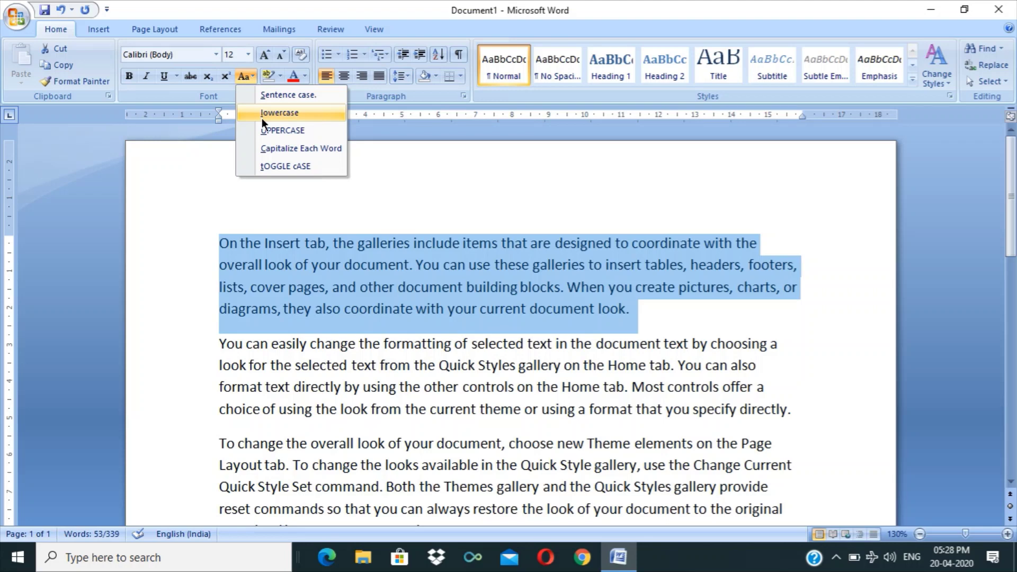
click(279, 113)
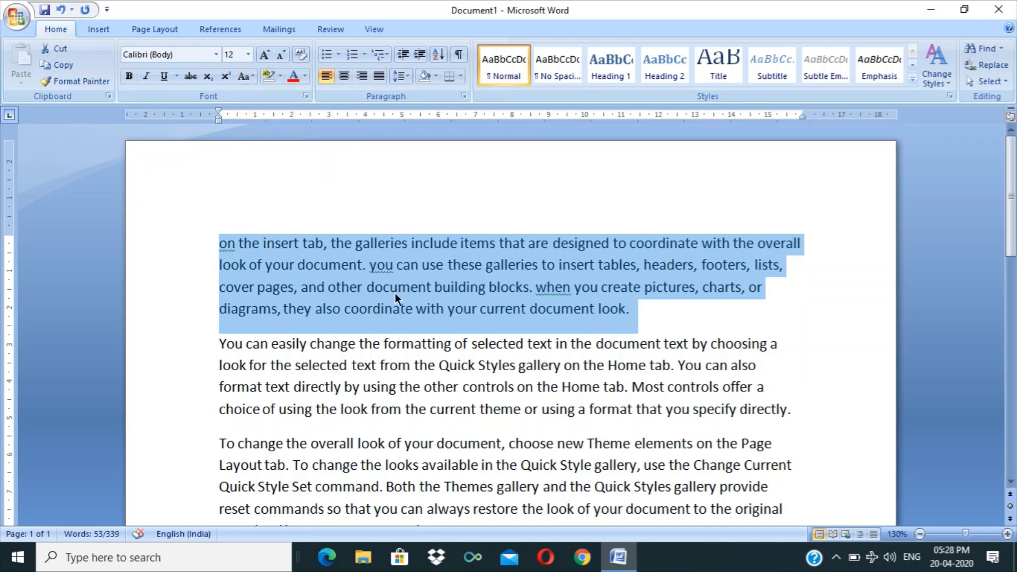
click(242, 76)
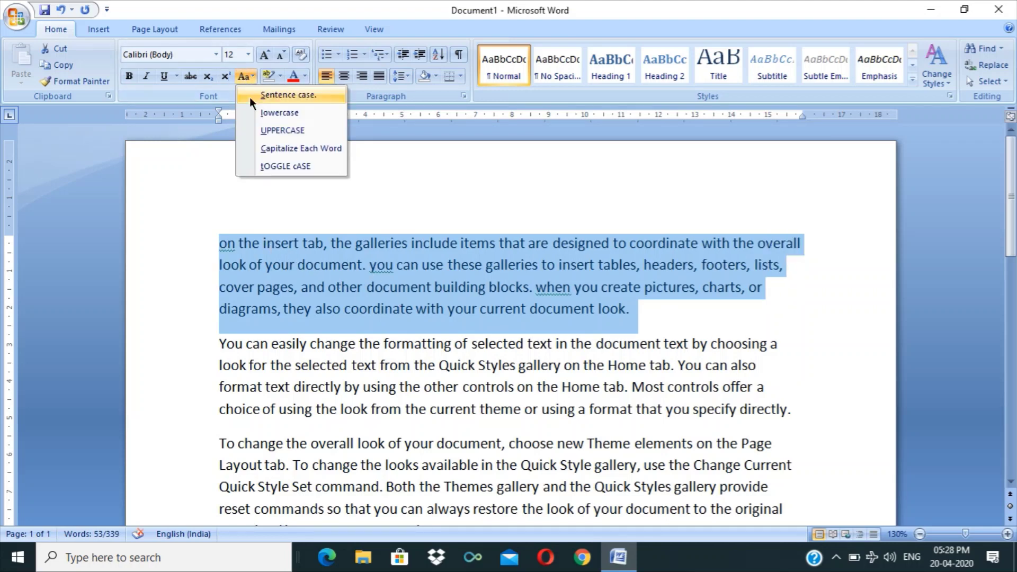
click(273, 136)
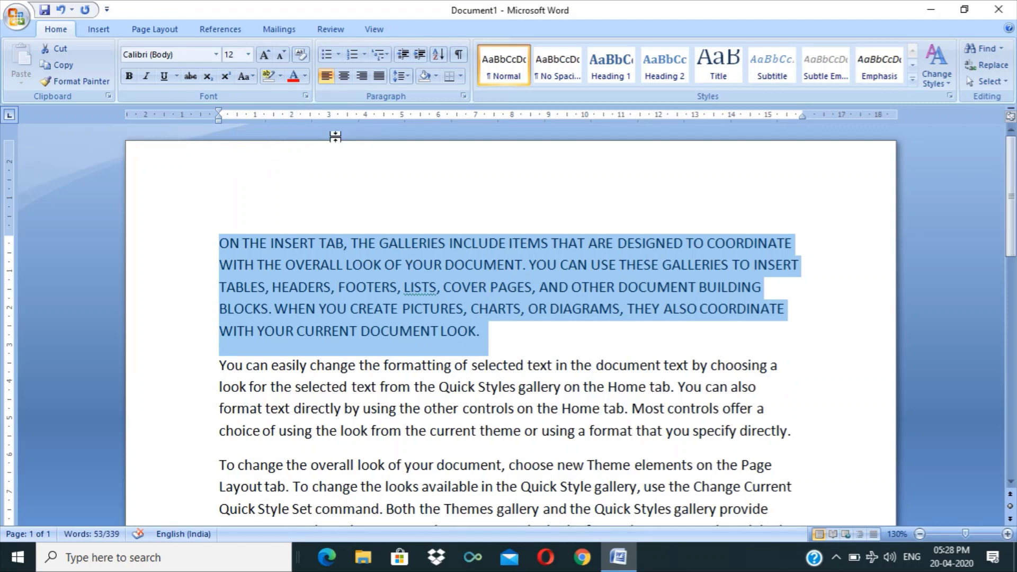
Step: Change the first paragraph to Capitalize Each Word, and switch it to tOGGLE cASE
click(250, 75)
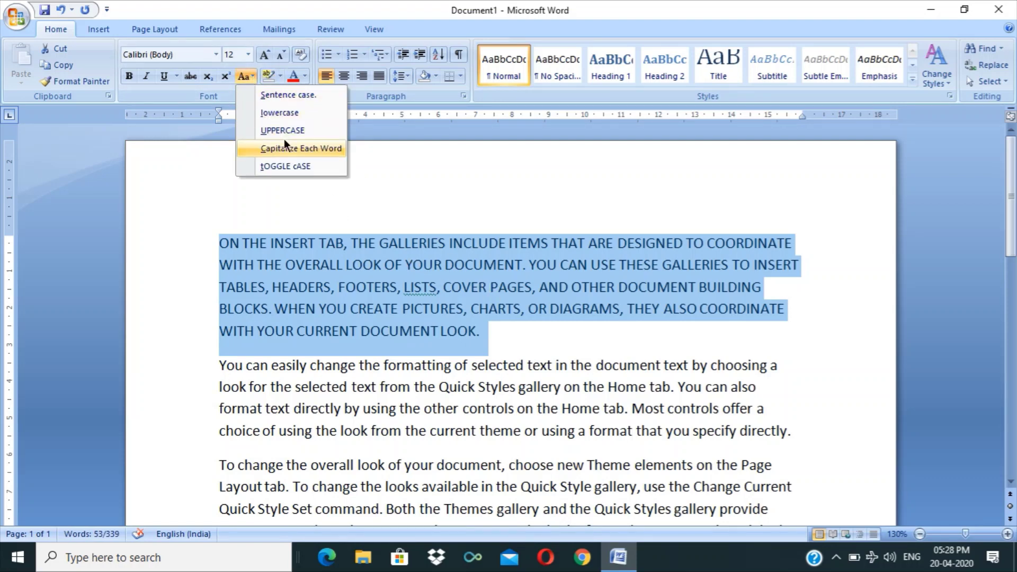
click(300, 150)
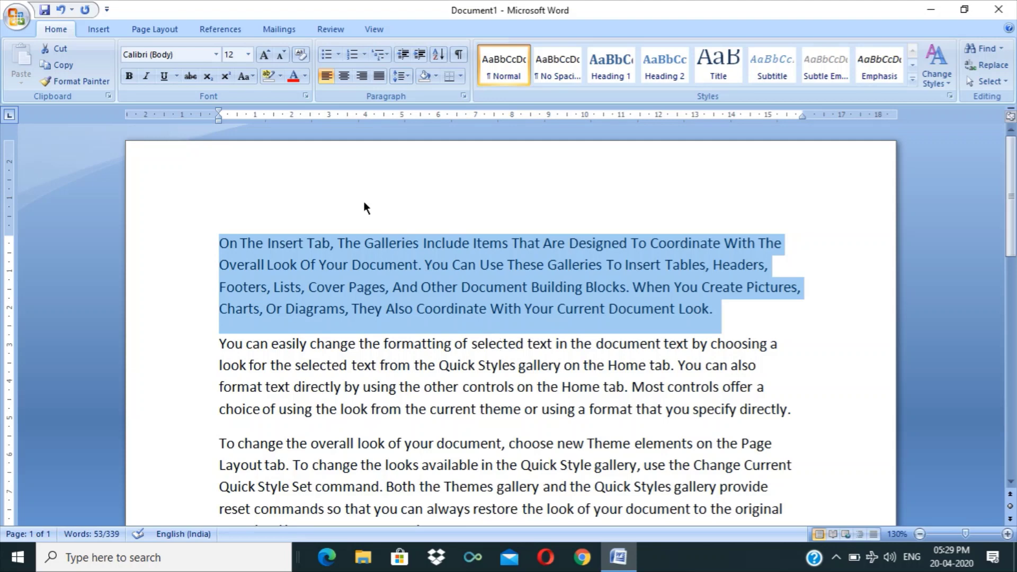
click(249, 78)
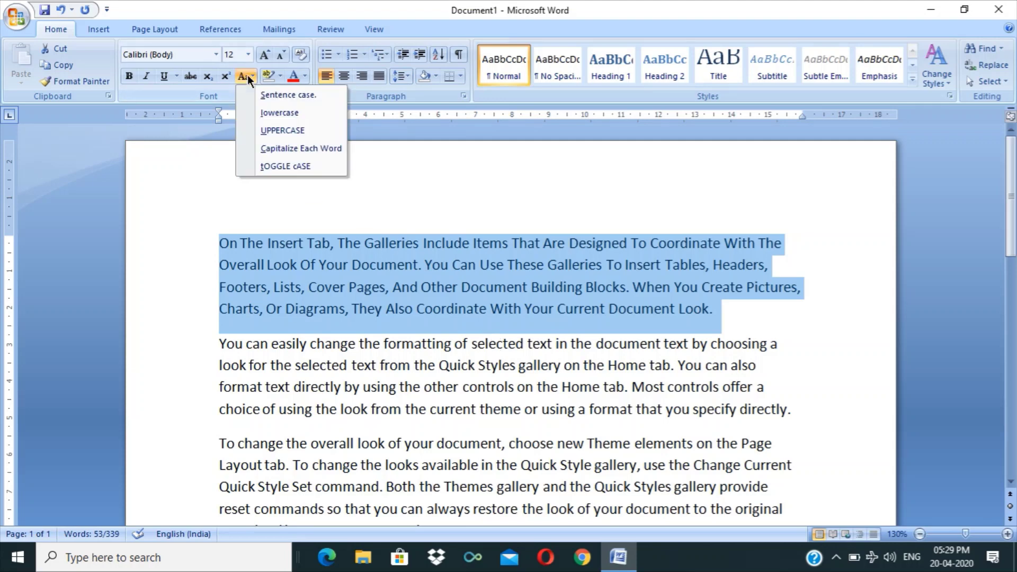
click(316, 167)
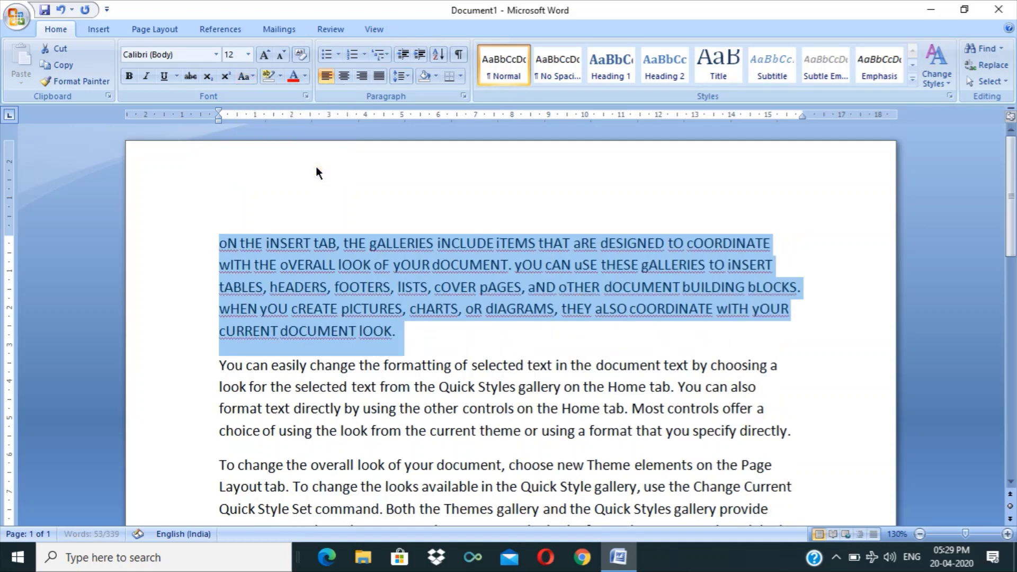
click(449, 344)
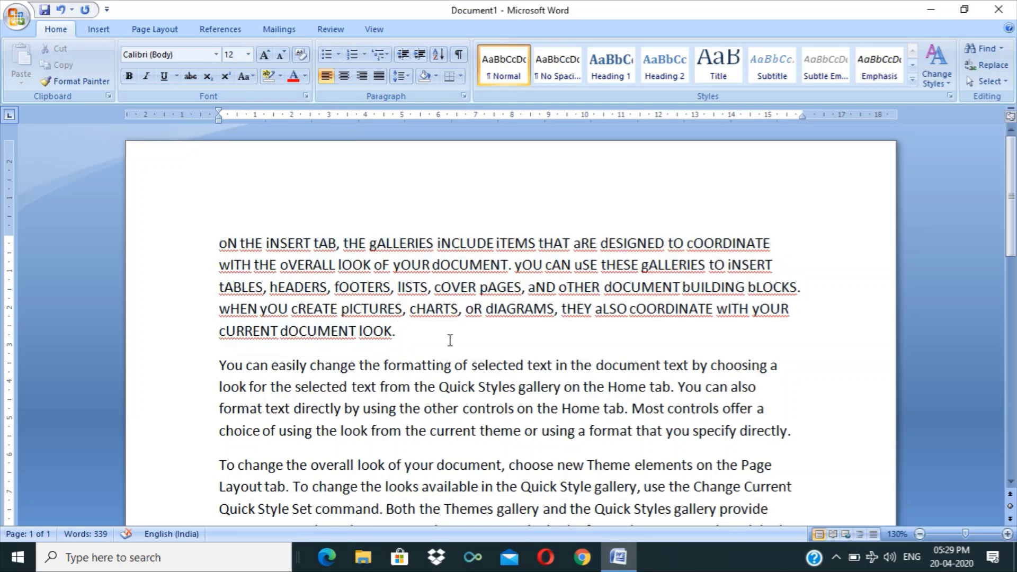
Step: Reselect the toggled first paragraph, convert it to Sentence case and clear the selection
drag(450, 340, 211, 226)
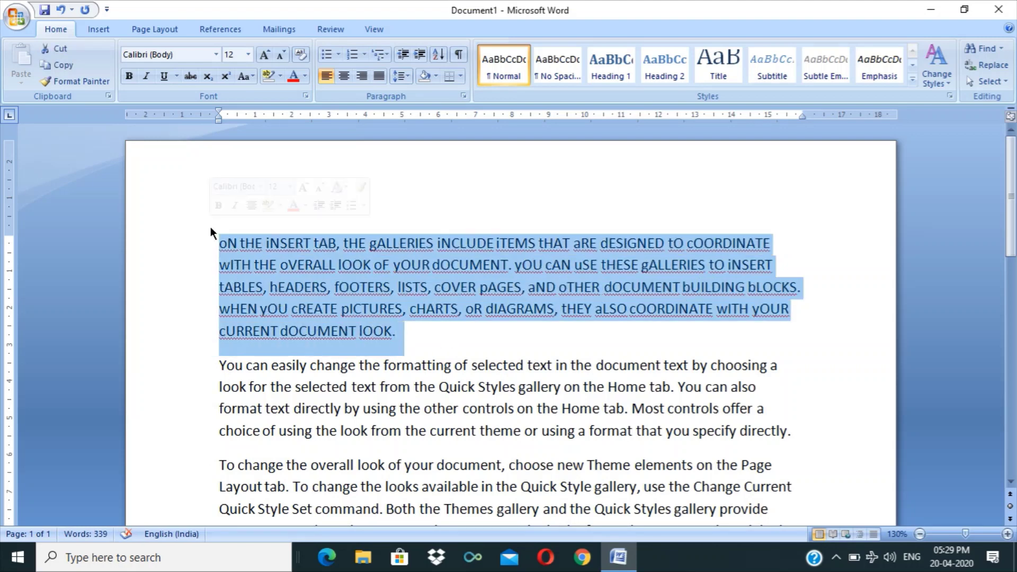
click(249, 78)
click(265, 89)
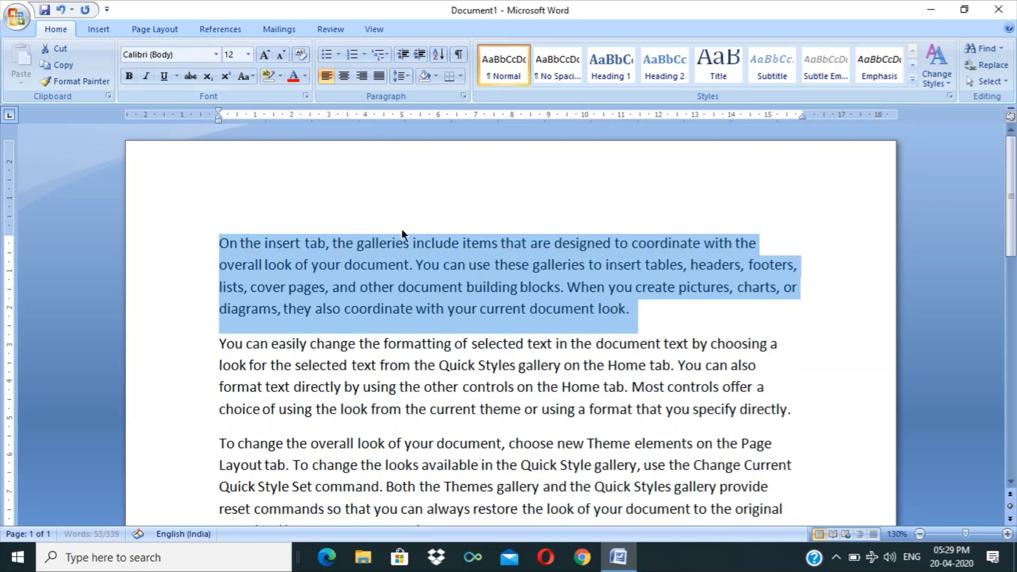
click(680, 321)
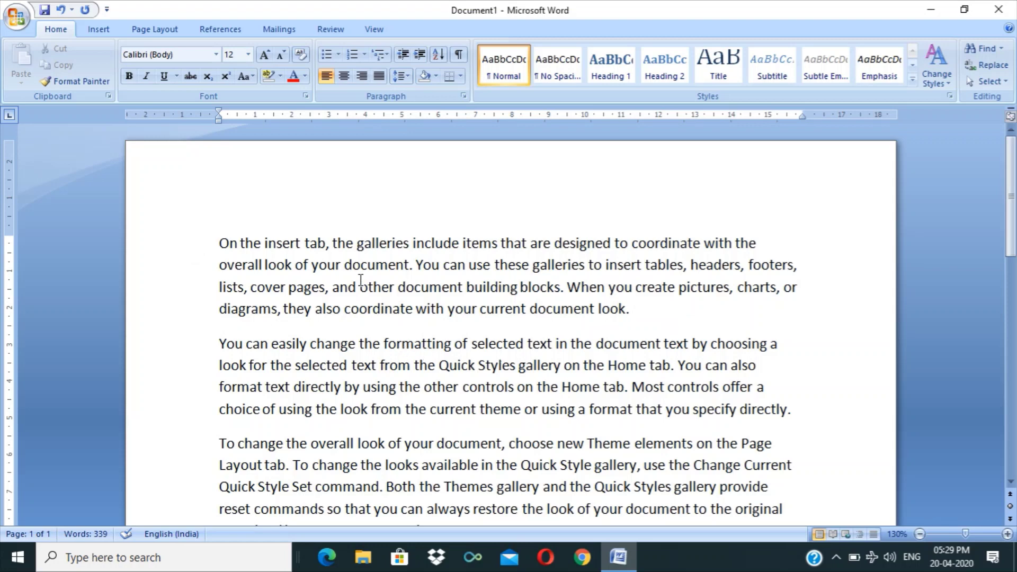
Step: Select the whole document and convert it to UPPERCASE twice, undoing the change each time
key(ctrl+a)
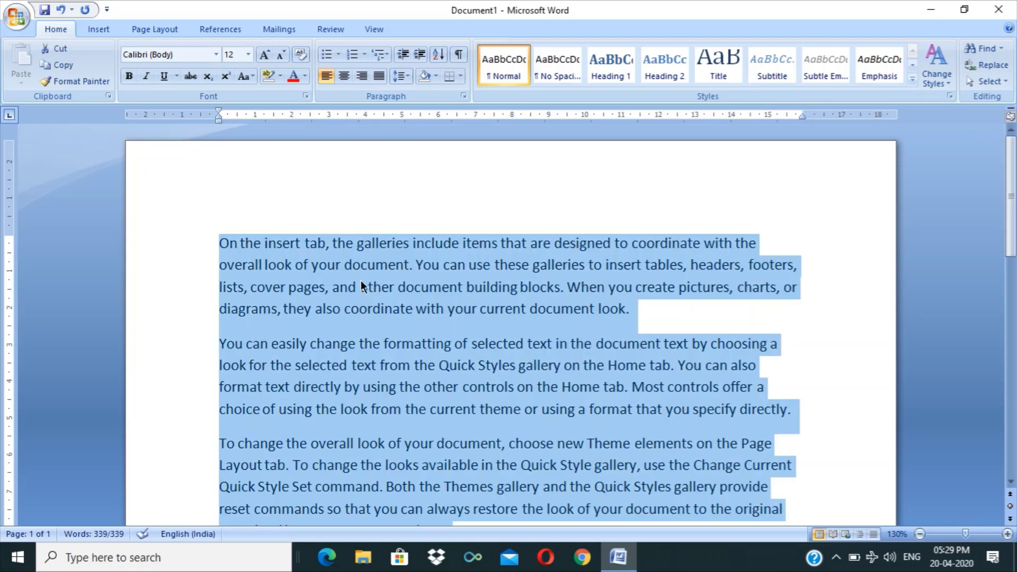
click(244, 76)
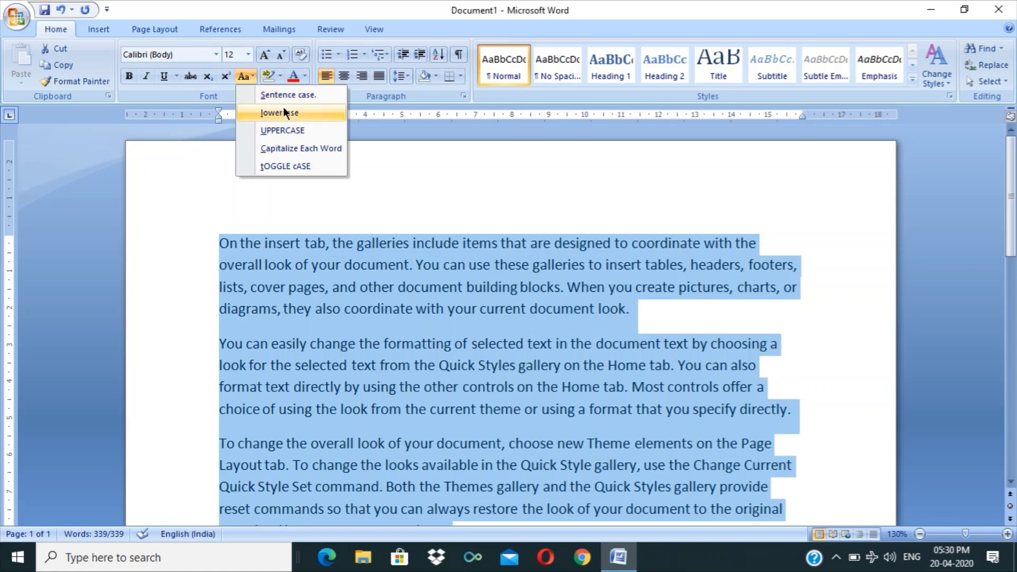
click(299, 131)
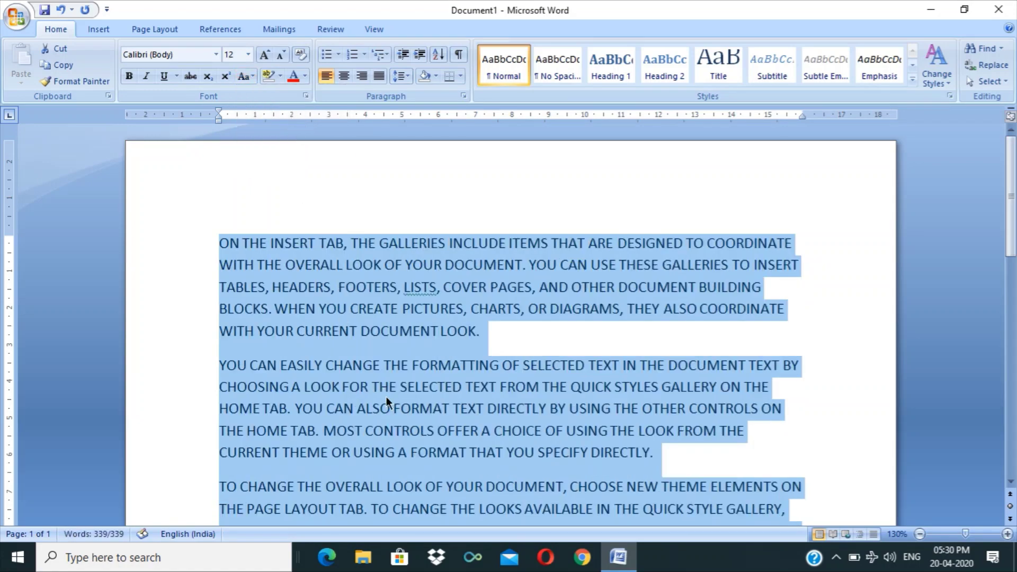
click(387, 392)
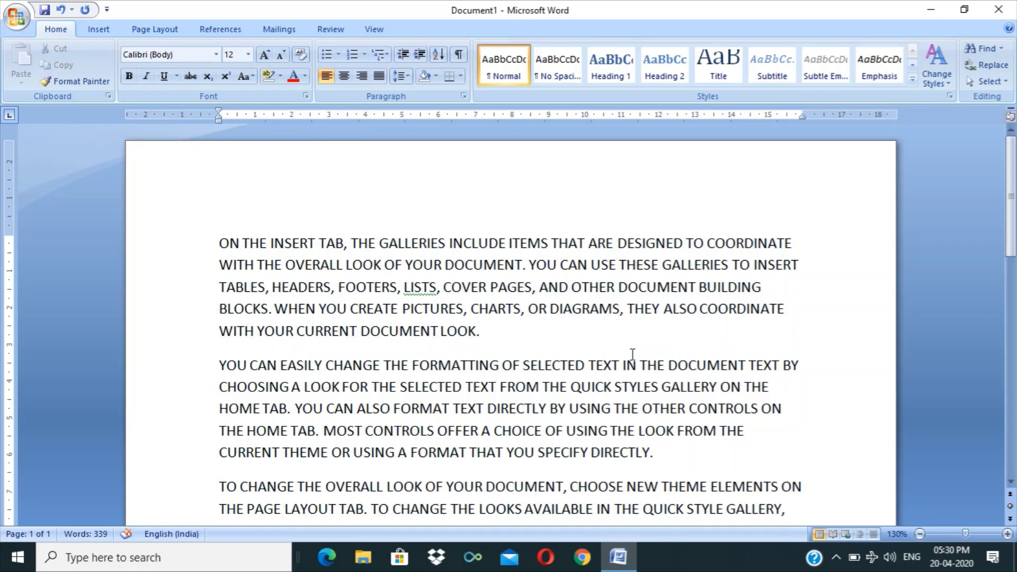
key(ctrl+z)
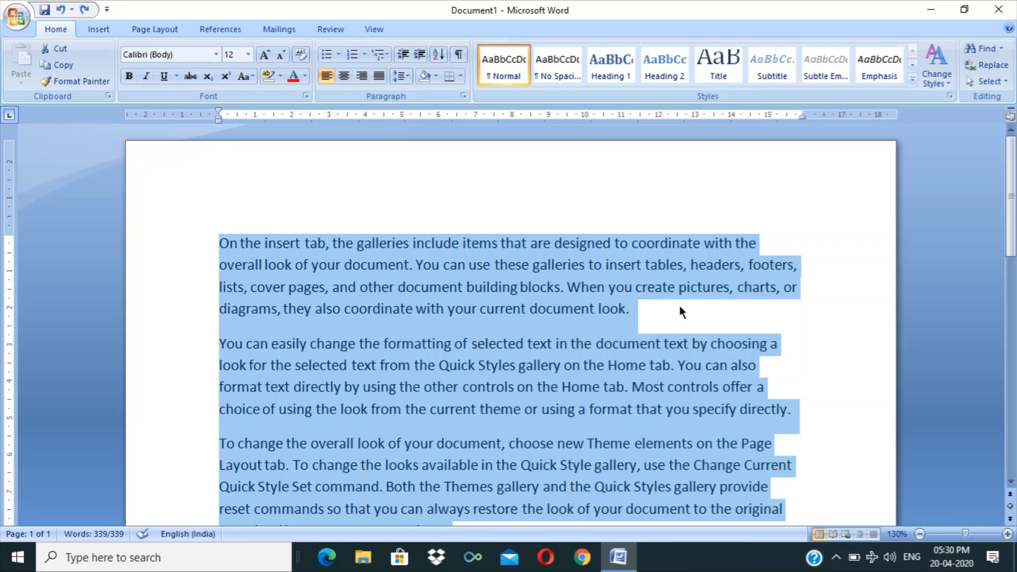
key(shift+F3)
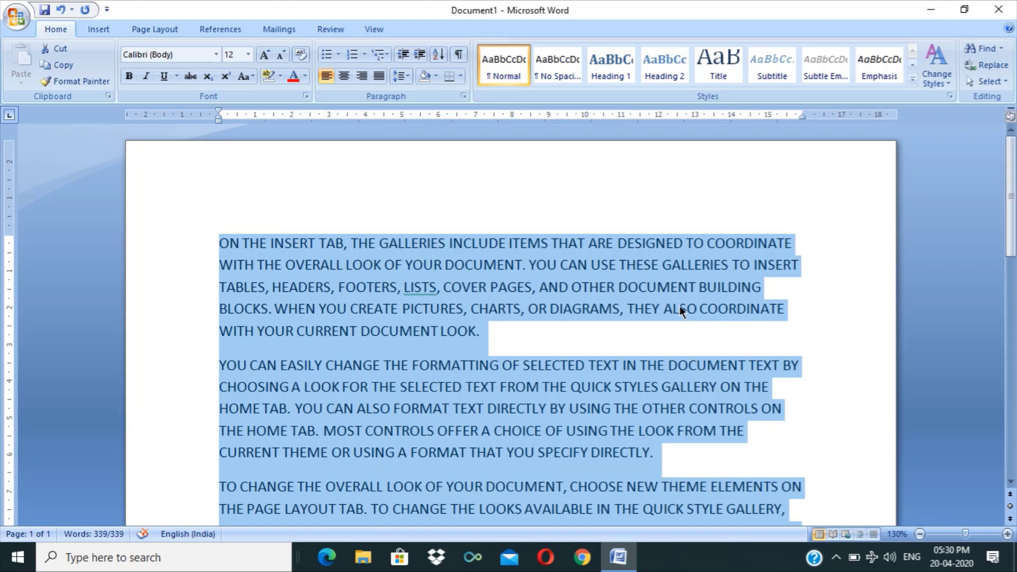
key(ctrl+z)
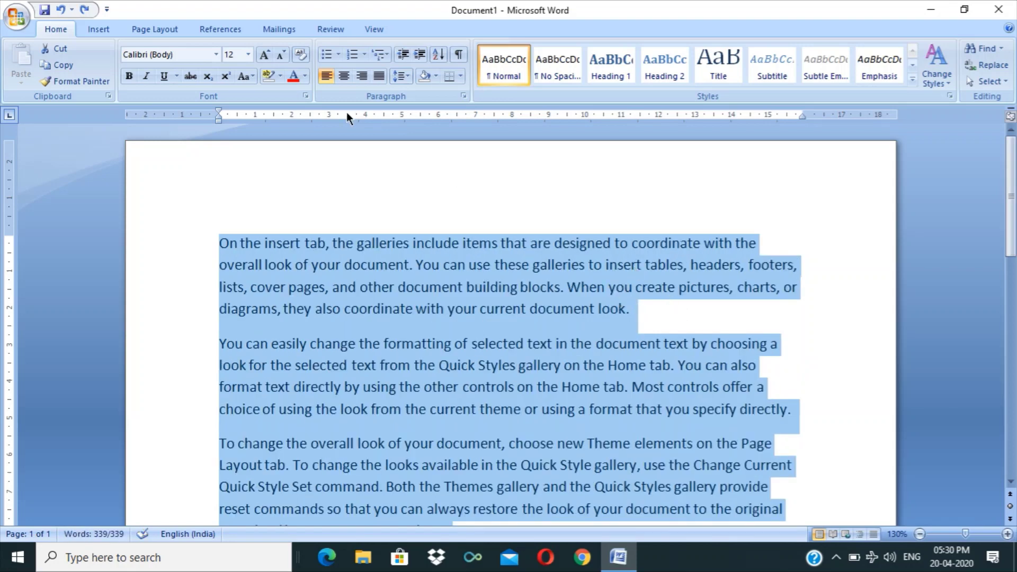
Step: Undo the first paragraph's last case change and redo it
click(62, 9)
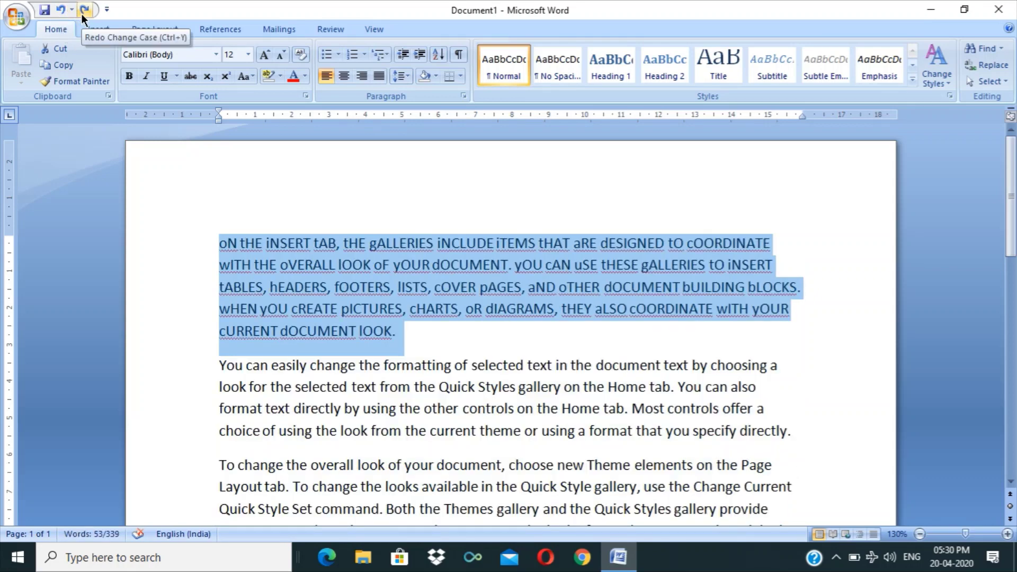
click(83, 11)
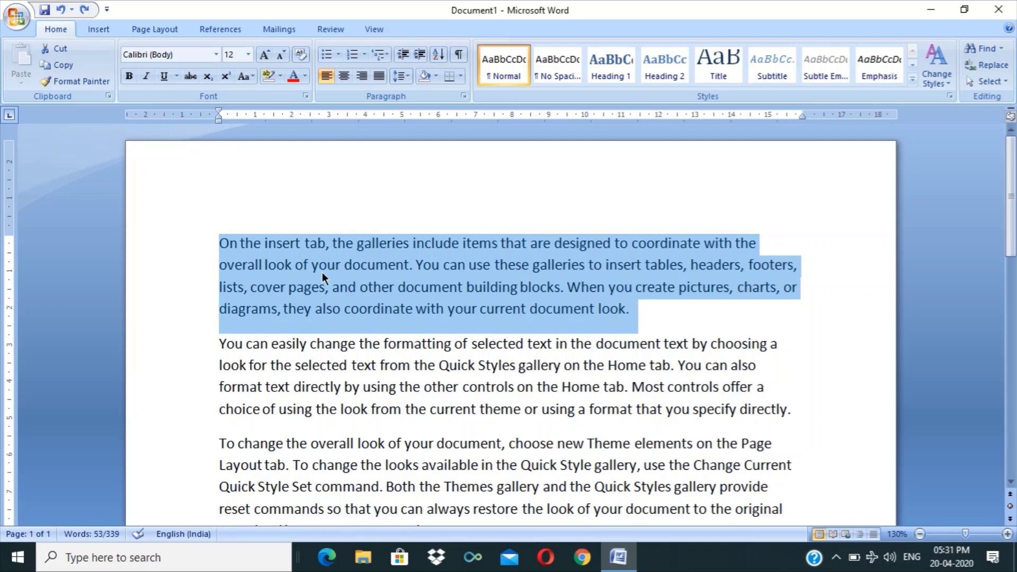
Step: Set the first paragraph's font color to the standard Red
click(305, 76)
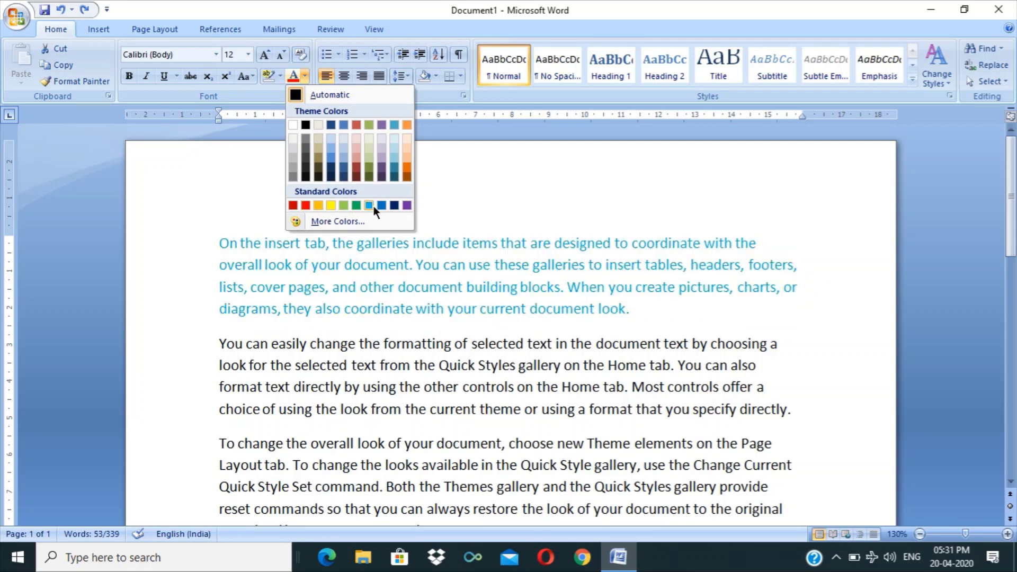
click(303, 205)
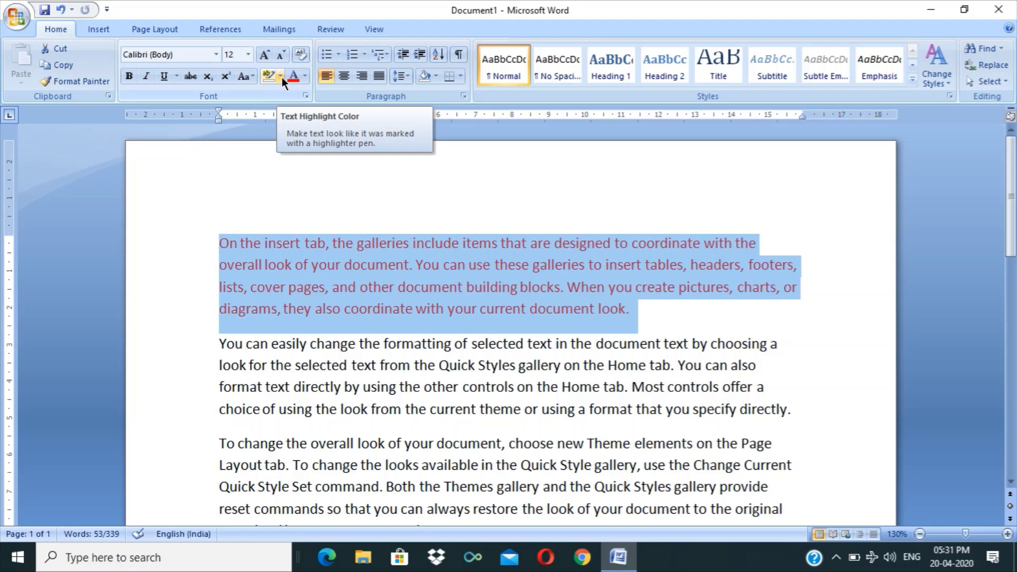
key(Left)
drag(220, 244, 646, 318)
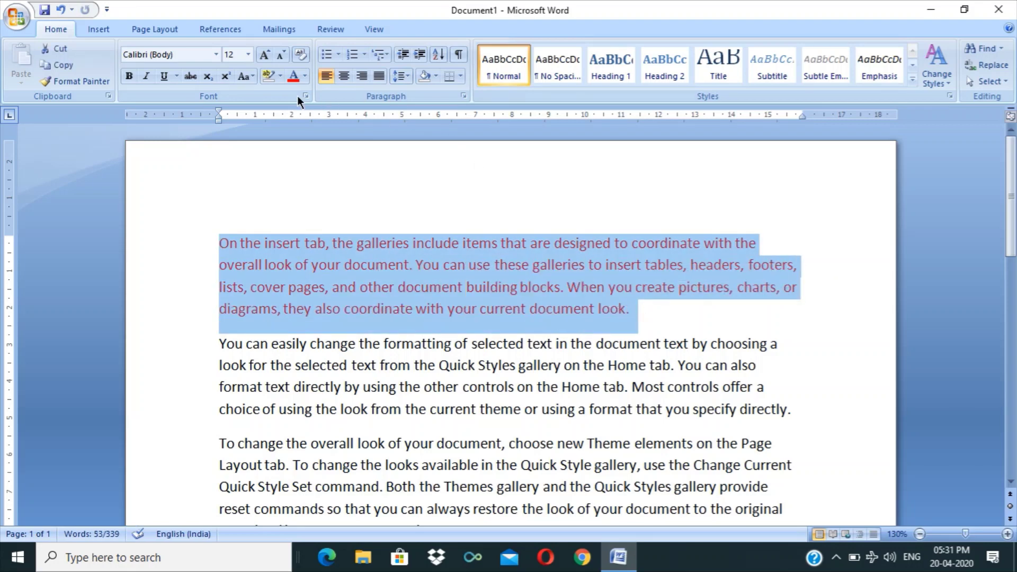
key(Right)
mouse_move(219, 343)
mouse_down()
mouse_move(784, 443)
mouse_move(219, 342)
mouse_up()
click(795, 418)
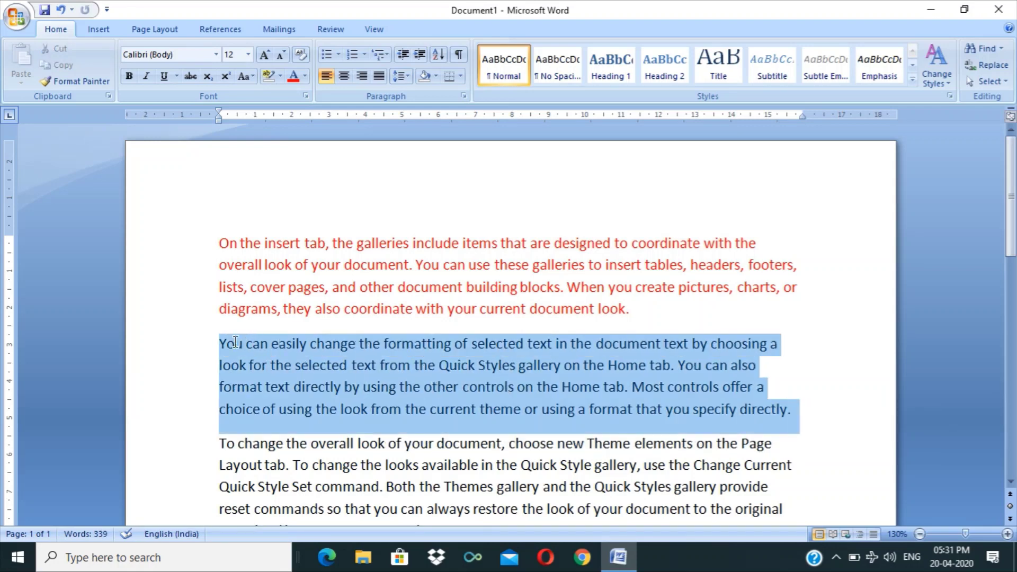
click(609, 309)
drag(609, 308, 194, 239)
click(279, 77)
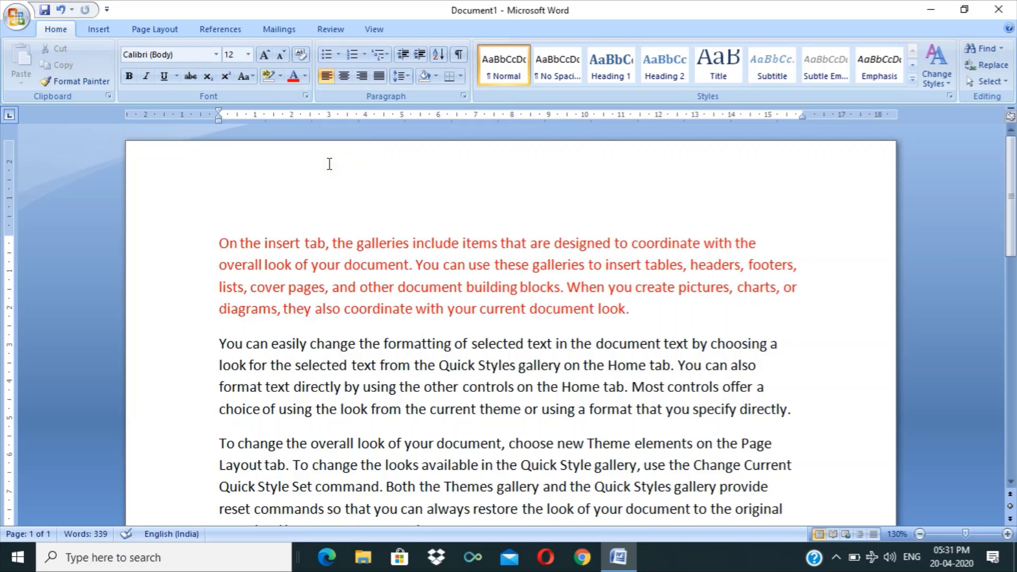
Step: Reselect the red first paragraph, set its font color to Automatic and place the cursor at its end
drag(678, 311, 220, 241)
click(306, 78)
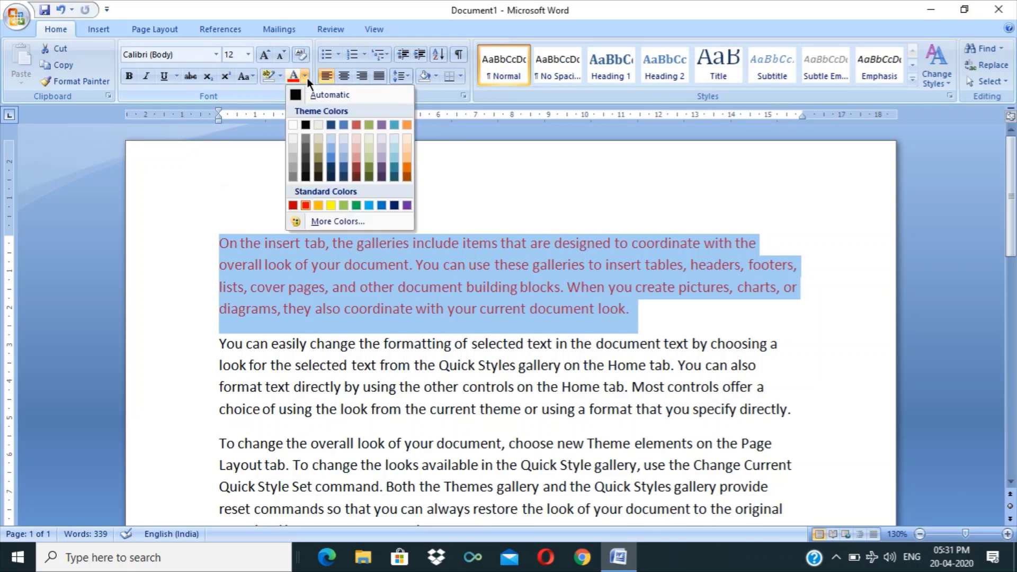
click(322, 94)
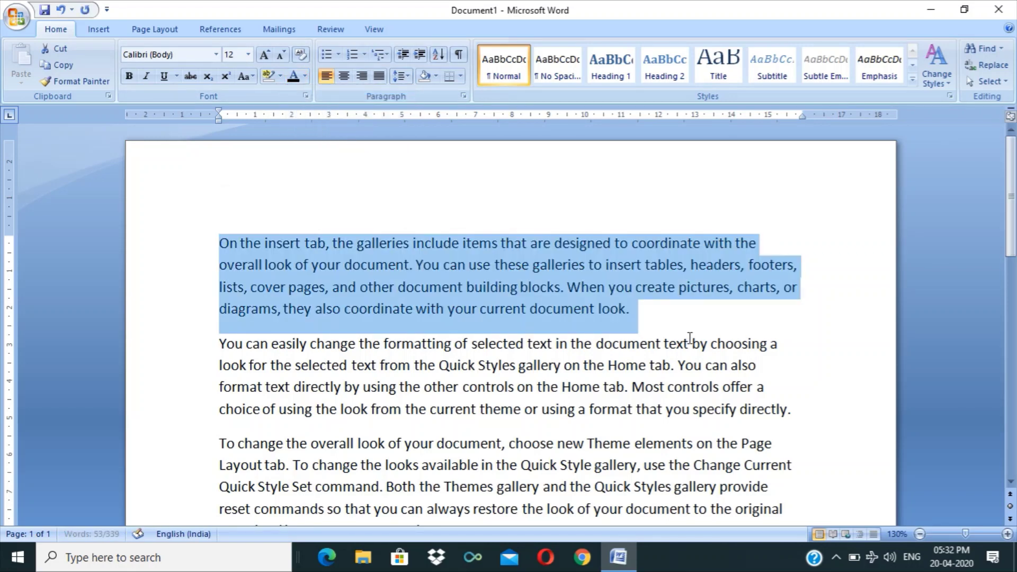
click(667, 318)
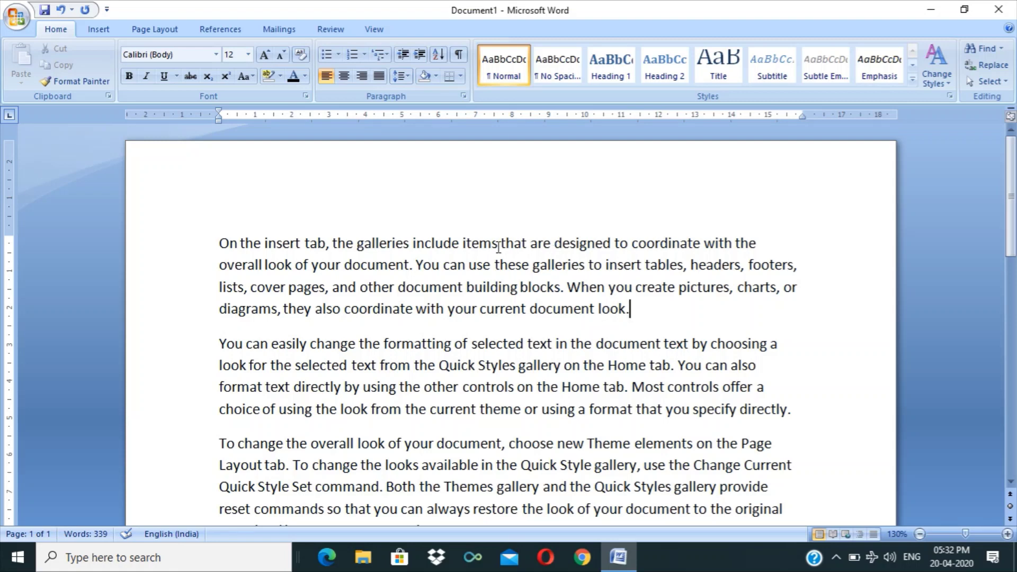
Step: Add a new line below the first paragraph containing the formula H2SO4 in capital letters
key(Return)
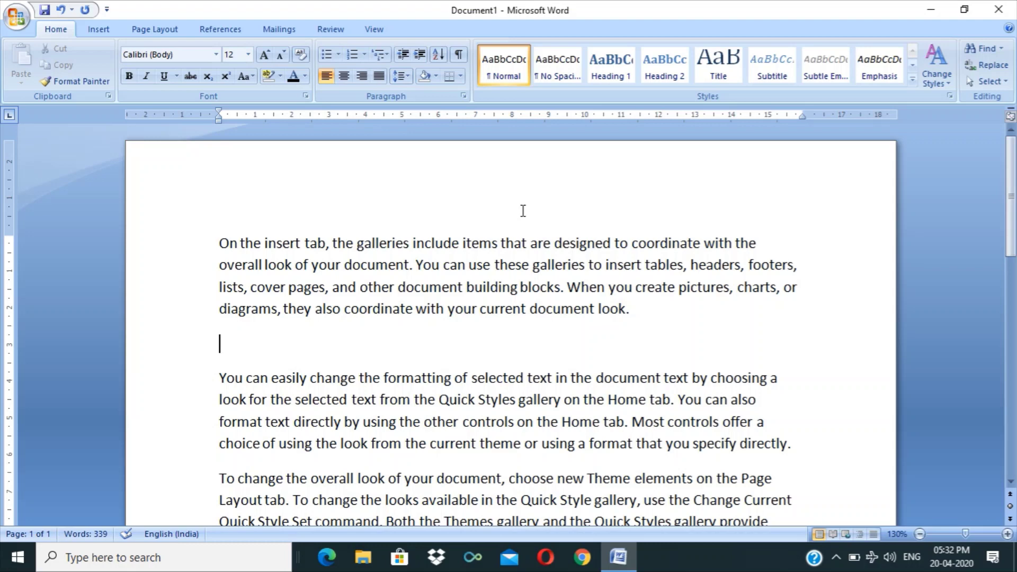
text(H2so4)
key(BackSpace)
key(BackSpace)
key(Left)
key(Return)
key(BackSpace)
key(BackSpace)
text(So)
key(BackSpace)
text(O4)
Step: Try selecting the 2 in H2SO4 and the whole formula line, clearing the selection each time
click(237, 344)
drag(233, 343, 231, 344)
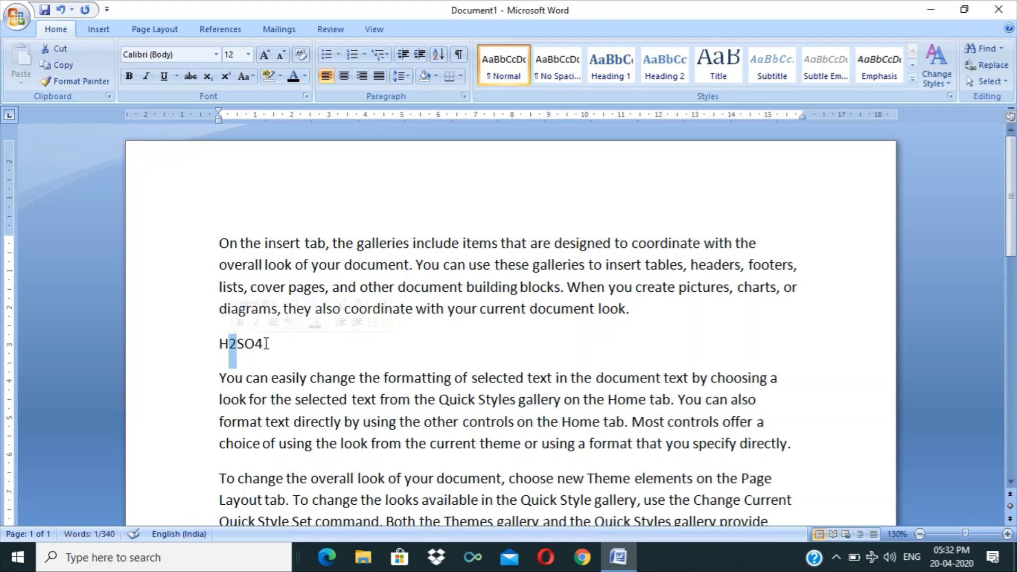
click(238, 342)
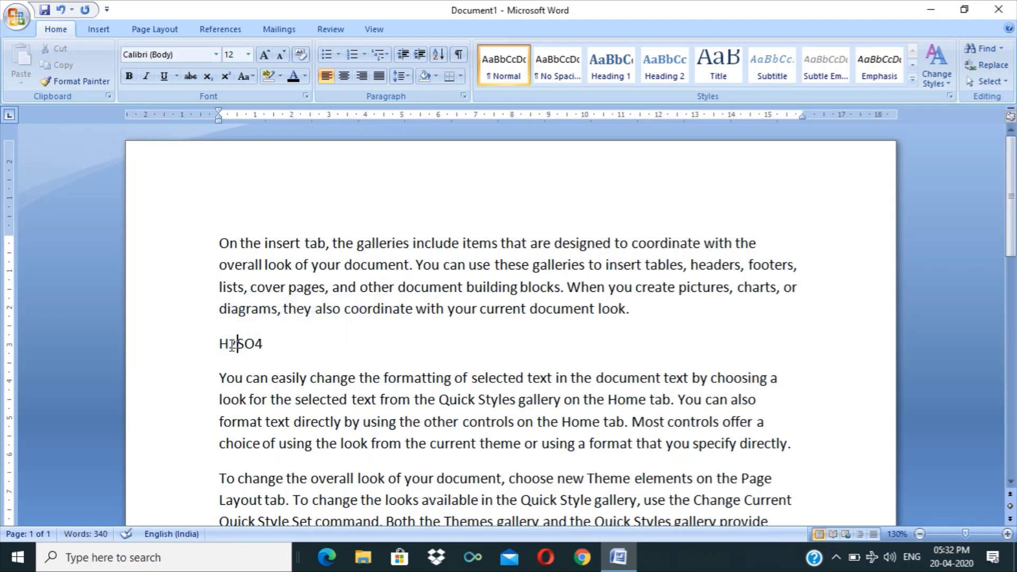
triple_click(235, 345)
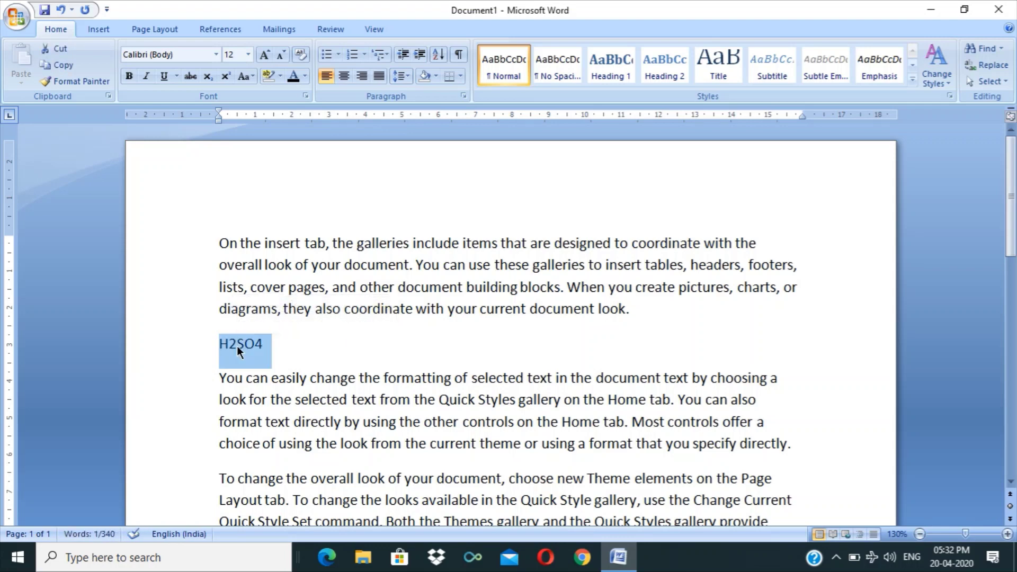
click(275, 349)
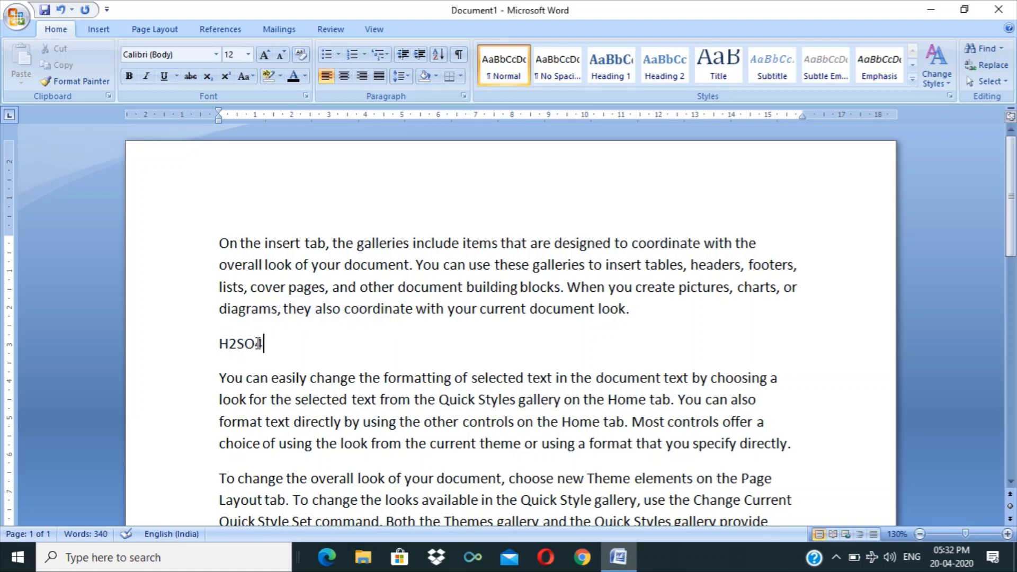
drag(238, 342, 228, 343)
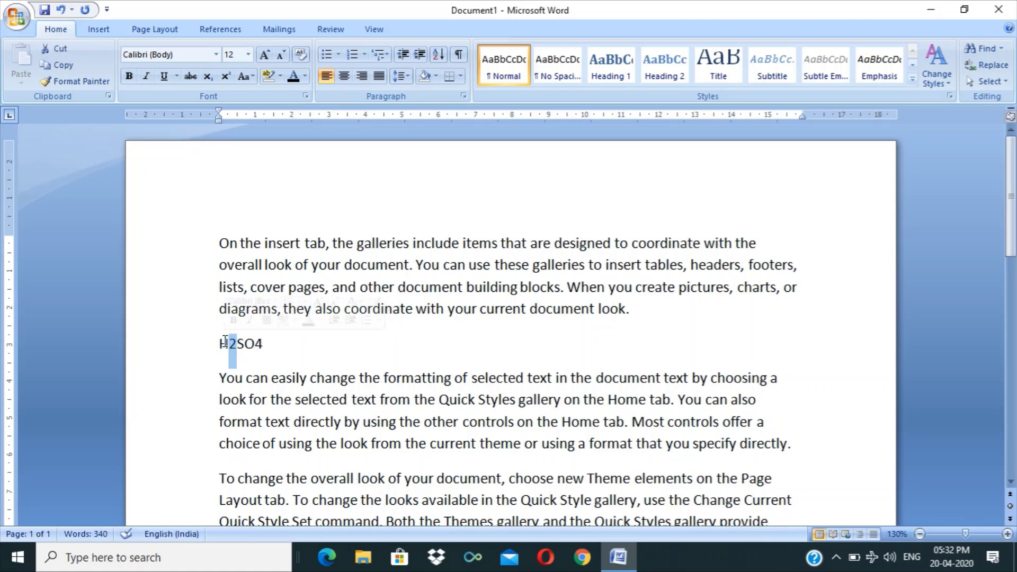
click(292, 353)
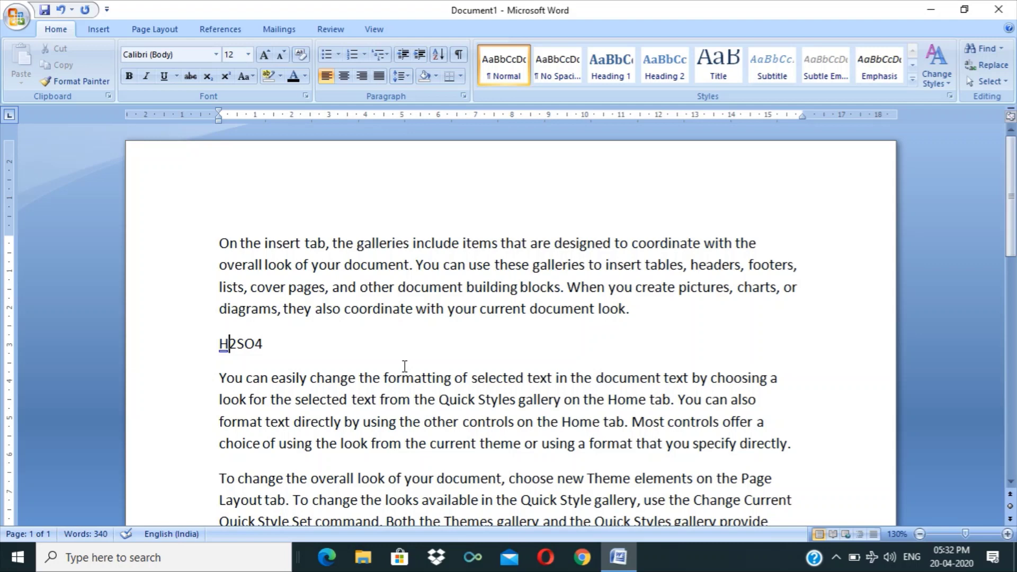
Step: Adjust the selection within H2SO4 to only the 2 and format that digit as subscript
key(shift+Right)
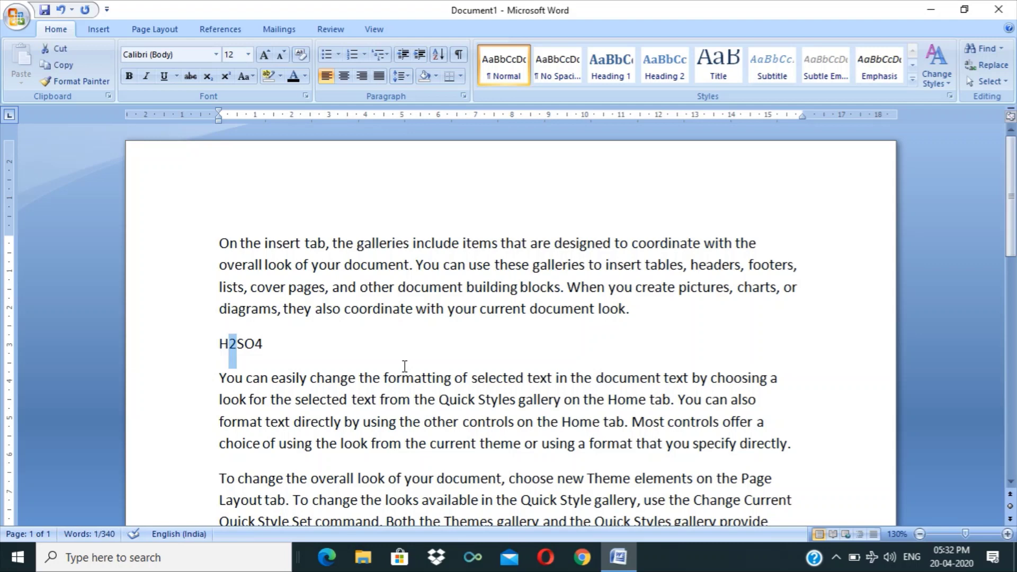
key(shift+Right)
key(shift+Right)
key(shift+Right)
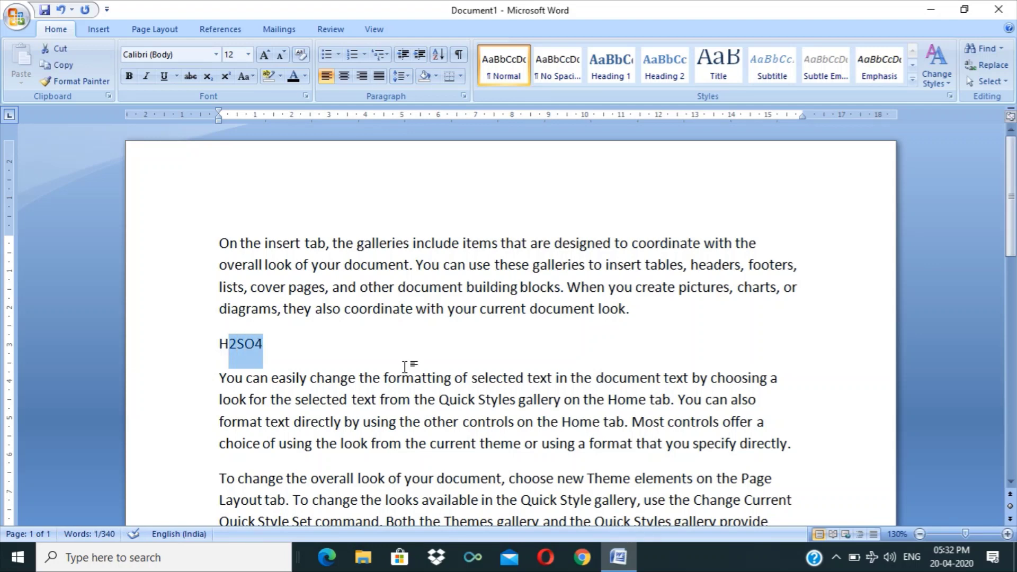
key(shift+Left)
key(shift+Left)
key(shift+Left)
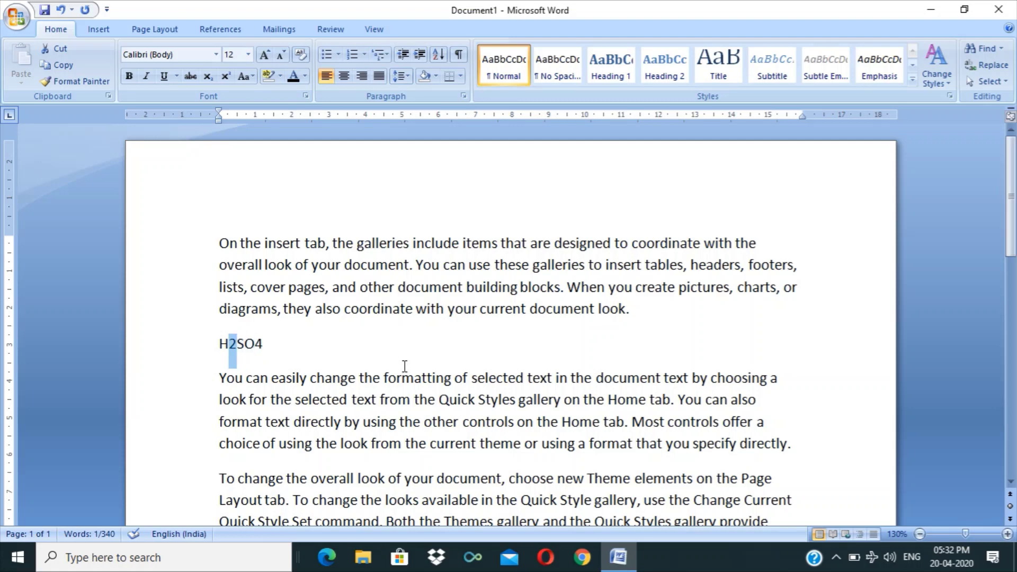
key(shift+Left)
key(shift+Left)
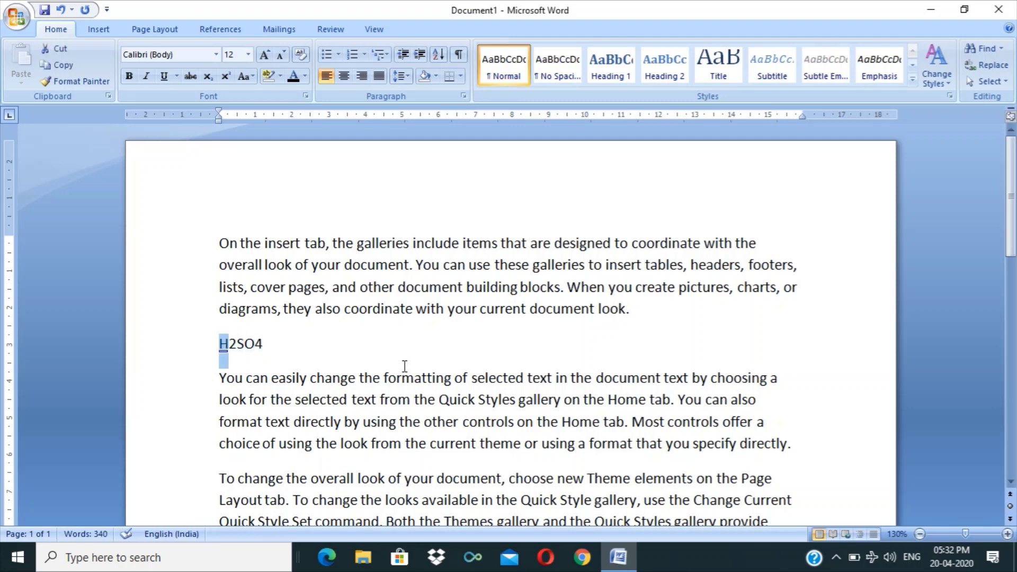
key(shift+Right)
key(shift+Right)
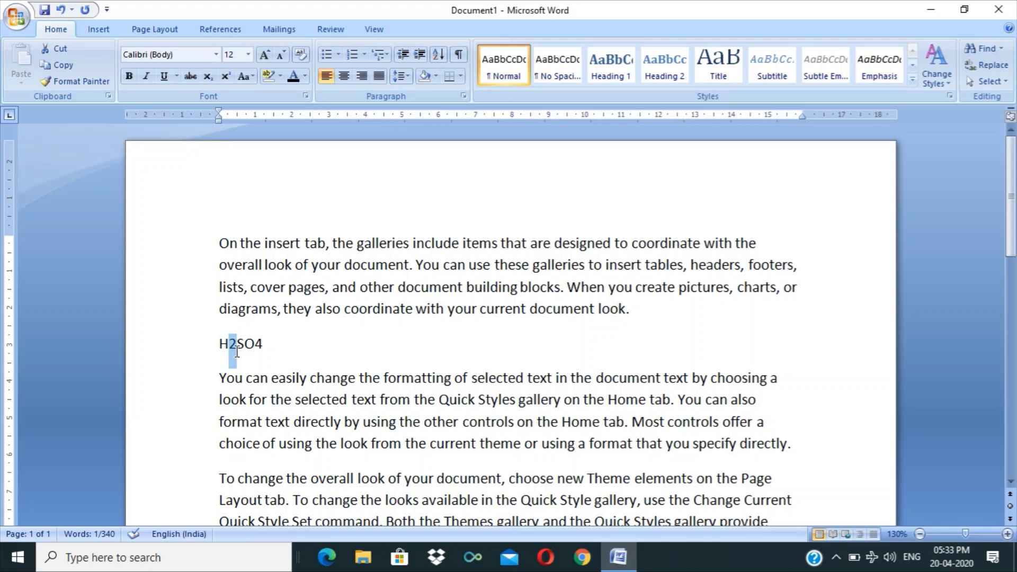
click(211, 81)
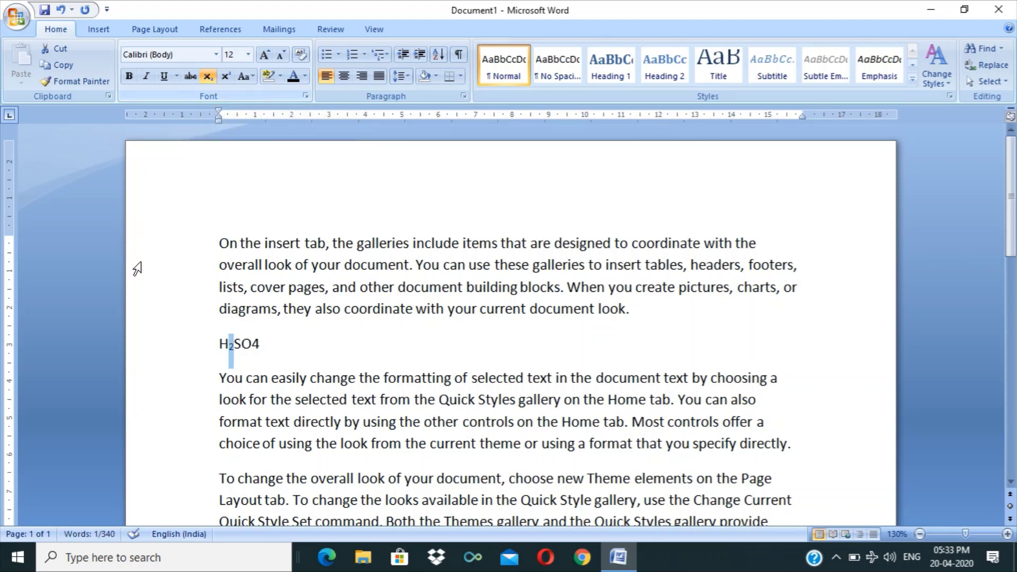
Step: Format the 4 in H2SO4 as subscript and place the cursor after it
drag(260, 343, 254, 342)
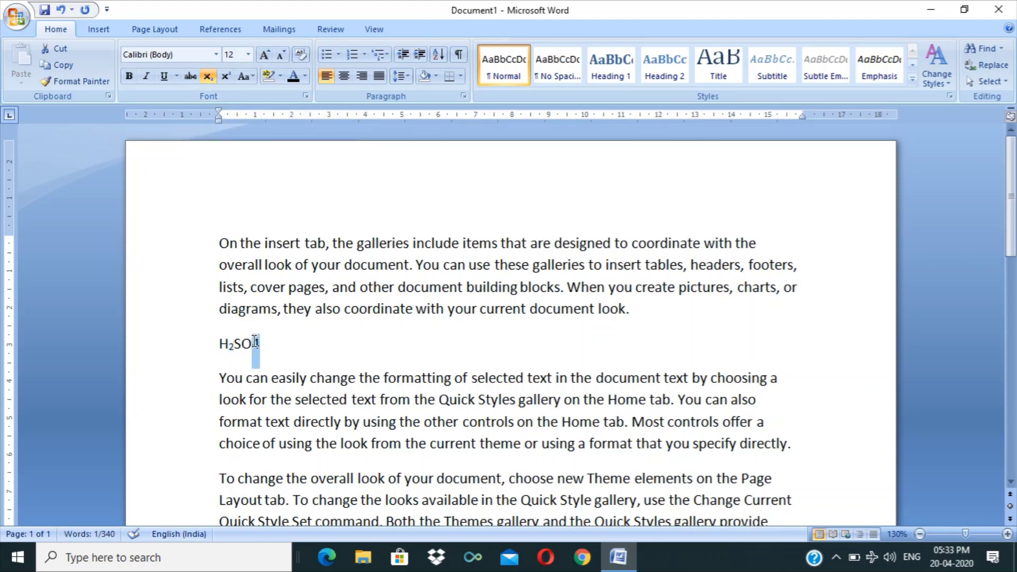
click(208, 76)
click(287, 344)
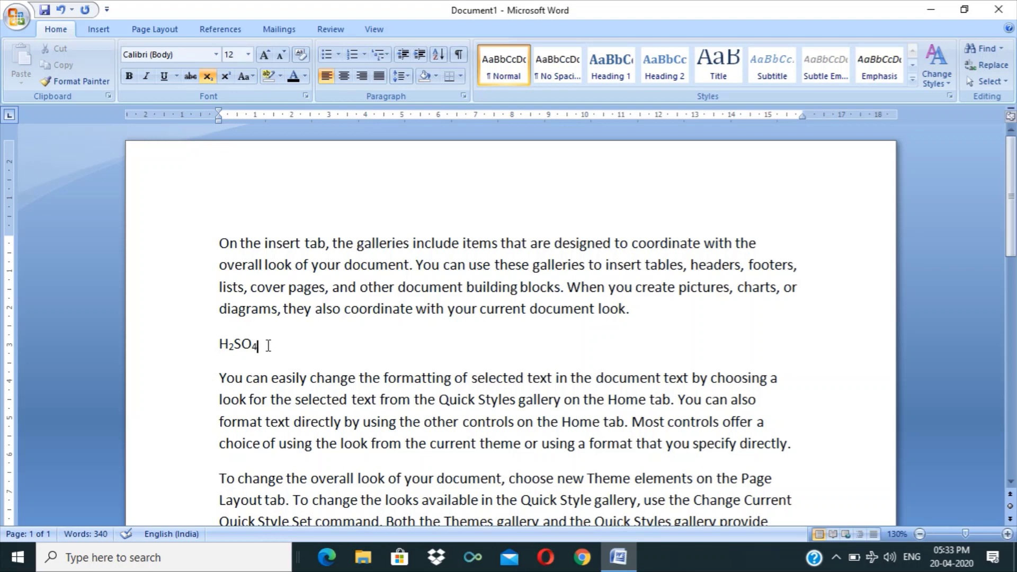
Step: Try adding the text "This is the" after the formula while Subscript is active, and erase it
text(This is the)
key(BackSpace)
key(BackSpace)
key(BackSpace)
key(BackSpace)
key(BackSpace)
key(BackSpace)
key(BackSpace)
key(BackSpace)
key(BackSpace)
key(BackSpace)
key(BackSpace)
key(BackSpace)
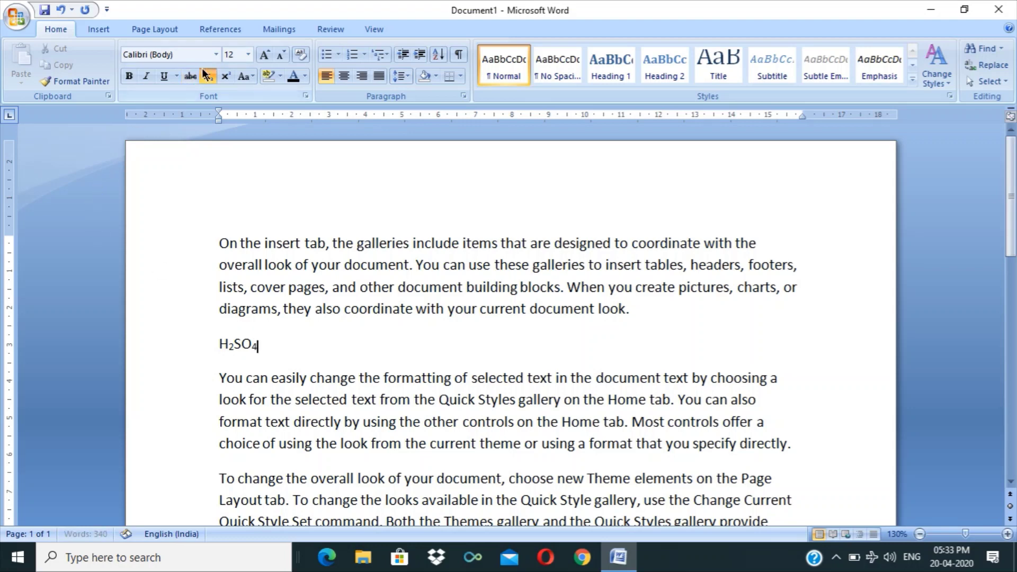
Step: Turn off Subscript after the formula, try adding the word "This" in normal text and erase it
click(214, 79)
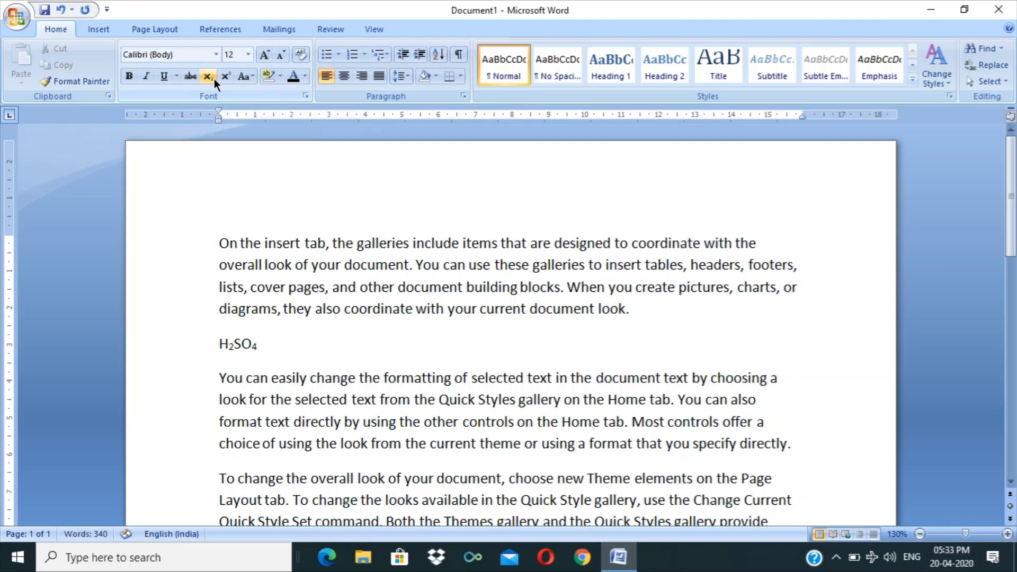
text(This)
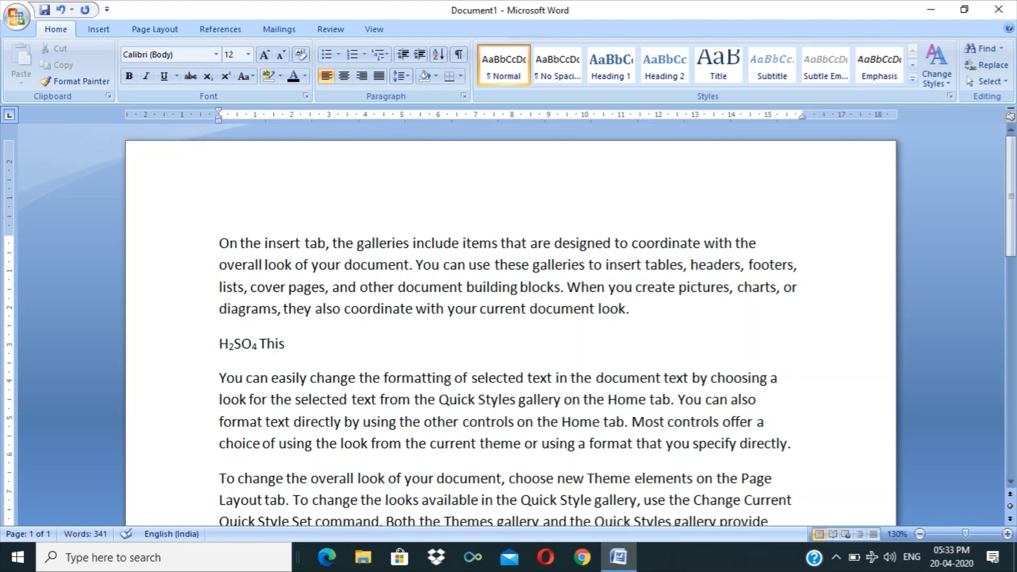
key(BackSpace)
key(BackSpace)
key(BackSpace)
key(BackSpace)
key(BackSpace)
Step: Add "x2" after the H2SO4 formula and format its 2 as superscript
text(x2)
drag(278, 343, 270, 343)
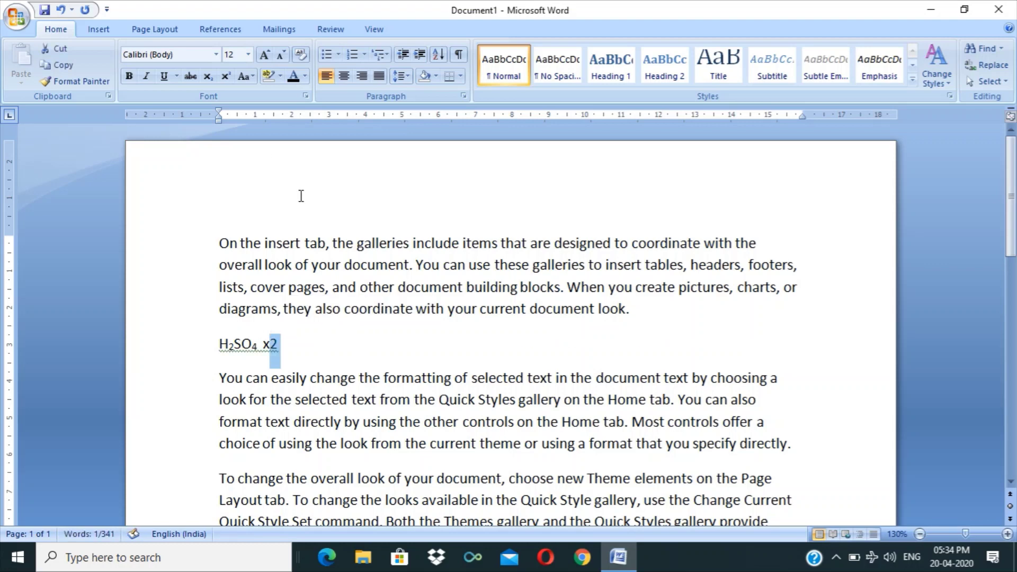
click(230, 76)
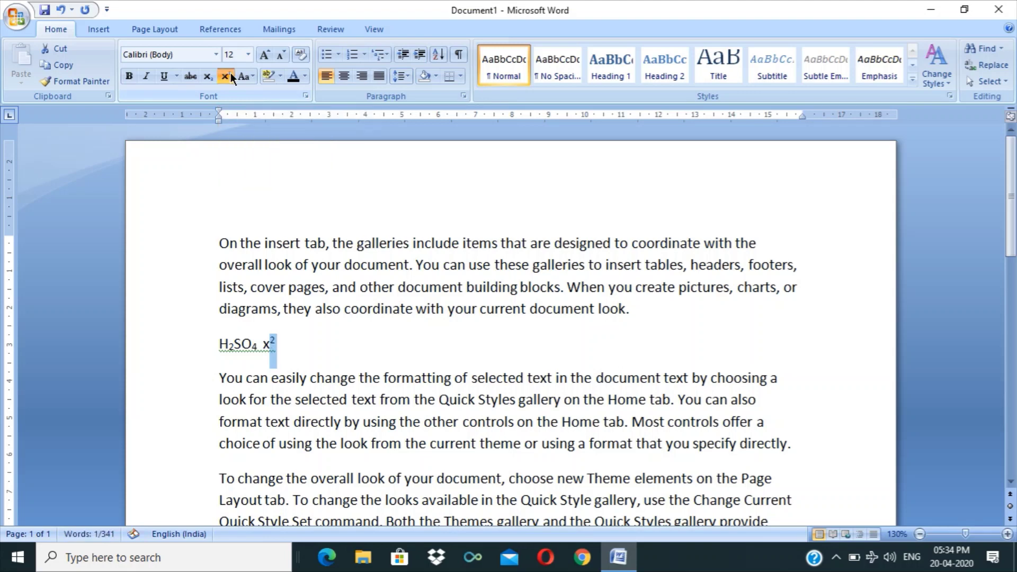
click(316, 340)
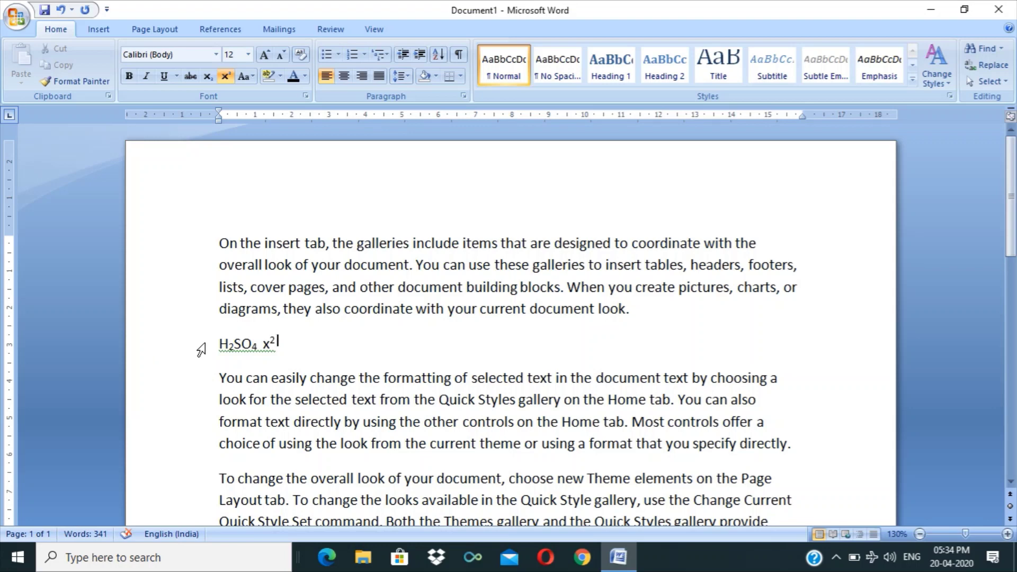
Step: Select the whole line containing the H2SO4 formula and x squared, and delete it
drag(220, 343, 289, 350)
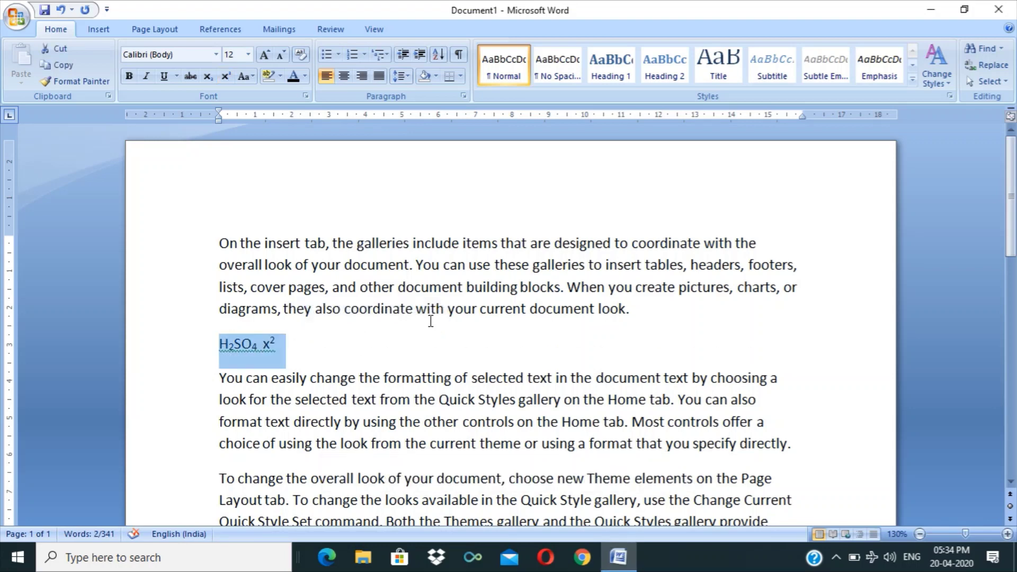
click(294, 348)
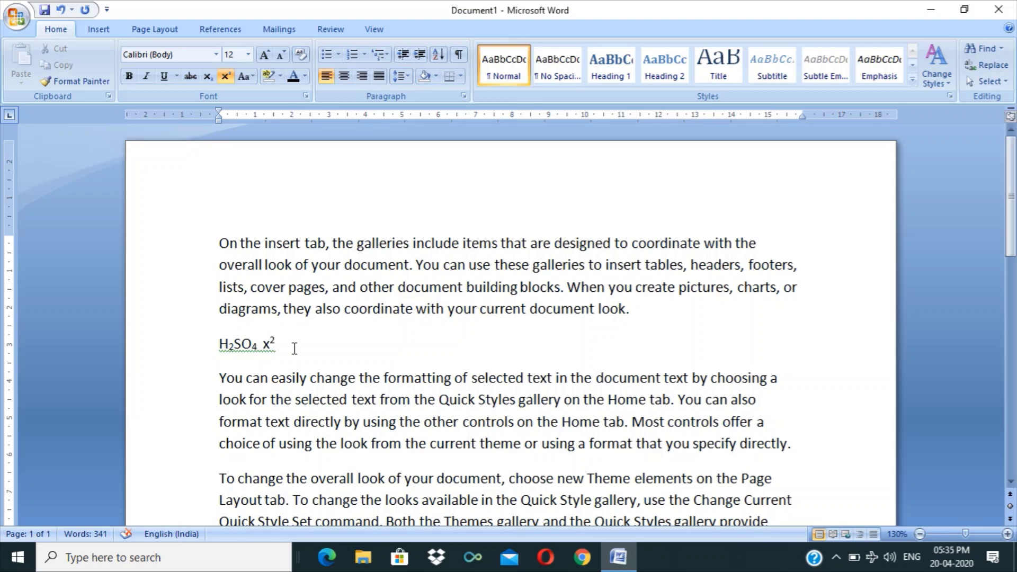
click(210, 347)
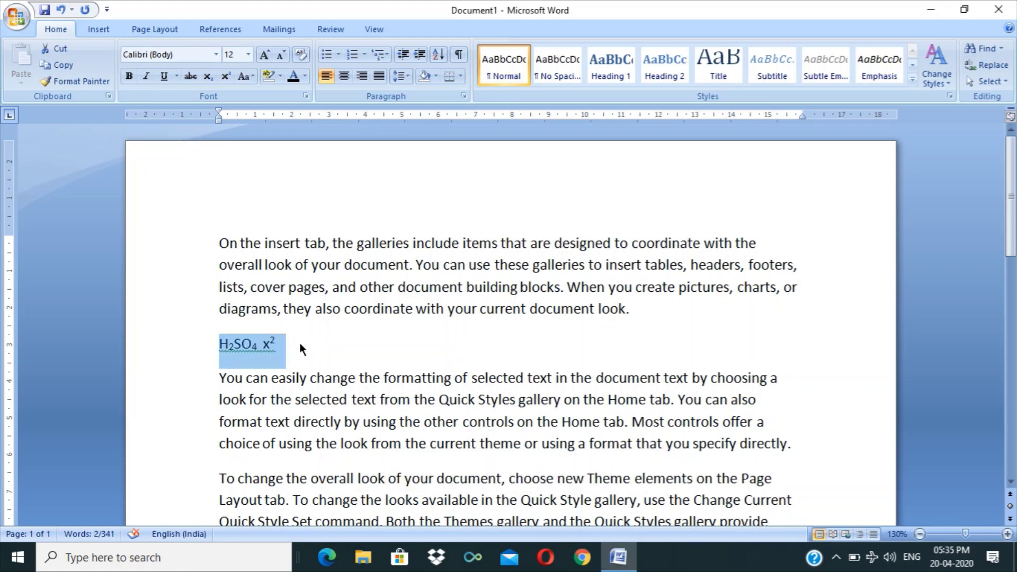
key(Delete)
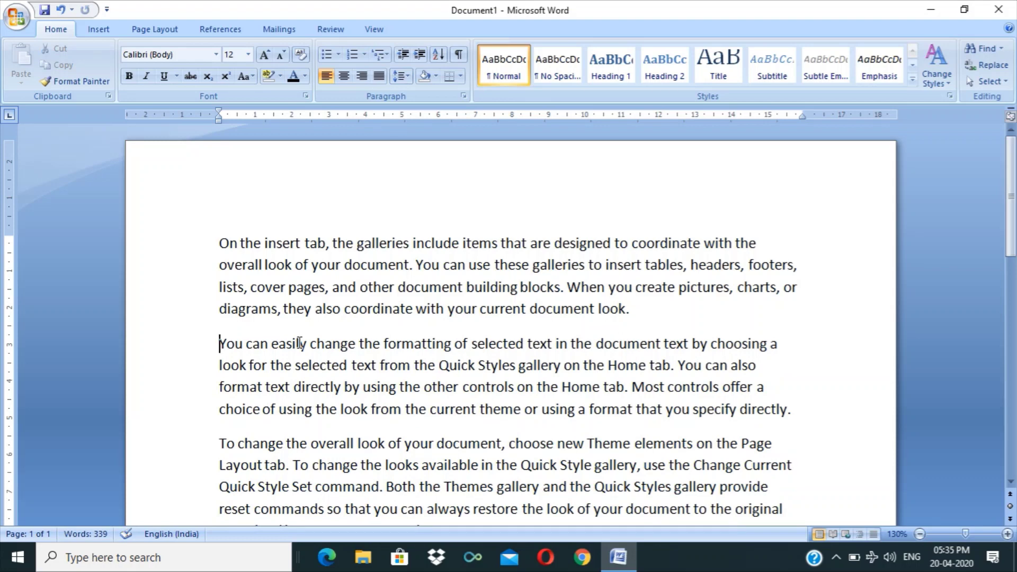
Step: Copy the first paragraph and paste it on a new line directly below
key(ctrl+Down)
drag(216, 243, 640, 328)
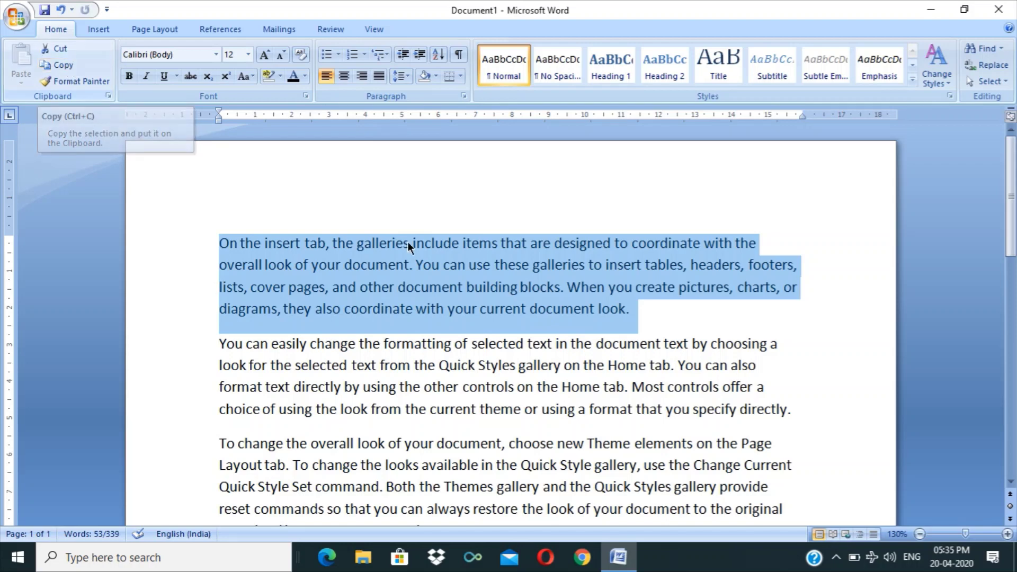
click(62, 63)
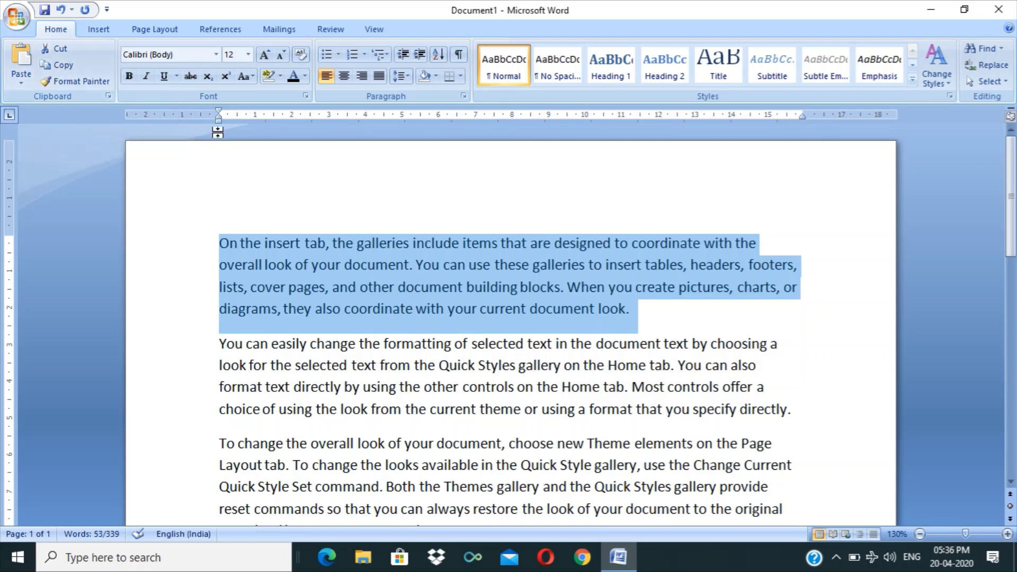
click(639, 302)
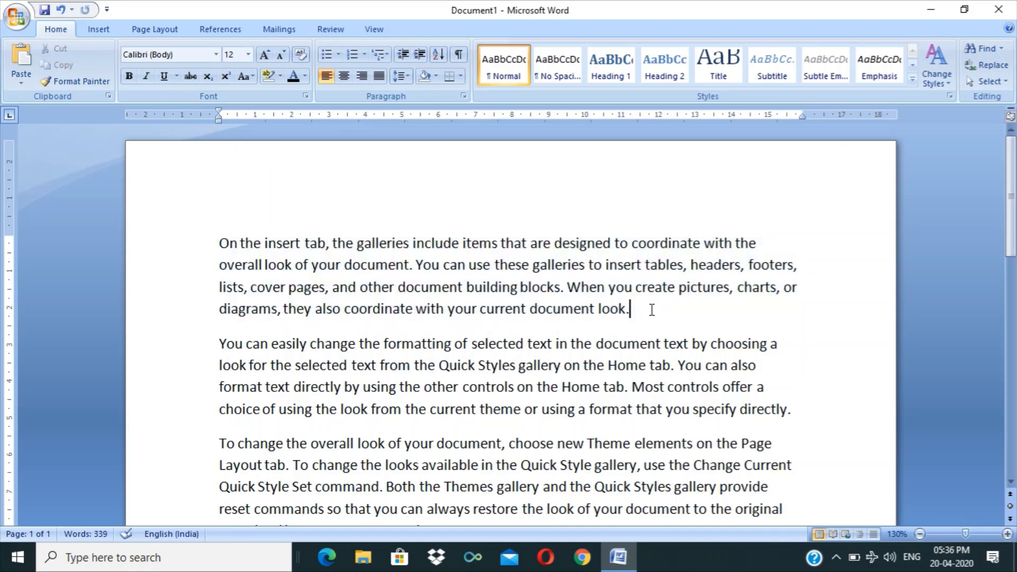
key(Return)
key(ctrl+v)
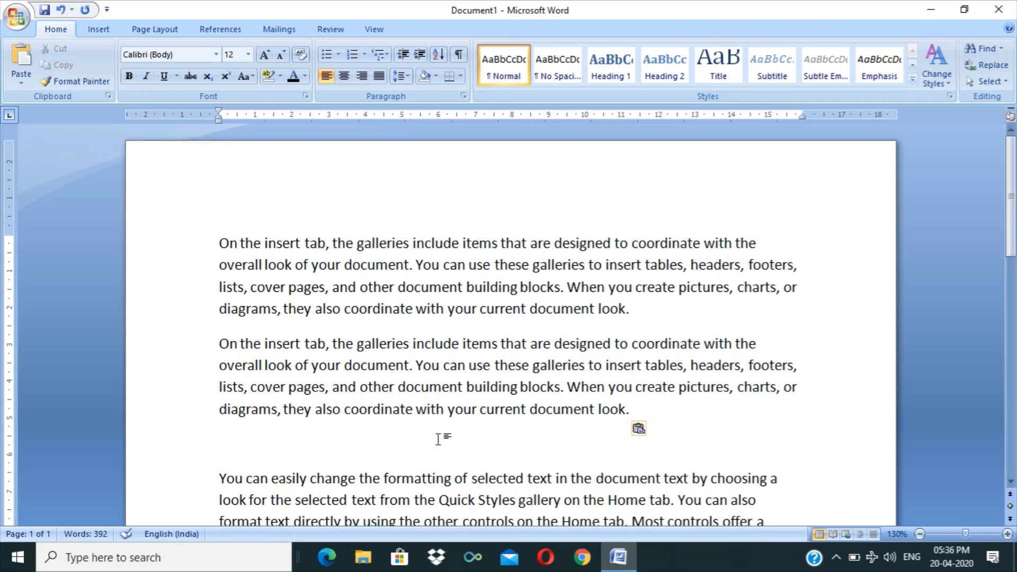
Step: Enter the note "ctrl v" below the pasted paragraph and erase it together with the empty line
text(Ctrl )
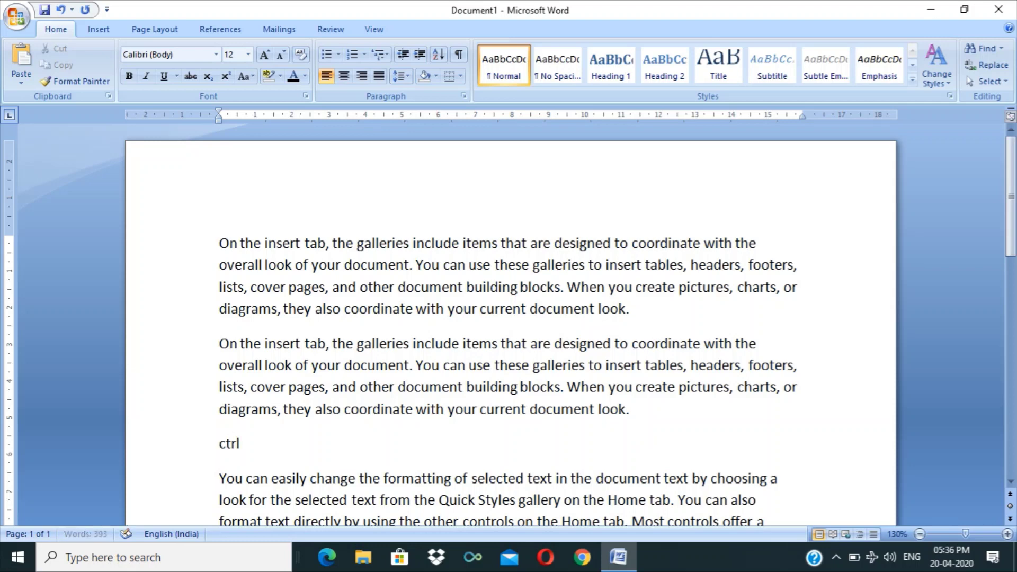
text(V)
key(BackSpace)
key(BackSpace)
key(BackSpace)
key(BackSpace)
key(BackSpace)
key(BackSpace)
key(BackSpace)
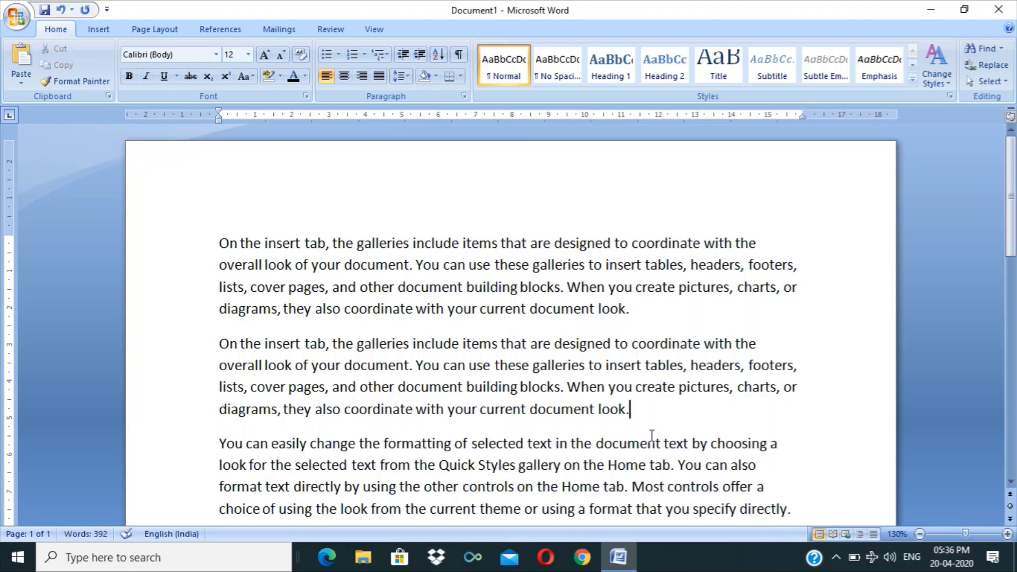
Step: Paste another copy of the paragraph below the second one, and delete it with the leftover blank line
key(Return)
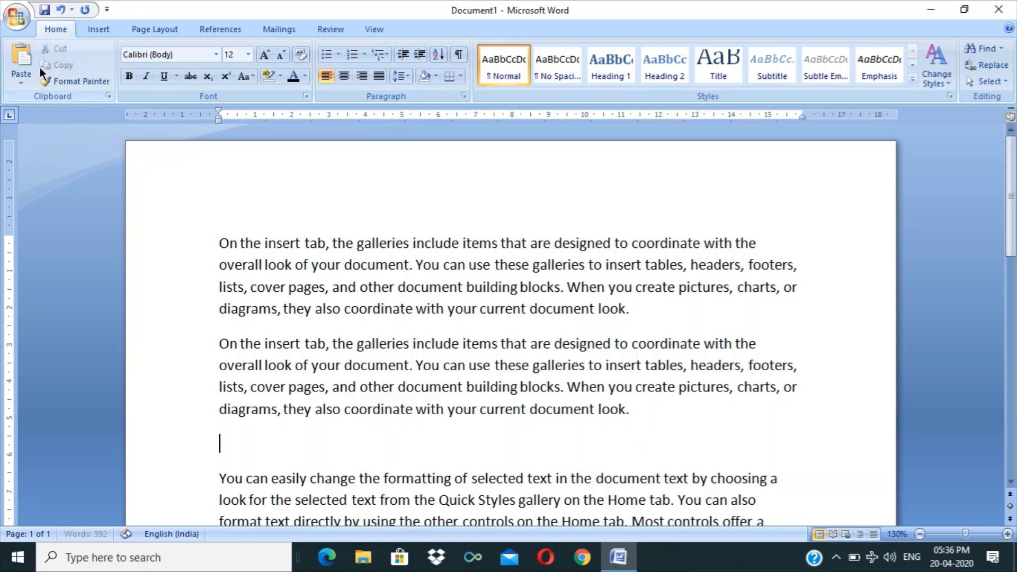
click(17, 65)
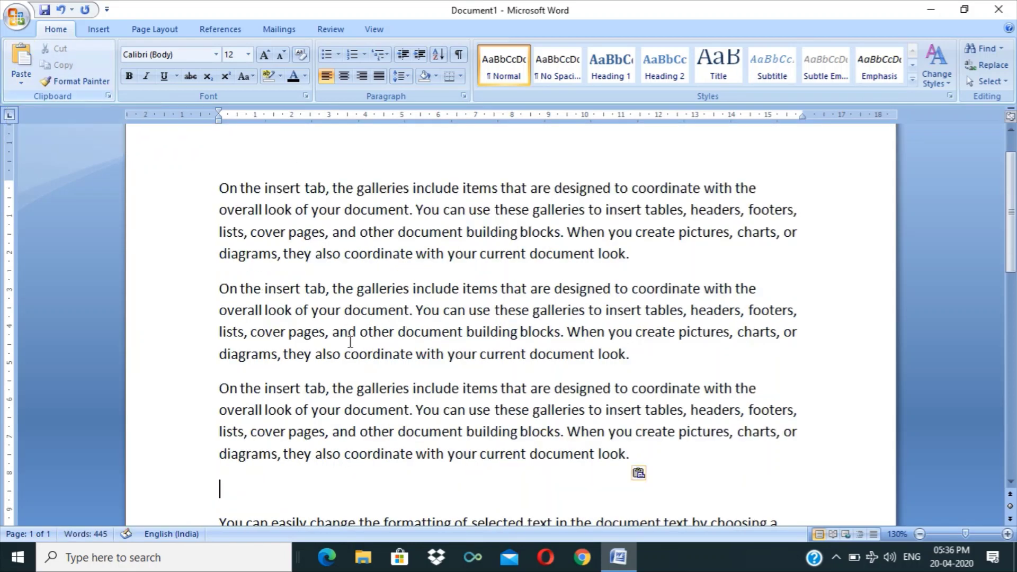
drag(246, 488, 215, 394)
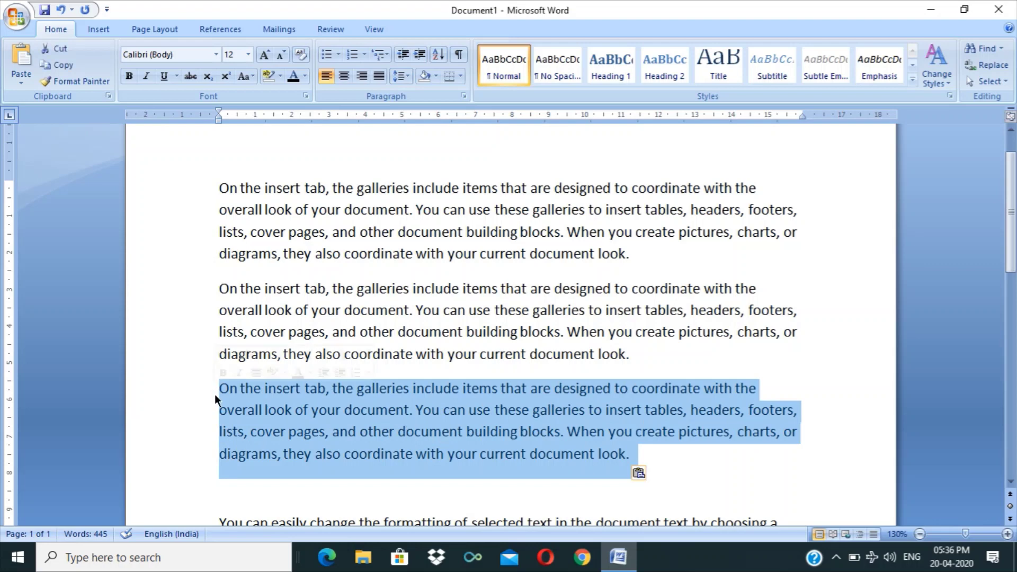
key(Delete)
key(BackSpace)
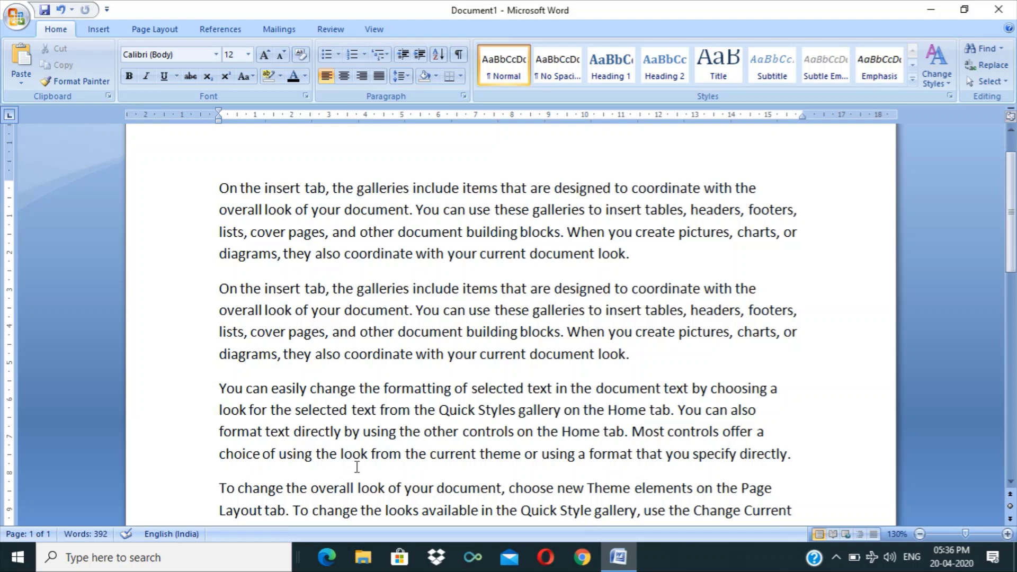
Step: Delete the duplicate second paragraph and undo the deletion
drag(218, 290, 683, 359)
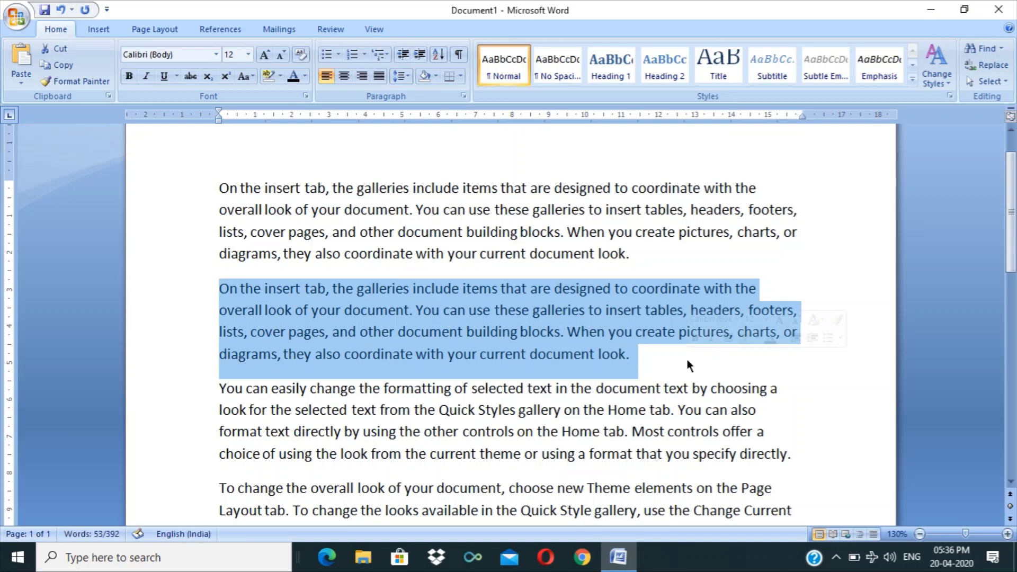
key(Delete)
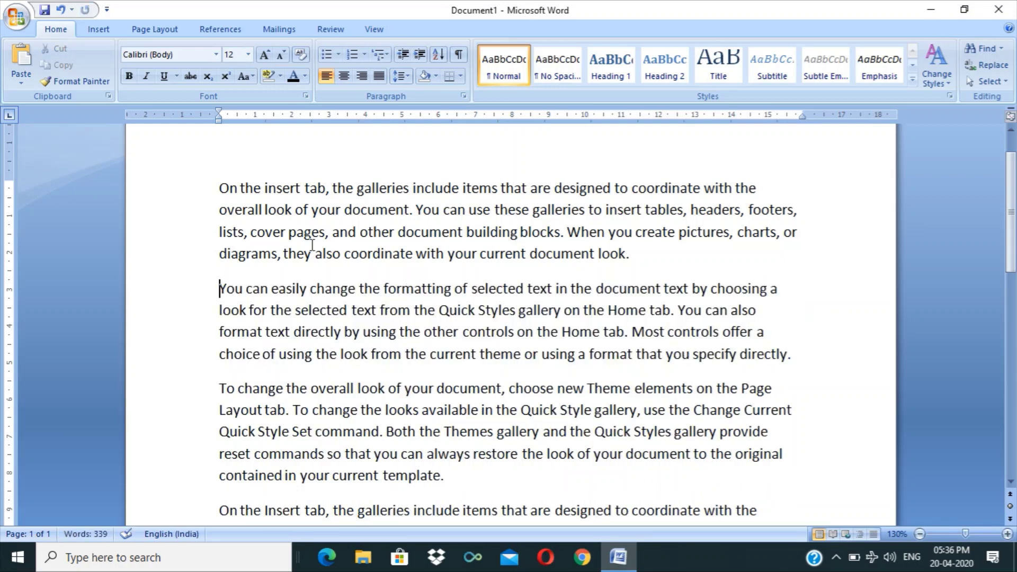
key(ctrl+z)
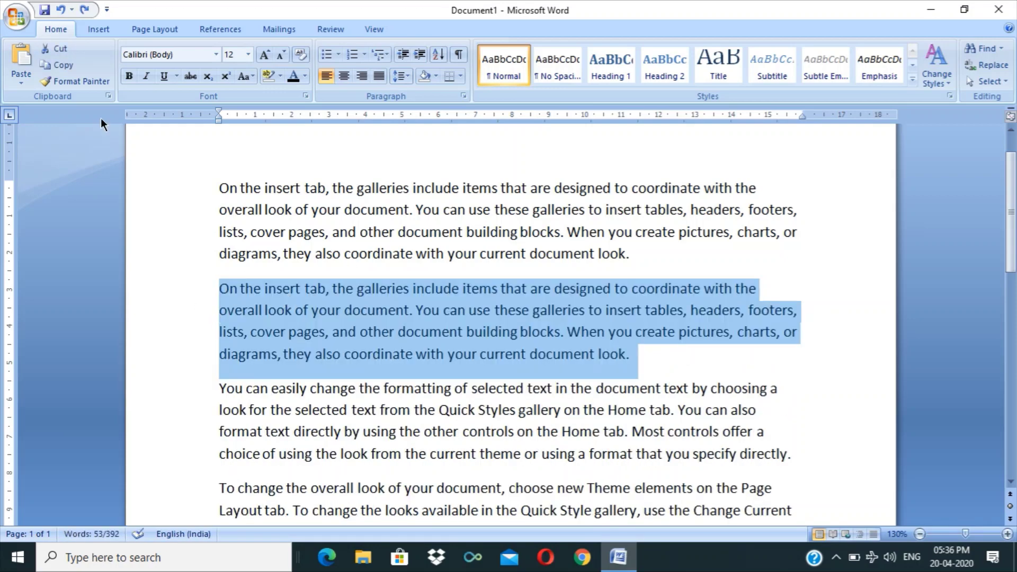
Step: Cut the duplicate second paragraph, undo the cut and cut it again
click(66, 51)
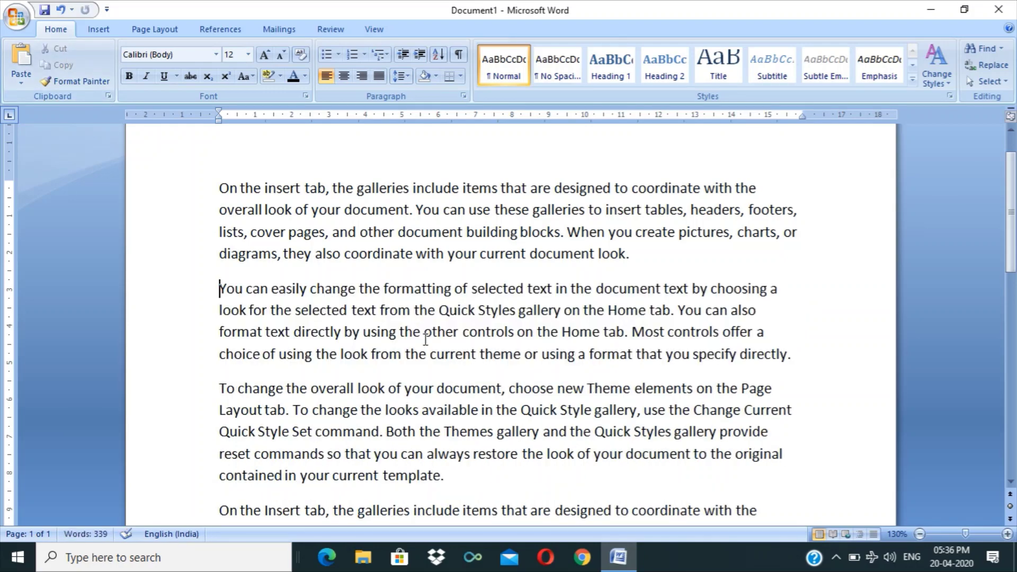
key(ctrl+z)
key(ctrl+x)
Step: Change the font color of the first paragraph to red
drag(219, 188, 683, 278)
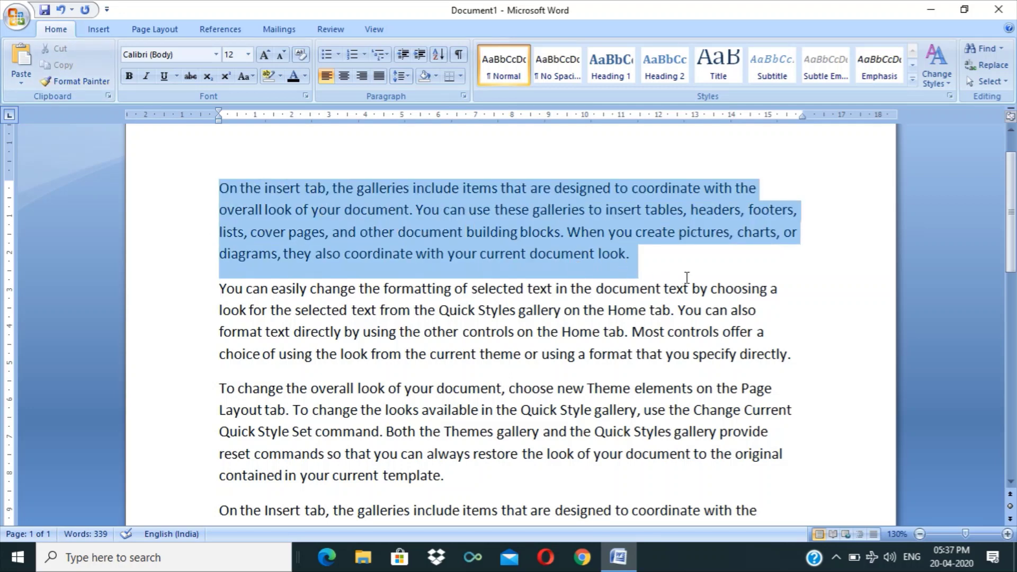
click(305, 81)
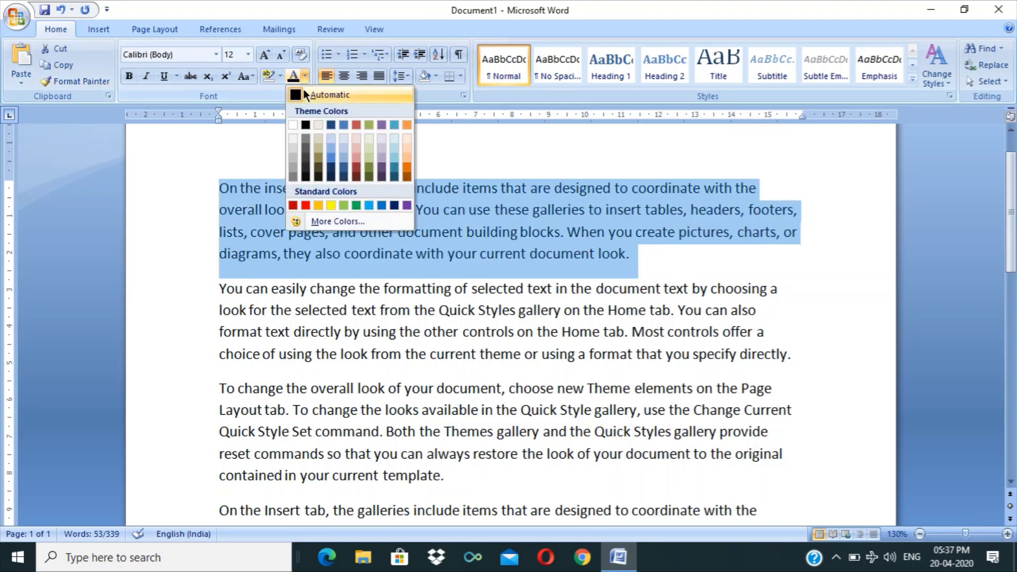
click(309, 204)
Step: Copy the first paragraph's red formatting onto the paragraph beginning "To change the overall look" with Format Painter
click(77, 81)
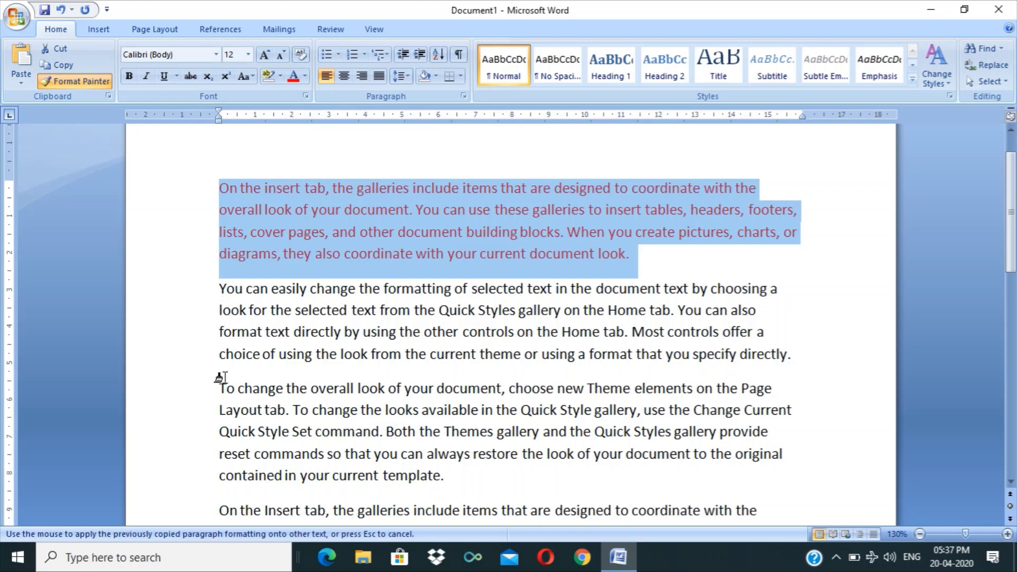
click(212, 388)
drag(212, 388, 456, 471)
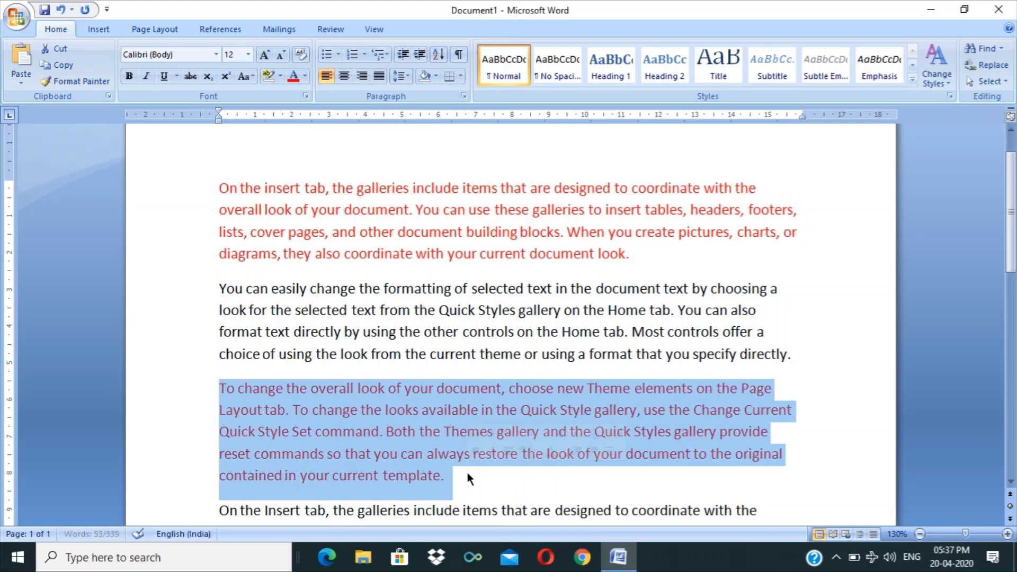
click(513, 478)
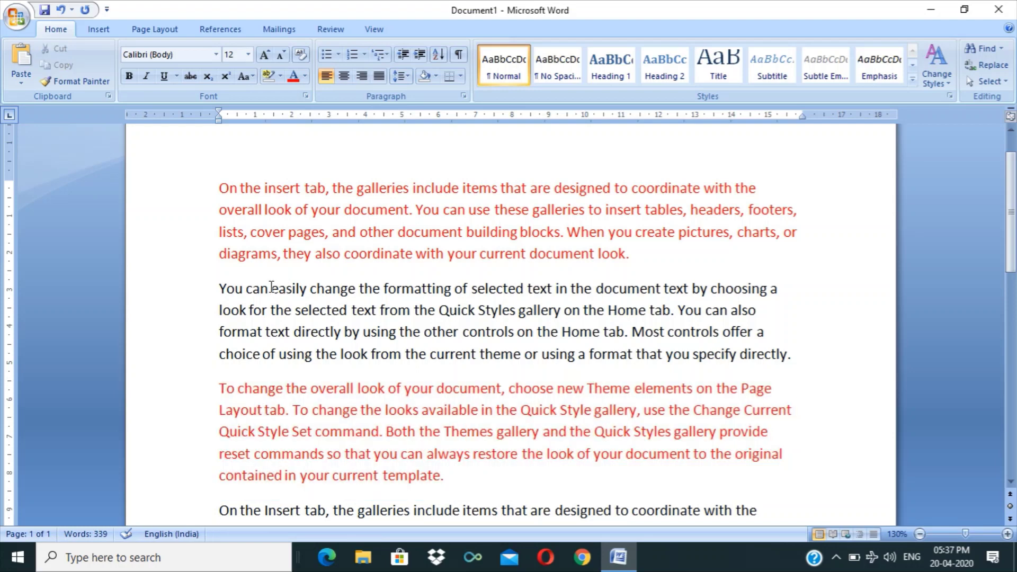
Step: Copy the black formatting of the paragraph beginning "You can easily change" onto the first paragraph with Format Painter
drag(220, 286, 808, 358)
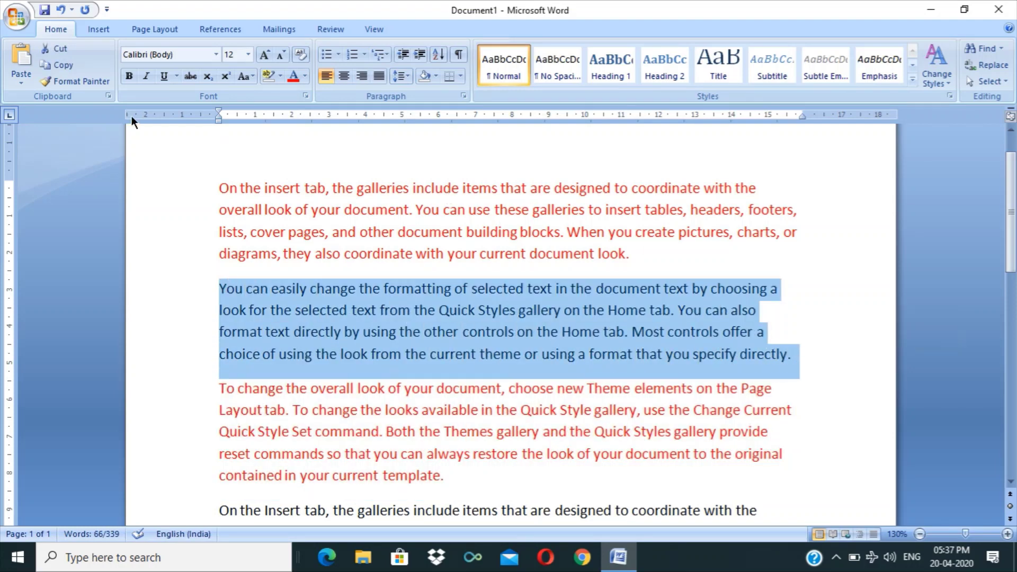
click(94, 84)
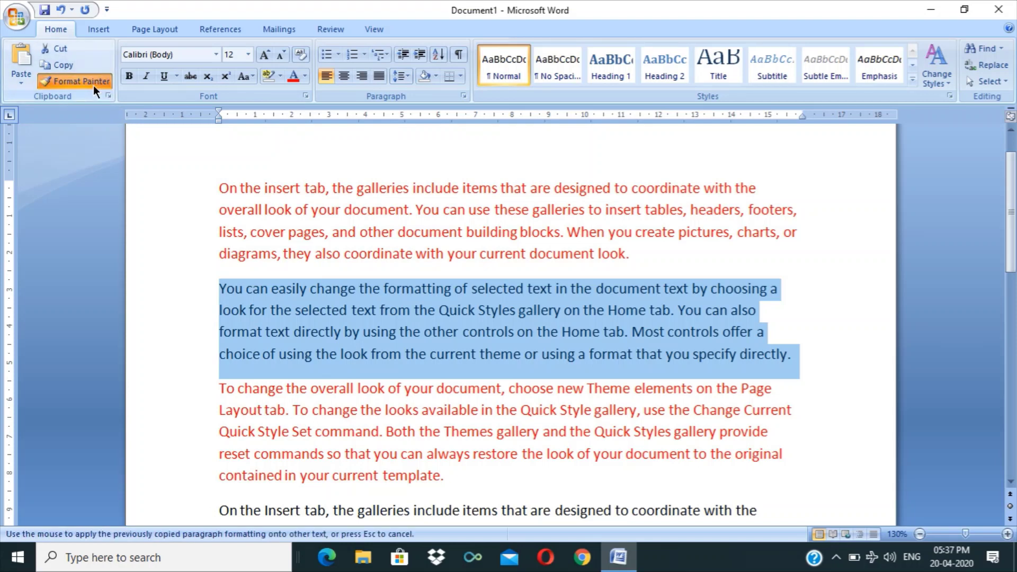
mouse_move(212, 190)
mouse_down()
mouse_move(402, 253)
mouse_move(592, 263)
mouse_up()
click(628, 288)
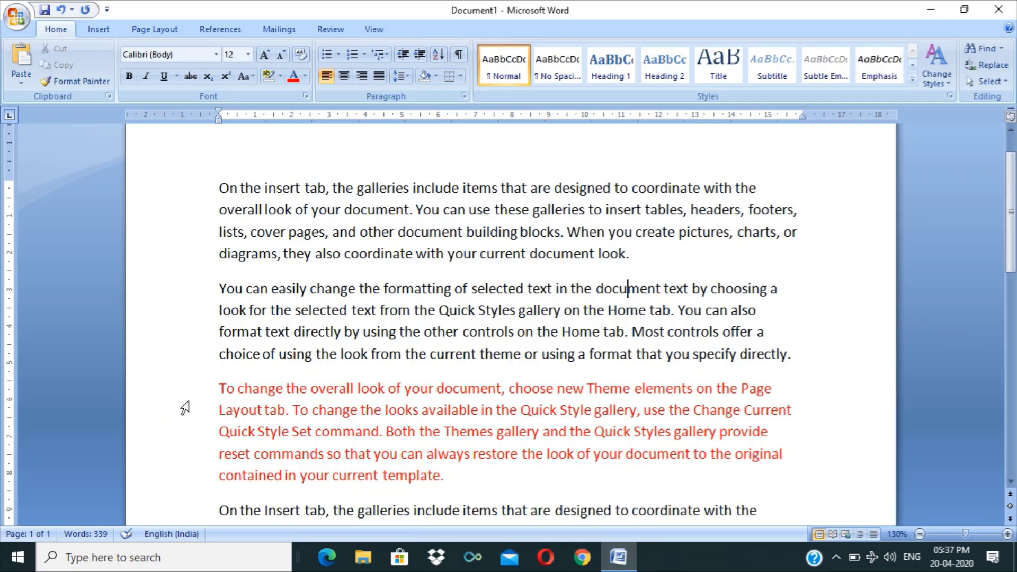
Step: Apply the black text formatting to the red third paragraph with Format Painter
click(89, 85)
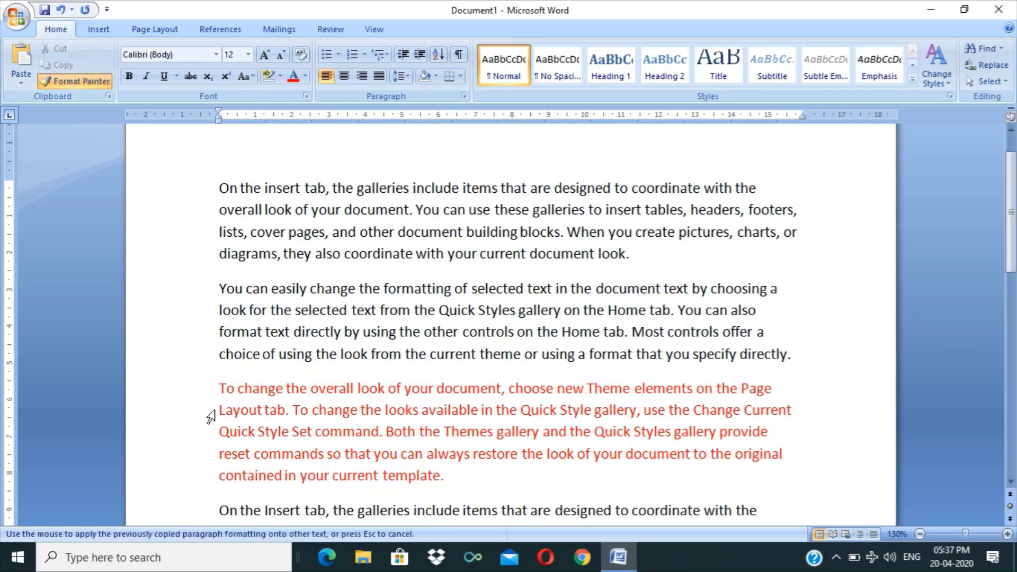
mouse_move(215, 353)
mouse_down()
mouse_move(261, 411)
mouse_move(524, 494)
mouse_up()
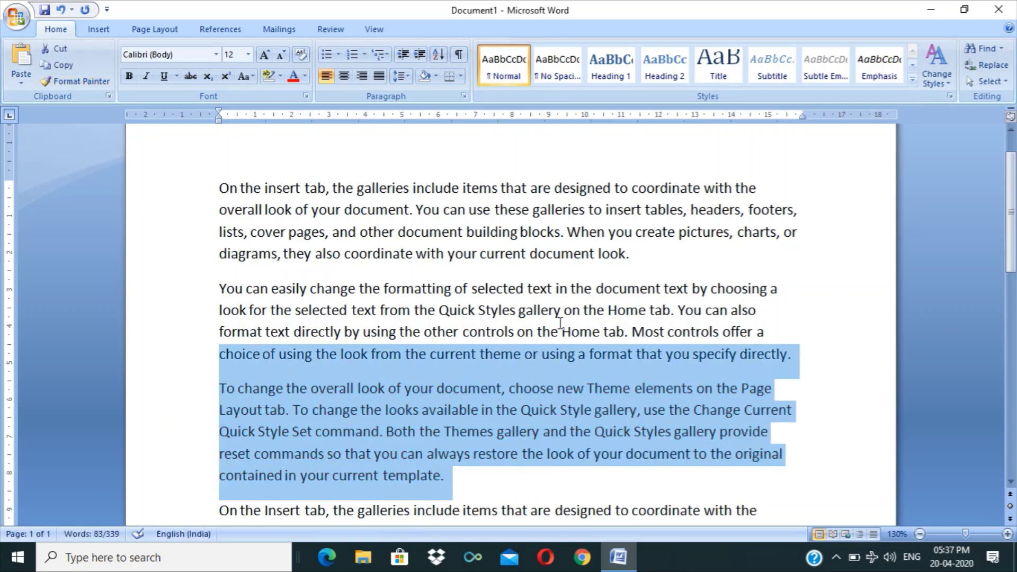
click(576, 274)
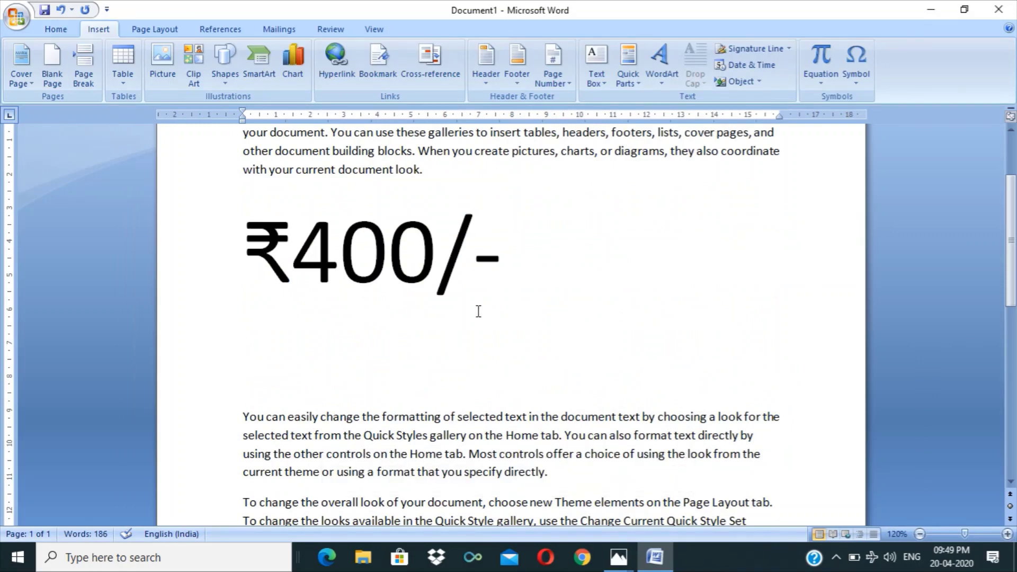
Step: Add the shortcut note "Ctrl + Alt + $" on the blank line below ₹400/- and remove the extra empty line
click(291, 294)
key(shift+Left)
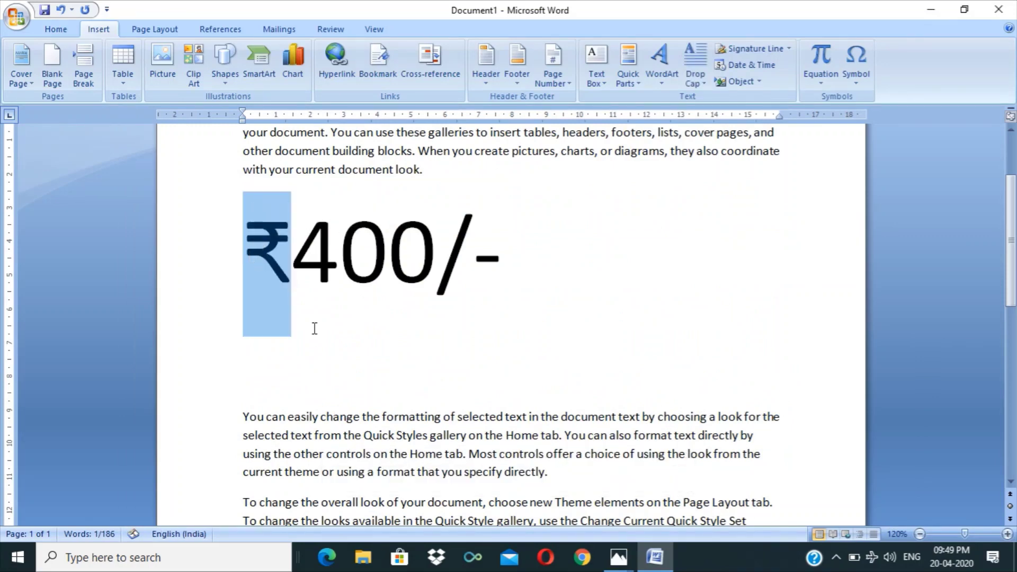
click(297, 360)
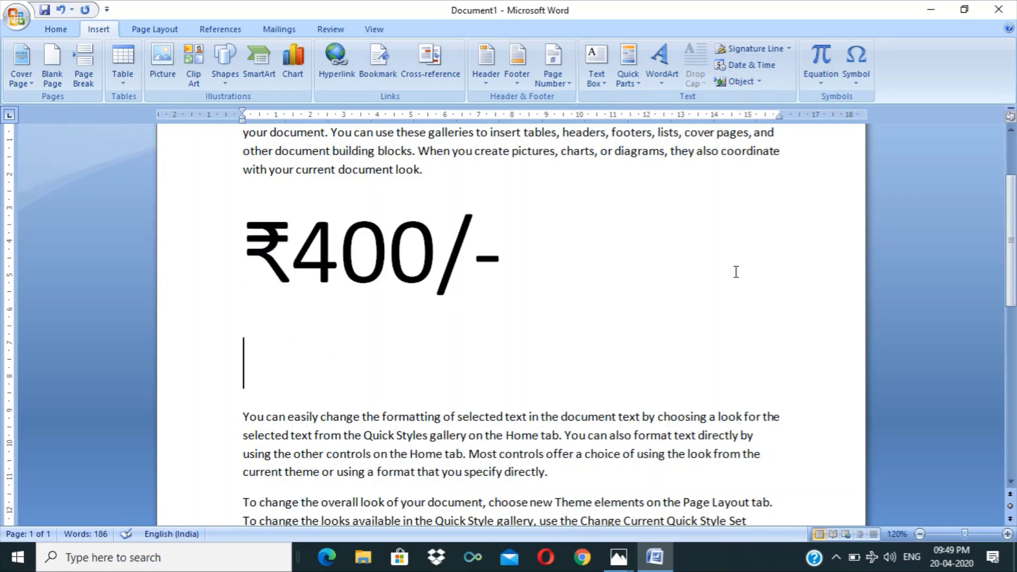
click(854, 78)
click(854, 78)
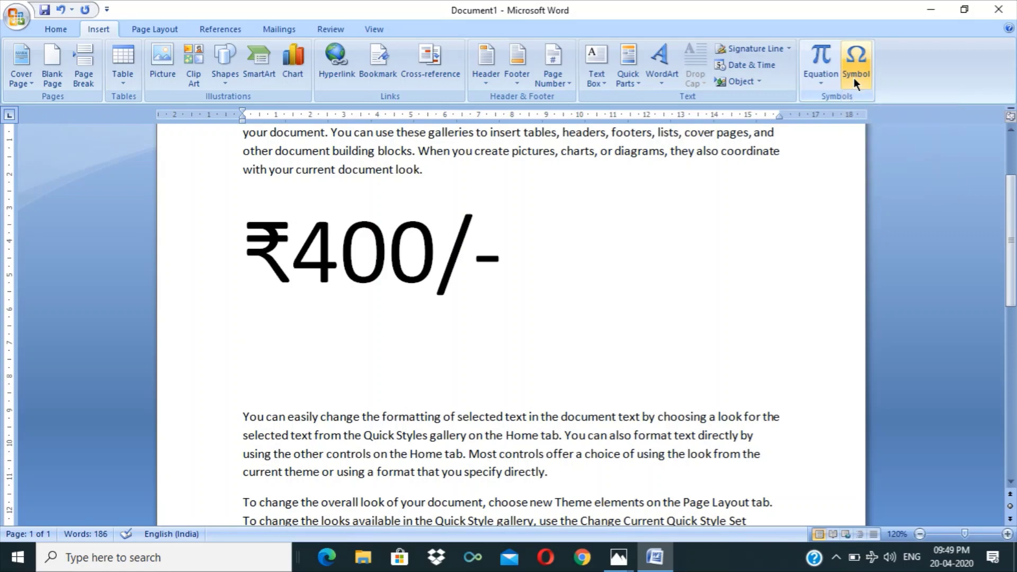
click(853, 78)
click(69, 27)
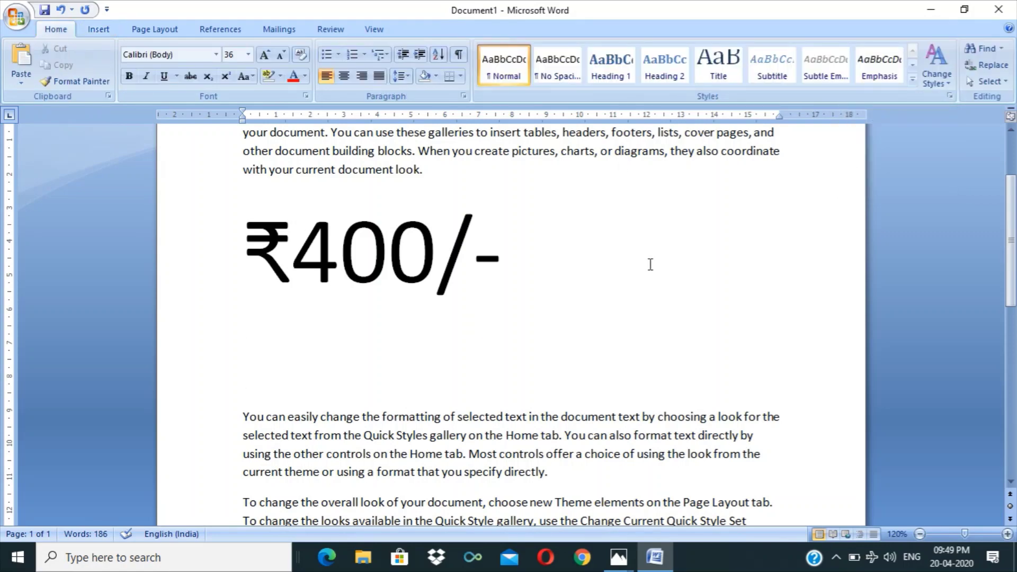
text(Ctrl + Alt + $)
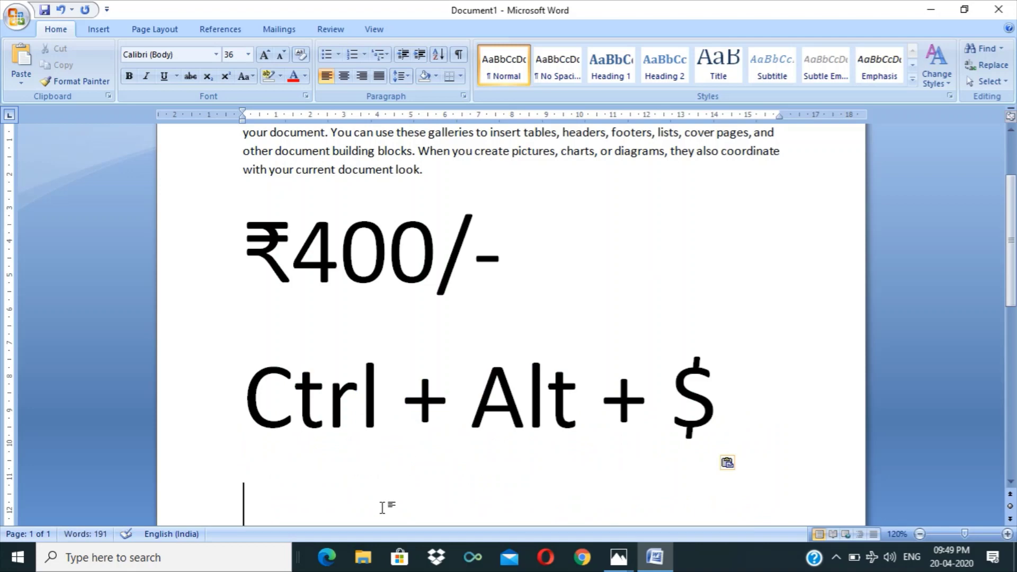
key(BackSpace)
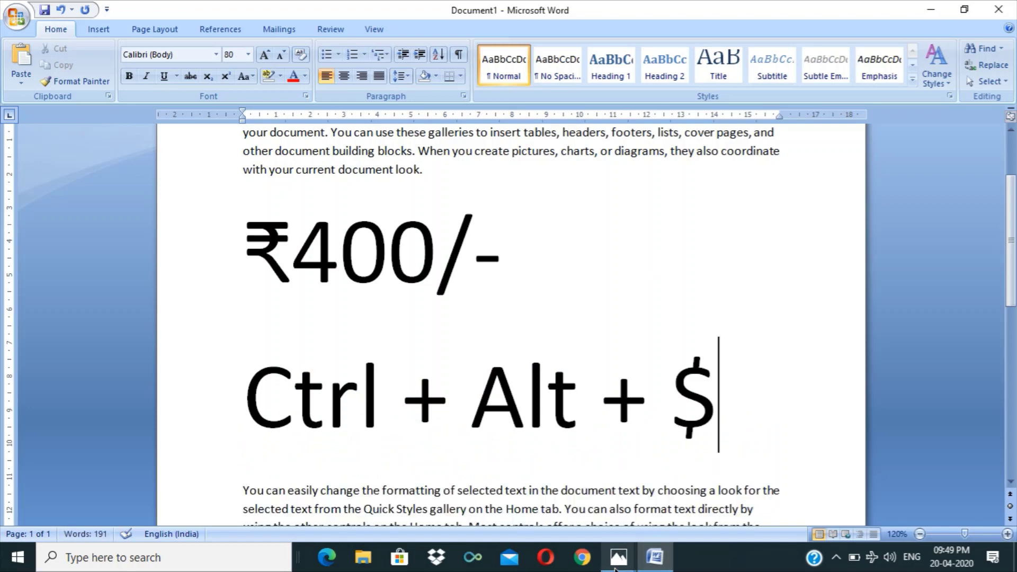
Step: Switch to Photos to view the keyboard image, and close it to return to the document
mouse_move(615, 568)
click(673, 491)
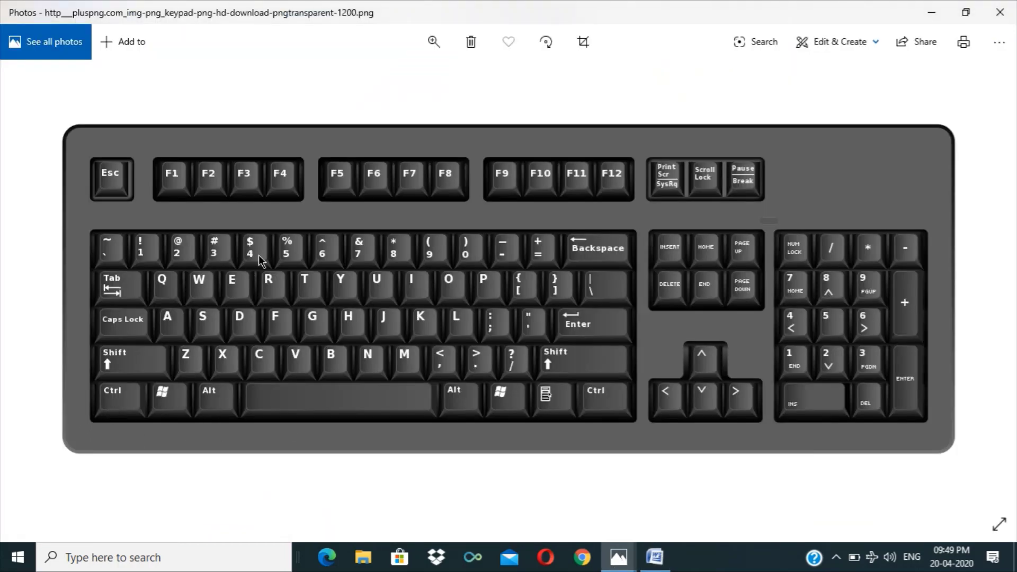
click(1001, 11)
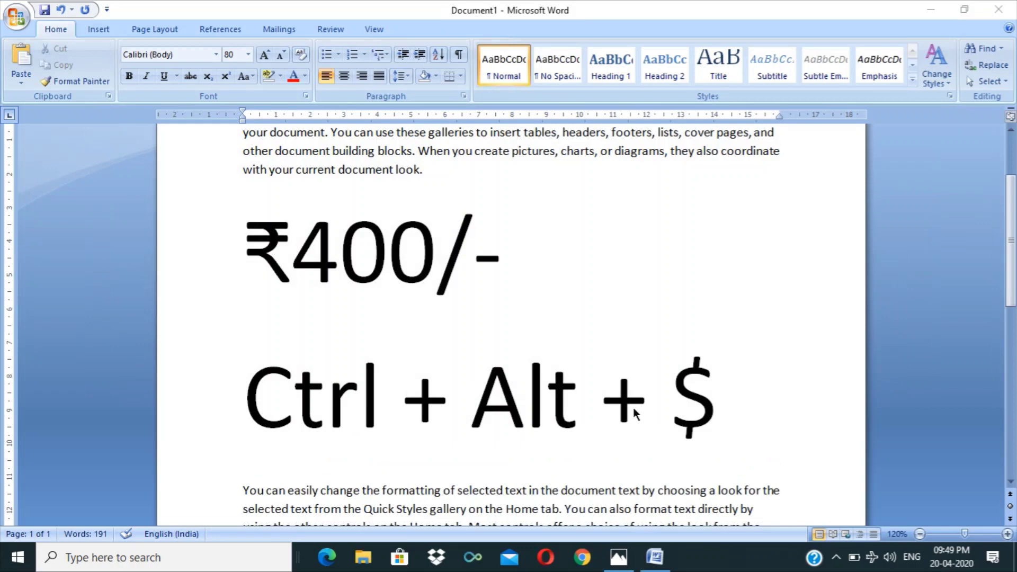
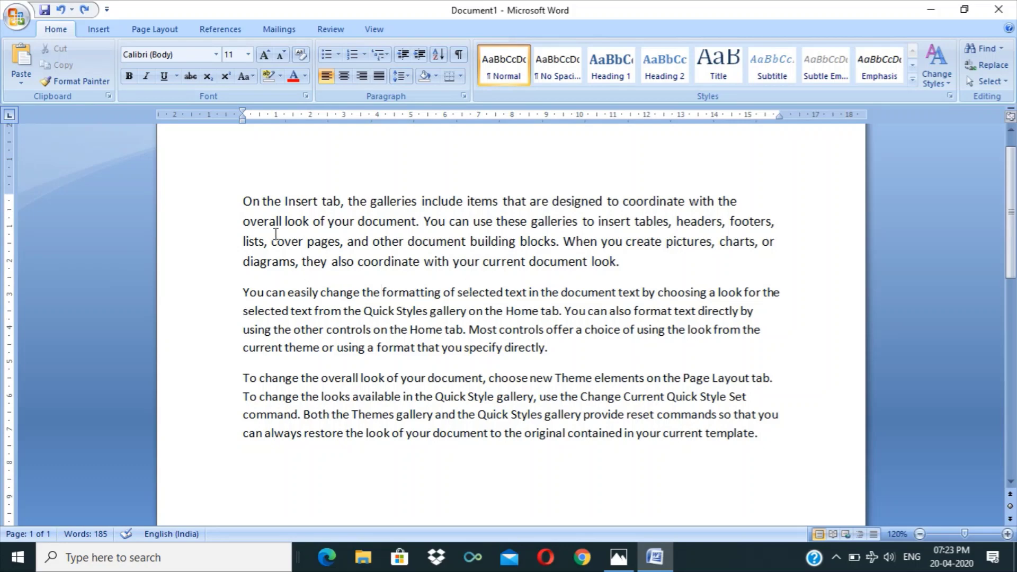
Step: Select the whole document text and justify it between the left and right margins
drag(239, 202, 808, 460)
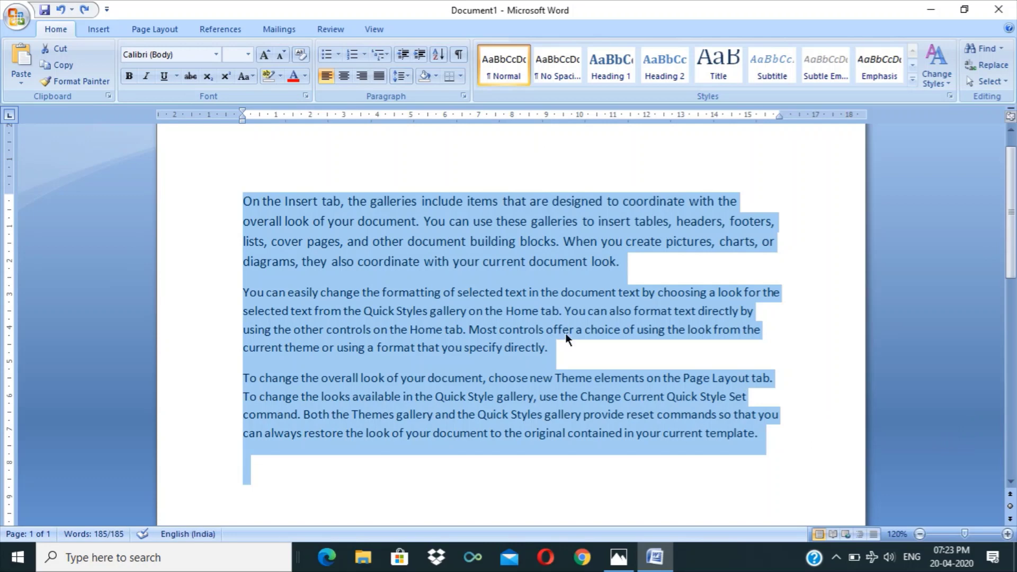
click(597, 313)
drag(621, 262, 240, 200)
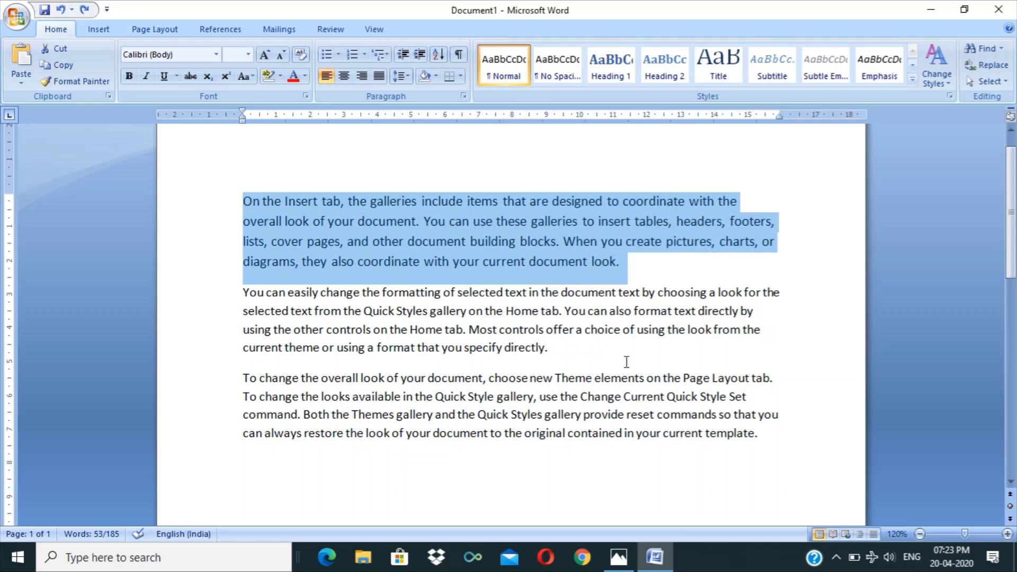
key(ctrl+a)
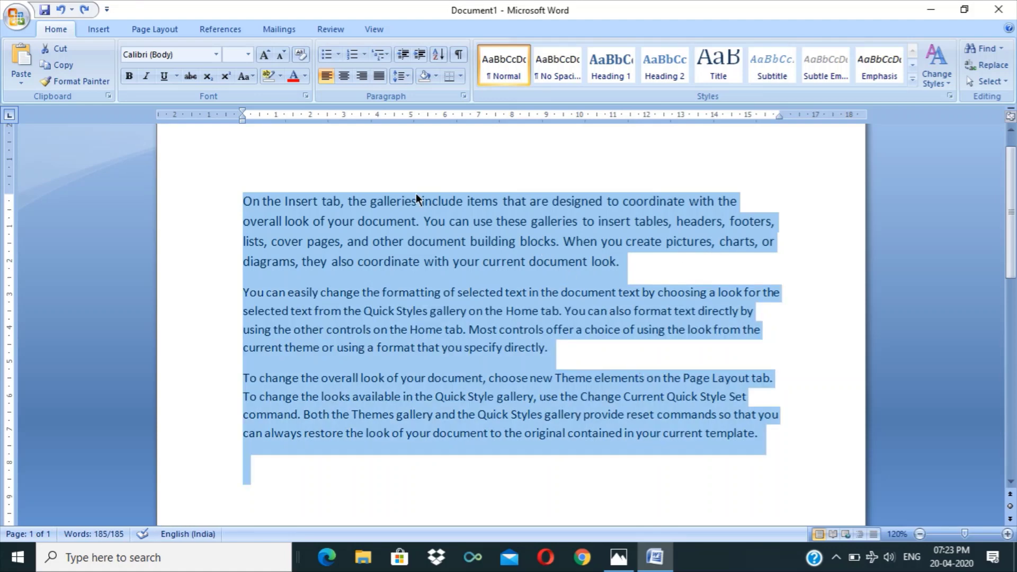
click(380, 76)
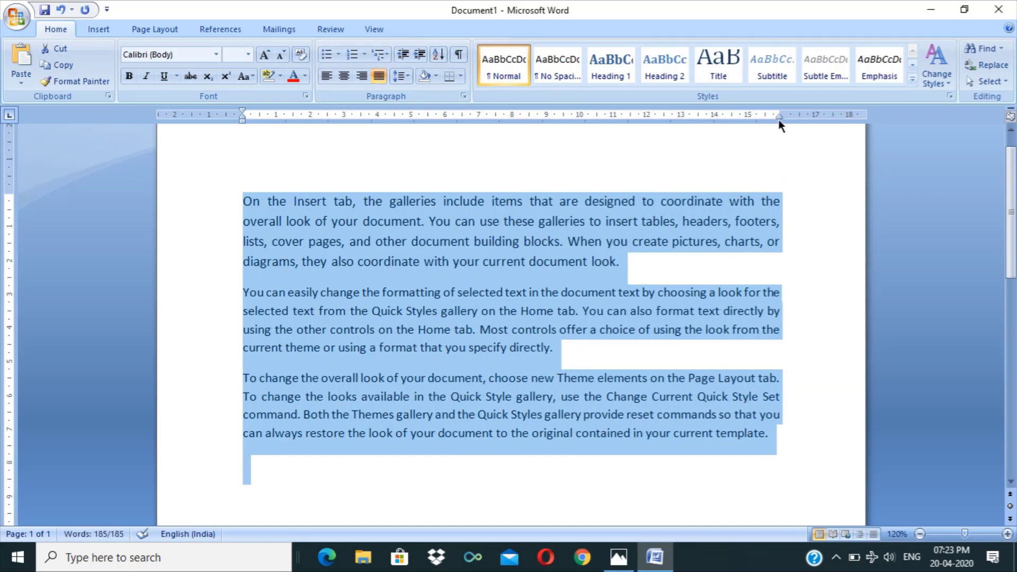
drag(780, 118, 781, 118)
drag(240, 123, 240, 122)
Step: Try right and centered alignment on all the text, and set it back to left alignment
click(362, 76)
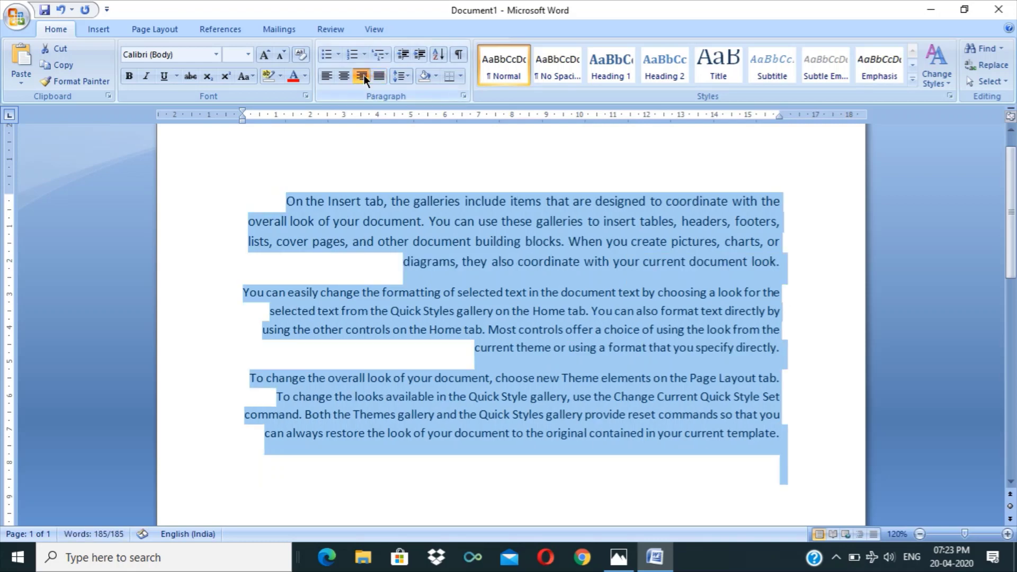
click(339, 77)
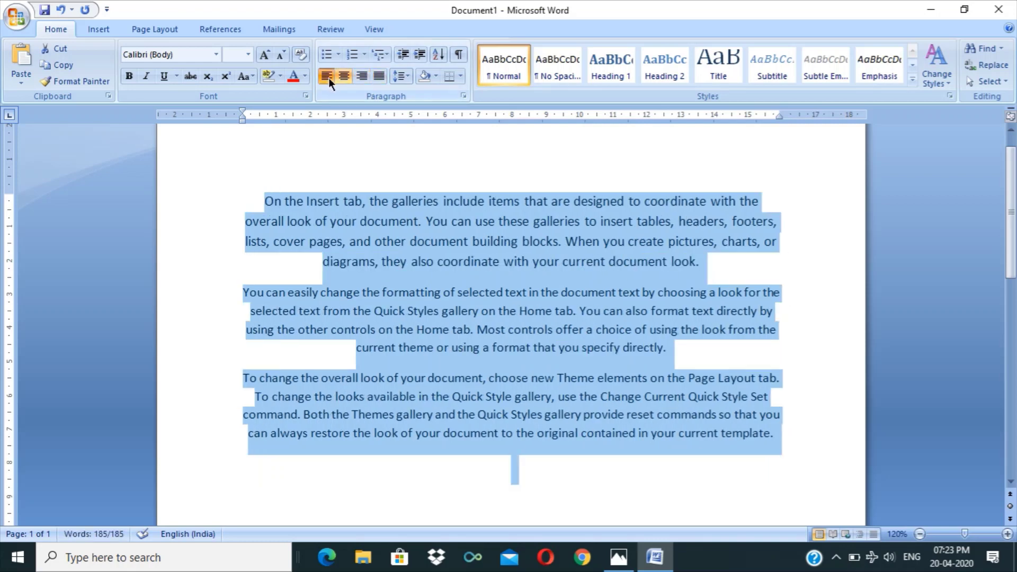
click(328, 77)
Step: Enter the closing "Yours Truly" below the last paragraph, align it right and insert a blank line above it
click(276, 493)
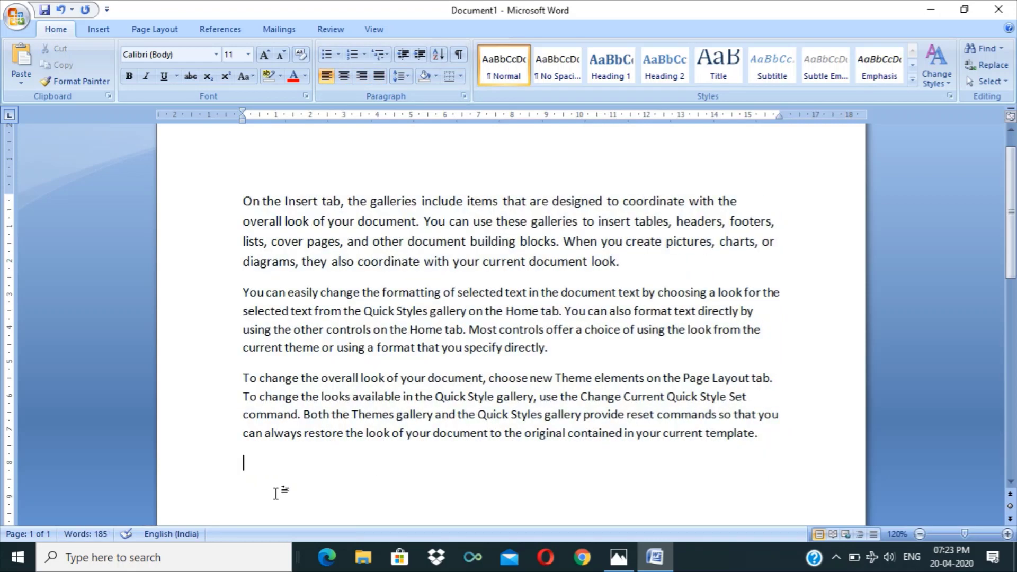
text(Yours Truly)
click(243, 464)
click(366, 74)
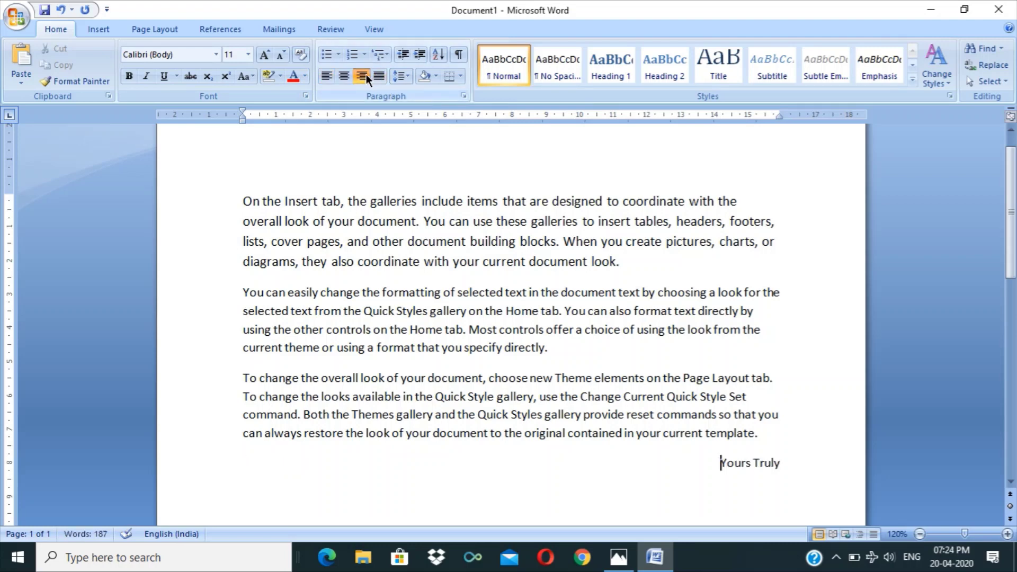
key(Return)
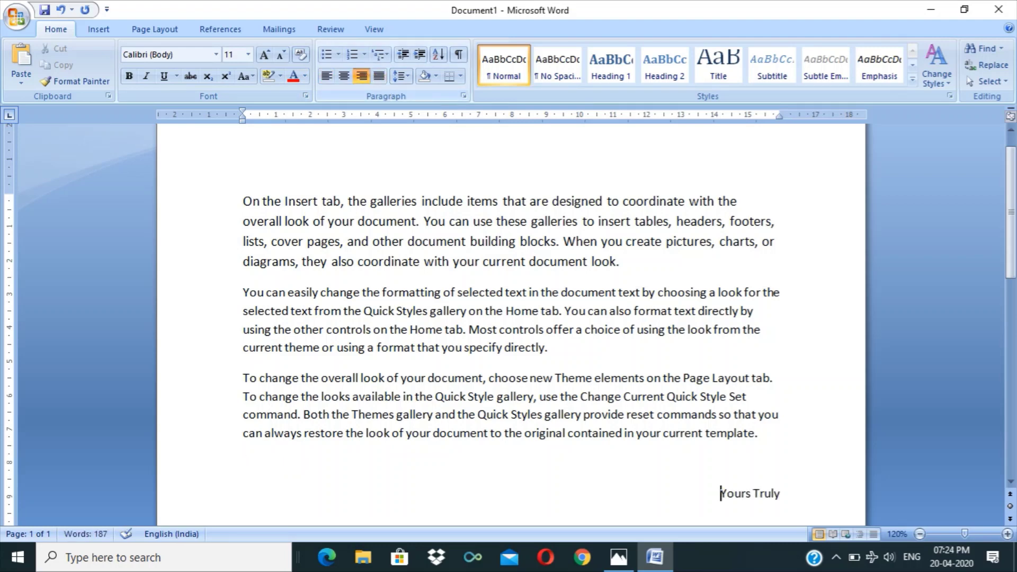
Step: Try left and centered alignment on the "Yours Truly" line, set it back to left and delete the text
key(ctrl+l)
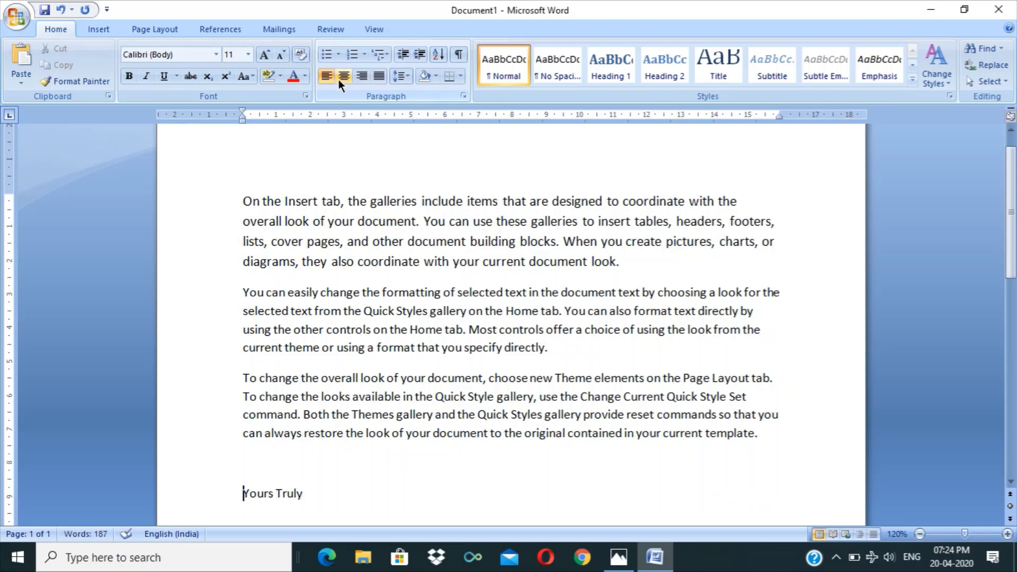
click(341, 79)
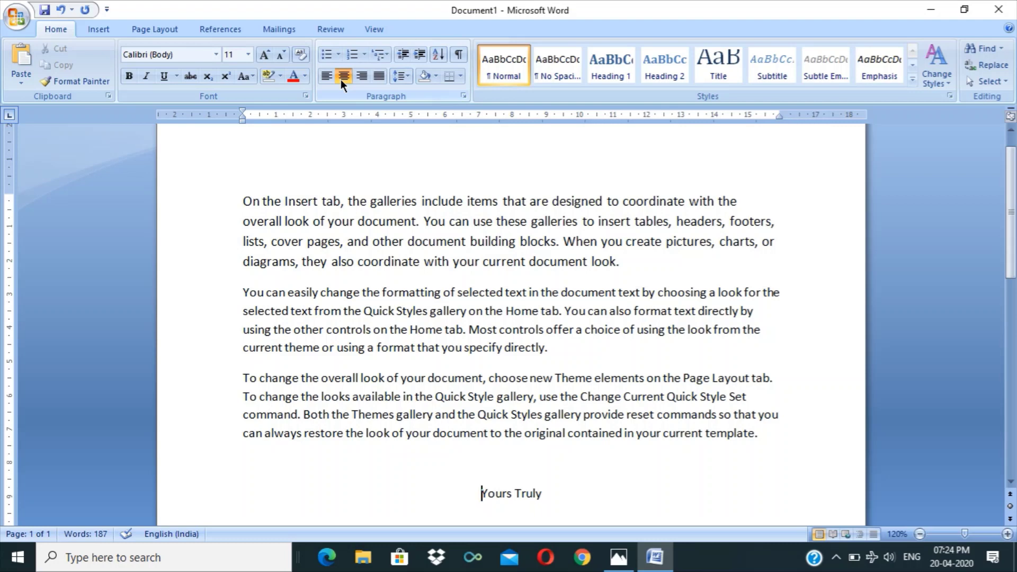
click(328, 77)
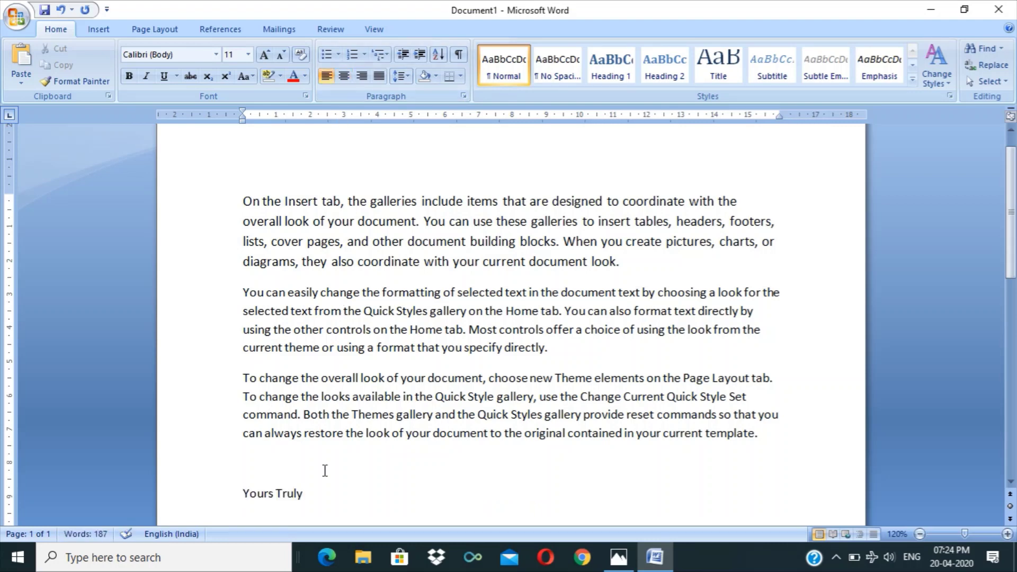
drag(315, 491, 209, 498)
key(Delete)
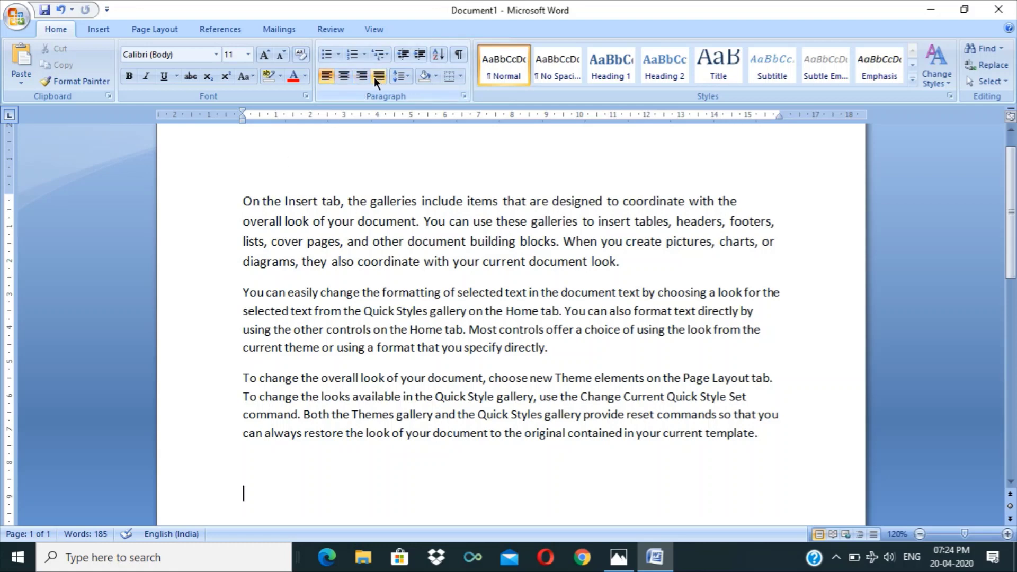
Step: Select the three paragraphs, look through the numbering and bullet libraries, and apply the 1) 2) 3) numbering style
drag(244, 200, 763, 426)
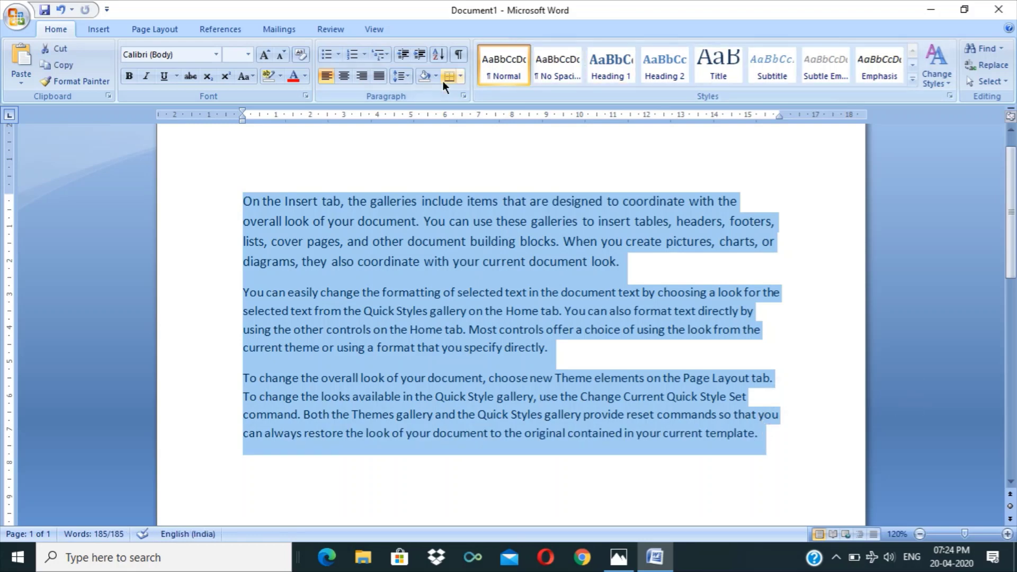
click(361, 59)
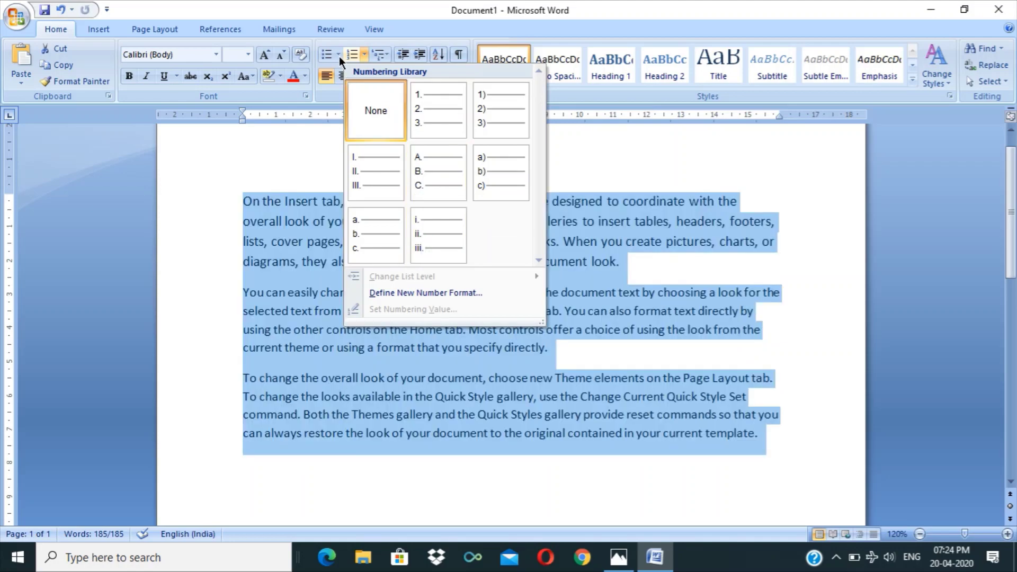
click(338, 55)
click(338, 55)
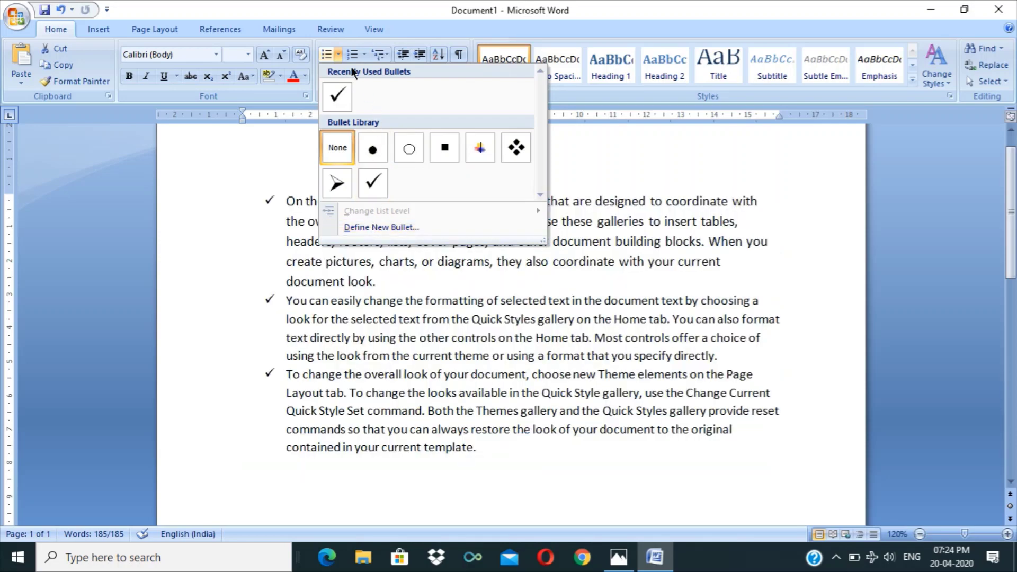
click(365, 54)
click(366, 53)
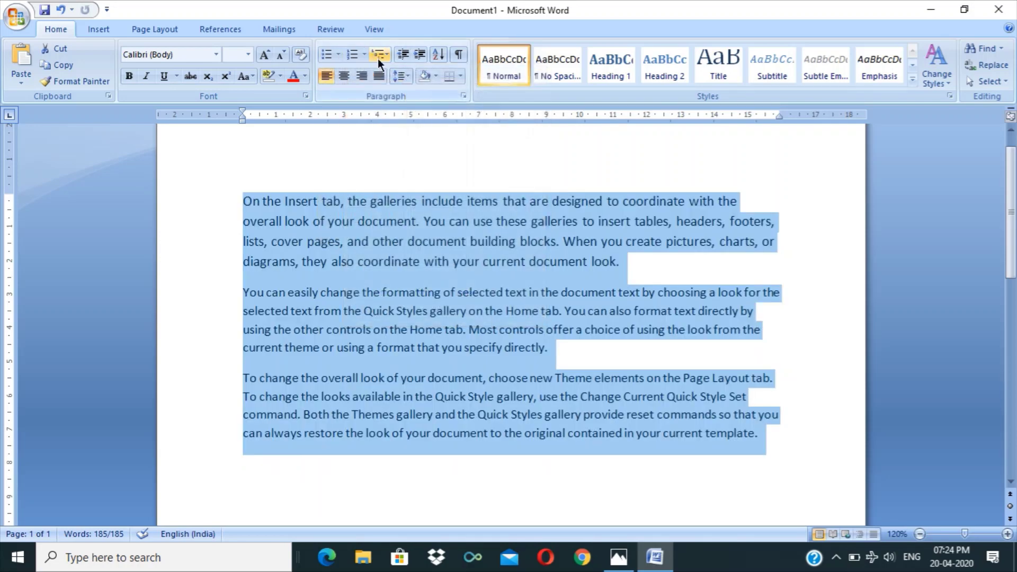
click(364, 53)
click(484, 123)
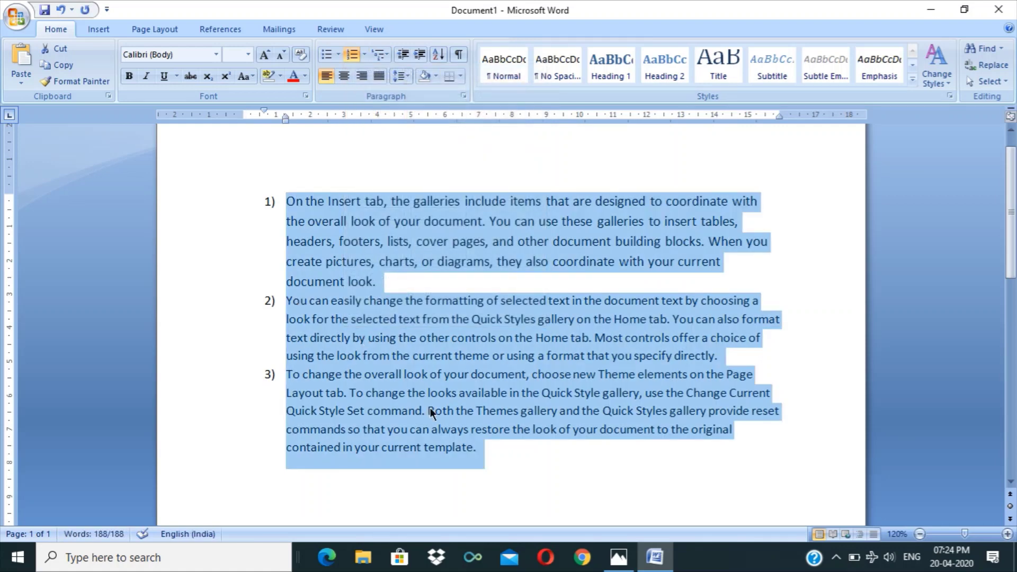
Step: Select the whole document, try moving the numbered list's left and first-line indents on the ruler, and undo the changes
click(242, 125)
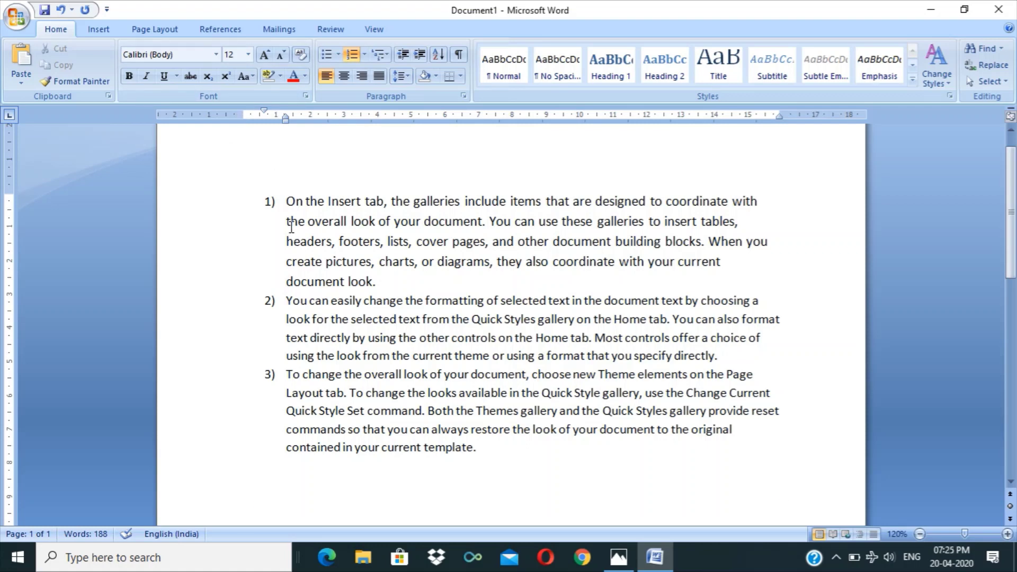
key(ctrl+a)
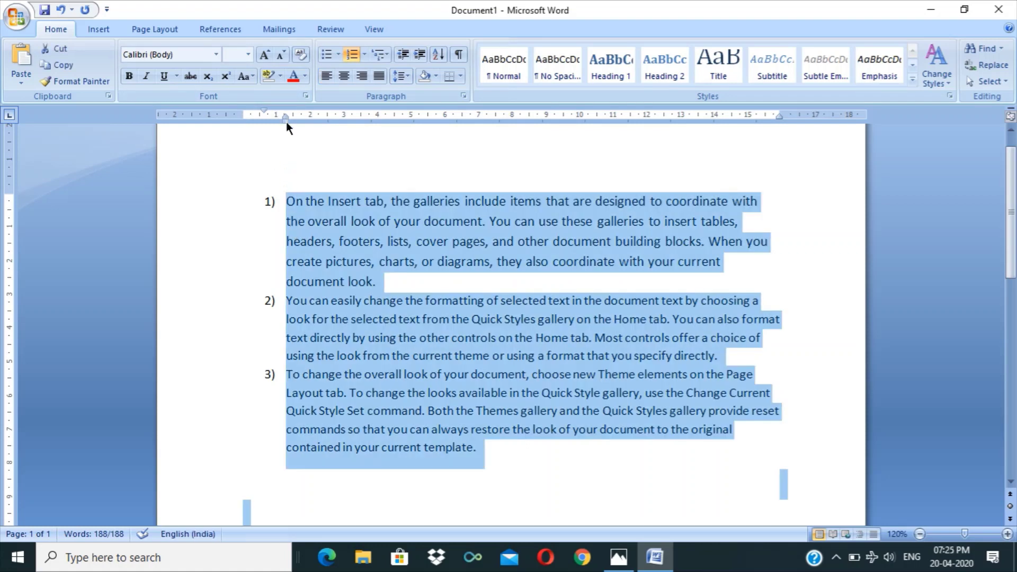
drag(286, 122, 256, 116)
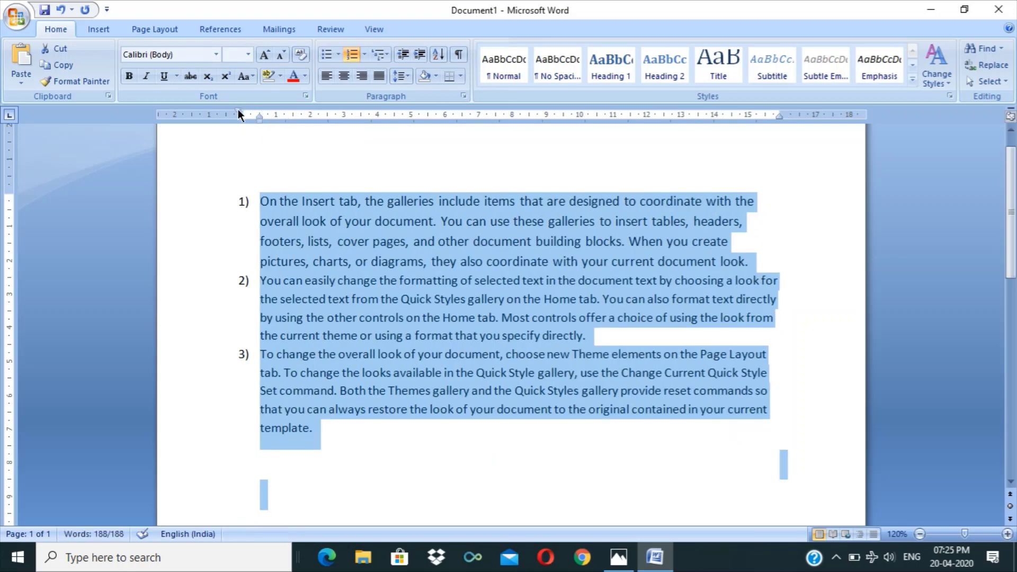
drag(243, 109, 243, 109)
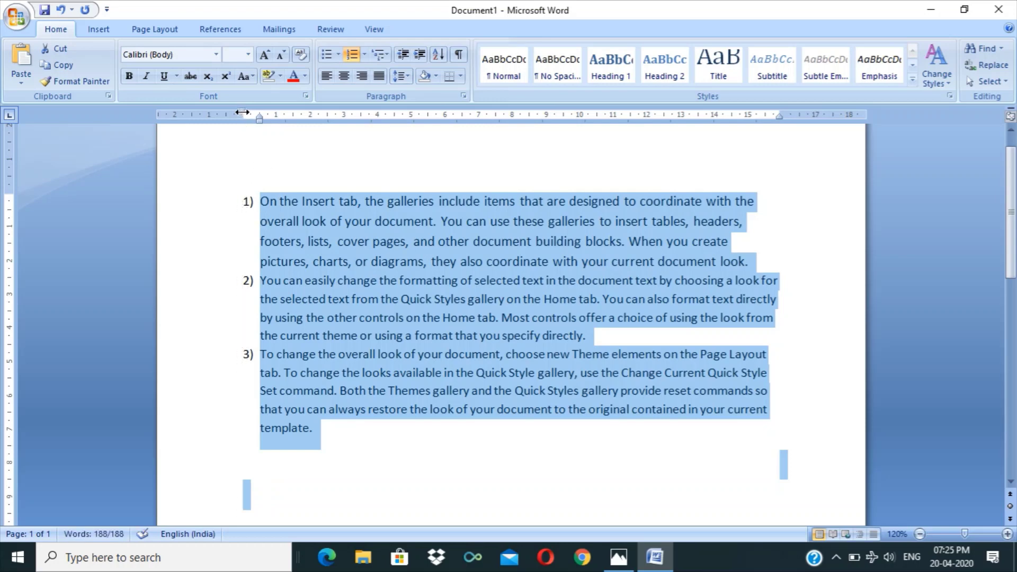
drag(242, 110, 251, 111)
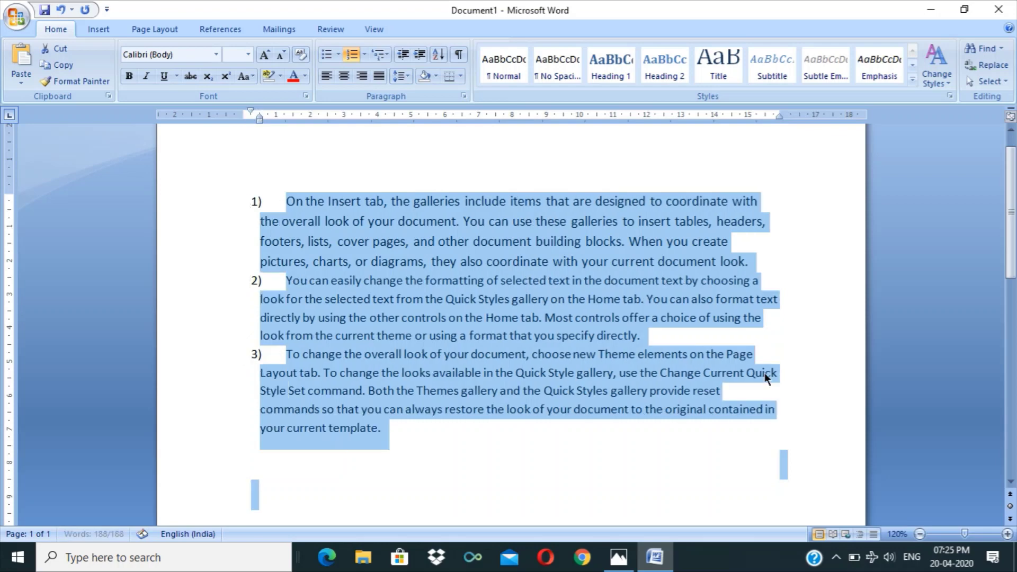
key(ctrl+z)
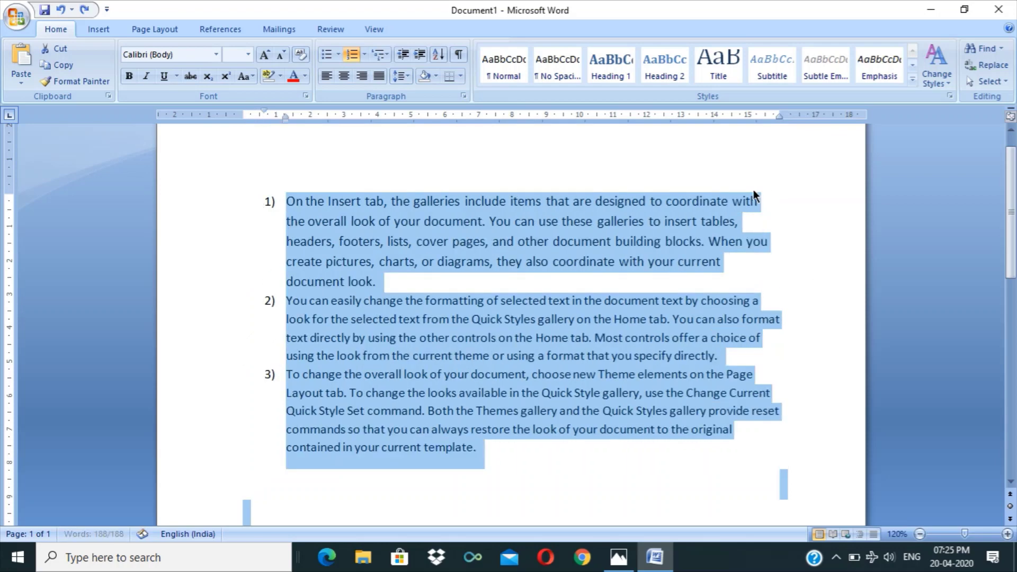
Step: Set the list's left indent so the numbers start at the left margin, and justify all the text
drag(285, 119, 244, 112)
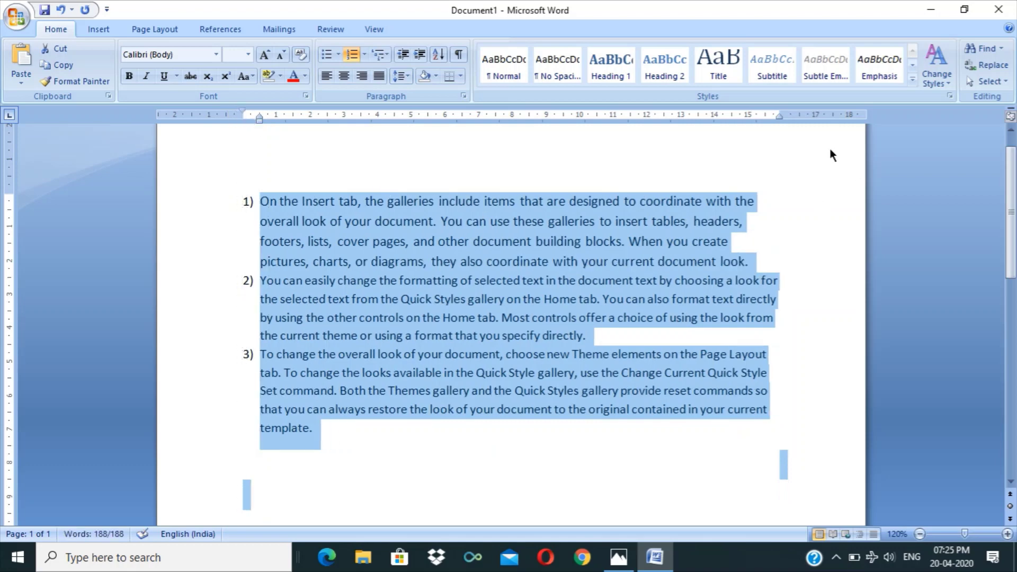
click(779, 117)
key(ctrl+j)
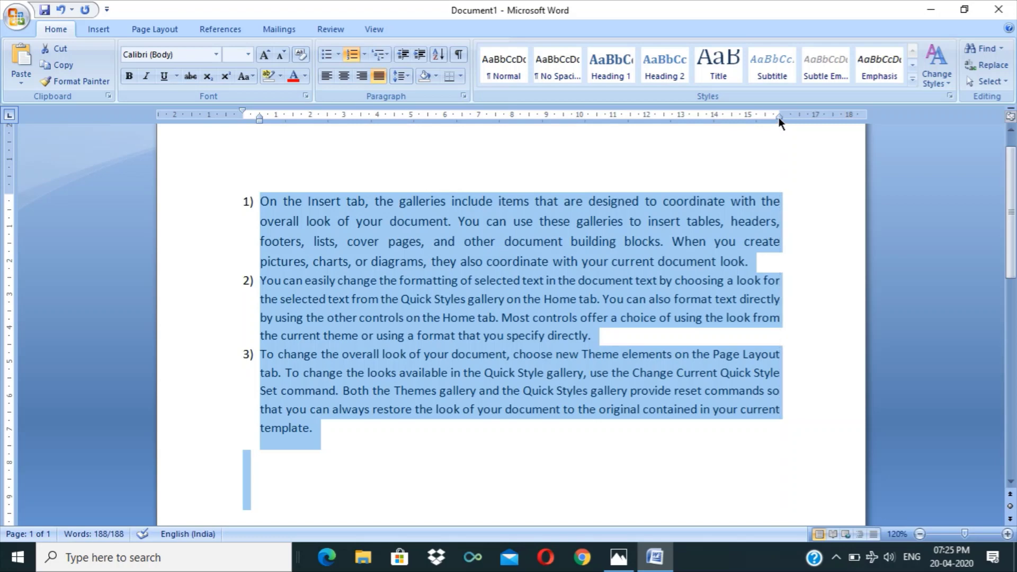
click(243, 112)
click(385, 473)
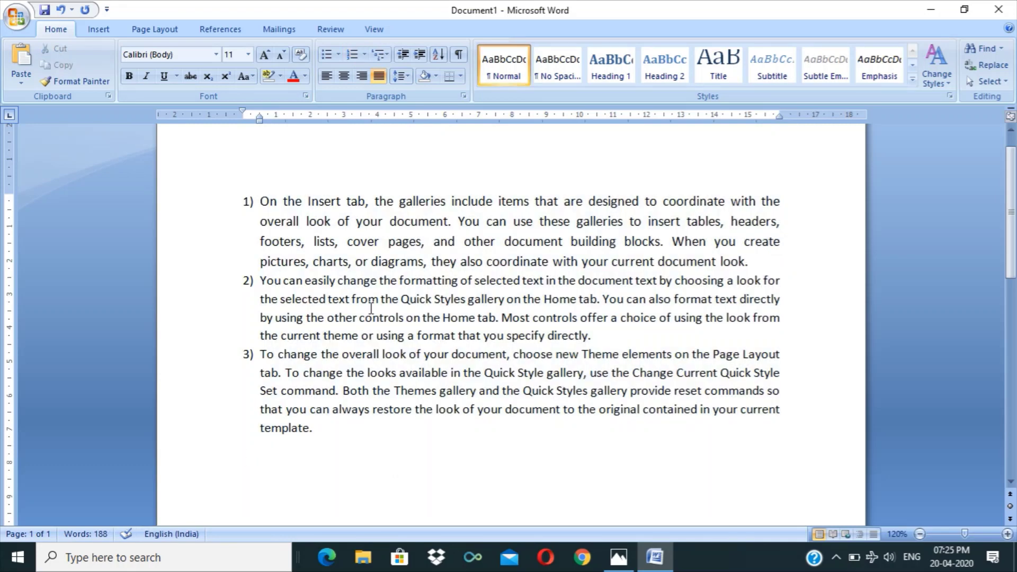
Step: Try adding blank lines after the first and second numbered items, and remove them again
click(750, 263)
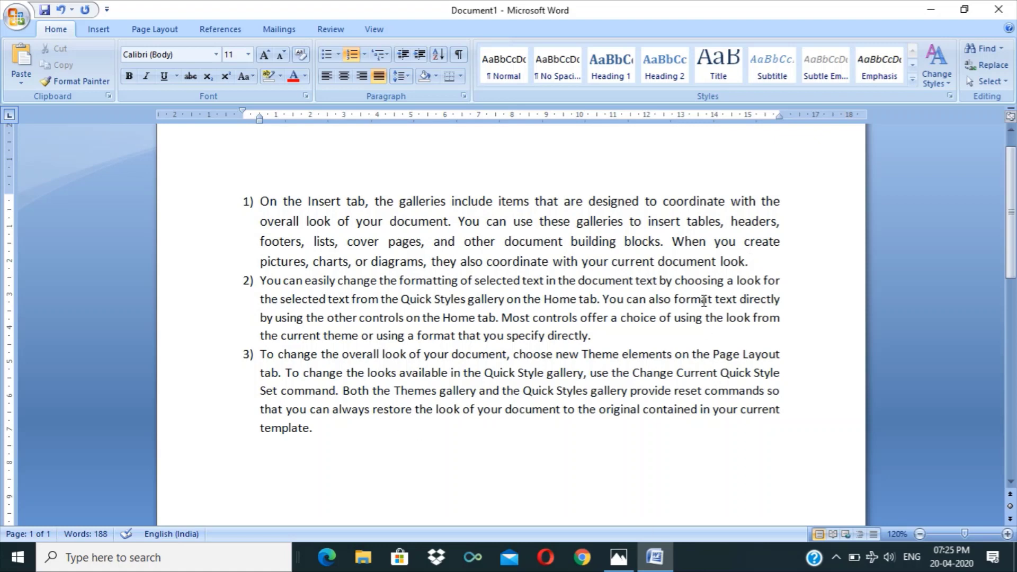
key(Return)
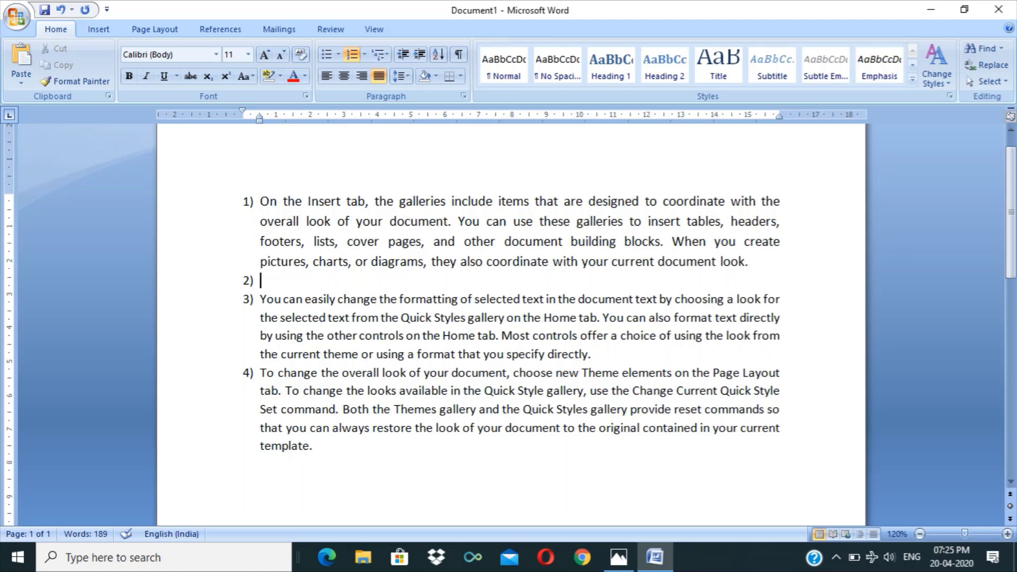
key(BackSpace)
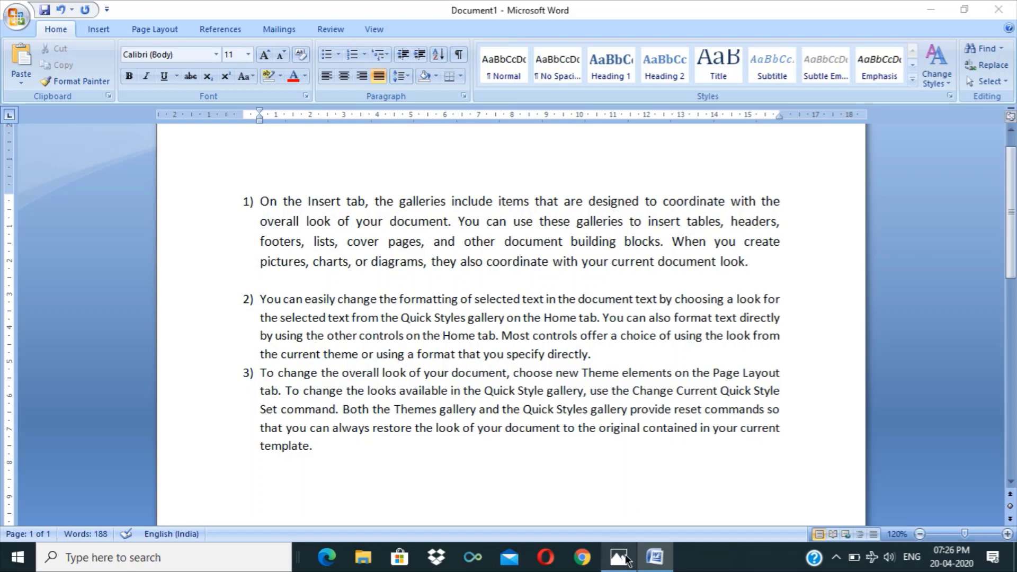
click(625, 559)
click(654, 556)
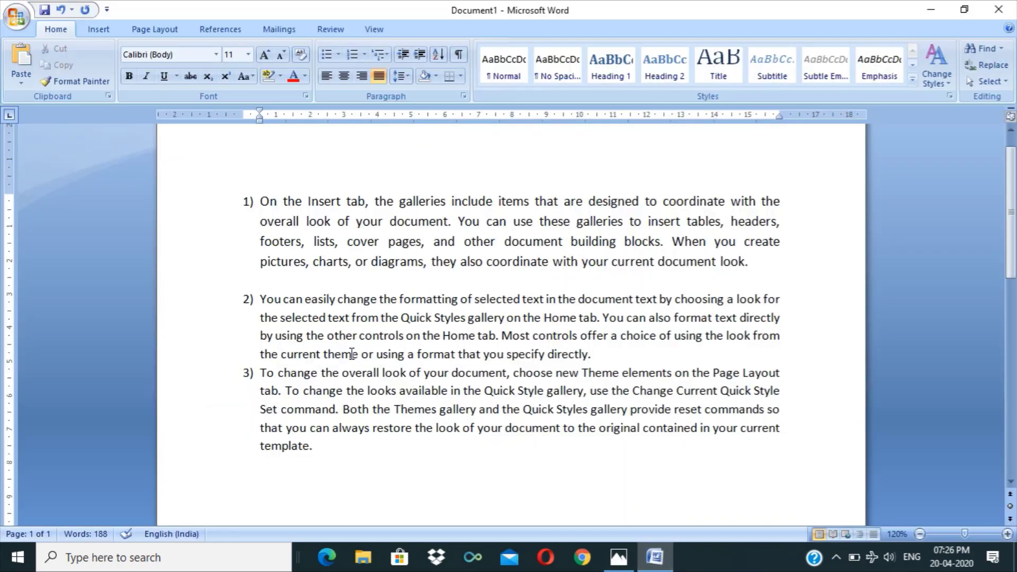
click(599, 355)
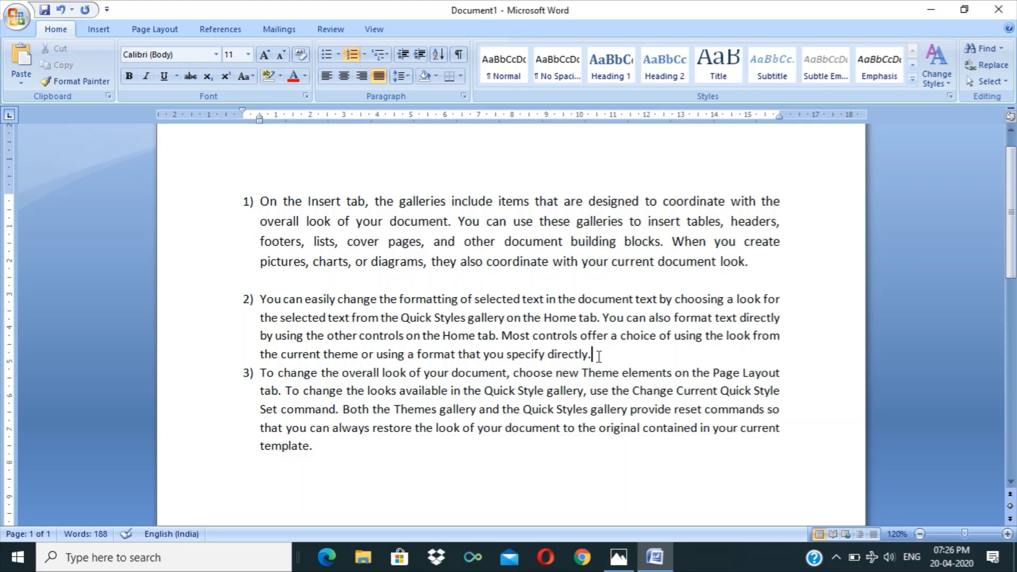
key(Return)
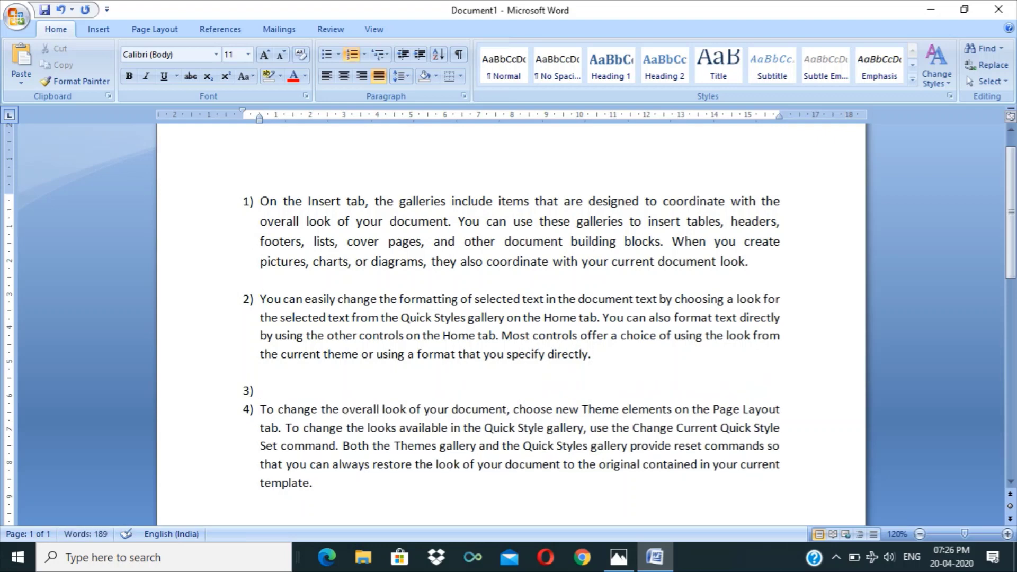
key(BackSpace)
key(BackSpace)
key(BackSpace)
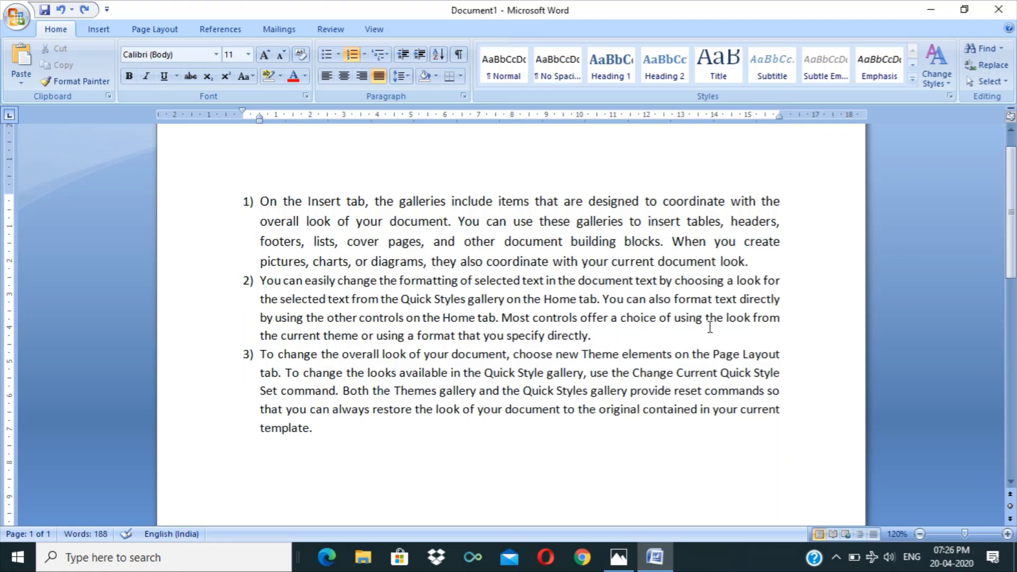
Step: End the numbering after the third item and enter a person's first name on the new unnumbered line
click(378, 430)
key(Return)
key(Return)
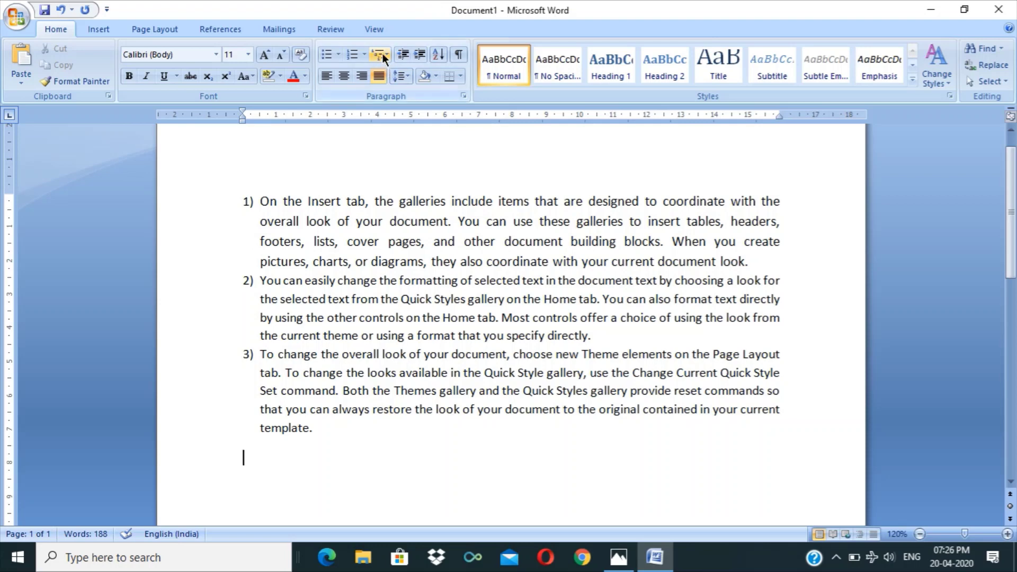
text(Rahul)
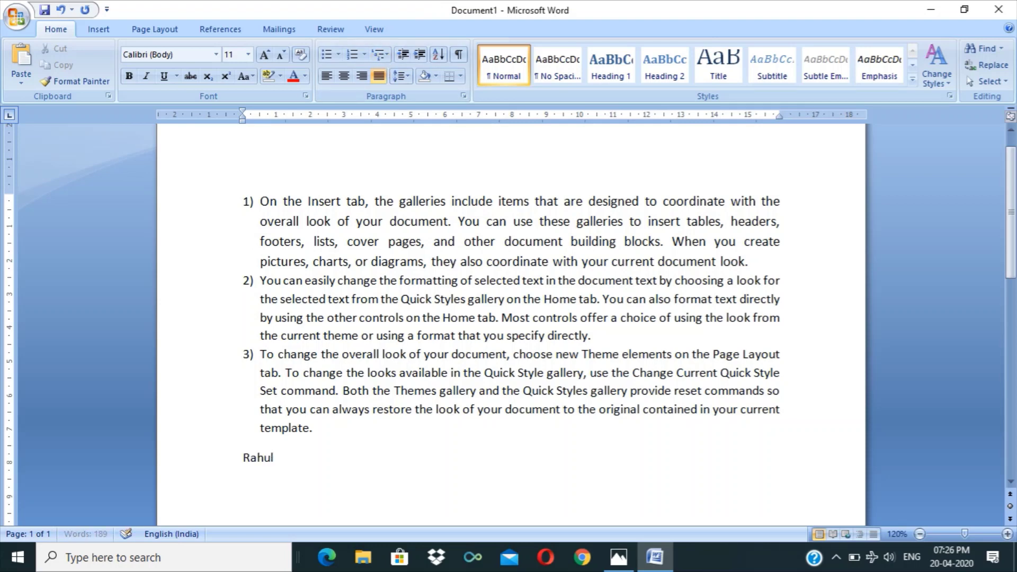
Step: Add the tab-indented lines "Caste" and "Religion" below the first name
key(Return)
key(Tab)
text(caste)
key(Return)
key(Tab)
text(religui)
key(BackSpace)
key(BackSpace)
text(ion)
key(Return)
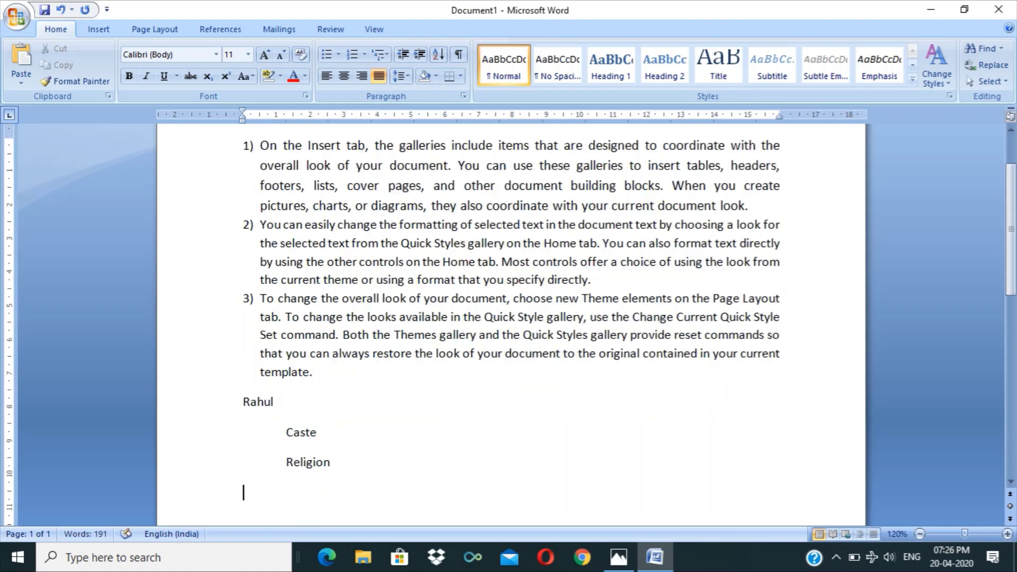
Step: Enter a second person's first name at the left margin, with the indented line "Caste" below it
text(Sahil)
key(Return)
key(Tab)
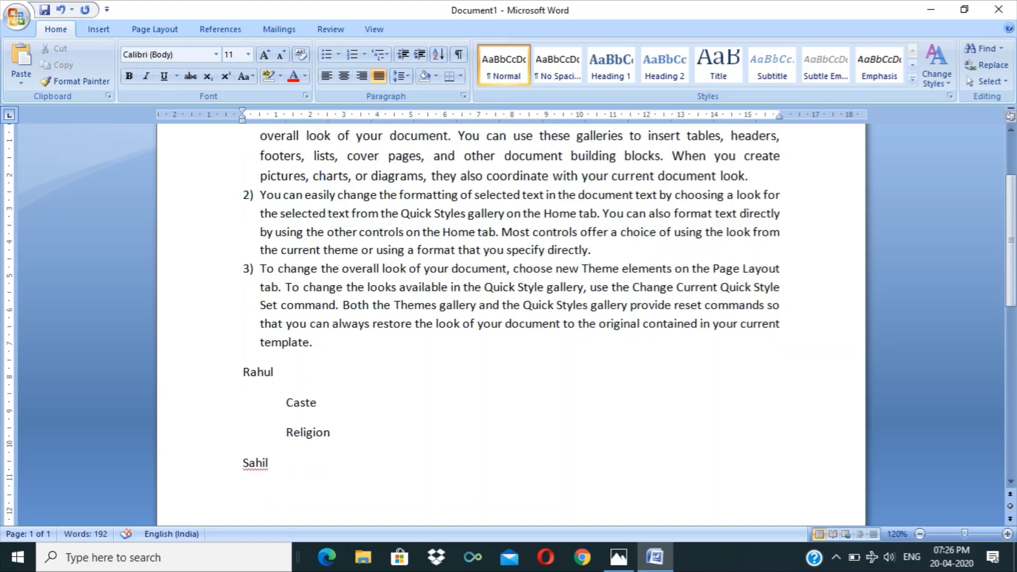
text(caste)
key(Return)
Step: Add the indented line "Religion" under the second name's "Caste" line, correcting its mistyped letters
text(r)
key(Return)
text(REl)
key(BackSpace)
key(BackSpace)
key(BackSpace)
key(BackSpace)
key(BackSpace)
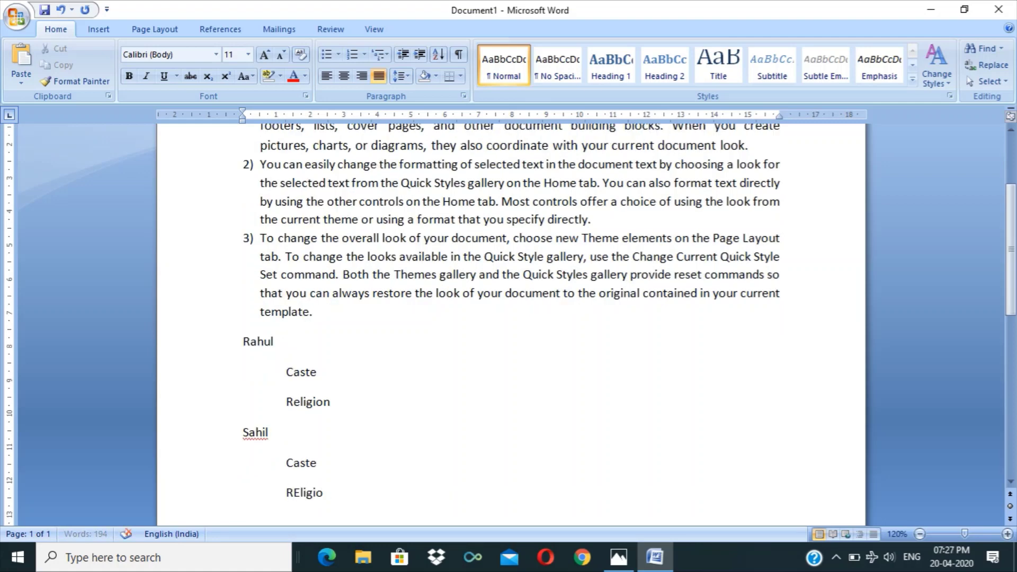
text(eligion)
Step: Highlight the tab indent before the second "Caste" and insert several tab spaces after the word
drag(286, 463, 244, 463)
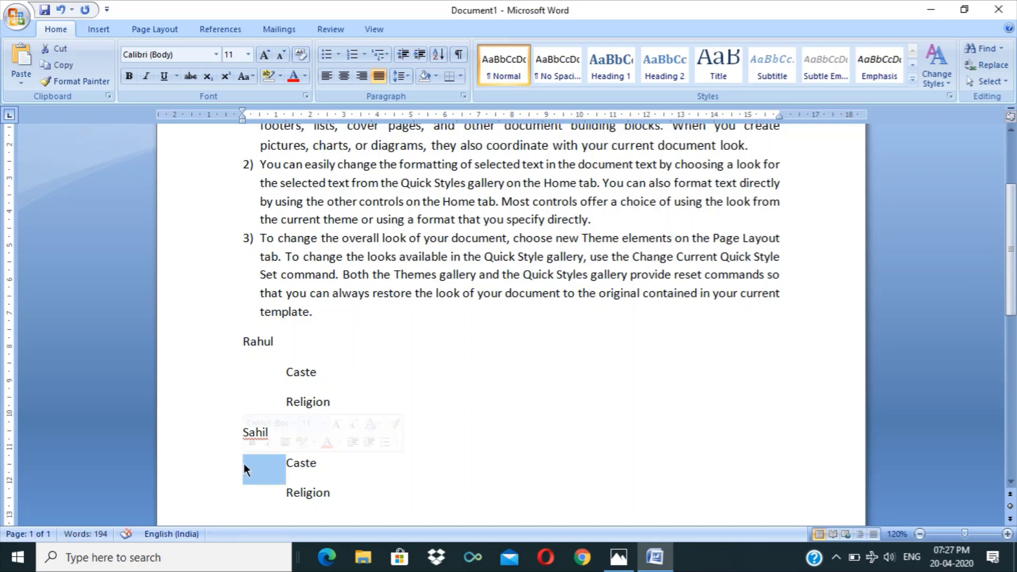
click(365, 464)
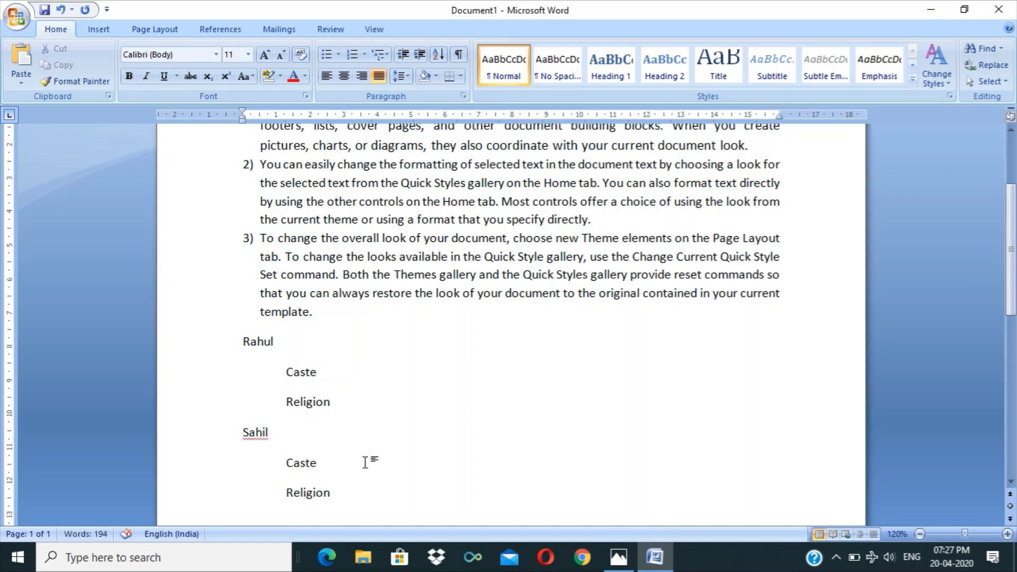
key(Tab)
key(Tab)
key(Tab)
key(Tab)
key(Tab)
key(Tab)
Step: Apply the 1) a) i) multilevel list style to both names and their indented Caste and Religion lines
drag(225, 345, 262, 493)
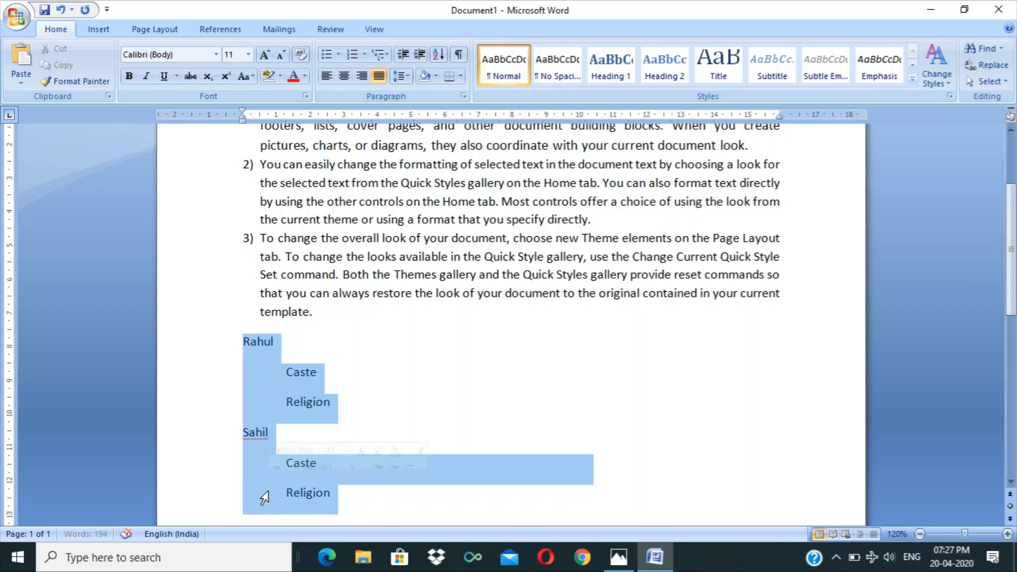
click(383, 56)
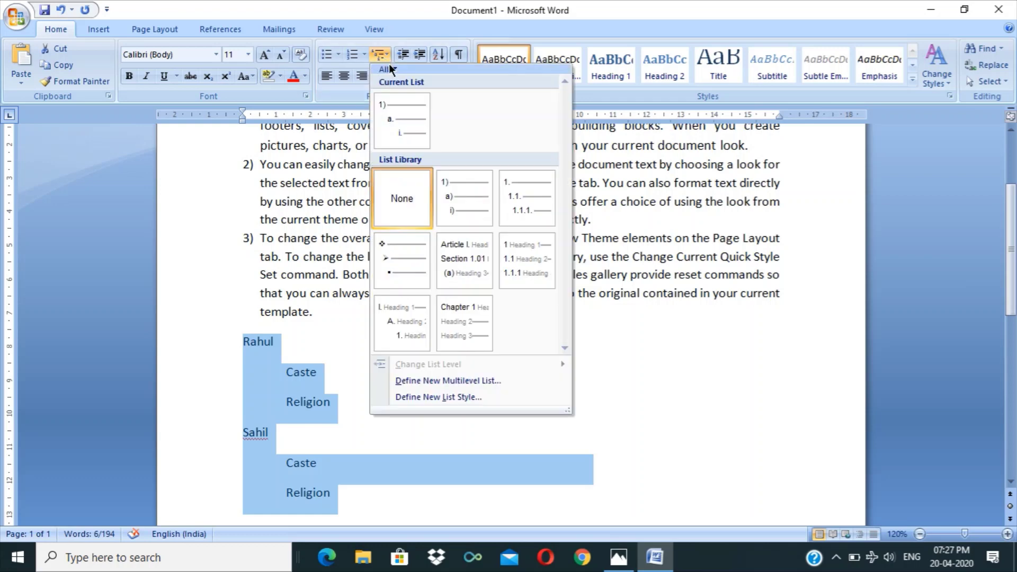
click(488, 215)
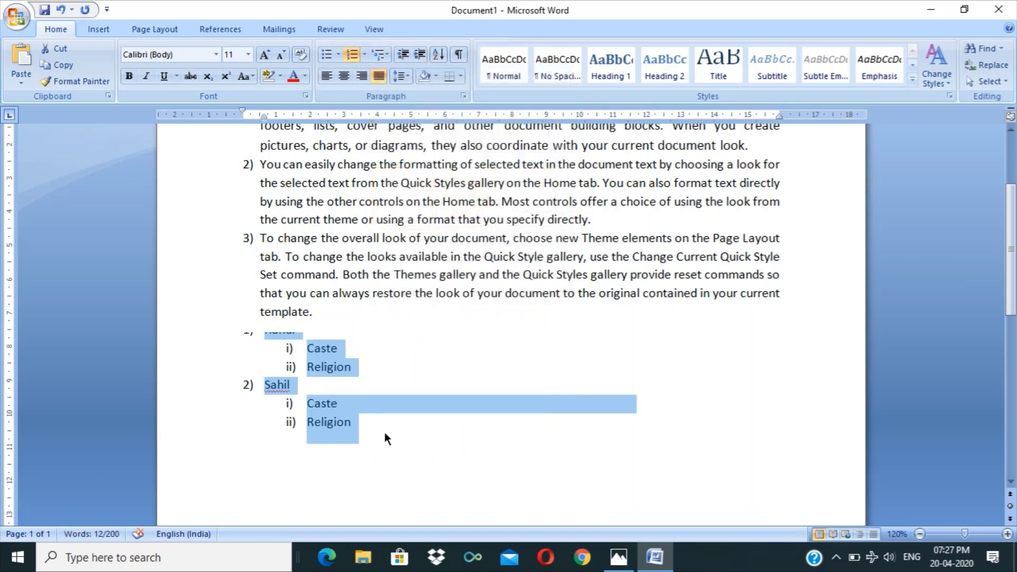
click(383, 431)
Step: Try to insert a line between the numbered paragraphs and the multilevel list, and undo and remove it
click(359, 312)
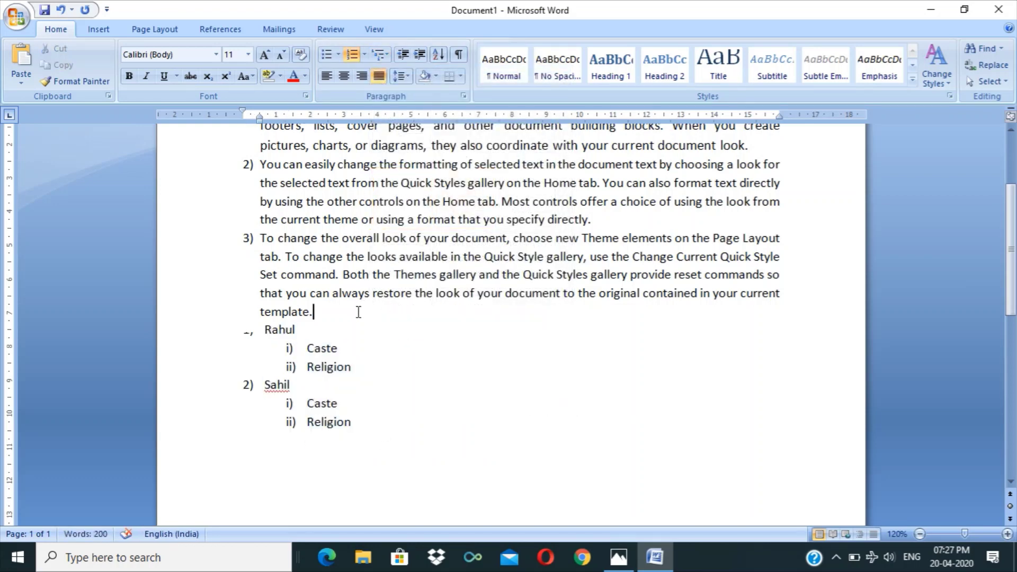
key(Return)
key(Delete)
key(Return)
key(ctrl+z)
key(ctrl+z)
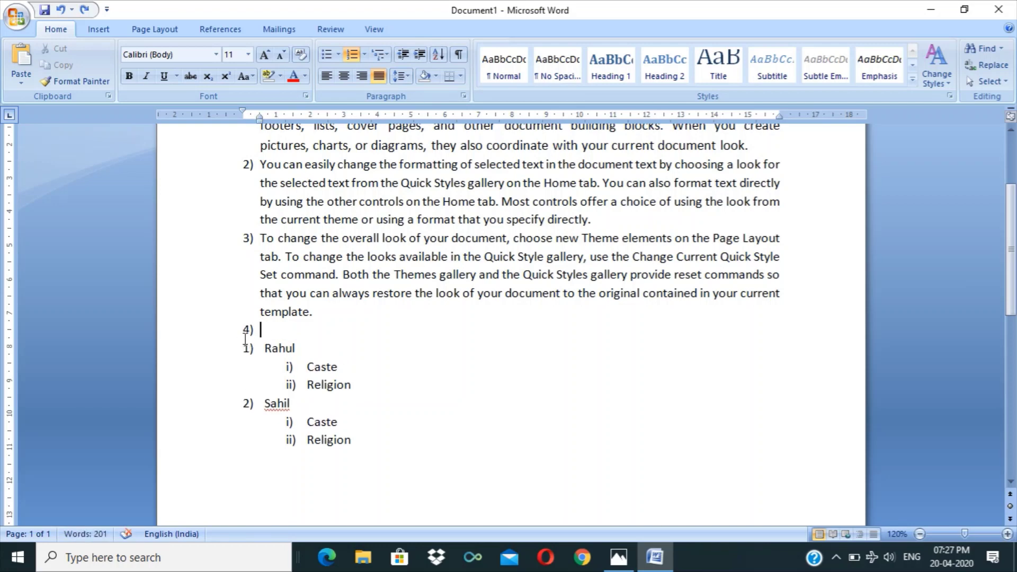
key(Delete)
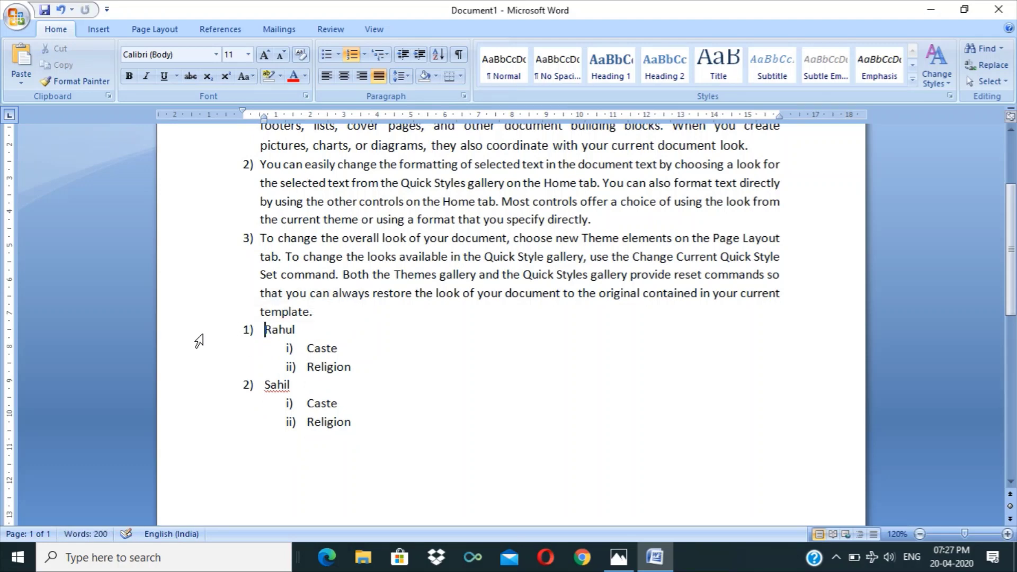
Step: Insert unnumbered blank lines between the last numbered paragraph and the multilevel list
click(373, 316)
key(Return)
key(Return)
key(Return)
key(Return)
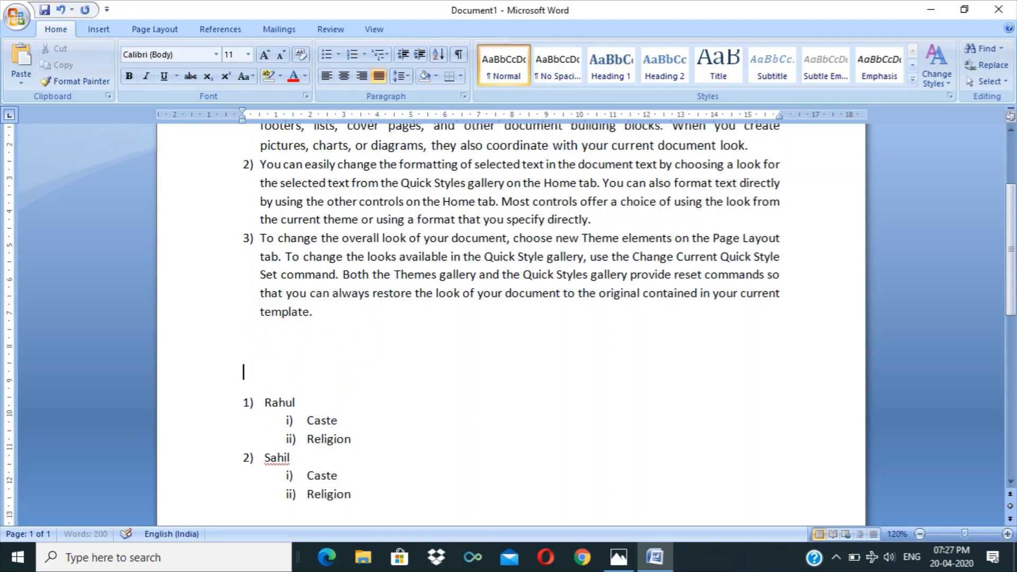
Step: Remove one of the blank lines between the last numbered paragraph and the multilevel list
key(Return)
key(BackSpace)
key(BackSpace)
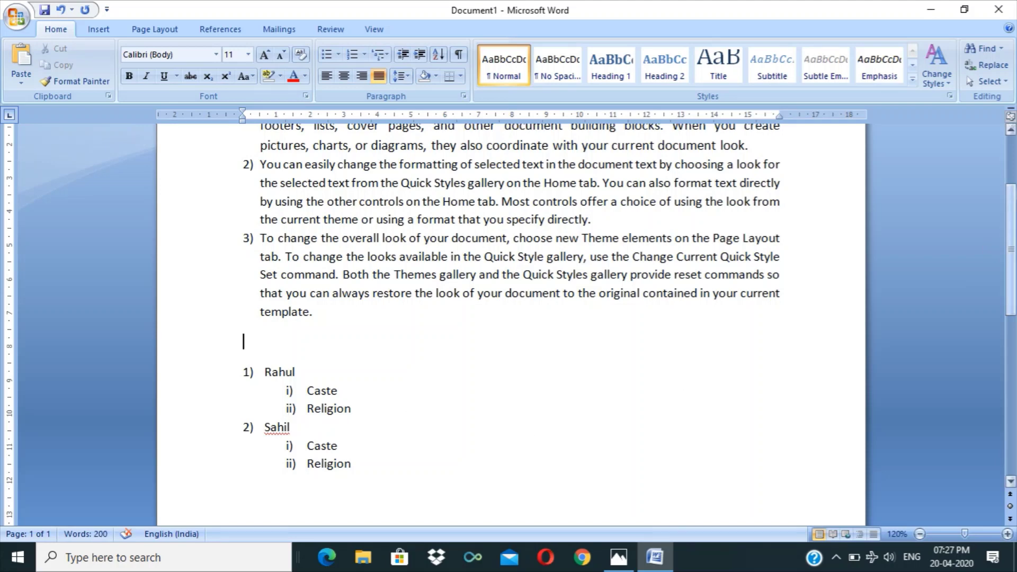
Step: Set the line spacing of the three numbered paragraphs to 1.5
scroll(1014, 219, up, 3)
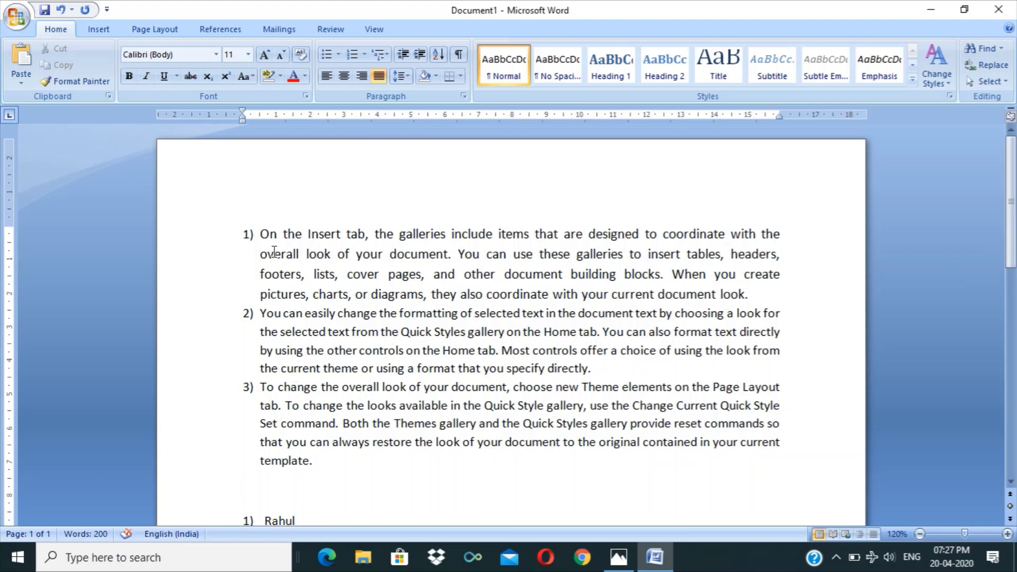
drag(260, 235, 321, 466)
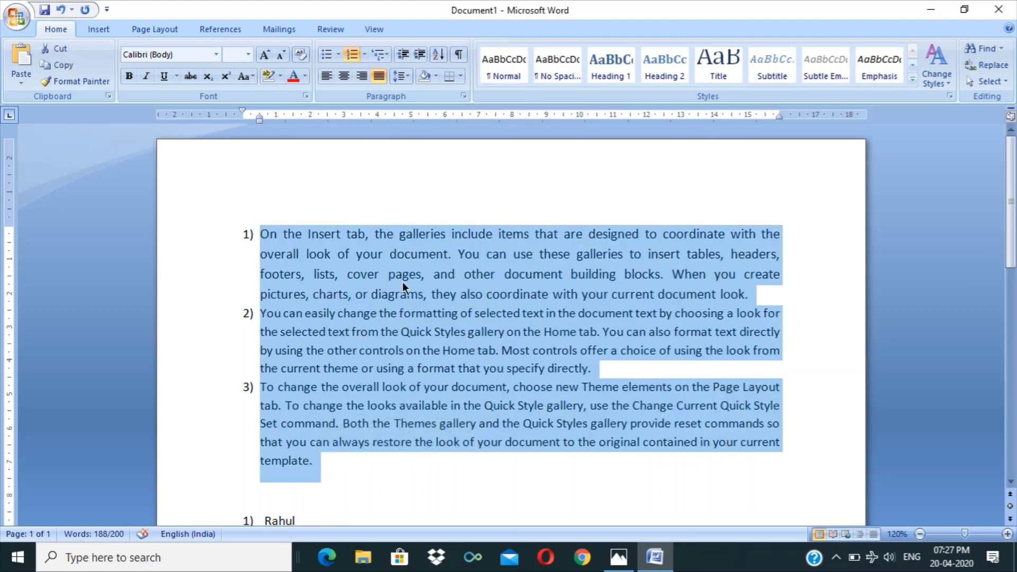
click(409, 78)
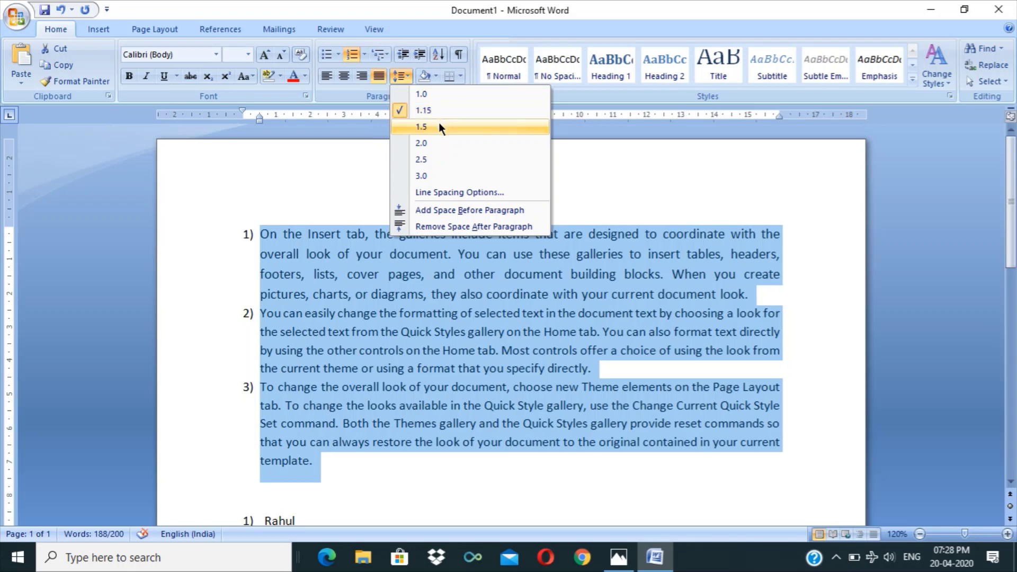
click(439, 126)
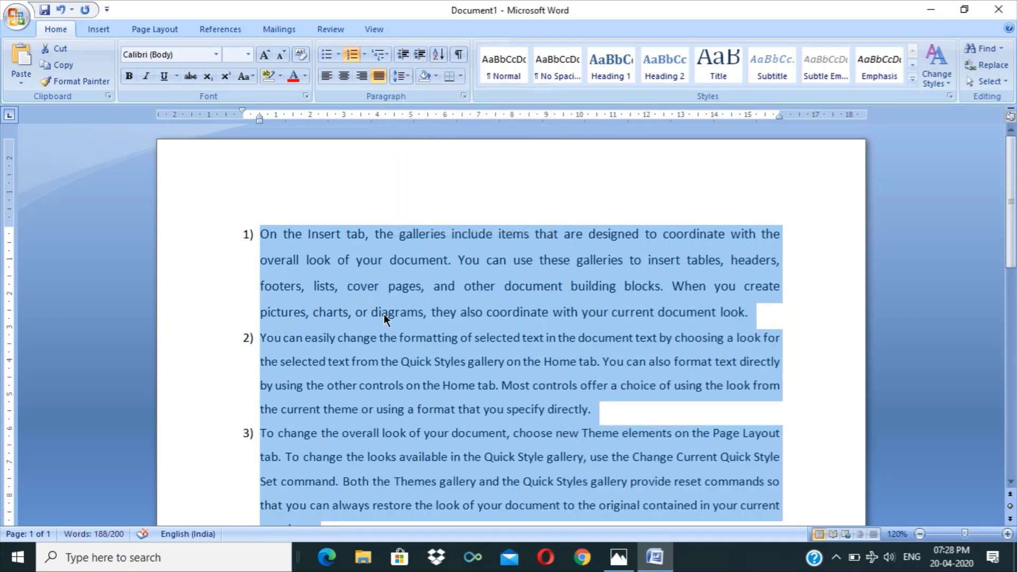
mouse_move(1012, 224)
mouse_down()
mouse_move(1012, 259)
mouse_move(1012, 244)
mouse_up()
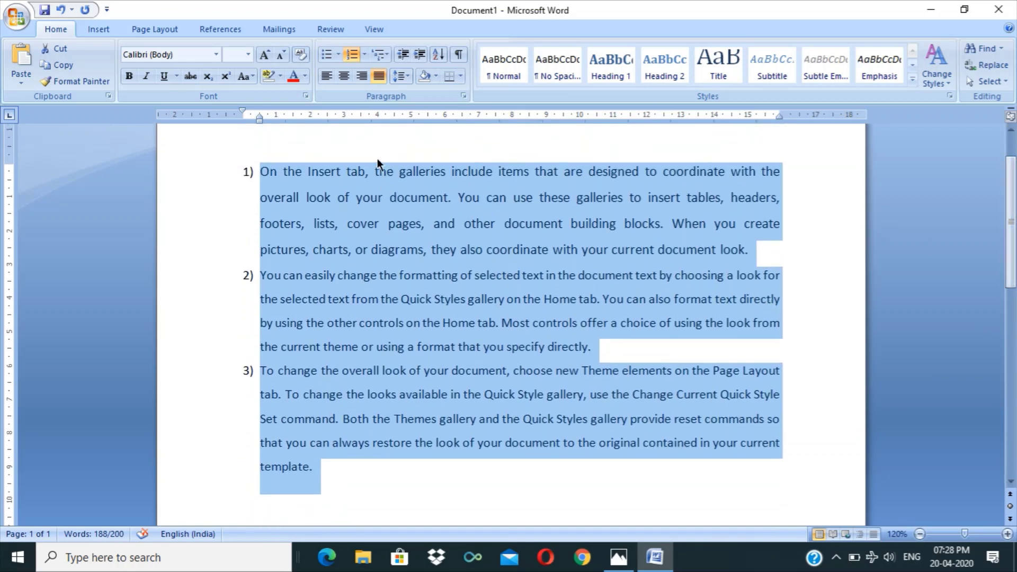
click(405, 347)
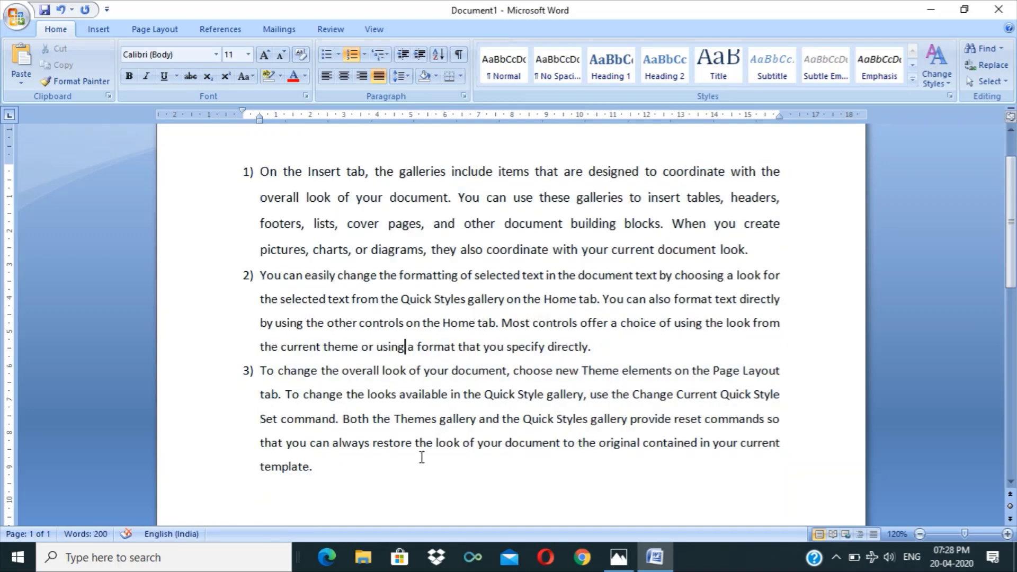
Step: Apply red paragraph shading to the first numbered paragraph
drag(260, 171, 749, 254)
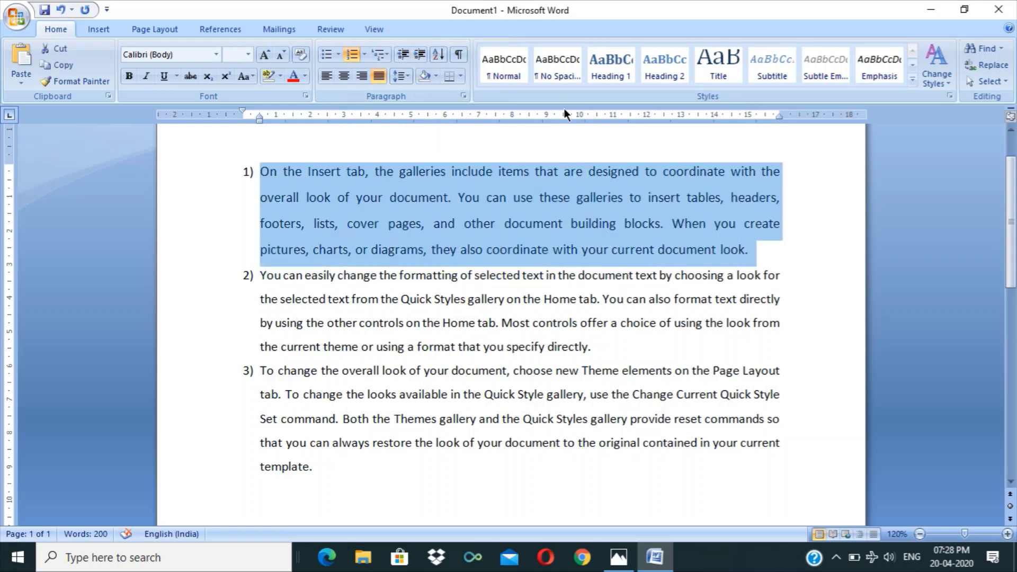
click(435, 77)
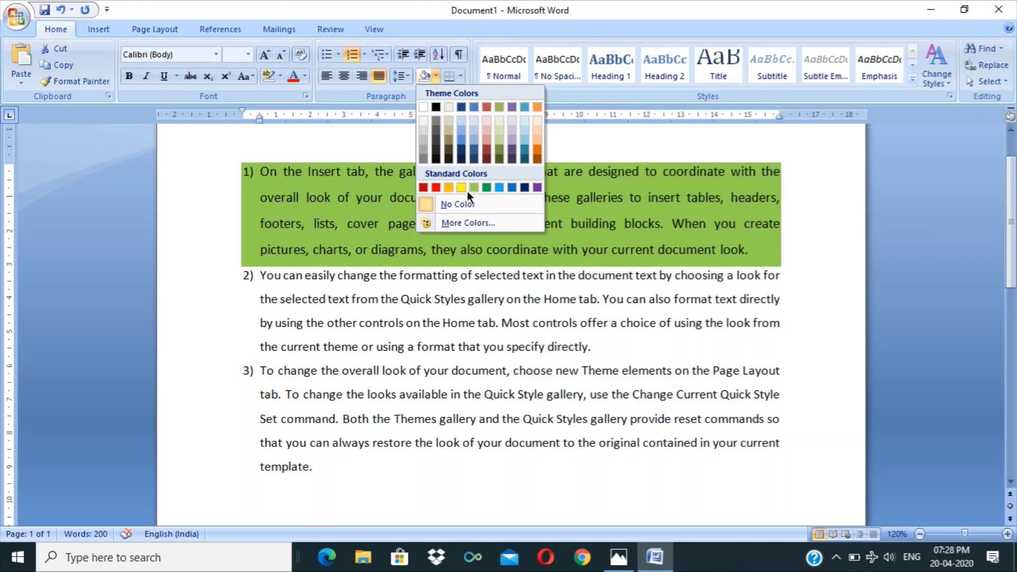
click(437, 187)
click(641, 407)
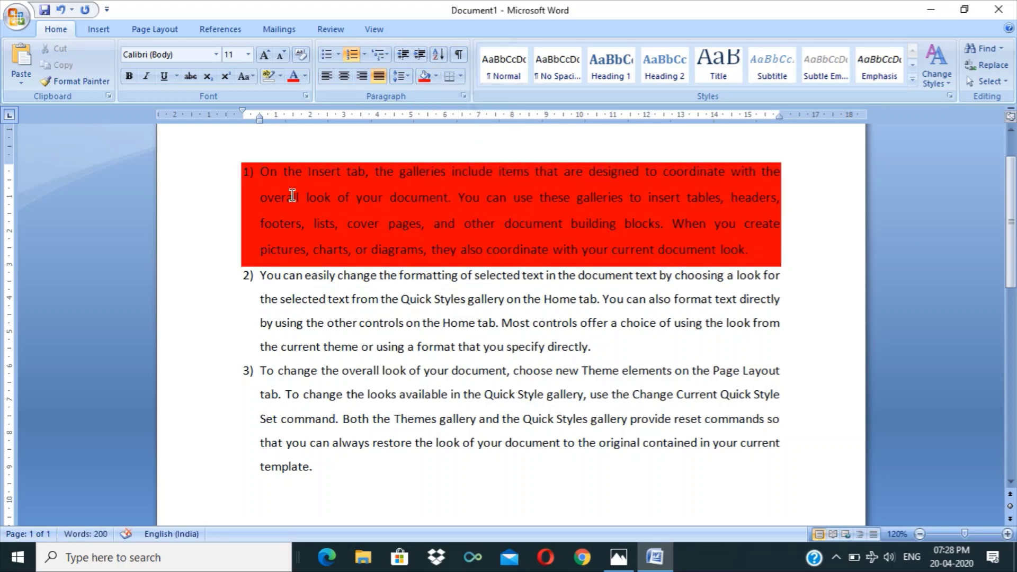
Step: Insert a blank line above the first numbered paragraph, and undo both that line and the red shading
click(261, 171)
key(Return)
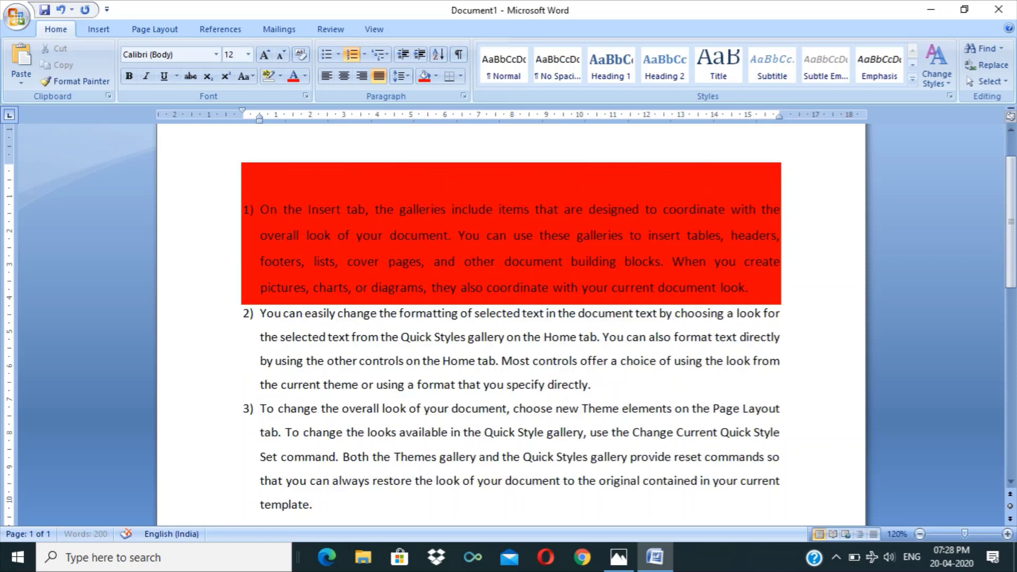
click(247, 174)
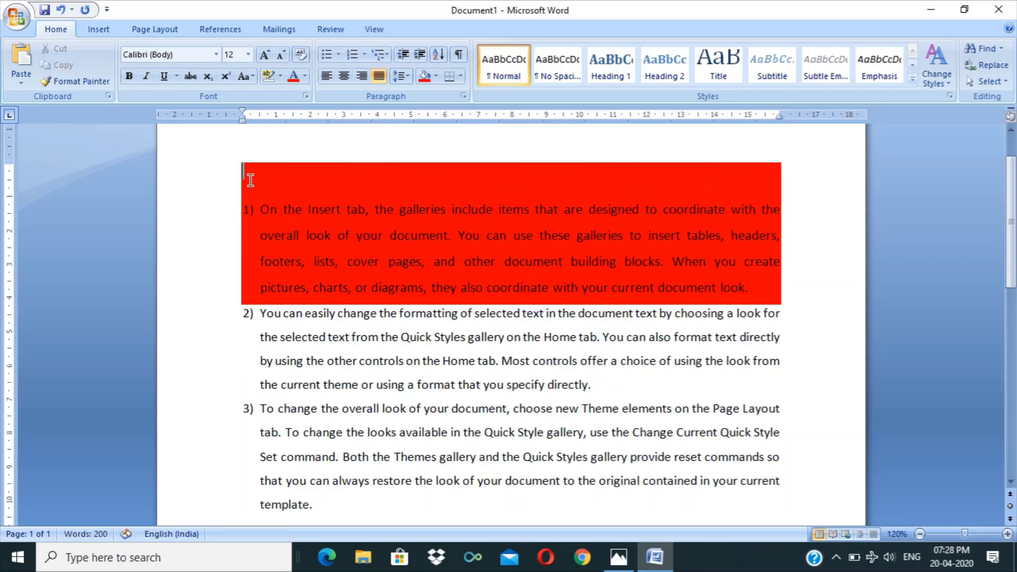
key(ctrl+z)
key(ctrl+z)
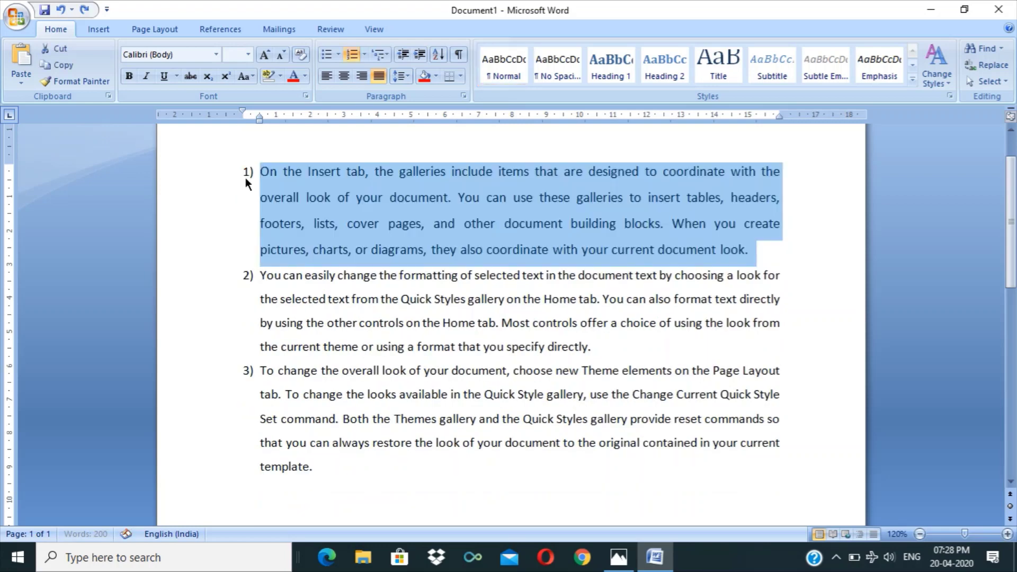
Step: Insert an unnumbered line above the first numbered paragraph and enter the centred heading "Paragraph" on it
click(260, 171)
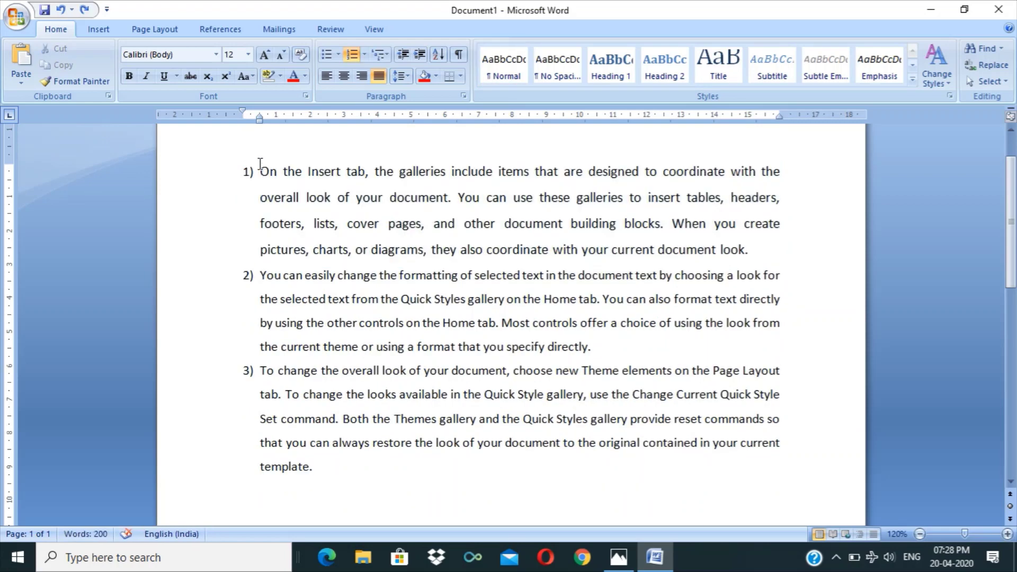
key(Return)
click(244, 171)
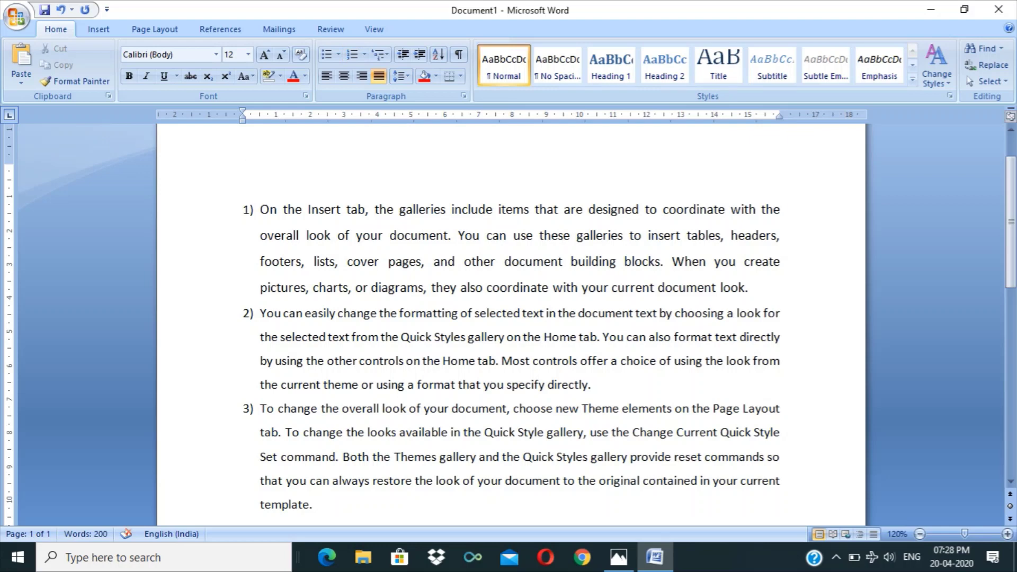
key(ctrl+e)
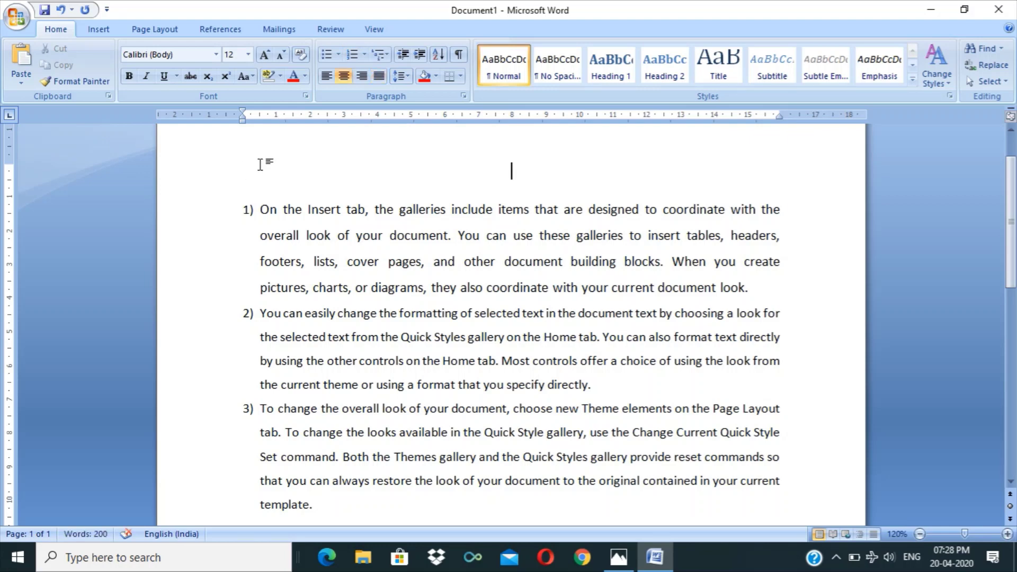
text(Paragraph)
Step: Enlarge the "Paragraph" heading to 20 pt and make it italic
triple_click(489, 170)
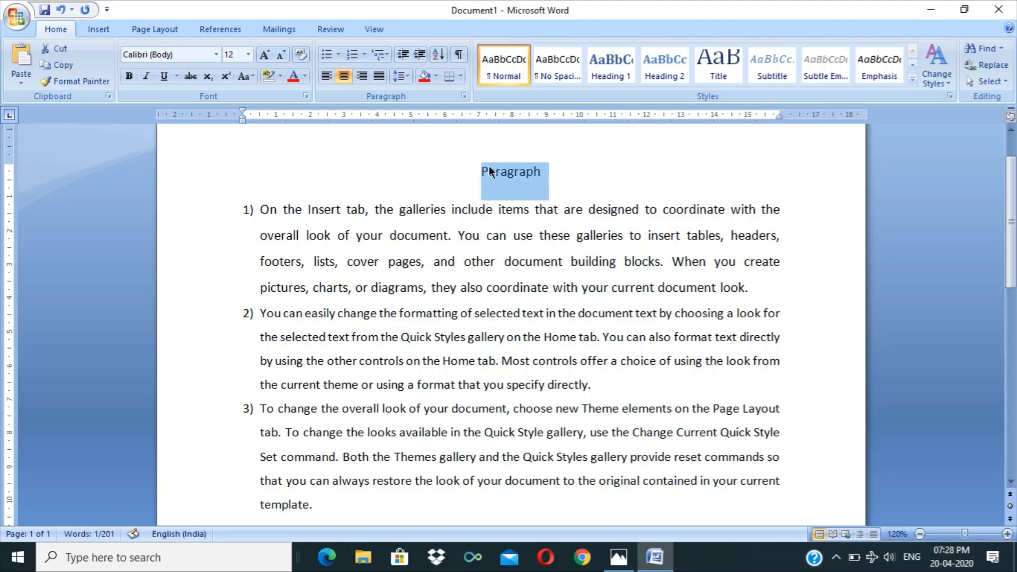
key(ctrl+shift+period)
key(ctrl+shift+period)
key(ctrl+shift+period)
key(ctrl+shift+period)
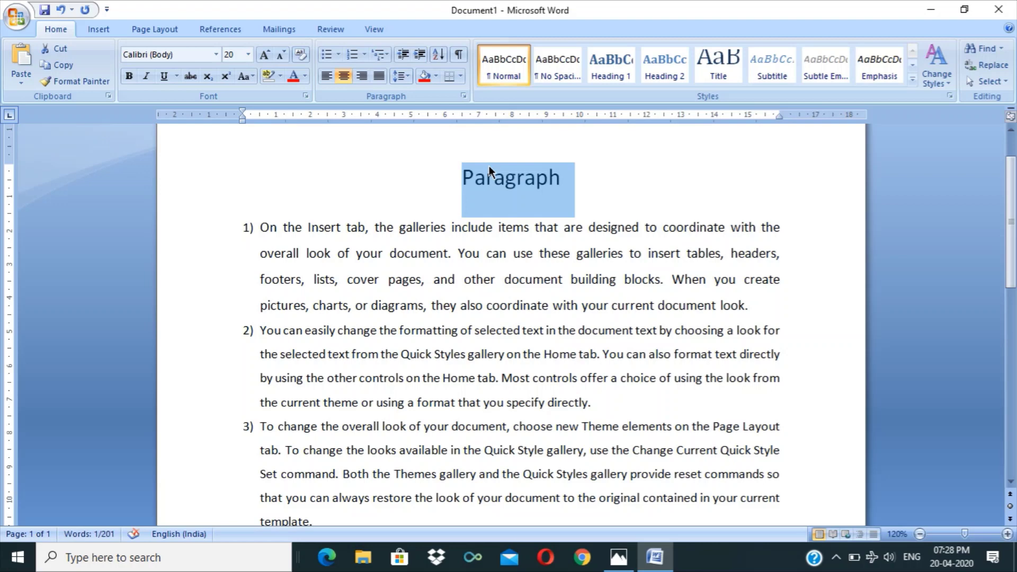
key(ctrl+i)
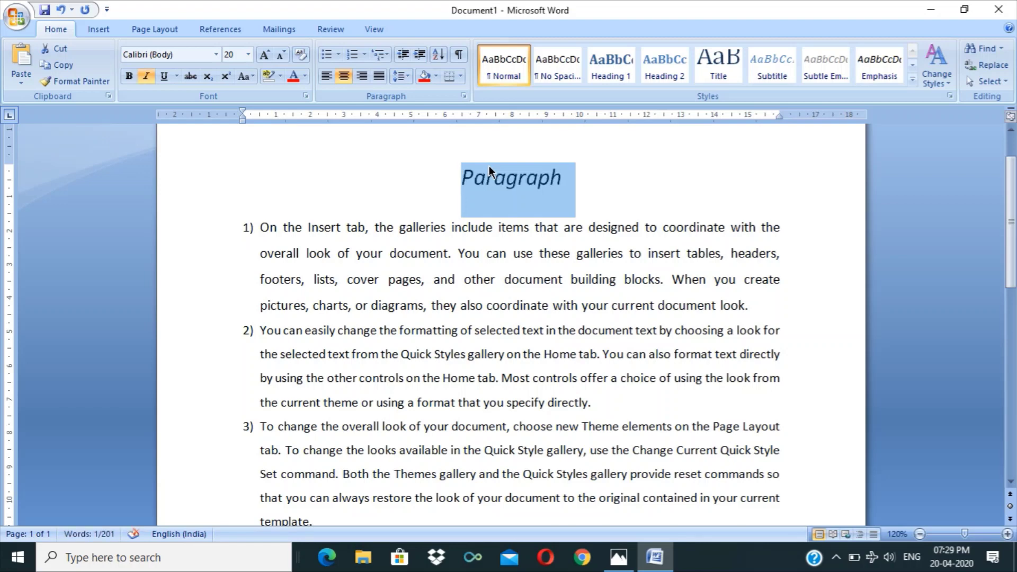
key(Down)
click(460, 194)
Step: Try to add a left-aligned blank line below the "Paragraph" heading, and remove it
click(652, 166)
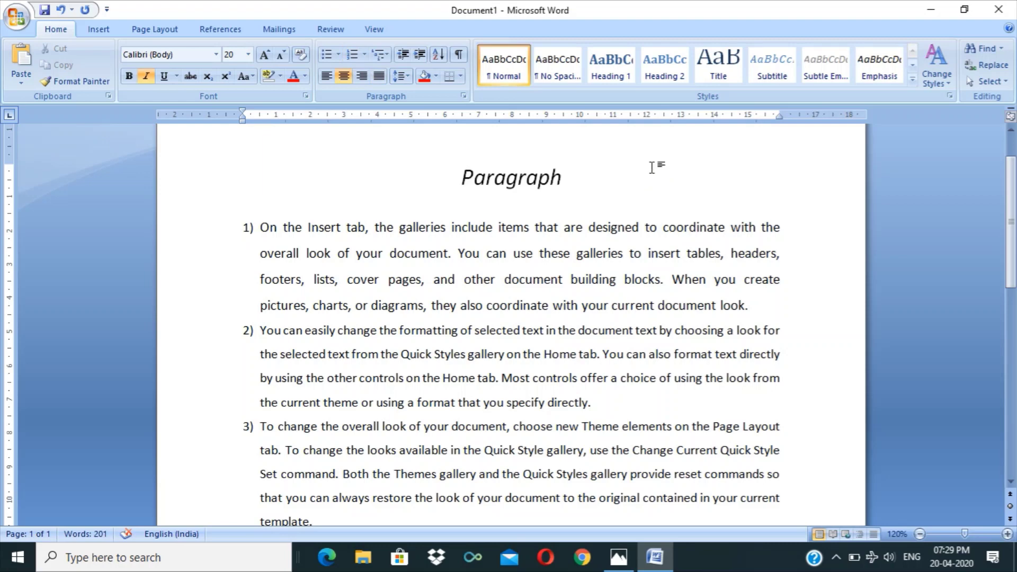
key(Return)
key(ctrl+l)
key(BackSpace)
key(Down)
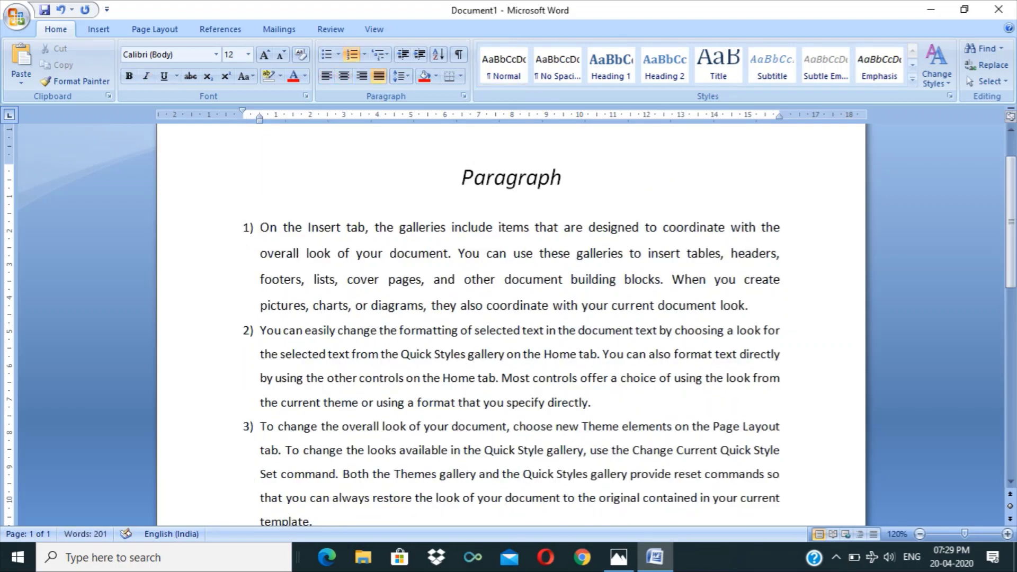
Step: Insert an unnumbered, unindented blank line between the heading and the first numbered paragraph
click(258, 230)
key(Return)
key(BackSpace)
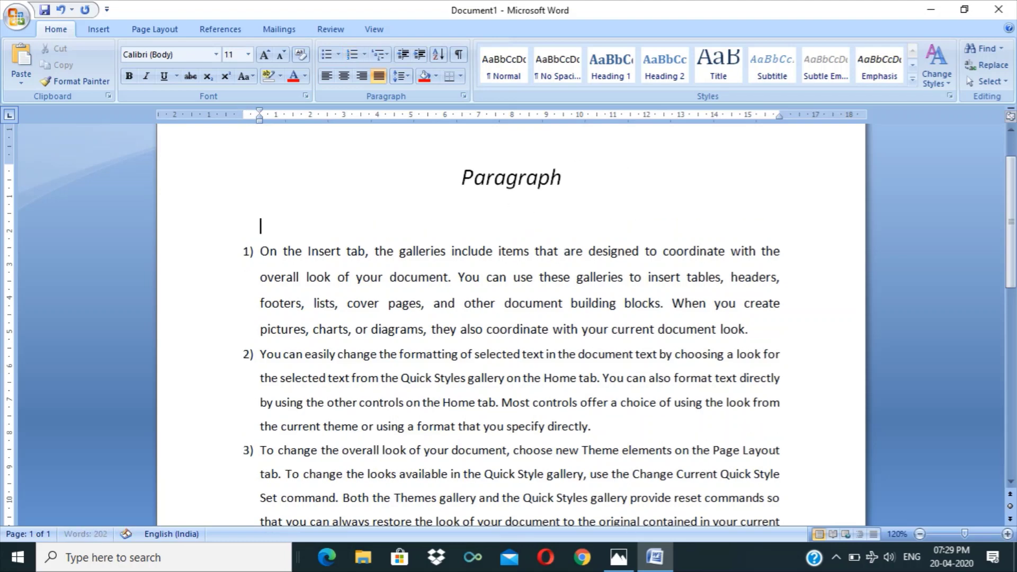
key(BackSpace)
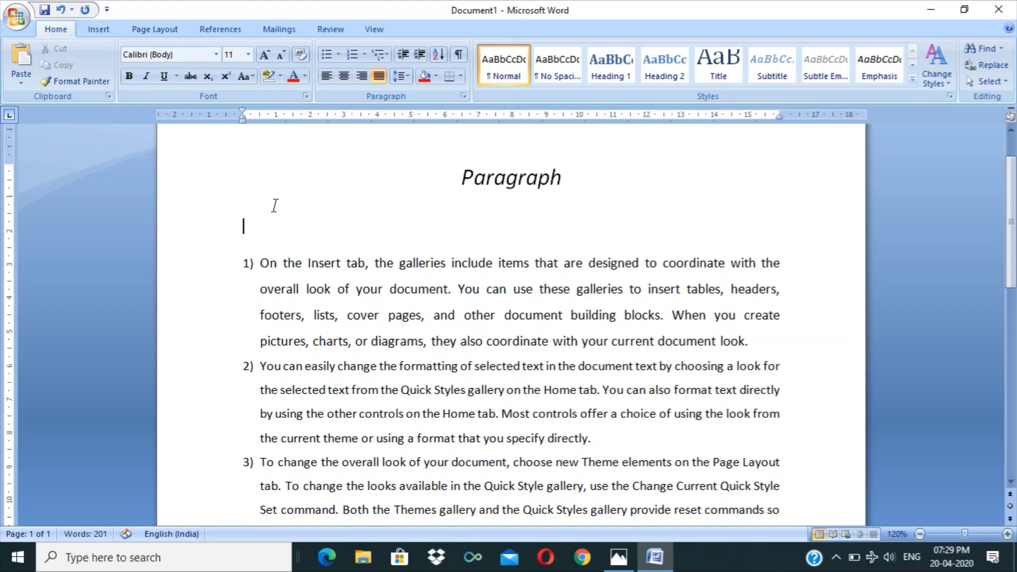
Step: Apply All Borders to the blank line below the heading, and undo it
click(458, 76)
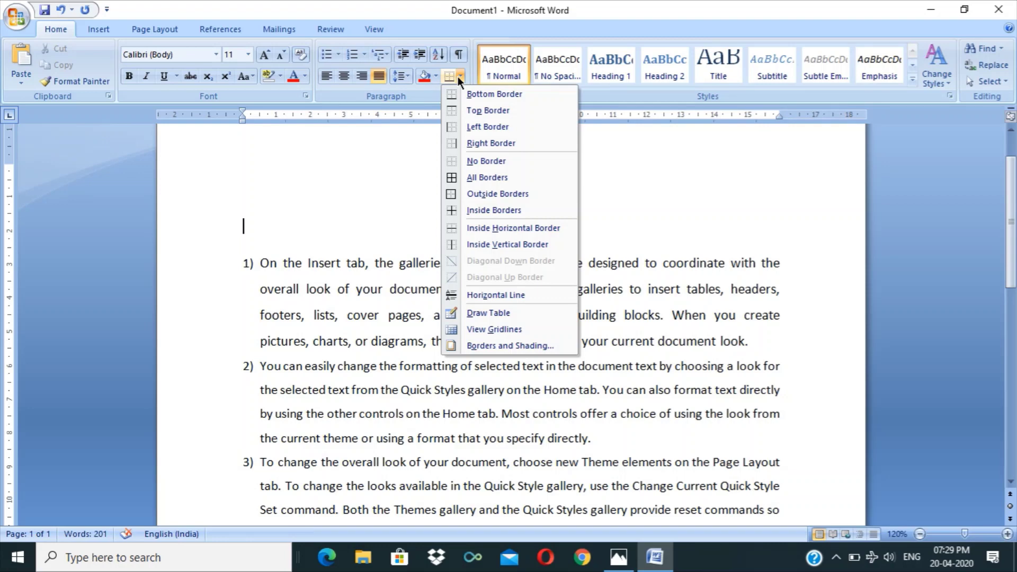
click(480, 181)
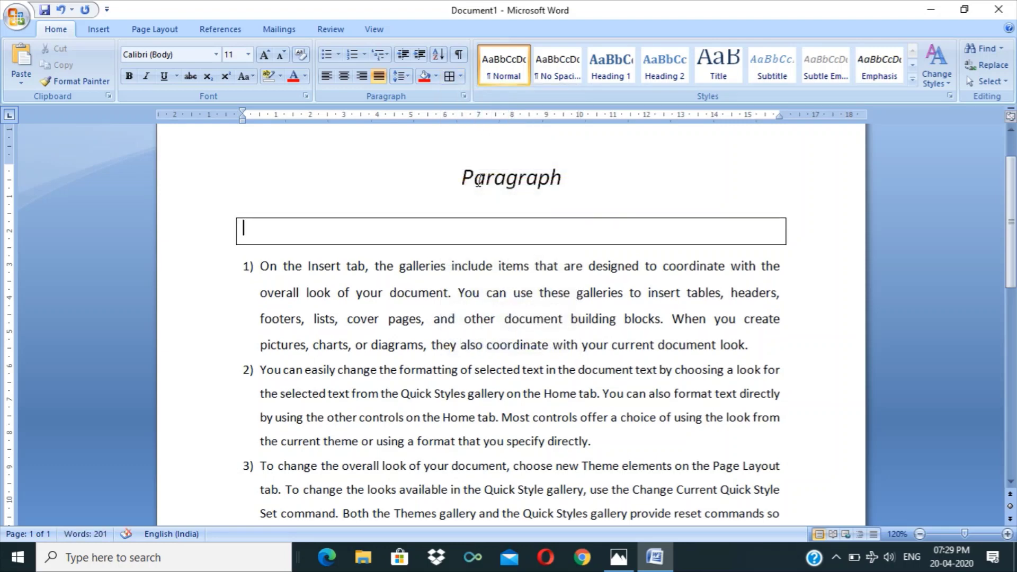
key(ctrl+z)
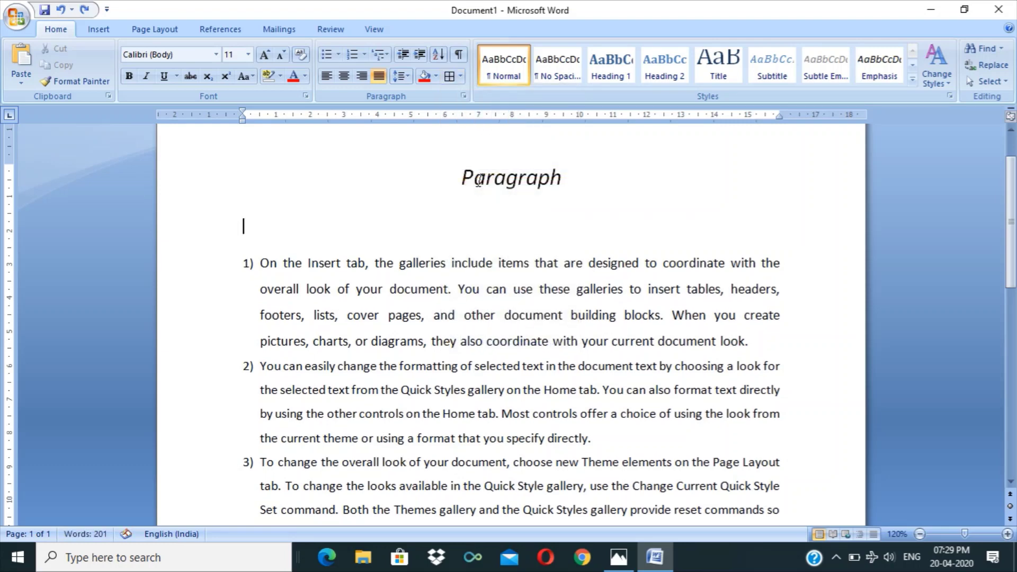
Step: Apply a Bottom Border and a Left Border to the blank line below the heading, and undo both
click(460, 80)
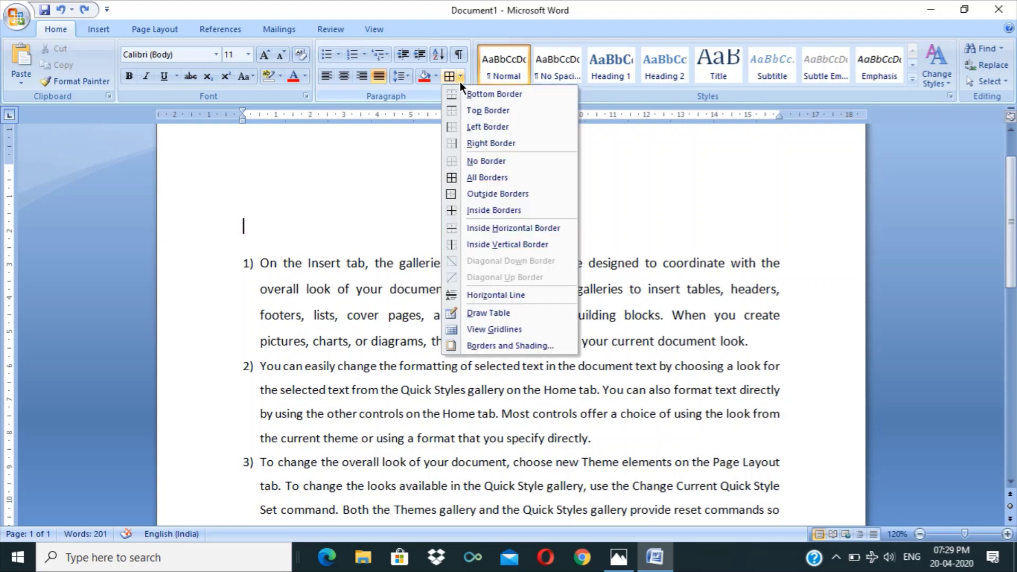
click(479, 95)
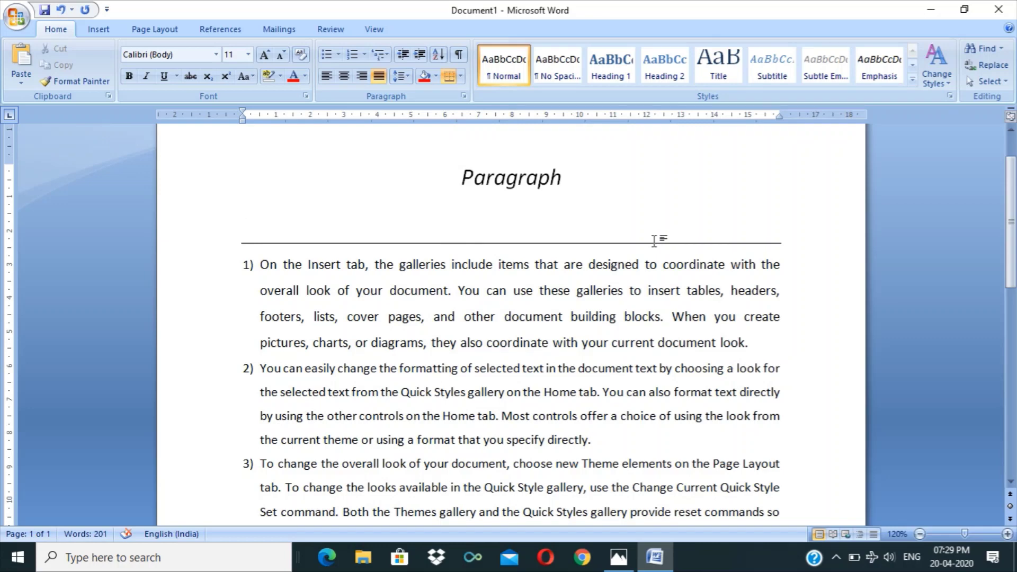
click(462, 79)
click(465, 126)
key(ctrl+z)
key(ctrl+z)
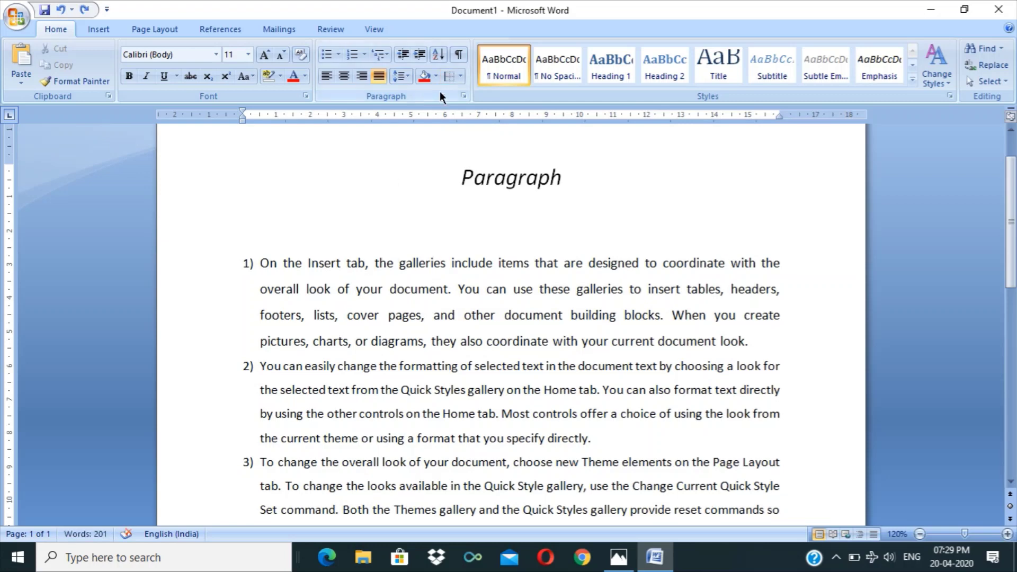
Step: Apply No Border to the blank line below the heading and delete that line
click(459, 77)
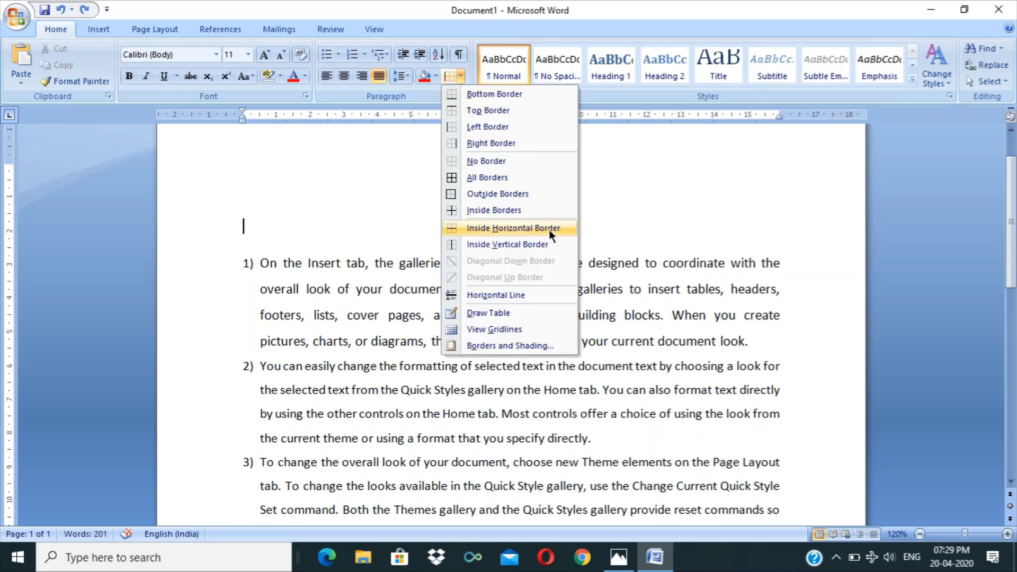
click(496, 161)
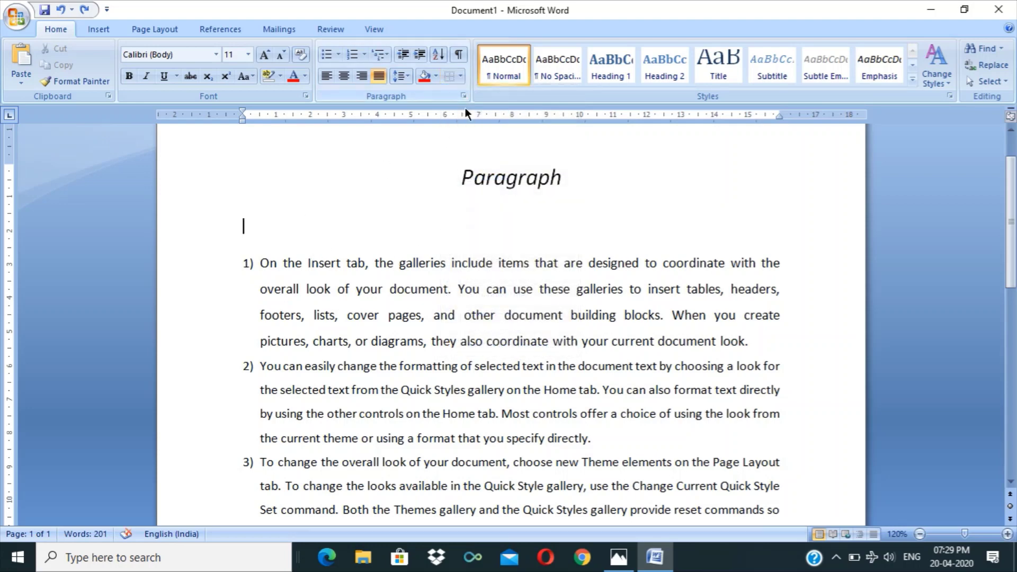
click(461, 74)
click(479, 167)
key(BackSpace)
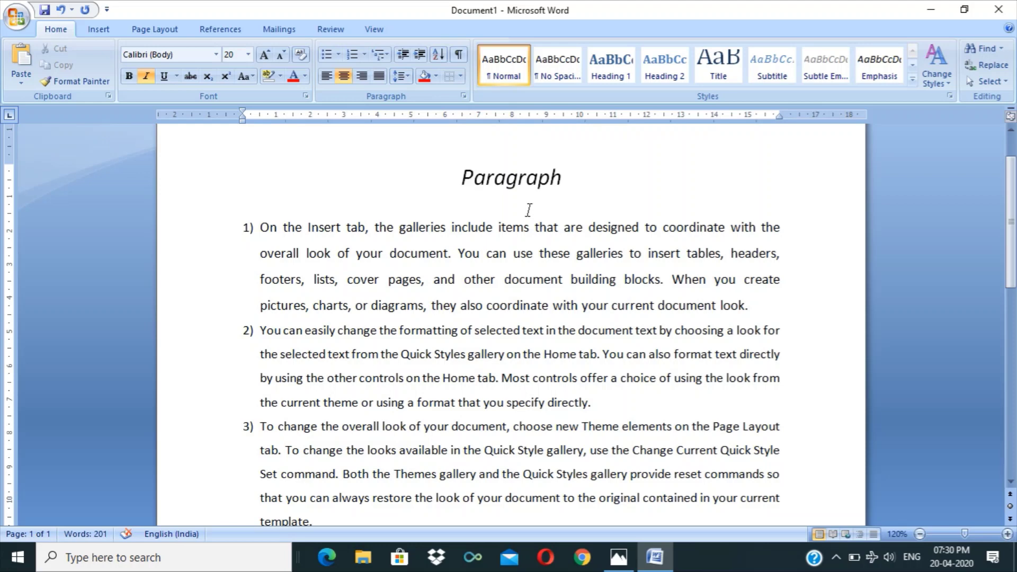
Step: Select the three numbered paragraphs, show the paragraph marks and hidden formatting symbols, and deselect the text
click(260, 227)
drag(261, 227, 379, 511)
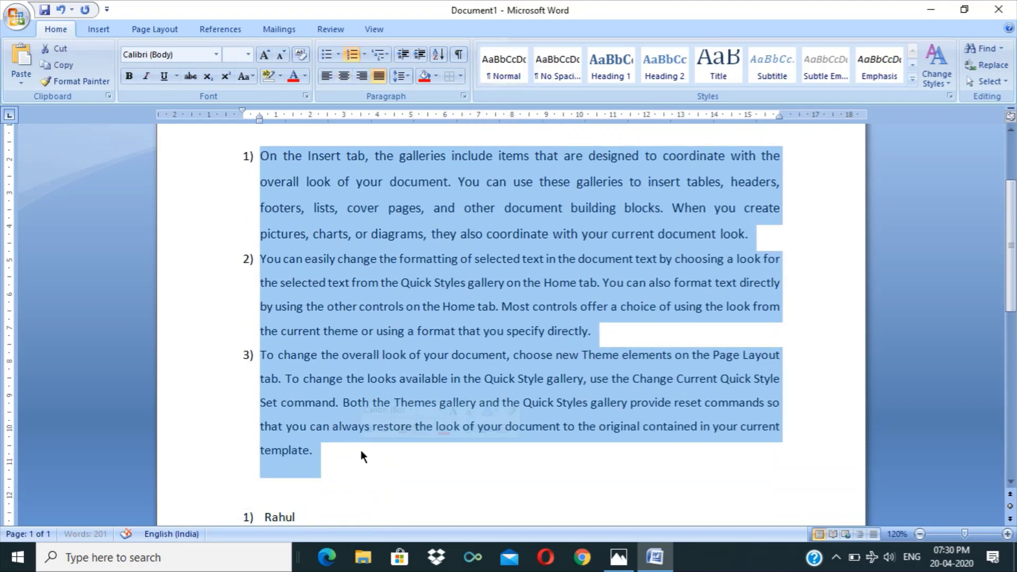
click(464, 52)
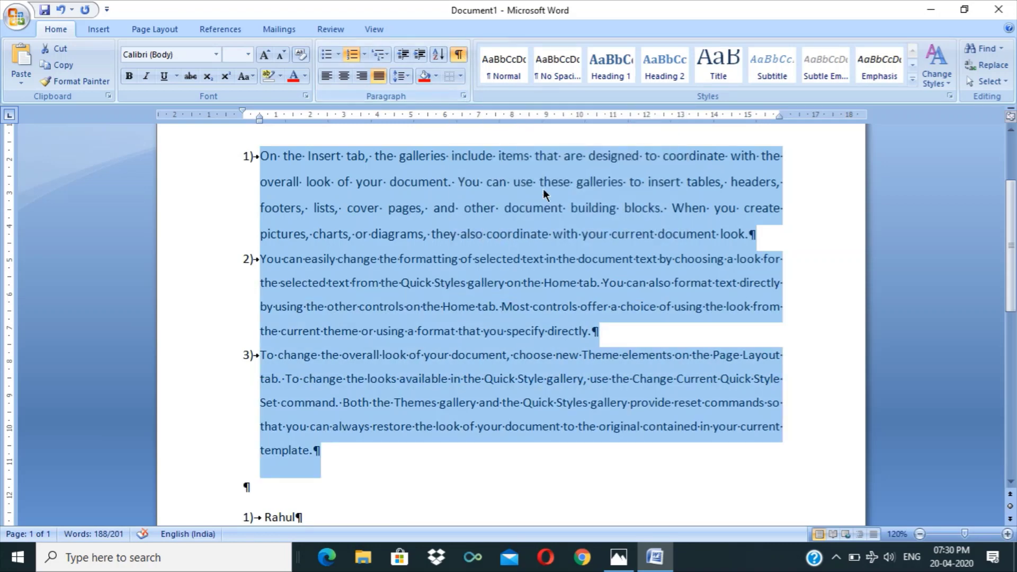
click(509, 188)
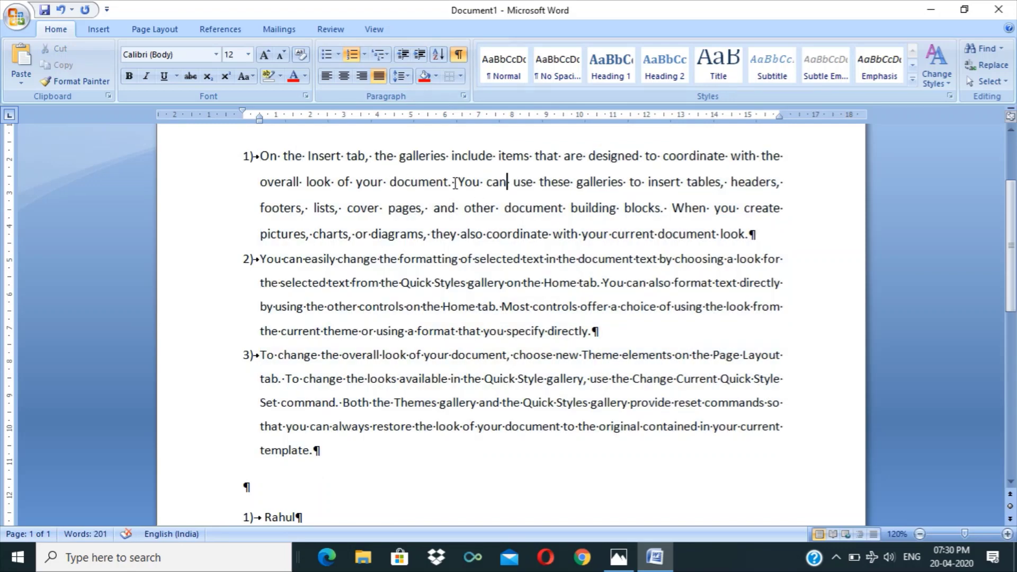
Step: Examine the space and paragraph marks in the first numbered paragraph
drag(455, 184, 446, 183)
click(475, 210)
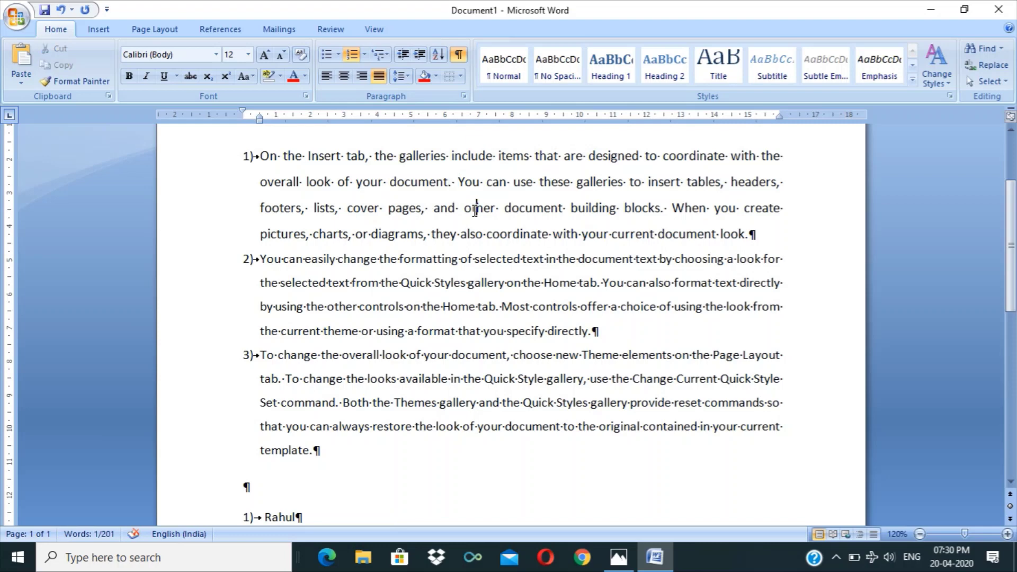
drag(615, 210, 624, 210)
click(758, 238)
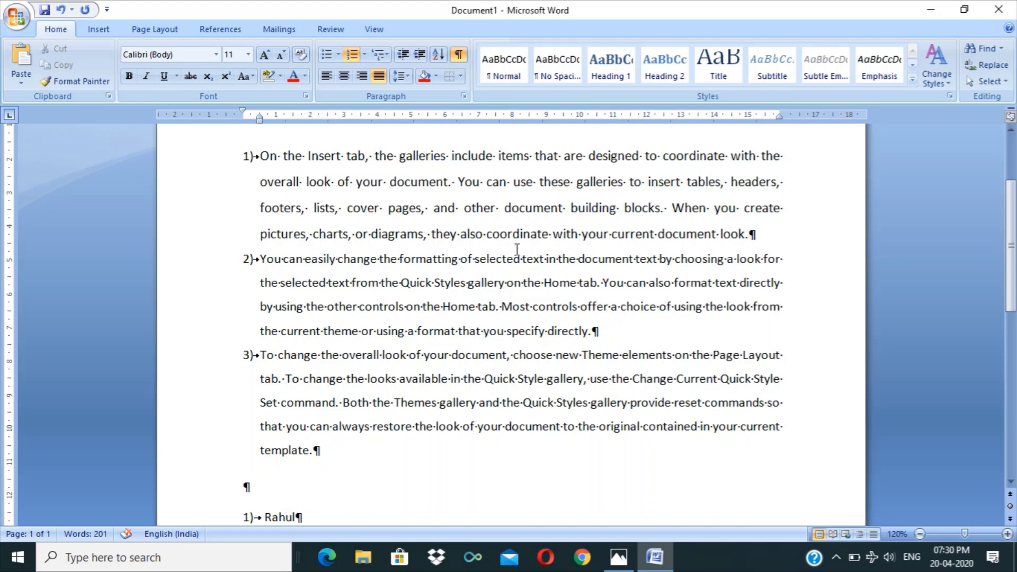
Step: Select the whole document, hide the paragraph marks and other formatting symbols, and deselect the text
key(ctrl+a)
click(464, 53)
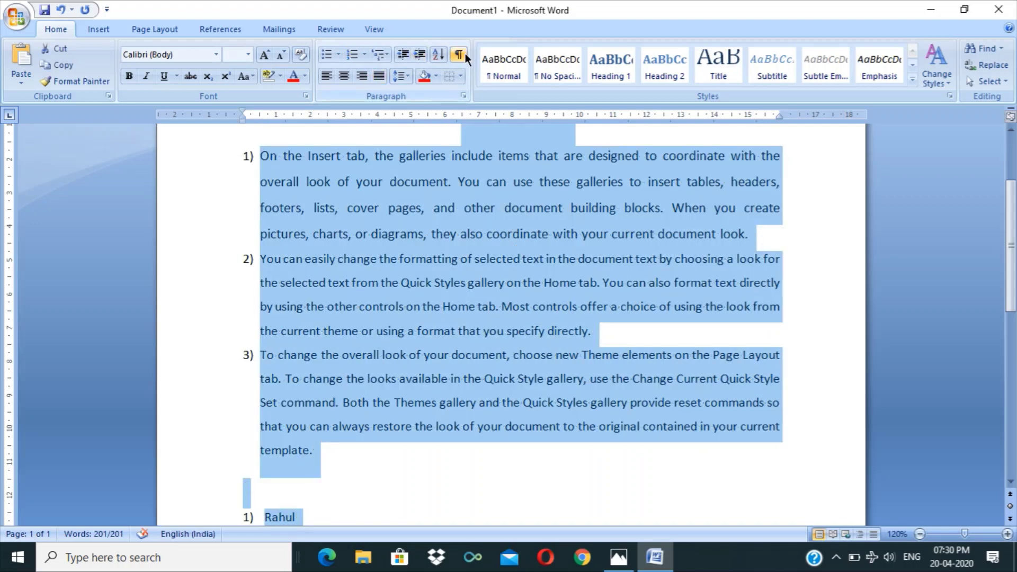
click(587, 328)
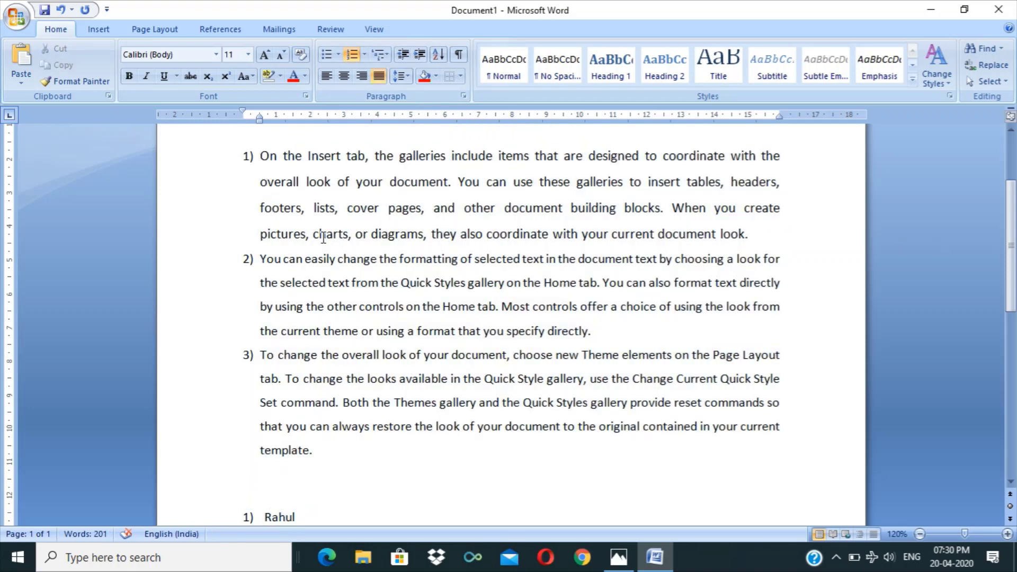
Step: Preview quick styles such as Intense Reference and Book Title on the whole document without applying one, and deselect the text
key(ctrl+a)
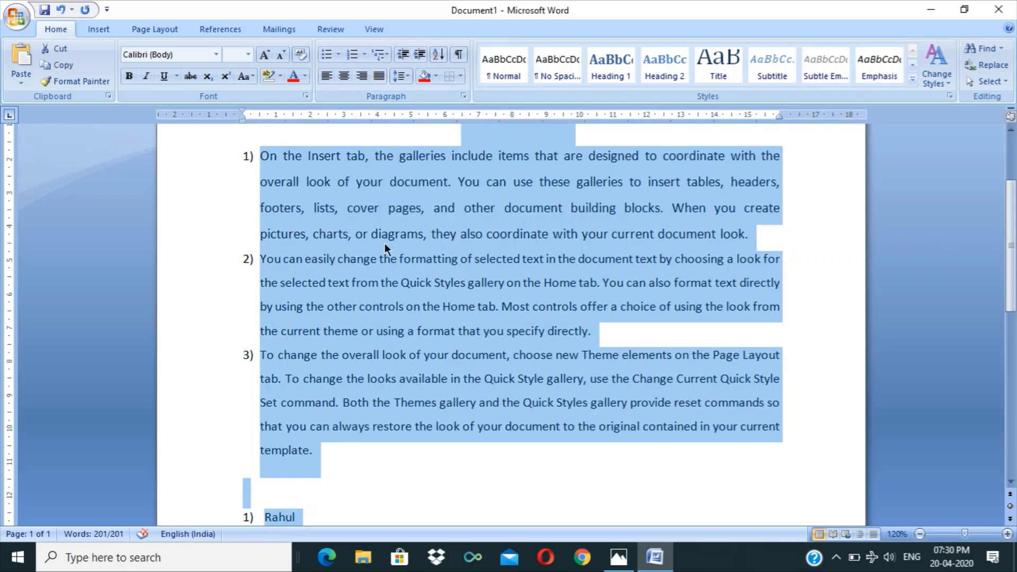
click(494, 59)
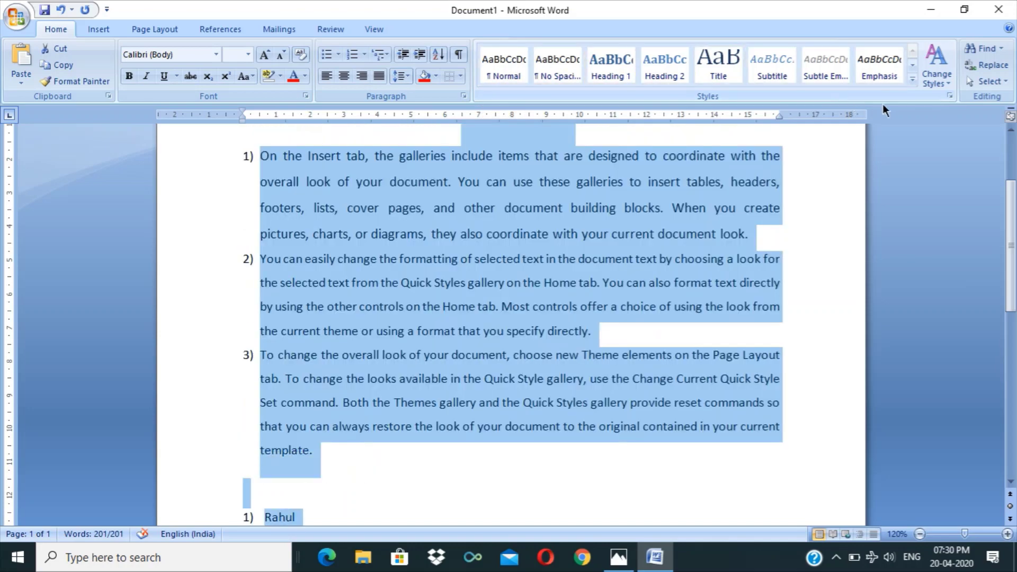
click(913, 79)
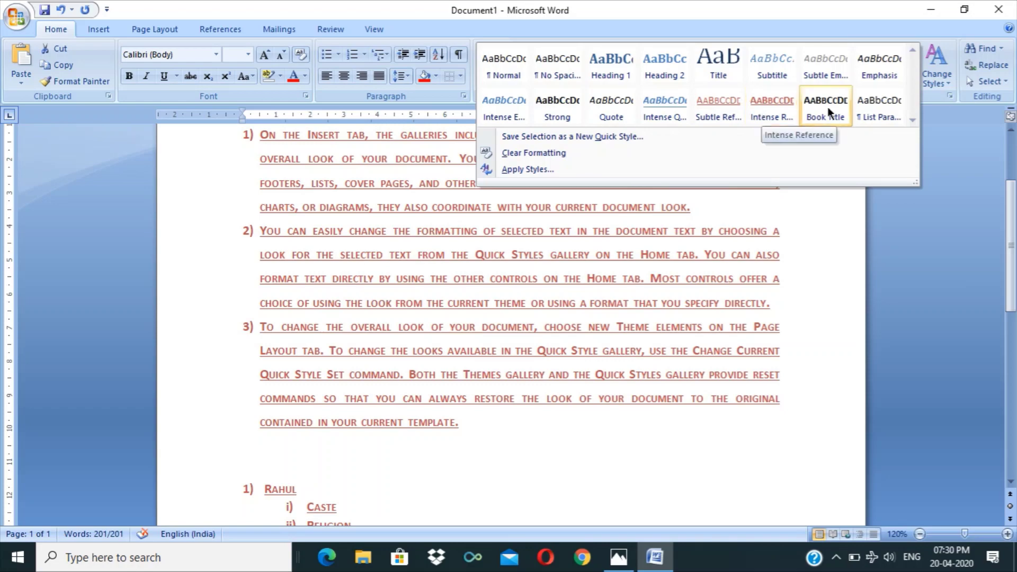
click(326, 465)
click(622, 356)
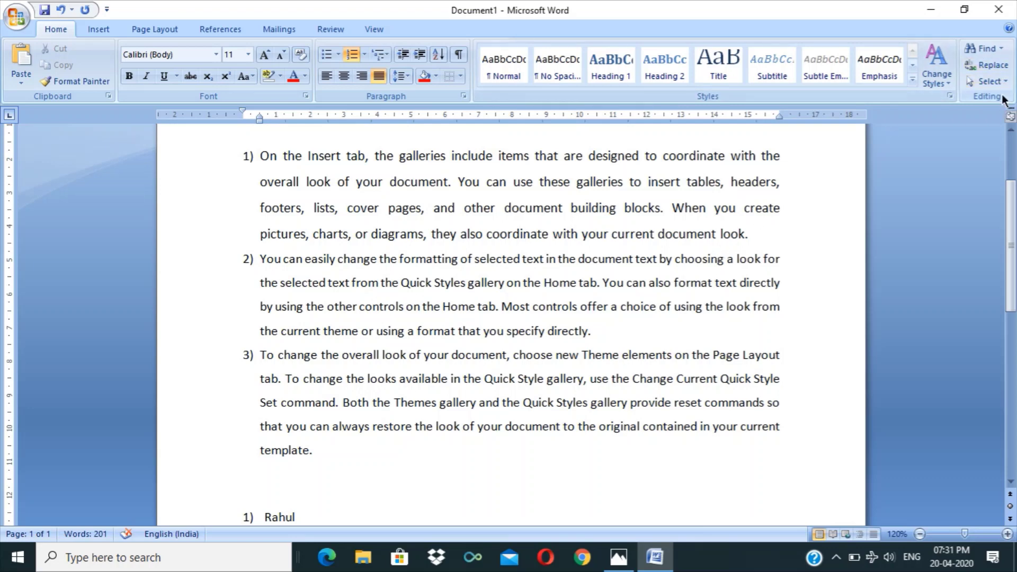
Step: Find each occurrence of the word "document" until the search is finished, and close the search
click(987, 49)
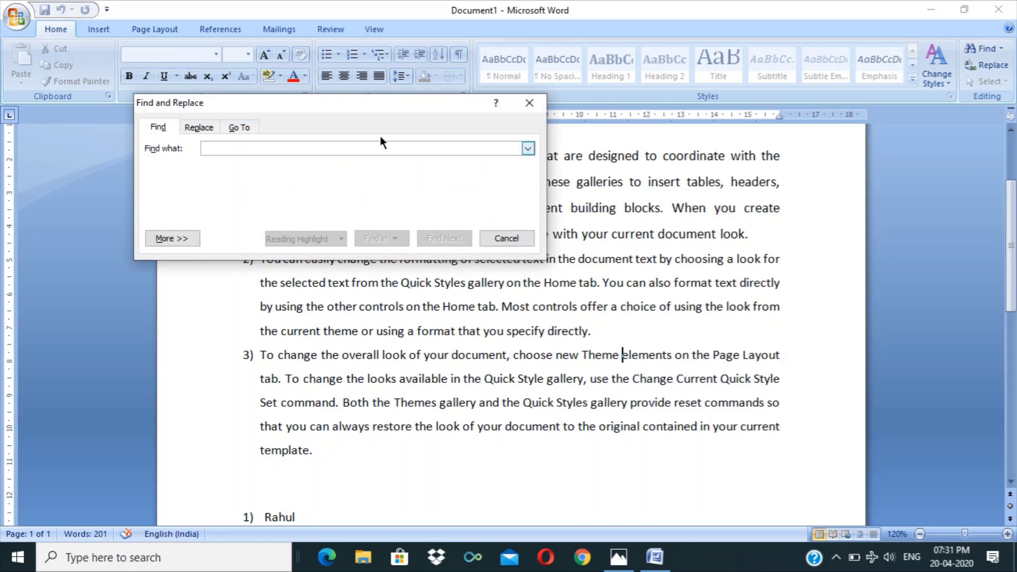
drag(369, 102, 759, 91)
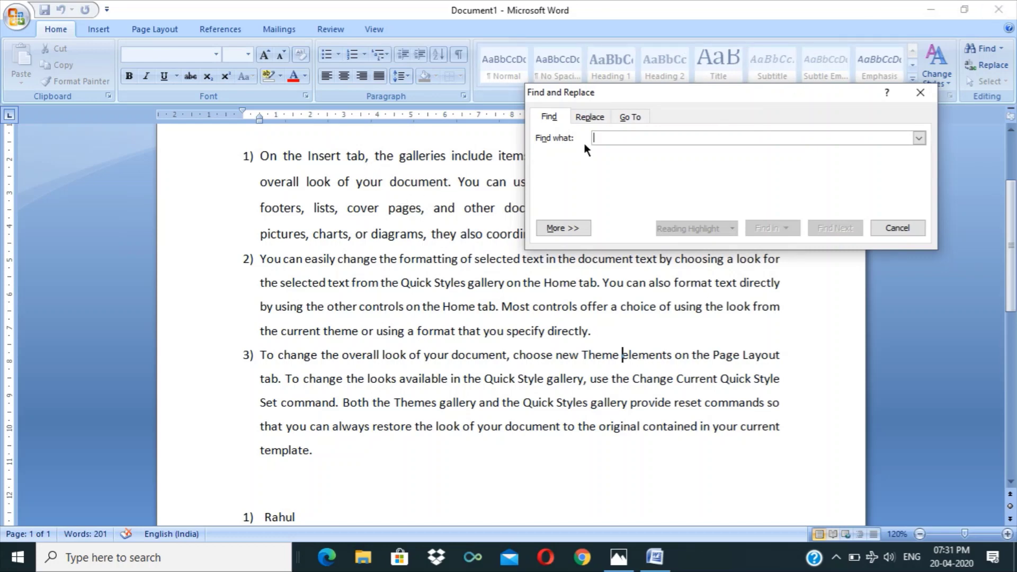
text(document)
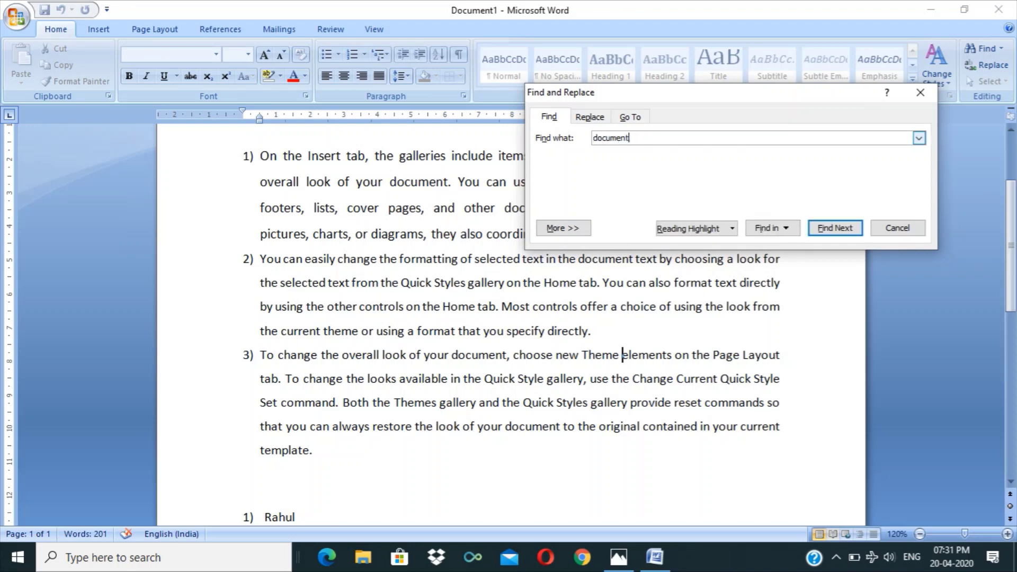
click(847, 228)
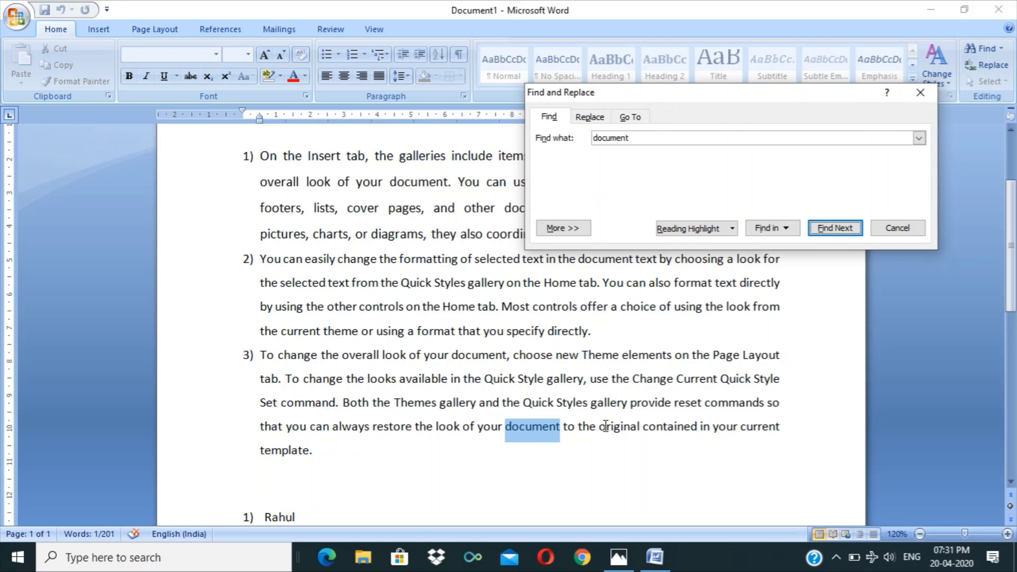
click(819, 226)
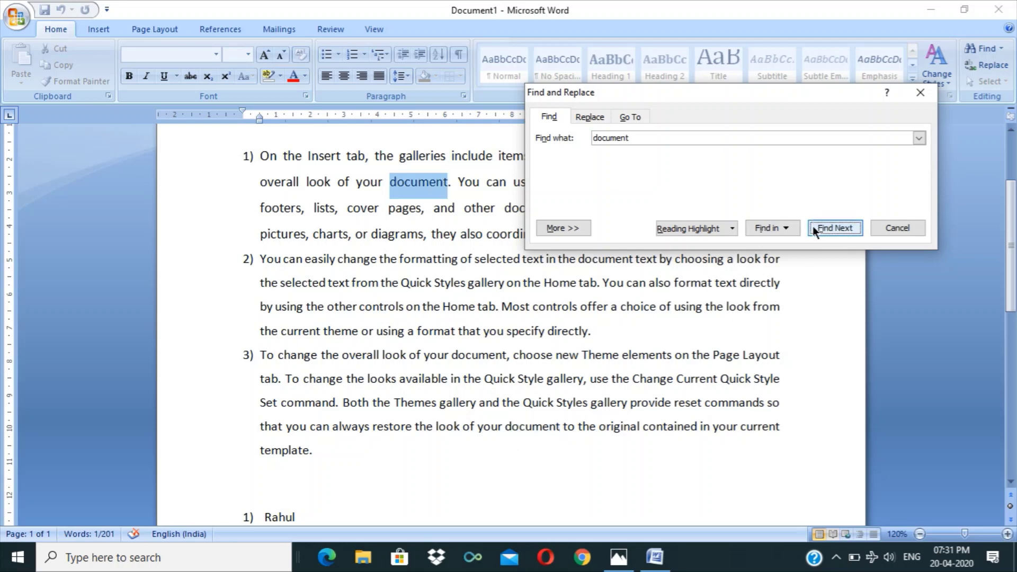
click(820, 226)
click(820, 226)
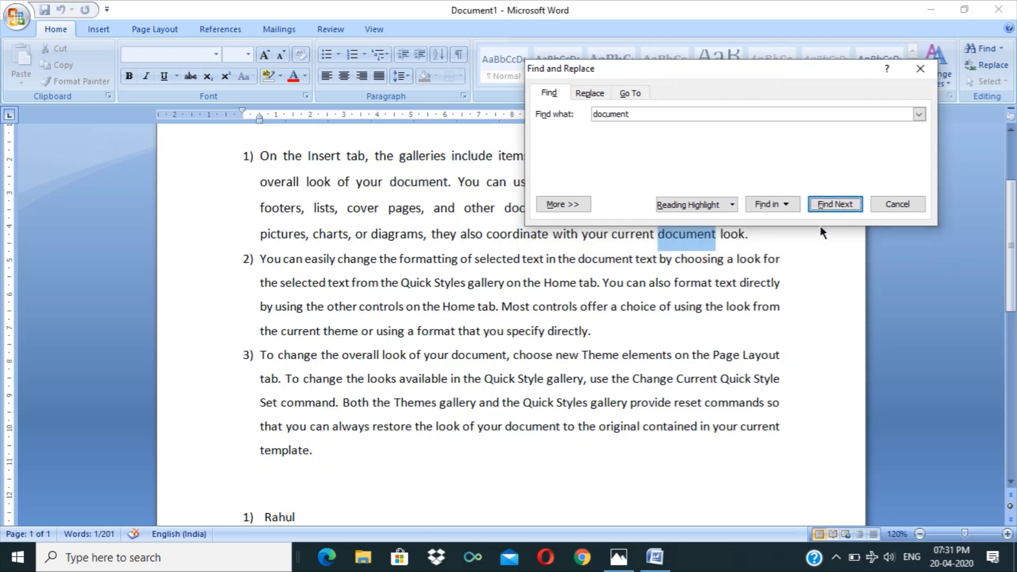
click(833, 204)
click(833, 203)
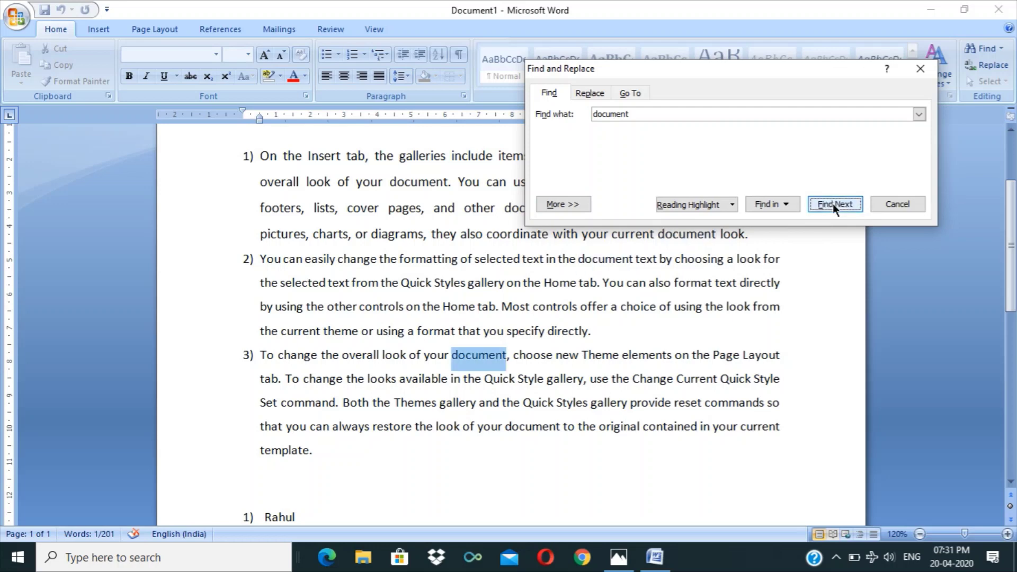
click(833, 204)
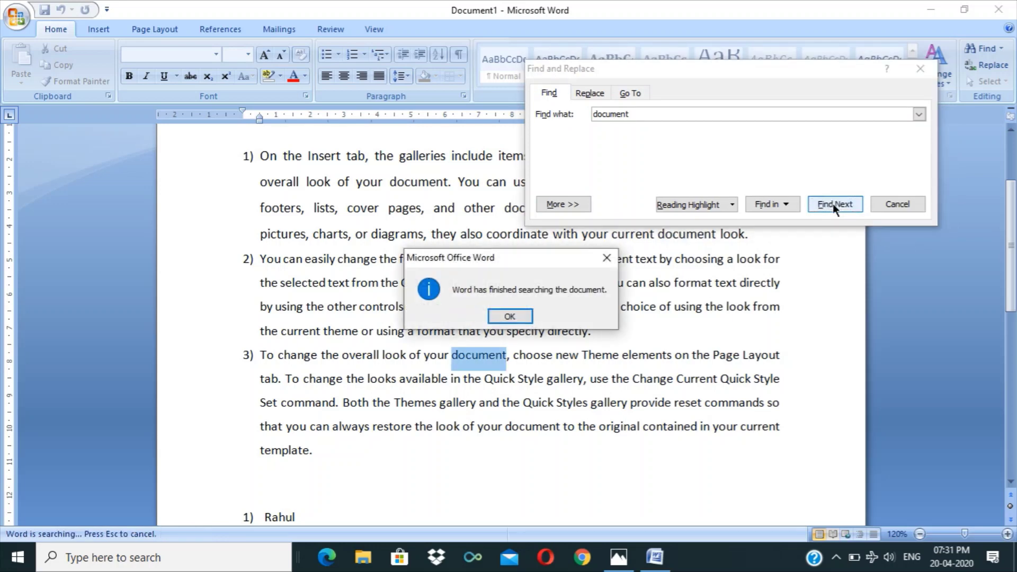
click(509, 316)
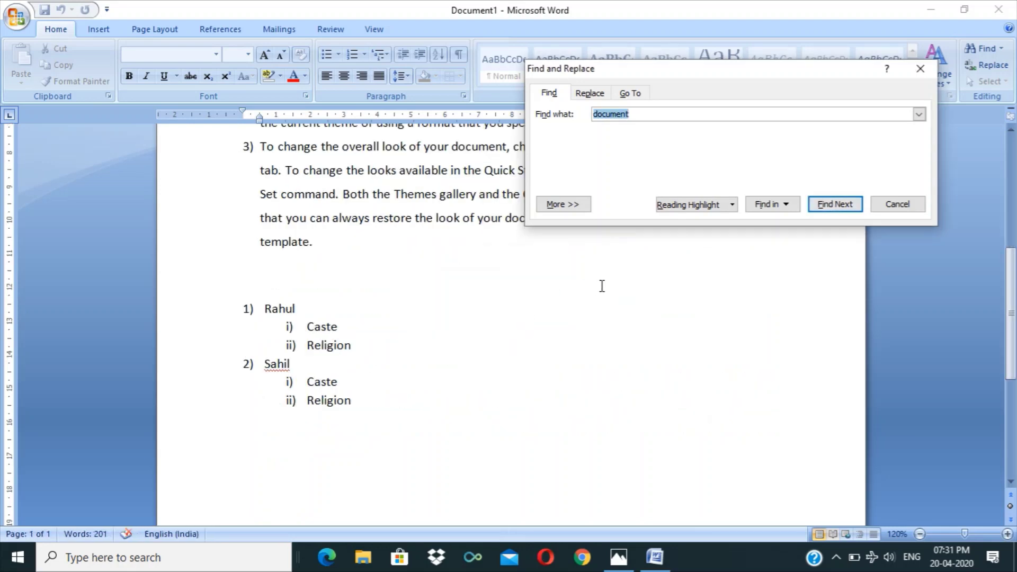
click(883, 201)
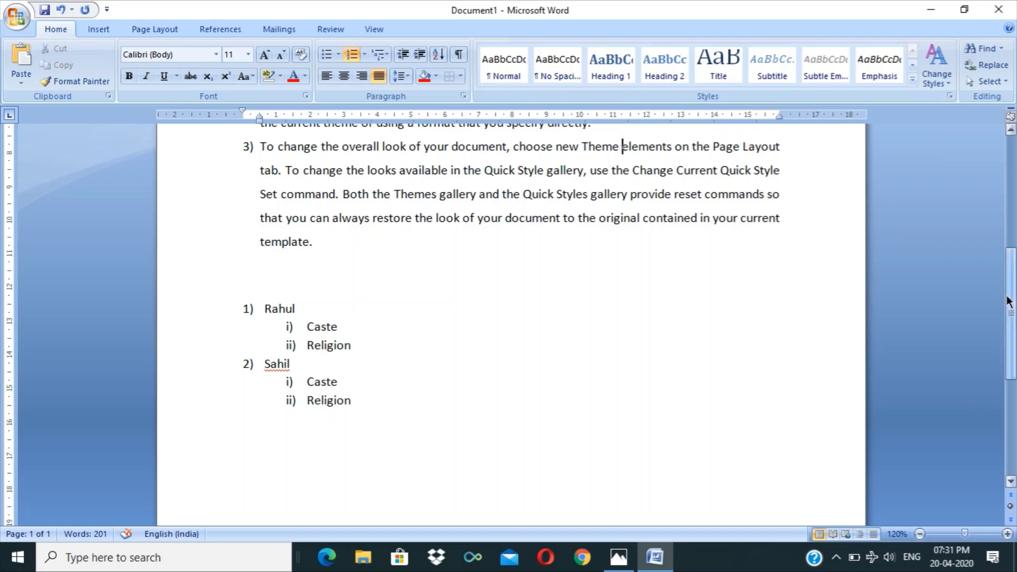
Step: Replace all occurrences of "document" with "text" and close Find and Replace
drag(1010, 299, 1011, 189)
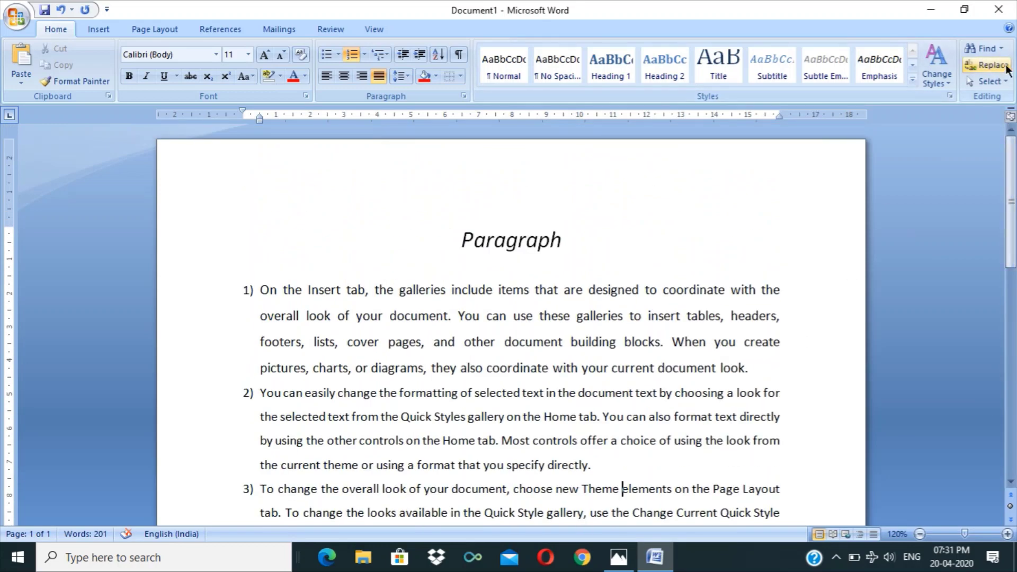
click(989, 65)
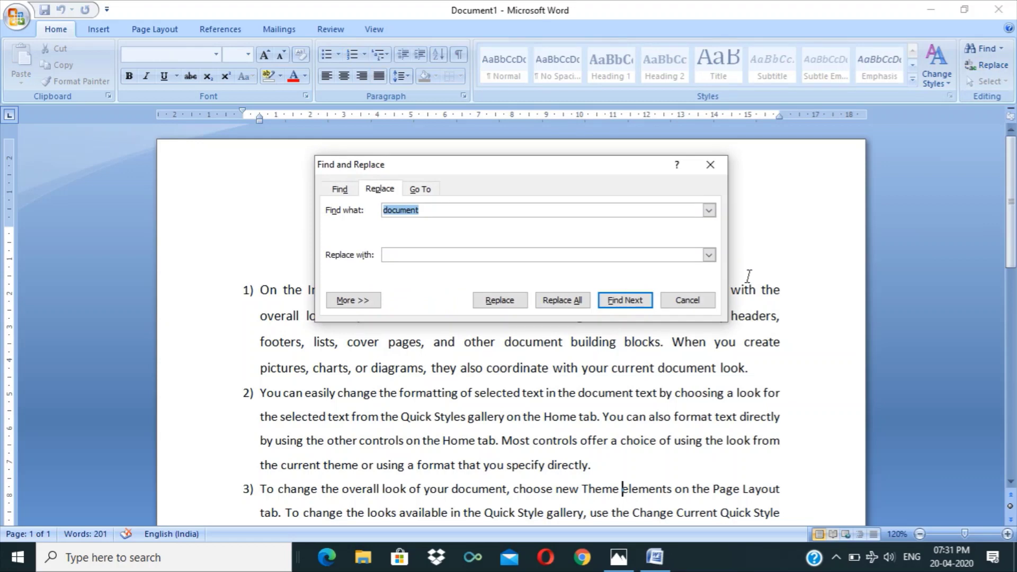
click(539, 210)
click(468, 257)
text(text)
click(554, 294)
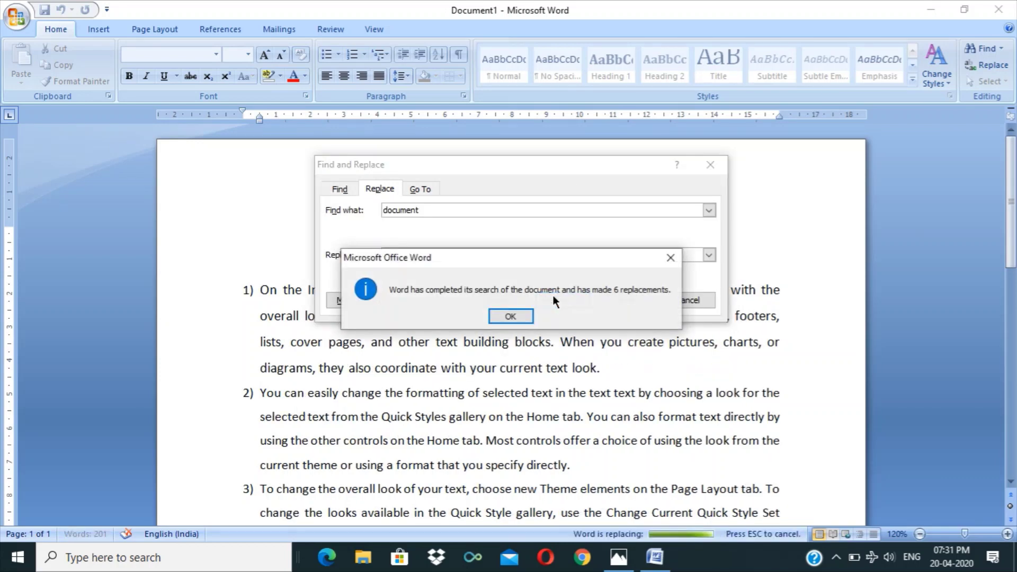
click(523, 318)
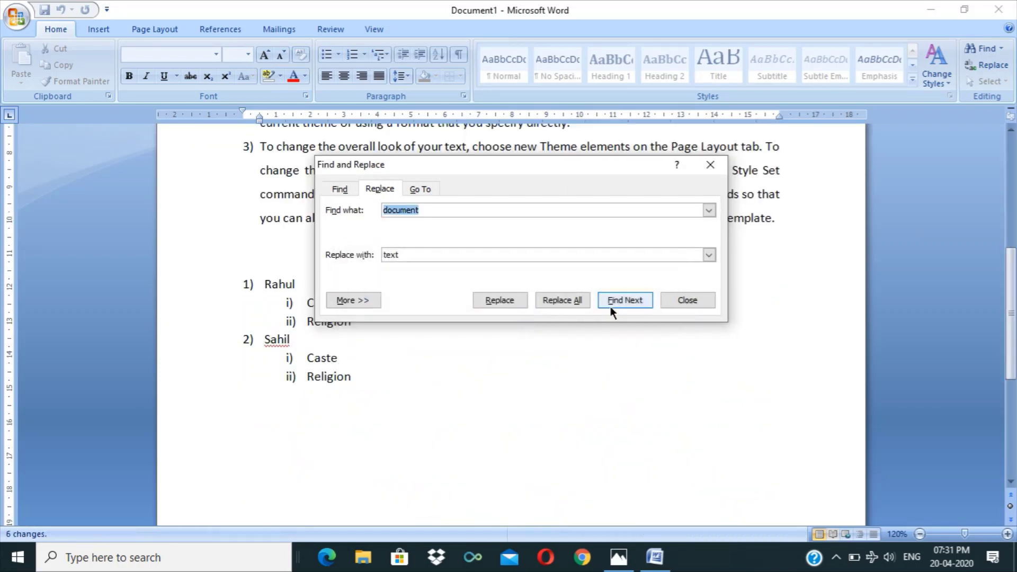
click(711, 166)
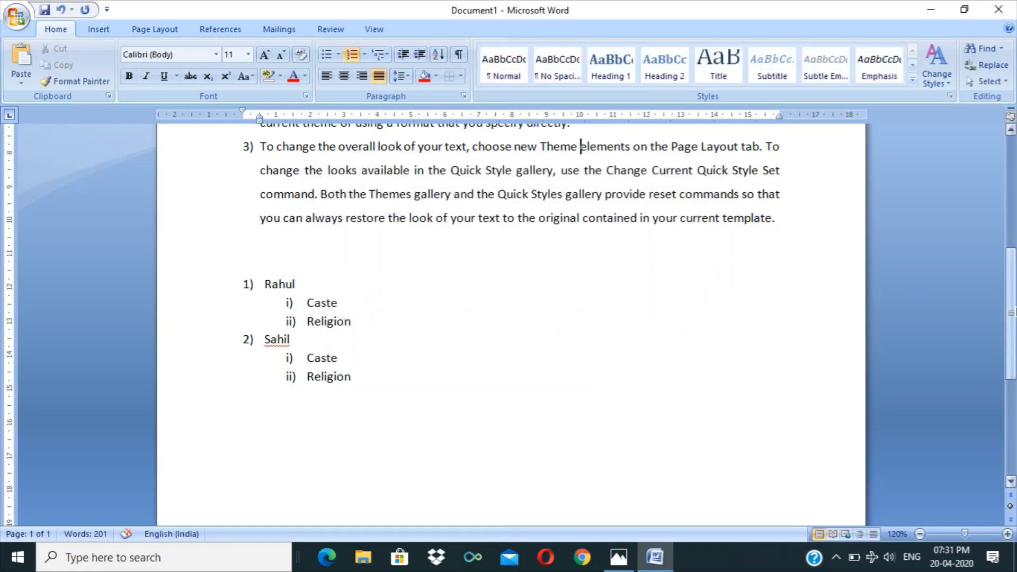
Step: Check the replaced word "text" in the first line of the second numbered paragraph by highlighting it
drag(1012, 278, 1015, 166)
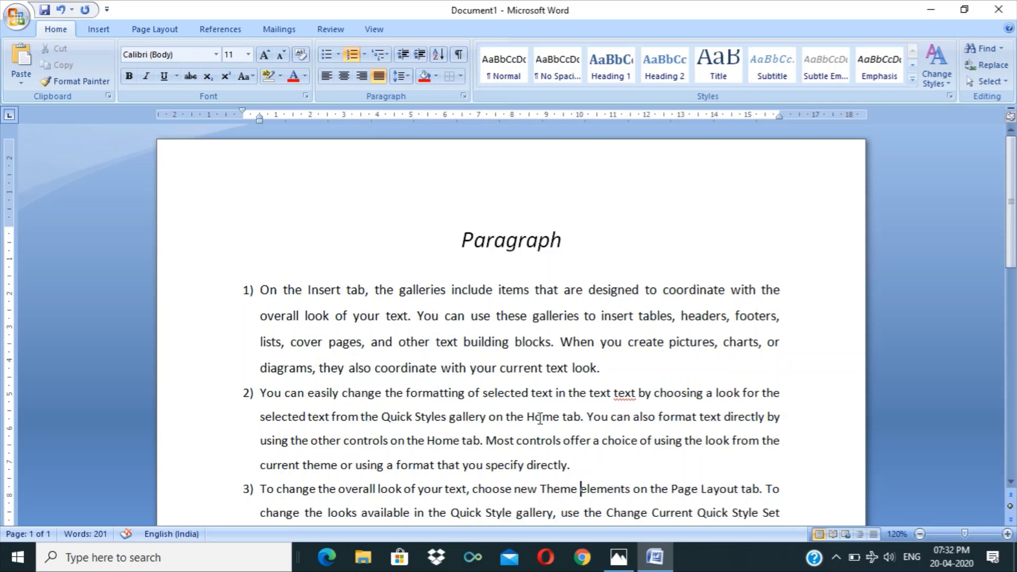
drag(614, 393, 637, 393)
click(618, 459)
Step: Select the heading "Paragraph" and all text with similar formatting
click(987, 79)
click(459, 236)
drag(462, 236, 626, 236)
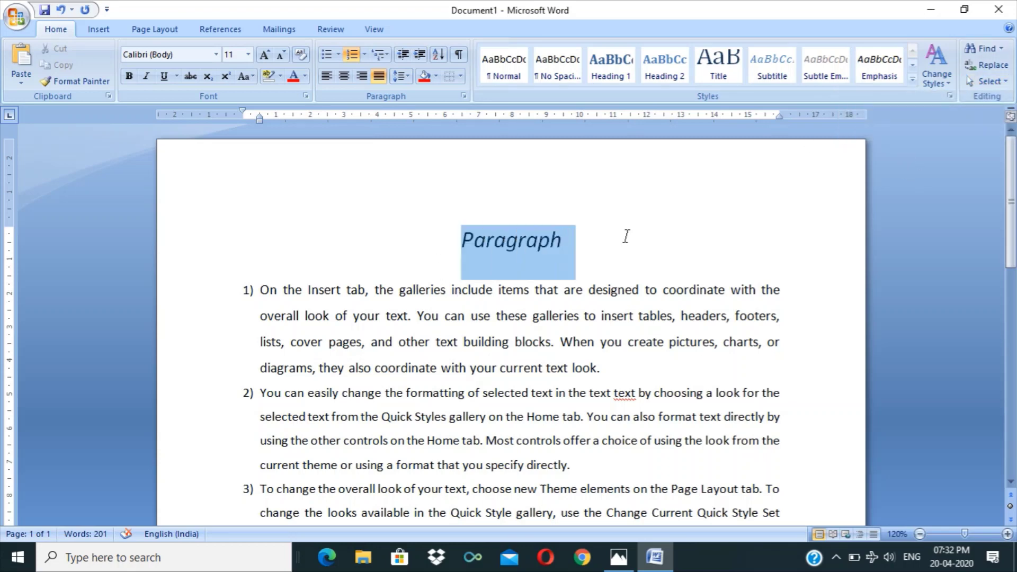
click(988, 82)
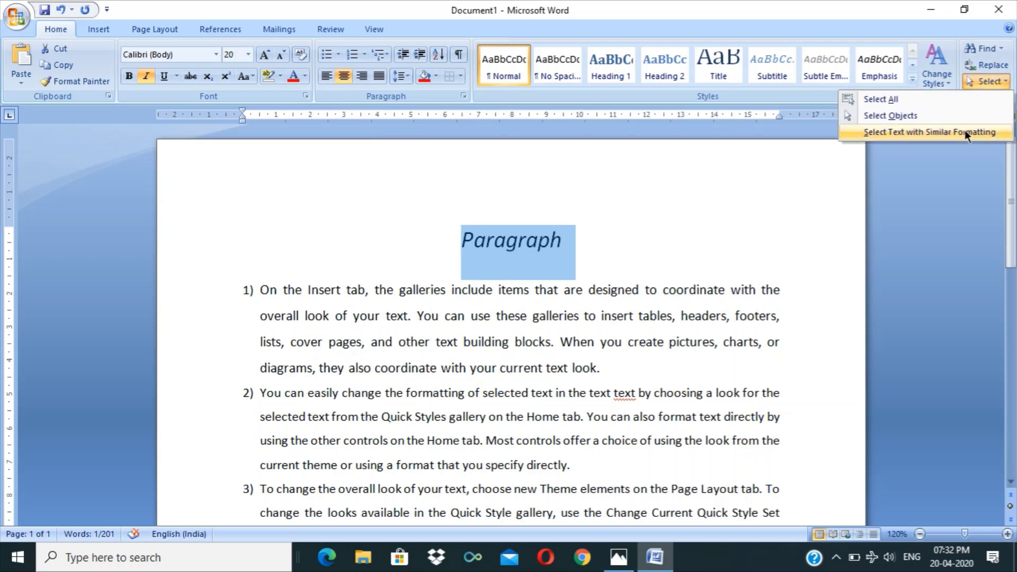
click(965, 132)
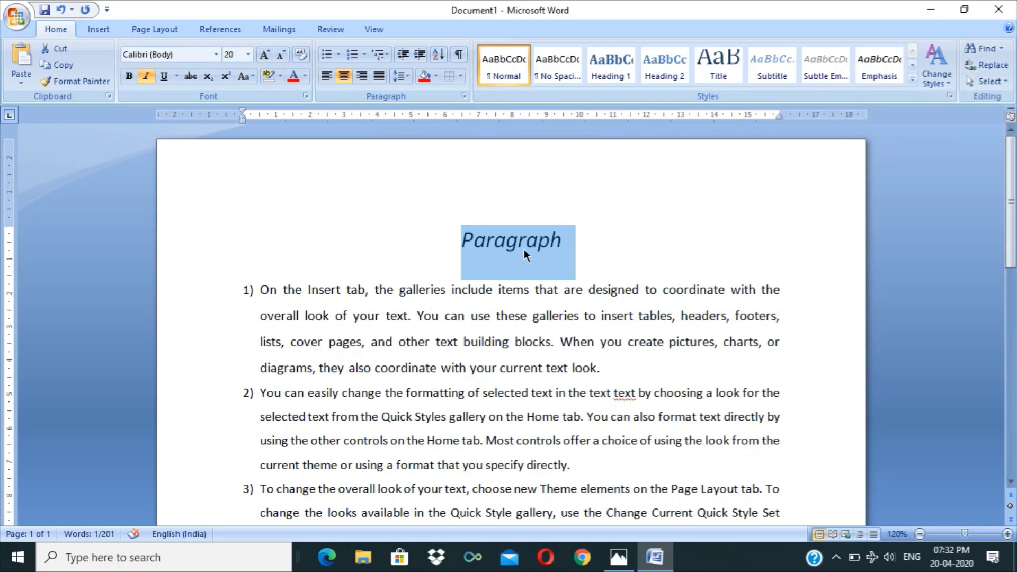
Step: Add a second line reading "Paragraph" directly below the heading, in the same formatting
click(581, 246)
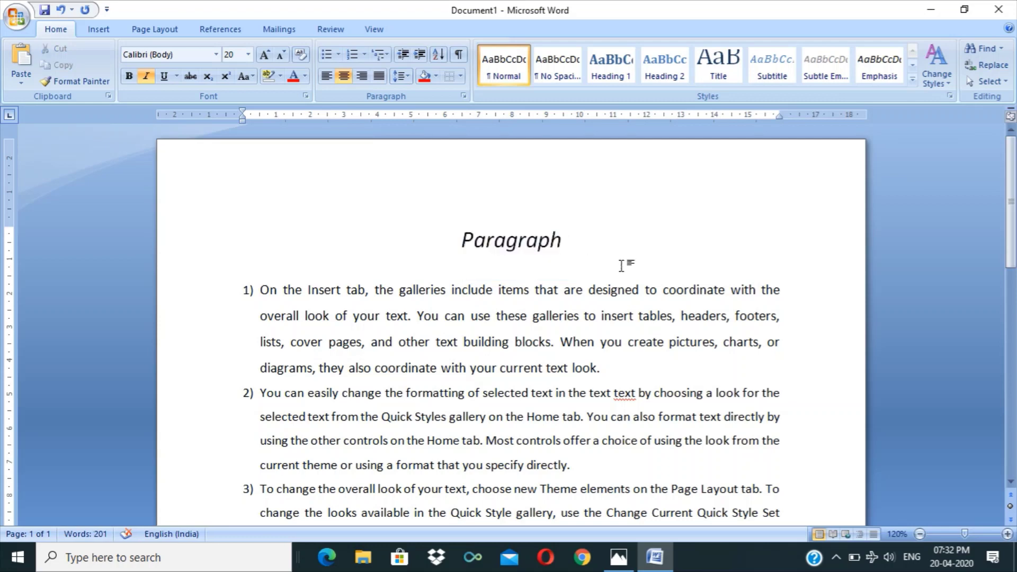
key(Return)
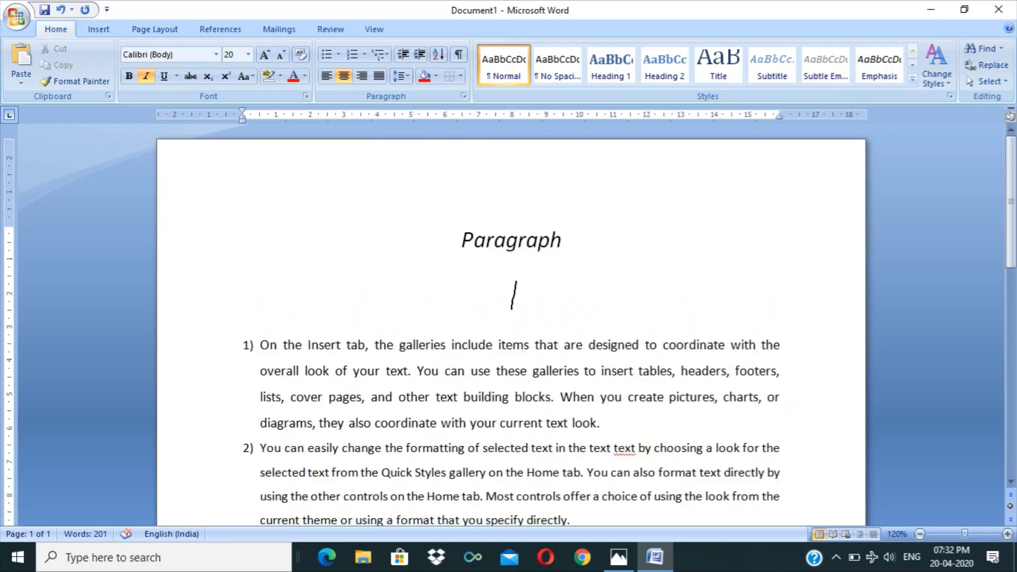
text(Paragraph)
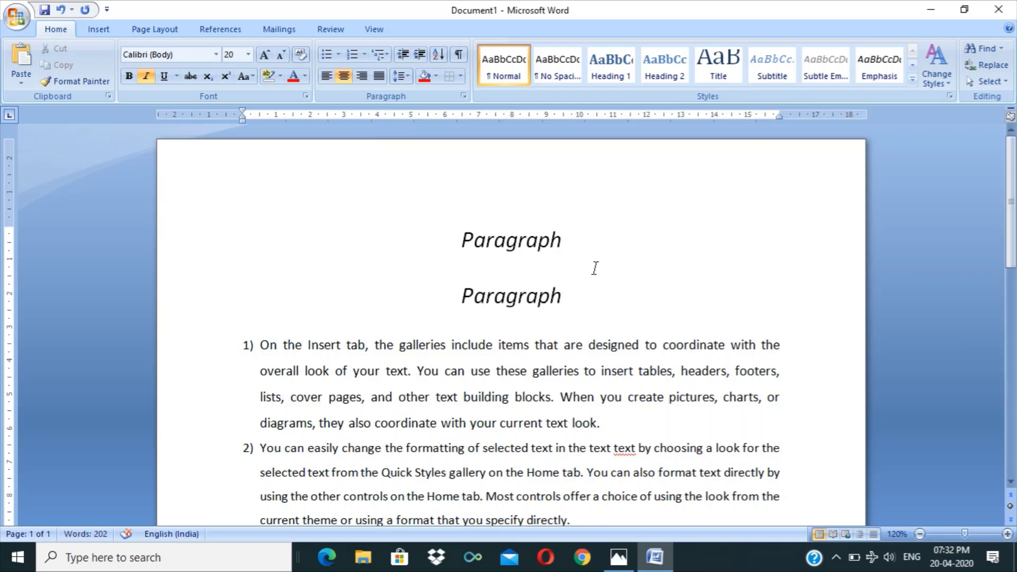
Step: Select all text formatted like the first "Paragraph" heading, and select the entire document
click(218, 244)
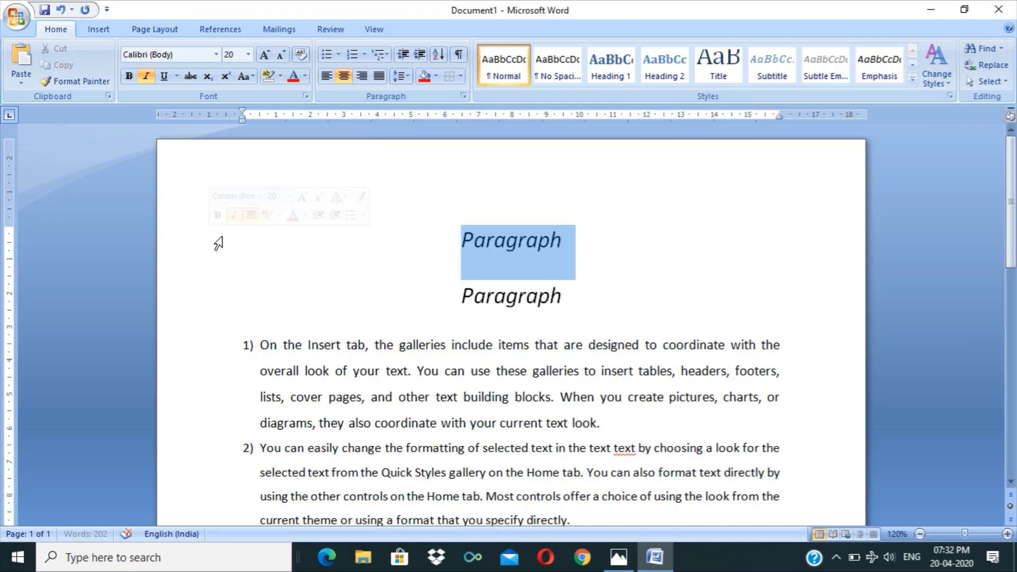
click(981, 82)
click(936, 133)
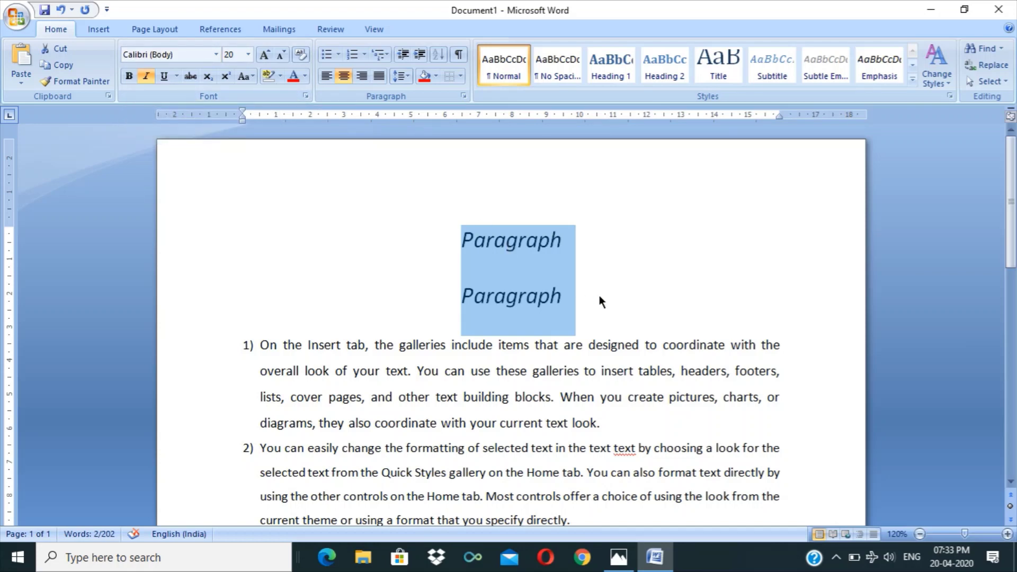
click(1003, 82)
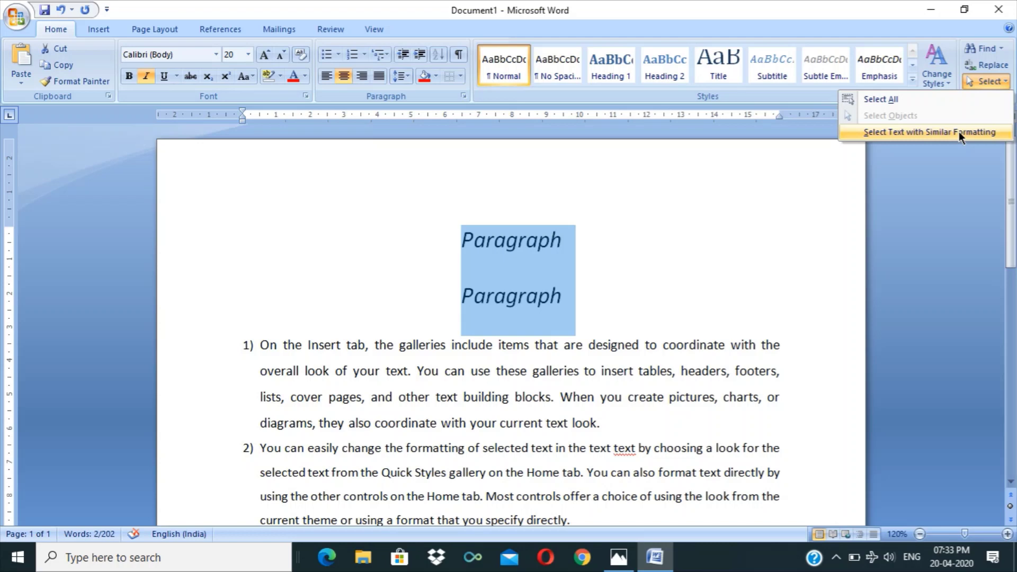
click(881, 99)
Step: Deselect the text and delete the duplicate "Paragraph" line below the heading
click(501, 371)
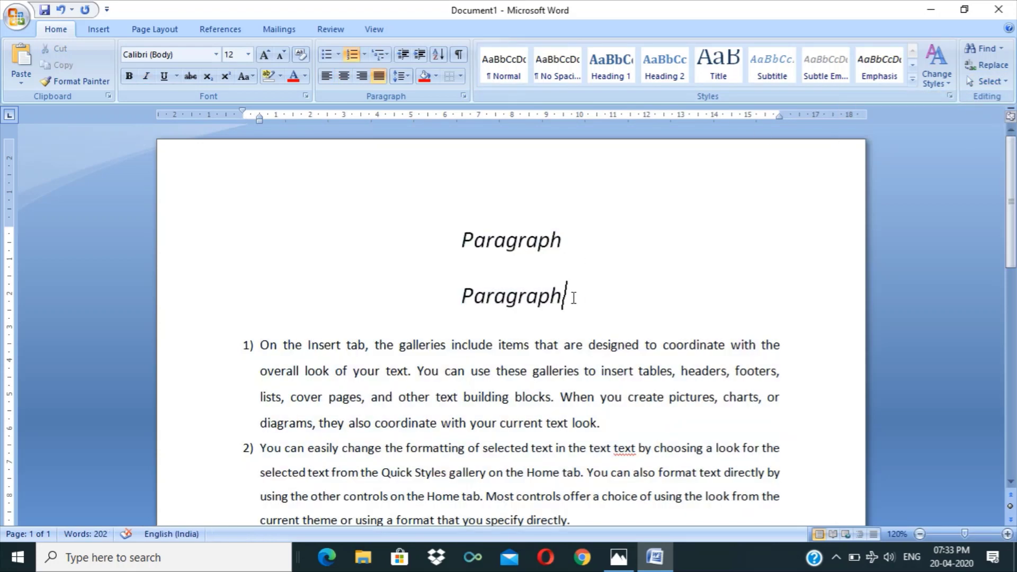
drag(570, 295, 404, 306)
key(Delete)
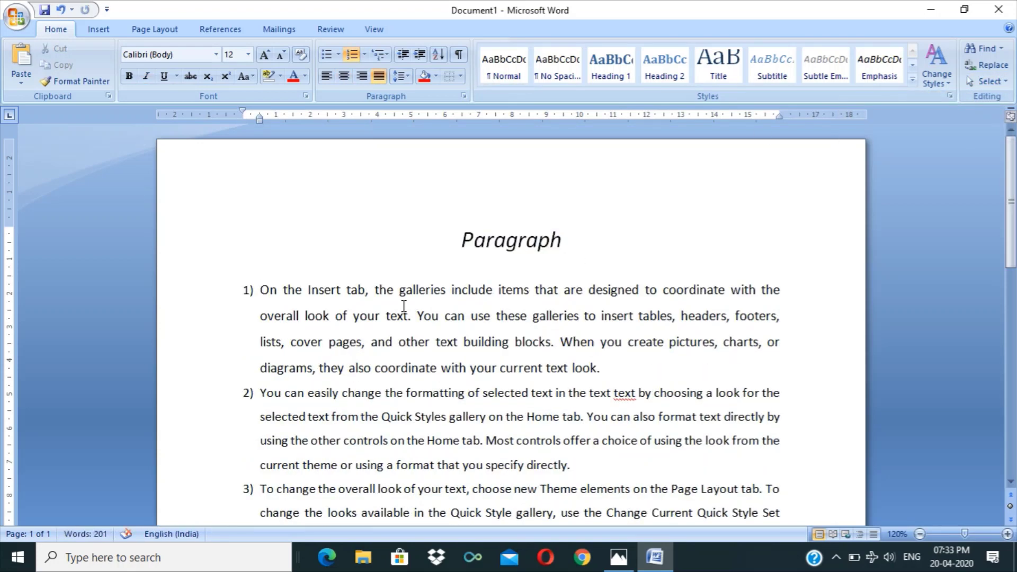